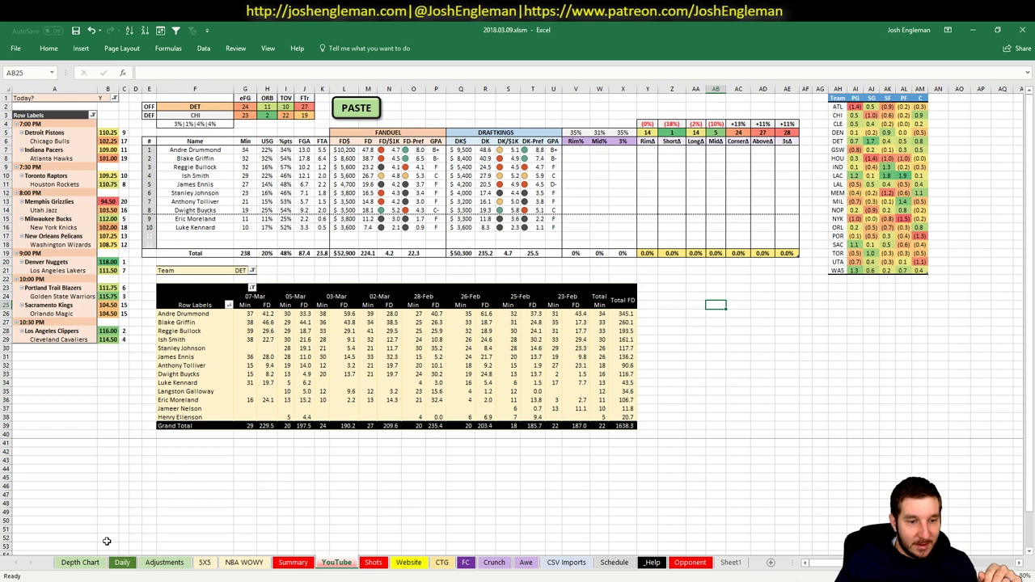
# Step: Switch to the FanDuel contest results in the browser and compare the two lineups' players, salaries, ownership and scores
pyautogui.click(56, 538)
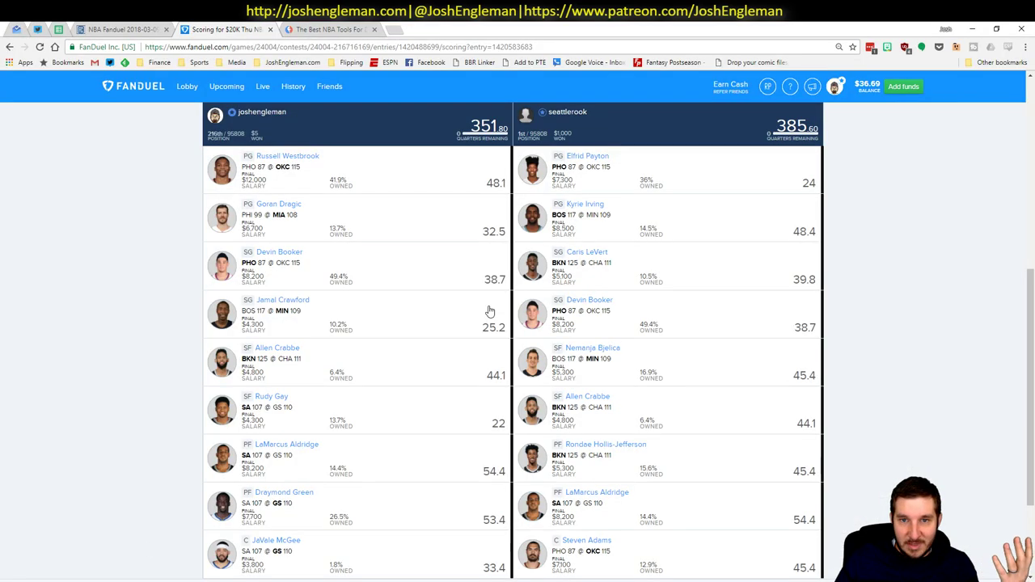
pyautogui.scroll(5, 852, 265)
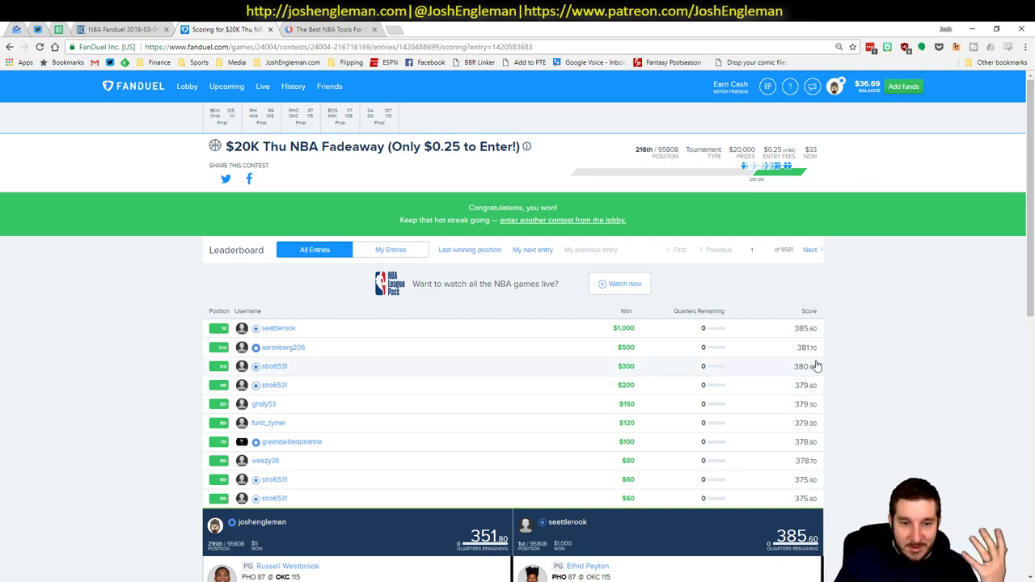
pyautogui.scroll(-5, 817, 360)
pyautogui.scroll(-2, 849, 364)
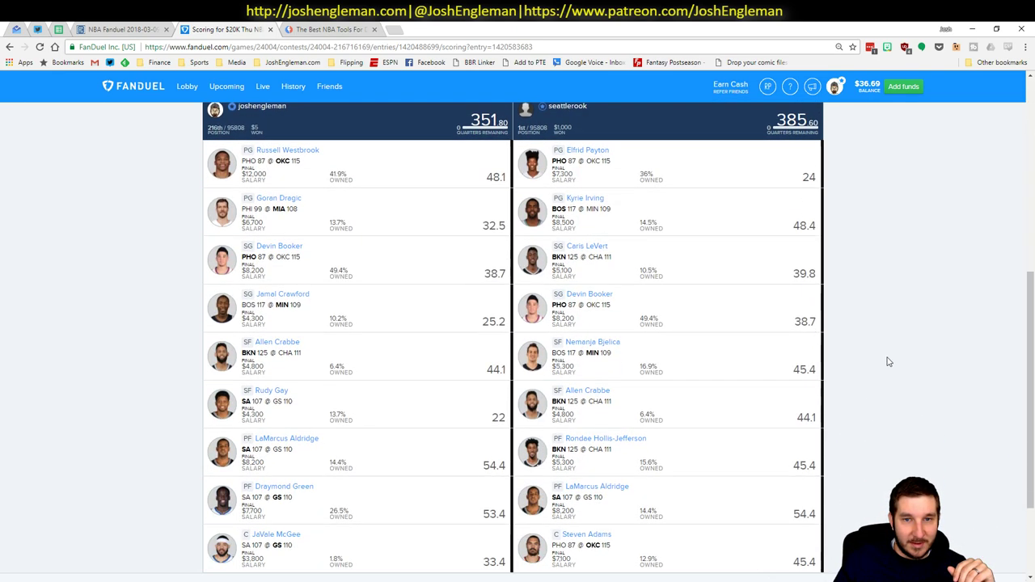
pyautogui.scroll(2, 426, 245)
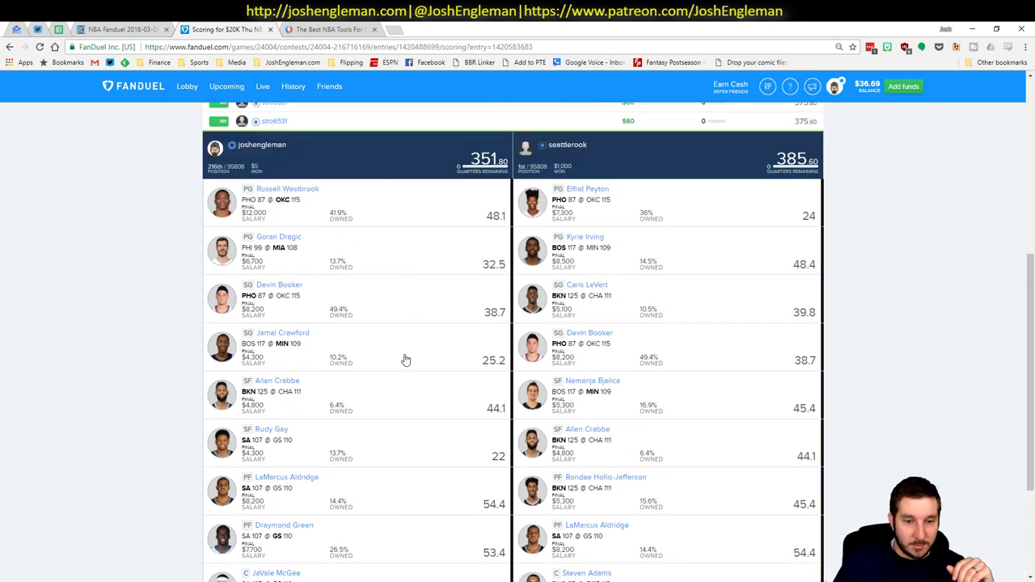
pyautogui.scroll(-1, 461, 414)
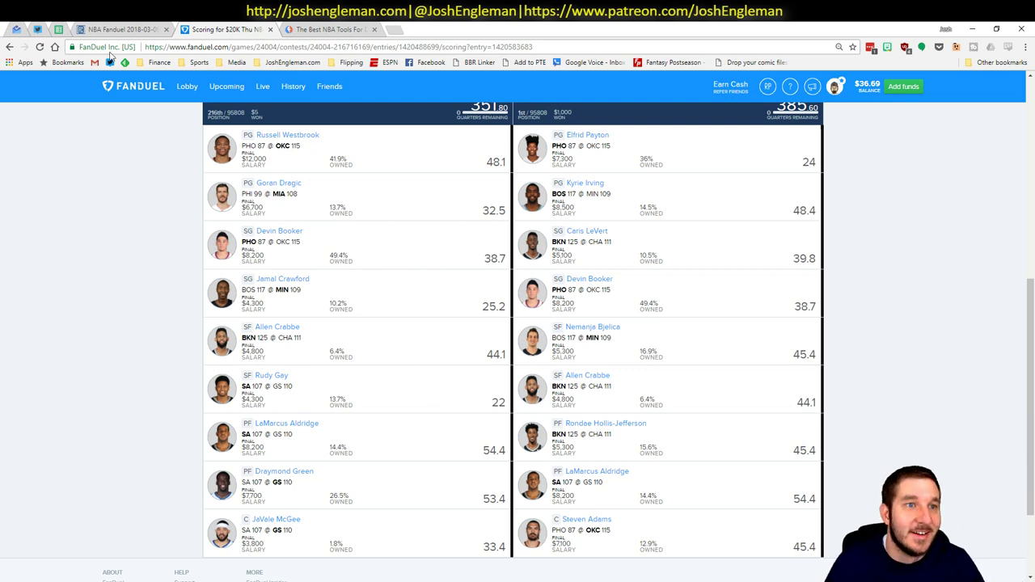
# Step: In the FantasyCruncher lineup rewind, exclude Shaun Livingston and calculate 150 lineups by Actual Score
pyautogui.click(105, 27)
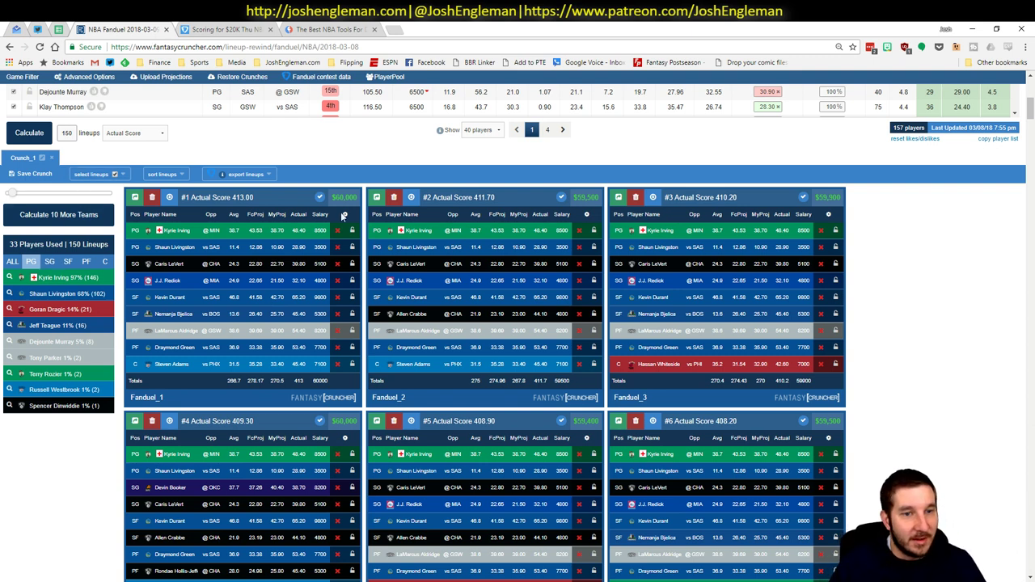
pyautogui.click(338, 246)
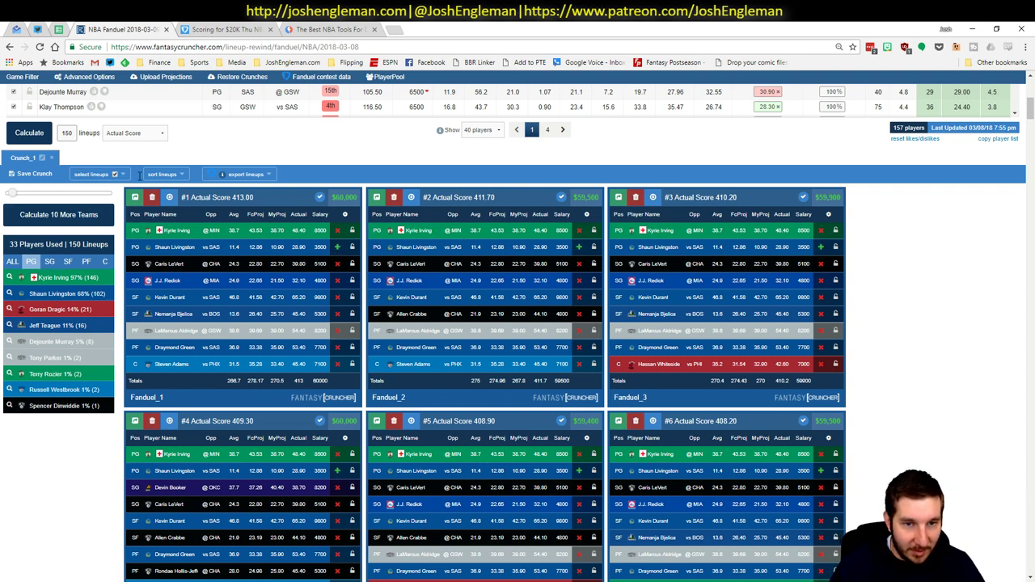
pyautogui.click(29, 134)
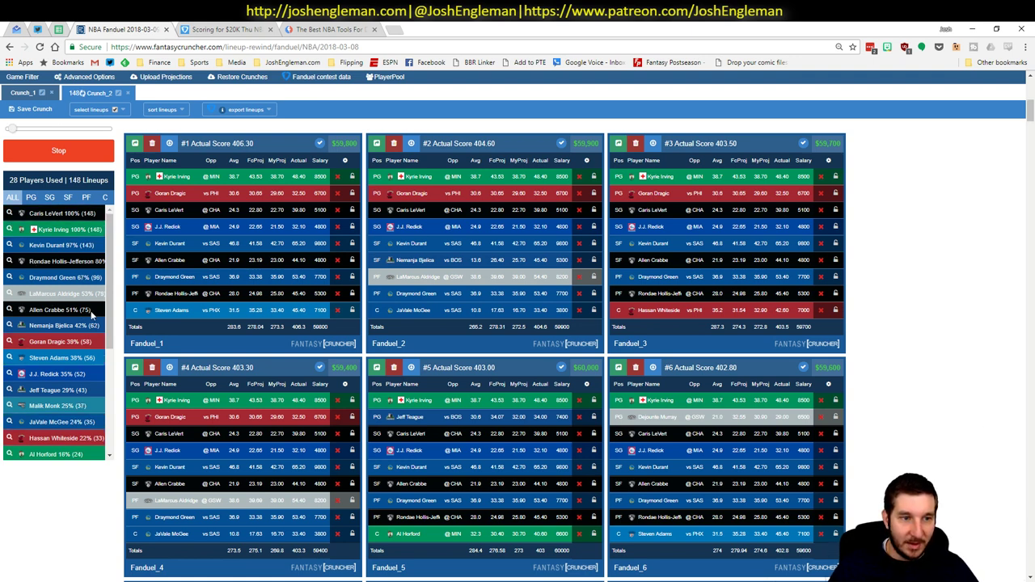
# Step: Review the player exposure in the new crunch for each position: PG, SG, SF, PF and C
pyautogui.click(32, 198)
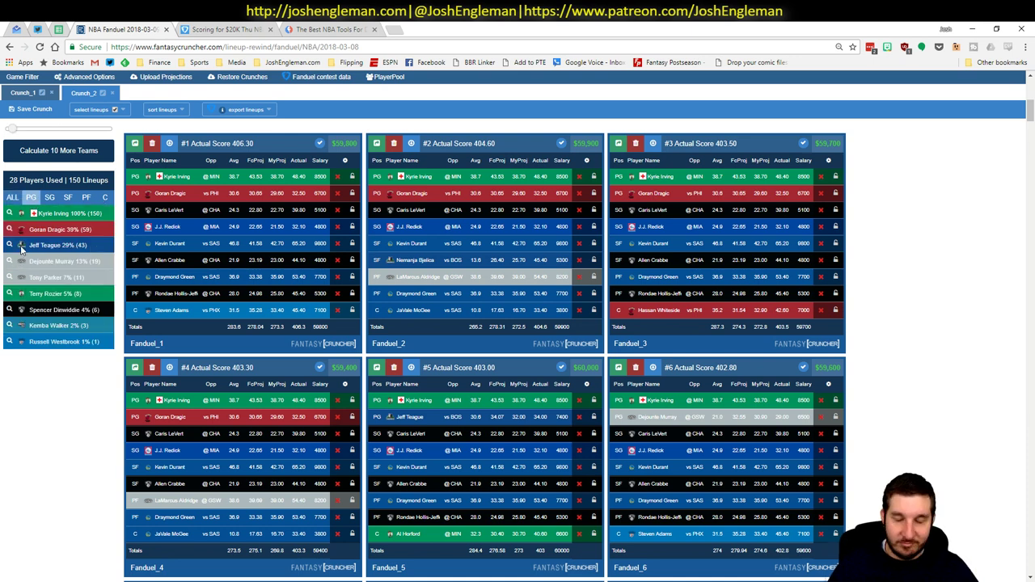
pyautogui.click(50, 199)
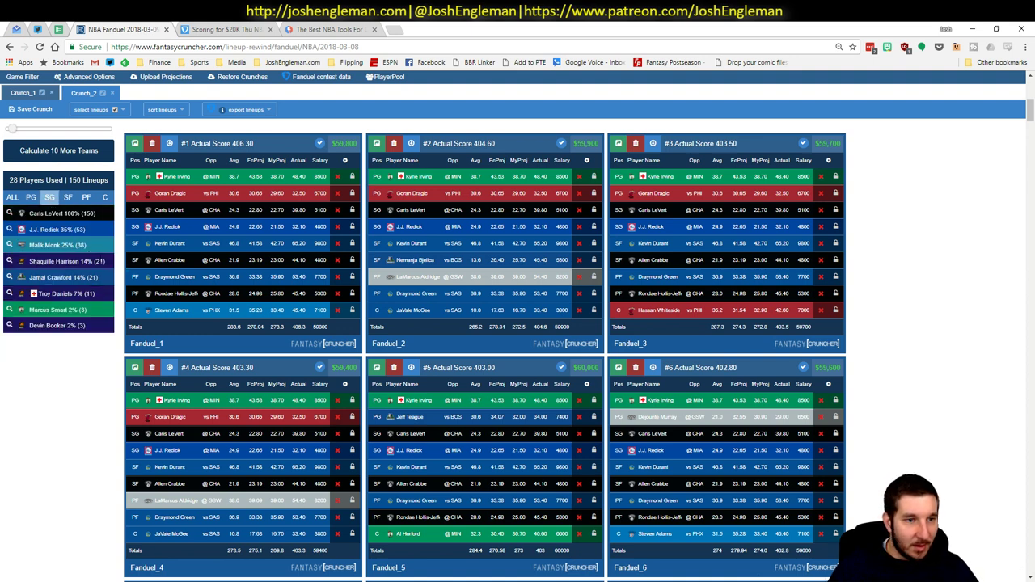
pyautogui.click(67, 199)
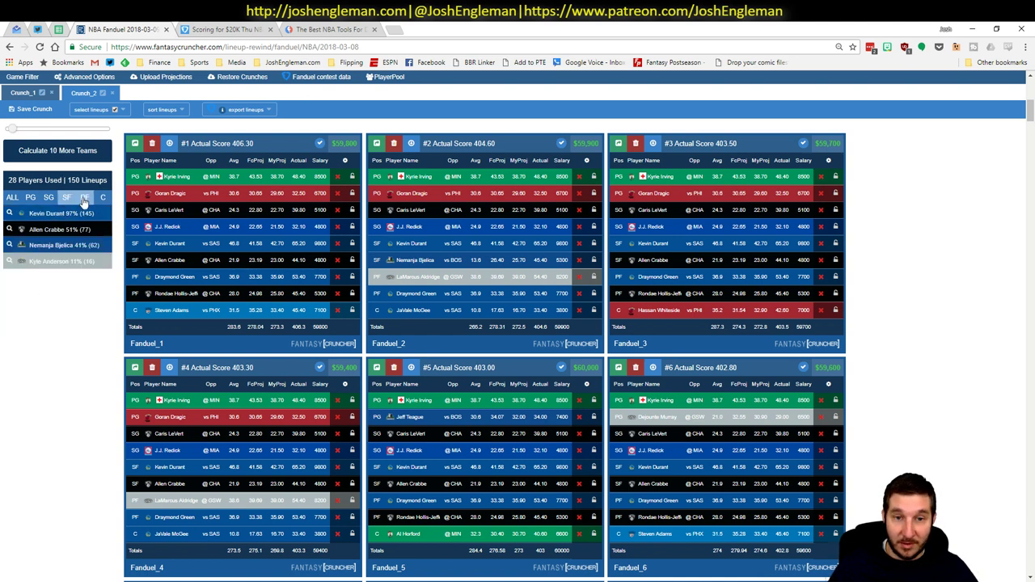
pyautogui.click(85, 199)
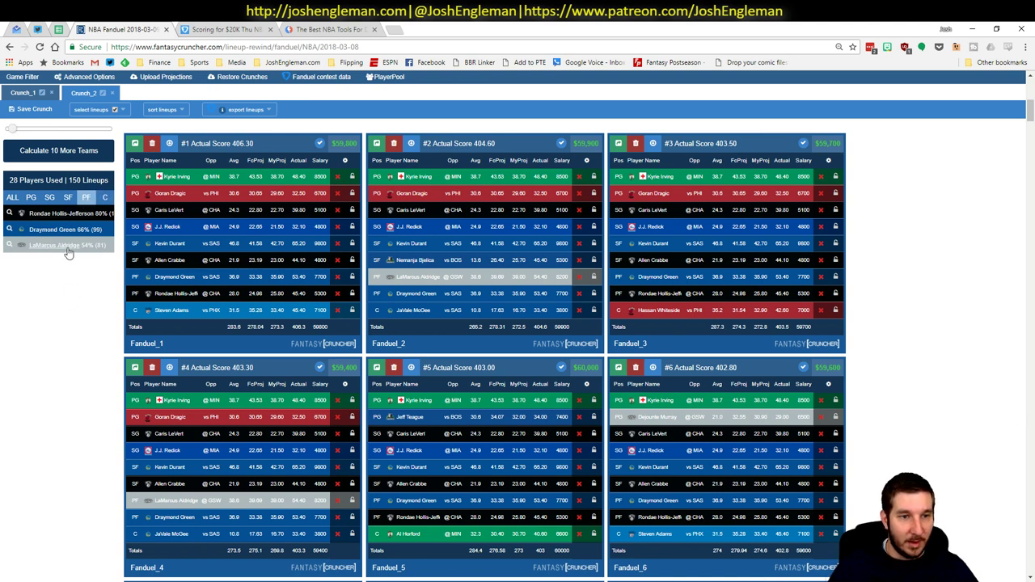
pyautogui.click(111, 202)
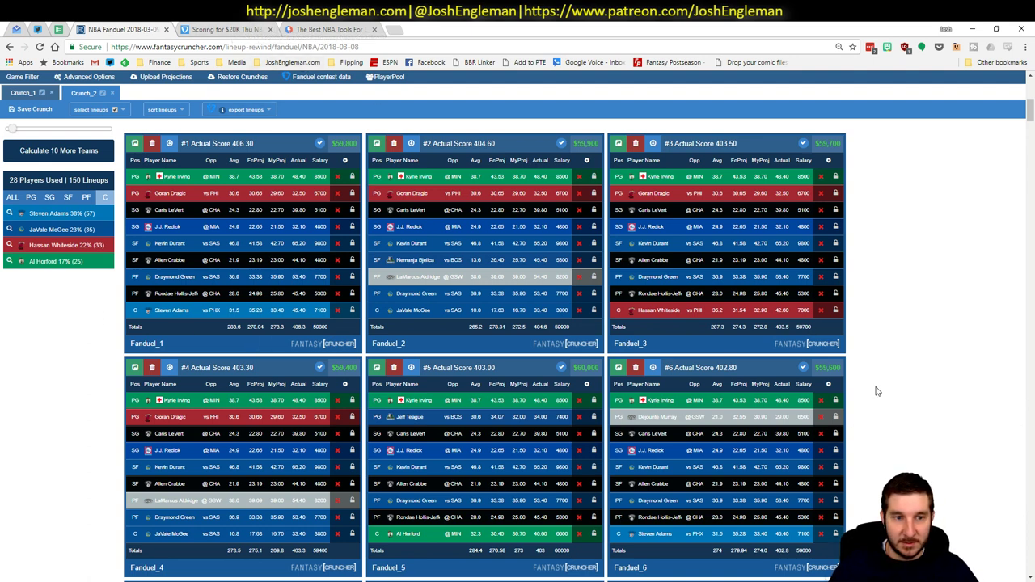
# Step: Switch to the 2018.03.09.xlsm workbook in Excel and look over the 5X5, YouTube and NBA WOWY sheets
pyautogui.moveTo(82, 579)
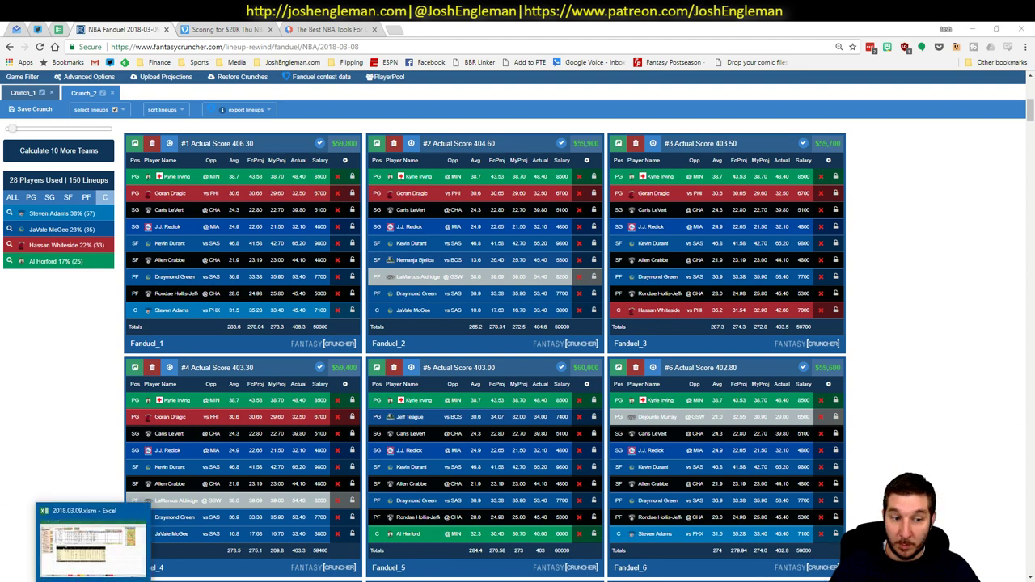
pyautogui.click(84, 550)
pyautogui.click(182, 520)
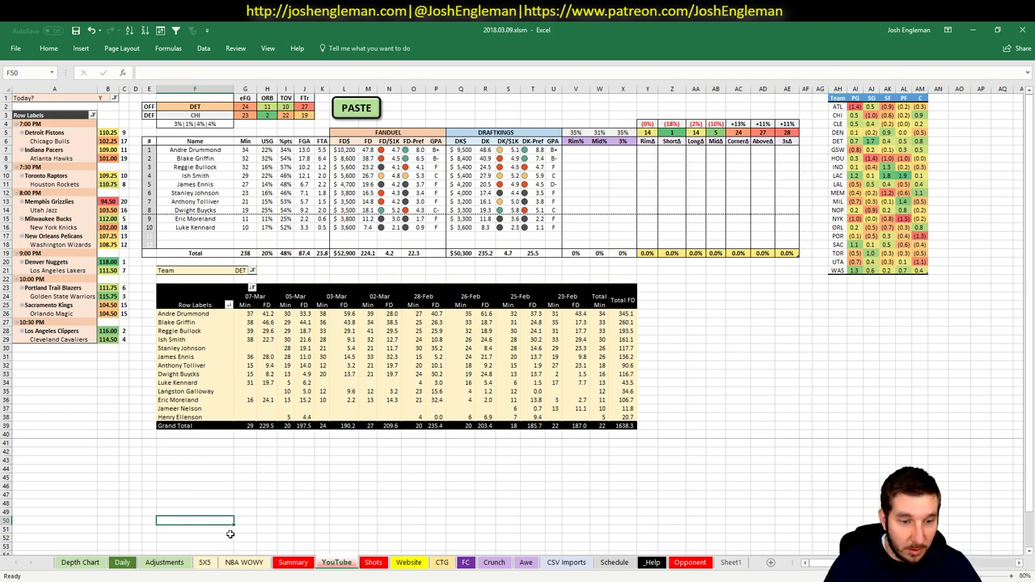
pyautogui.click(205, 562)
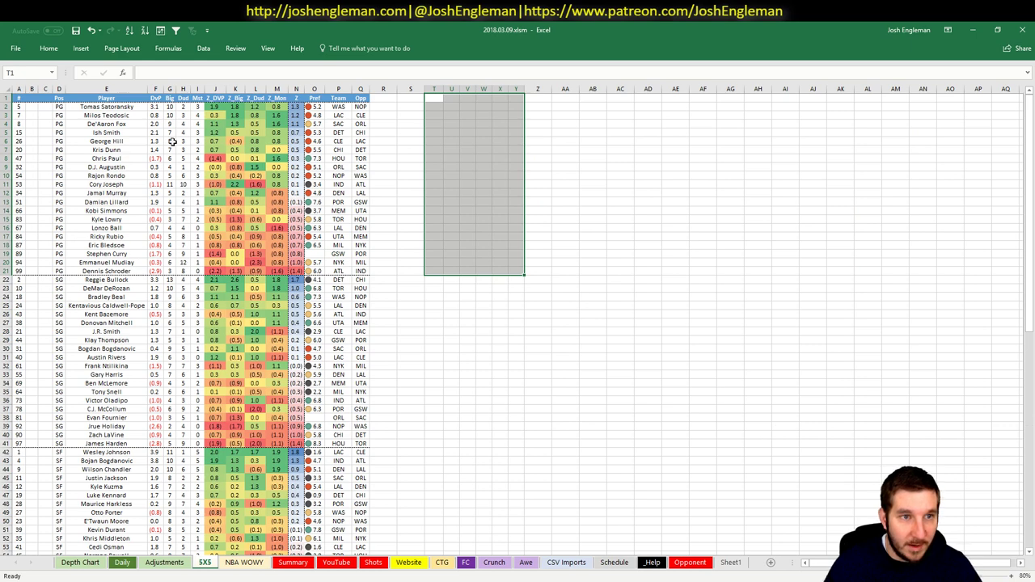
pyautogui.click(334, 564)
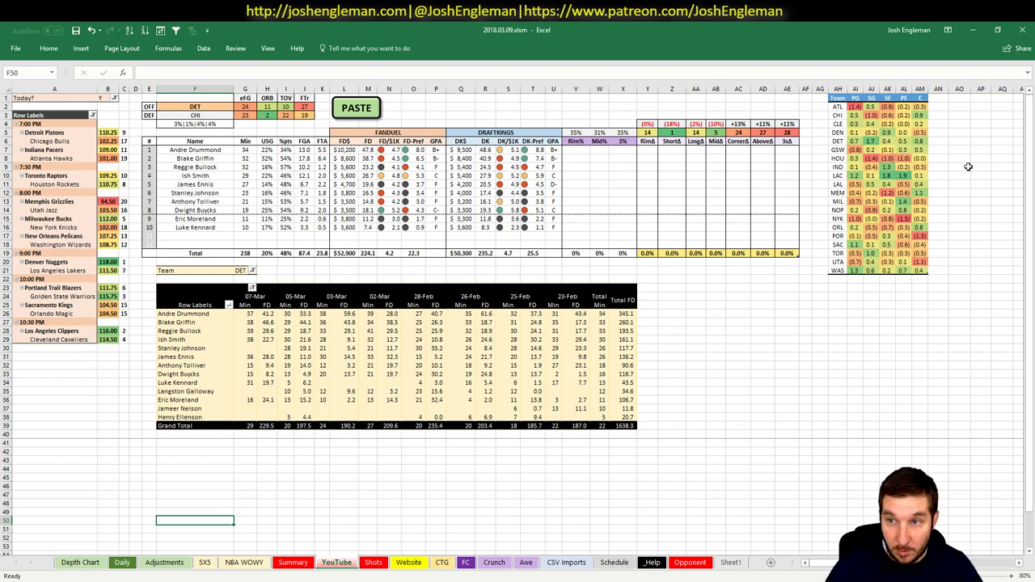
pyautogui.click(238, 564)
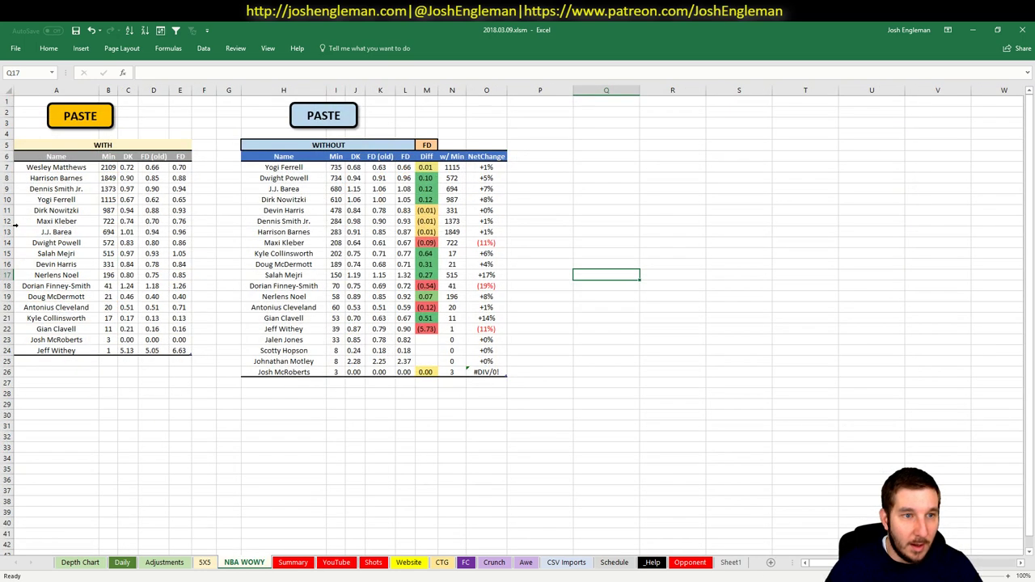
# Step: Examine the 5X5 sheet's matchup rankings for the Detroit players from point guard down to center
pyautogui.click(205, 564)
pyautogui.click(434, 167)
pyautogui.moveTo(360, 132); pyautogui.dragTo(276, 131)
pyautogui.scroll(-3, 446, 185)
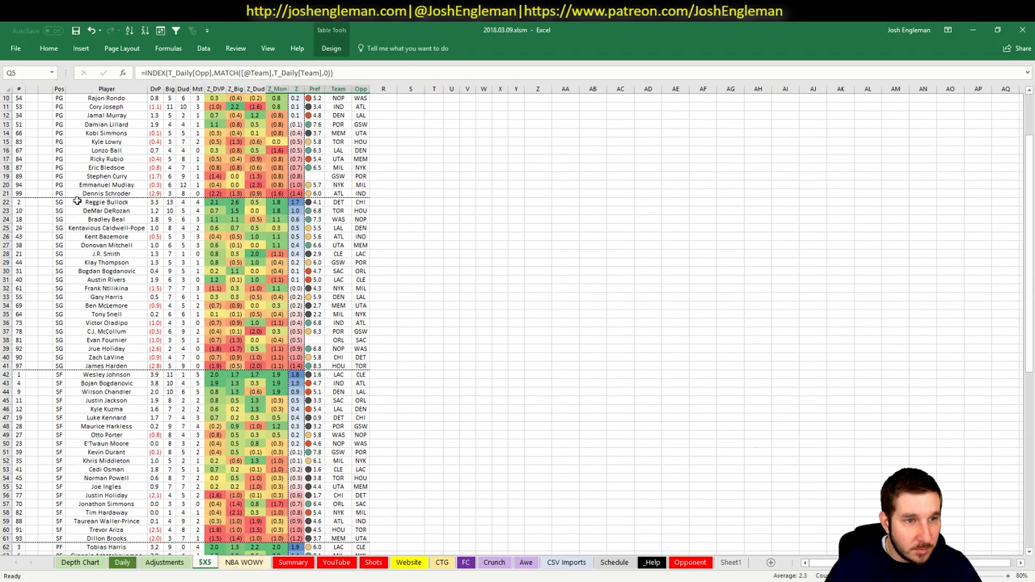
pyautogui.click(7, 201)
pyautogui.scroll(-4, 388, 240)
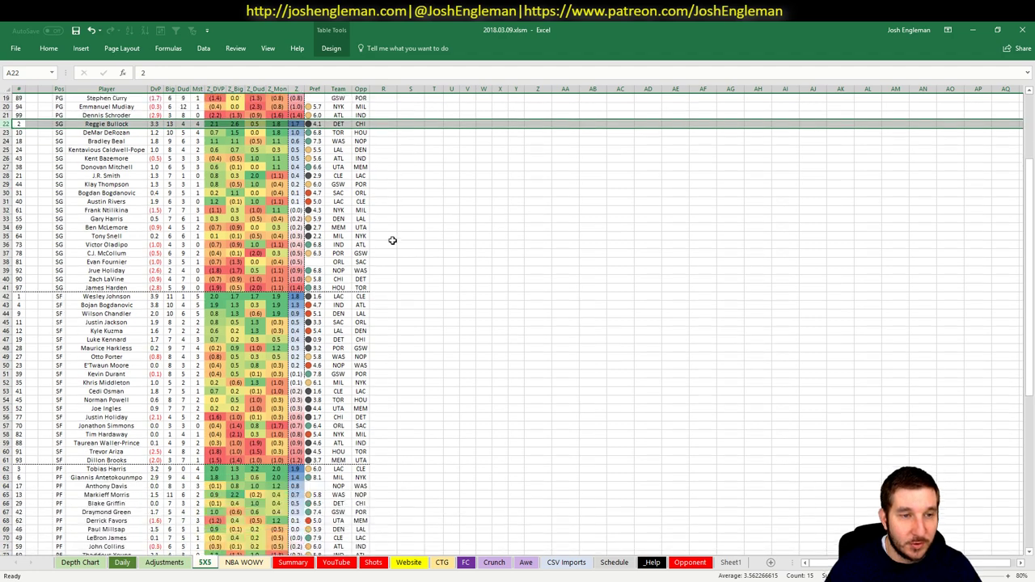
pyautogui.scroll(-4, 393, 239)
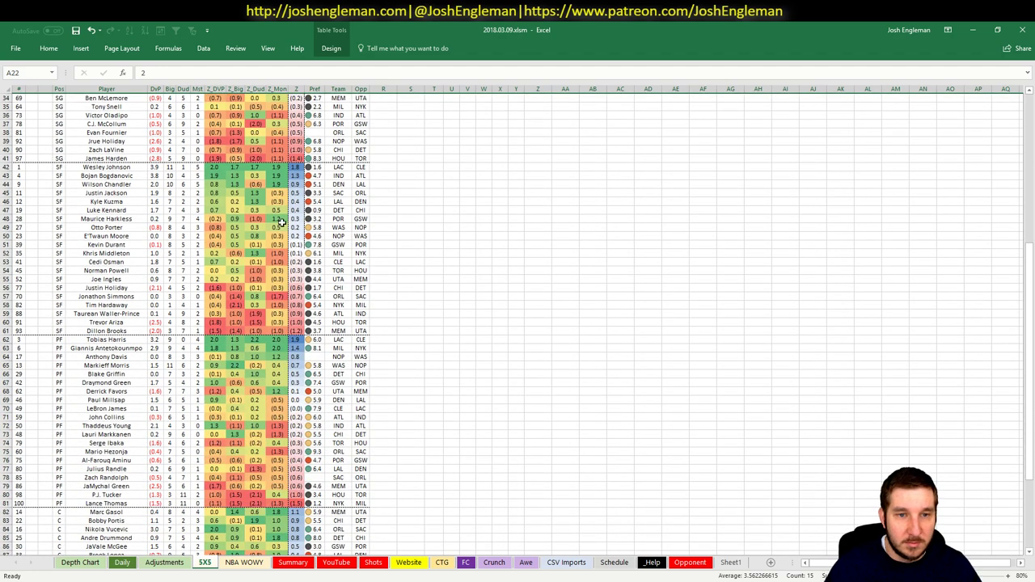
pyautogui.click(320, 218)
pyautogui.scroll(-5, 405, 218)
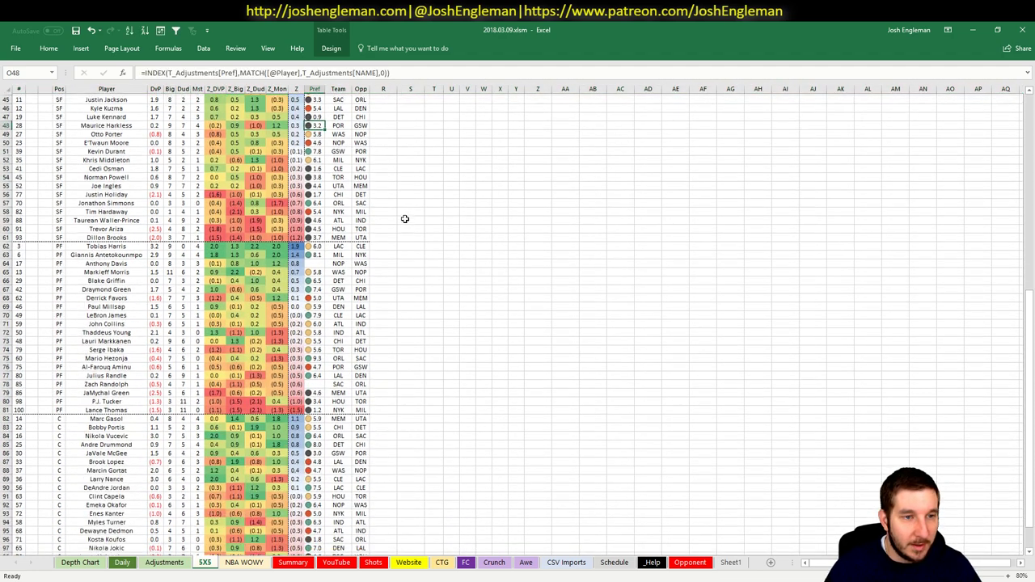
pyautogui.click(338, 244)
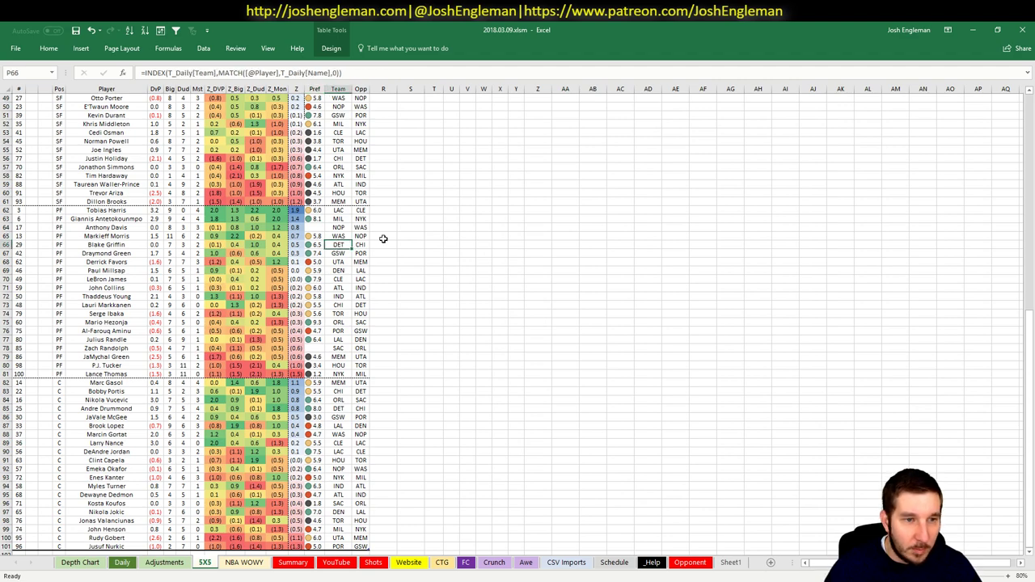
pyautogui.scroll(-1, 382, 239)
pyautogui.press('Down')
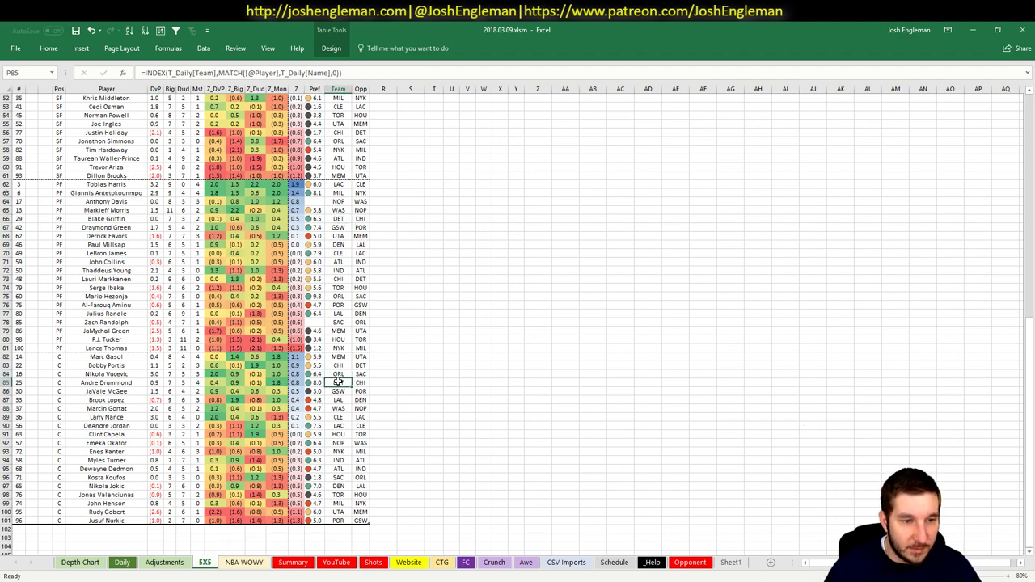
# Step: Review Detroit's FanDuel and DraftKings projections and recent game log on the YouTube sheet, including Ish Smith's DraftKings grade
pyautogui.click(335, 563)
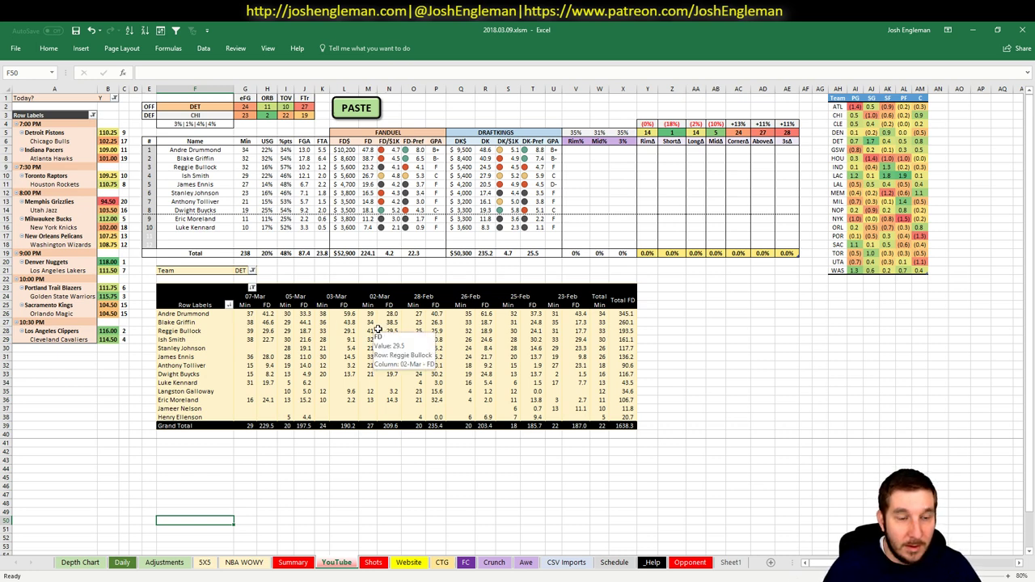
pyautogui.click(684, 339)
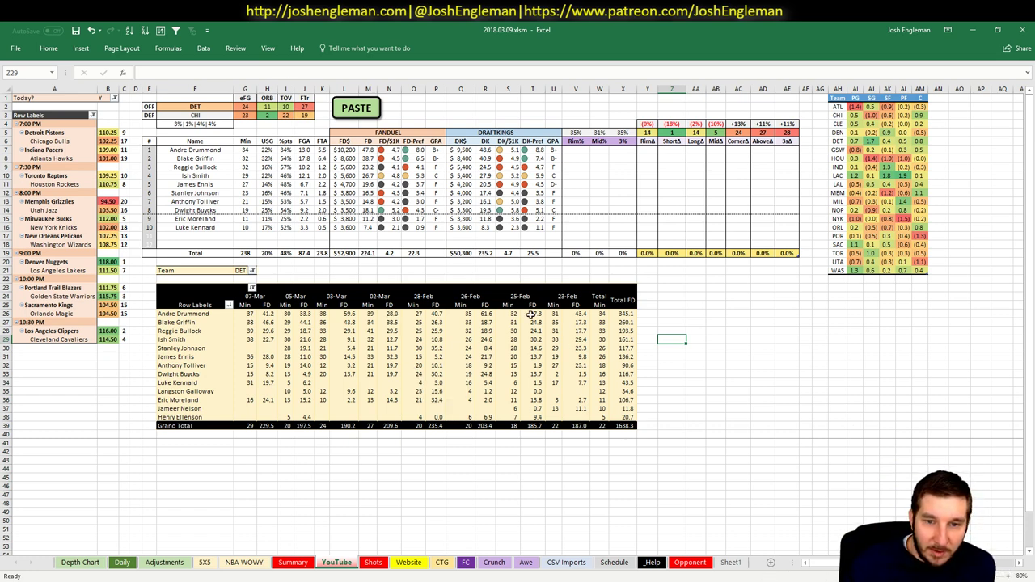
pyautogui.click(383, 323)
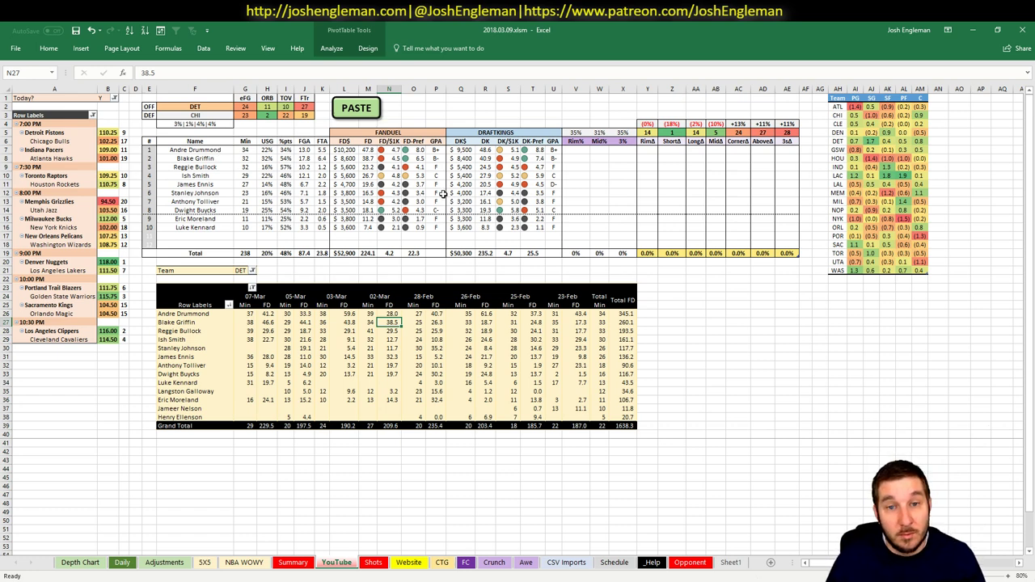
pyautogui.click(421, 106)
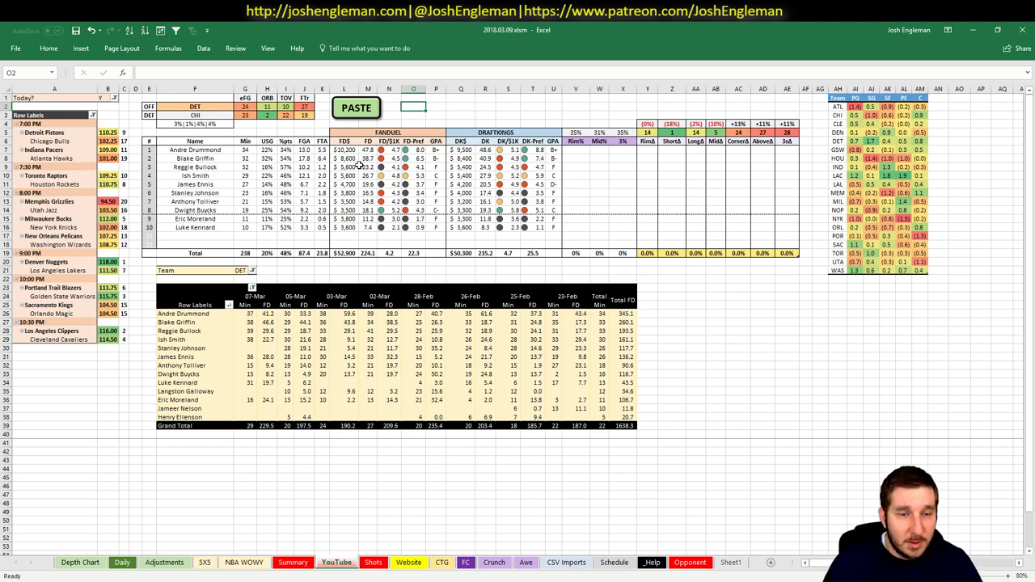
pyautogui.click(485, 176)
pyautogui.click(554, 176)
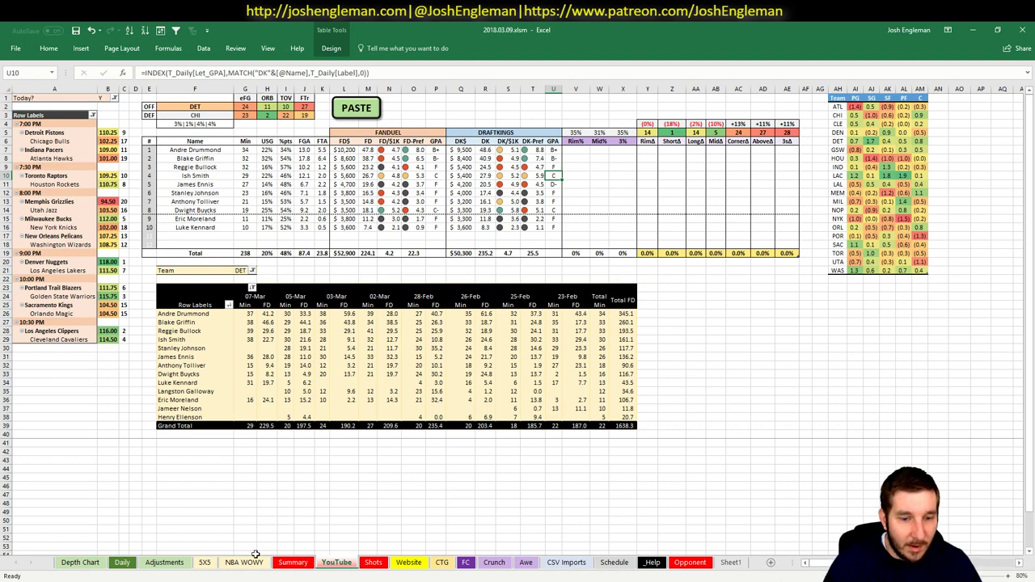
# Step: Find "bullock" on the Adjustments sheet, set Reggie Bullock's BOOST to 3%, and return to the YouTube sheet
pyautogui.click(162, 562)
pyautogui.click(120, 262)
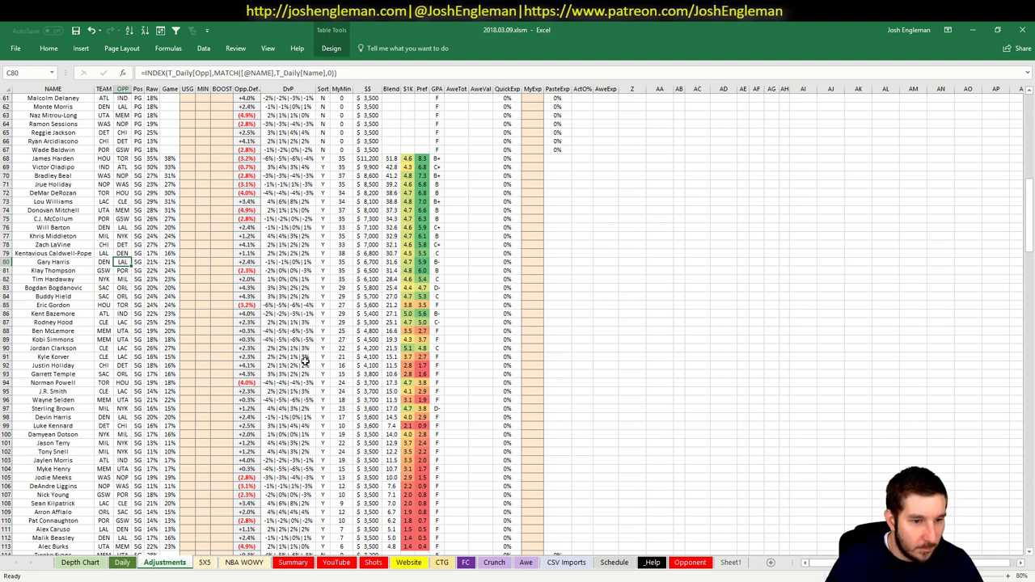
pyautogui.hotkey('ctrl', 'f')
pyautogui.write('bullock')
pyautogui.press('Return')
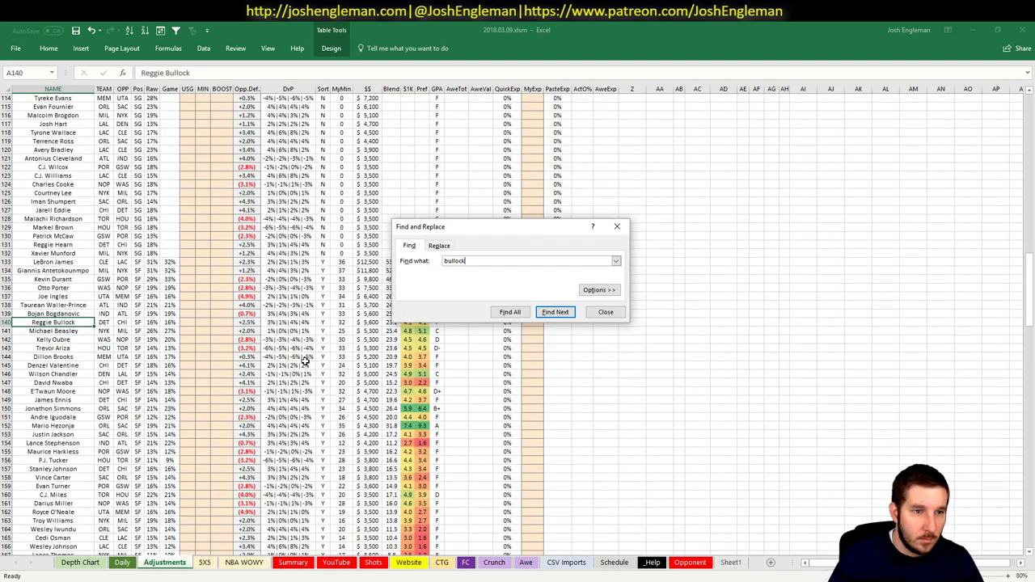
pyautogui.press('Escape')
pyautogui.click(223, 323)
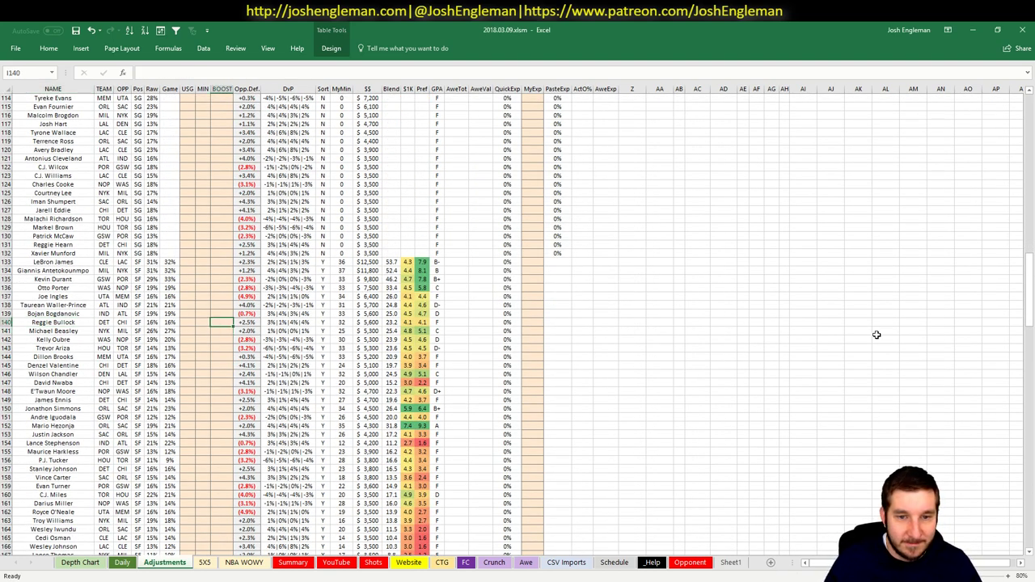
pyautogui.write('3')
pyautogui.press('Return')
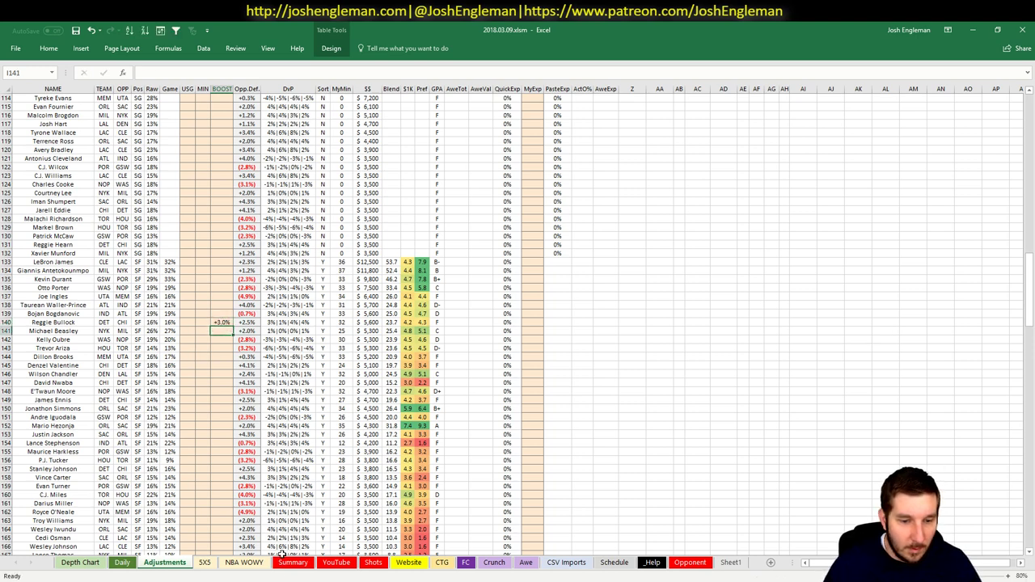
pyautogui.click(337, 562)
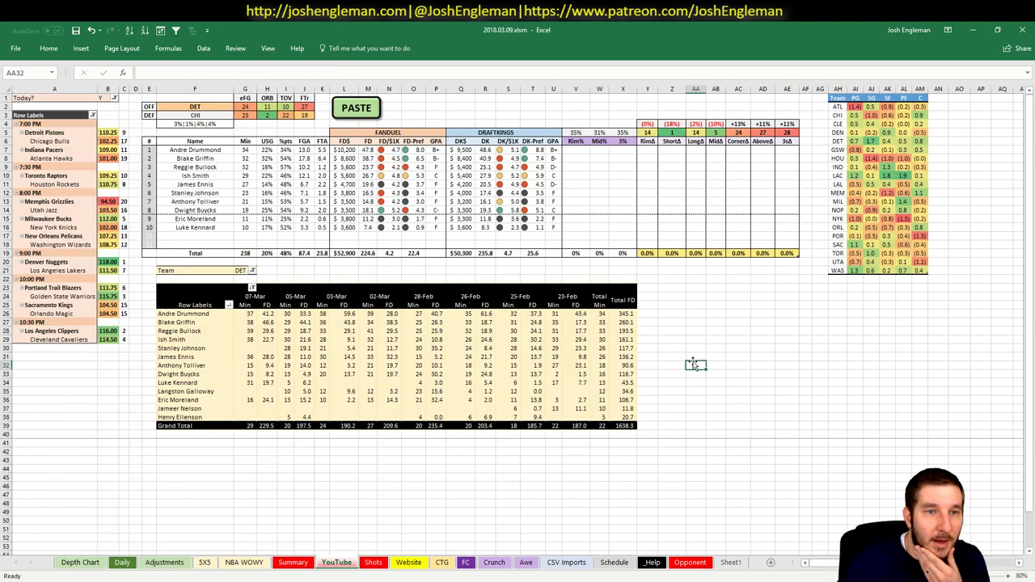
pyautogui.click(603, 229)
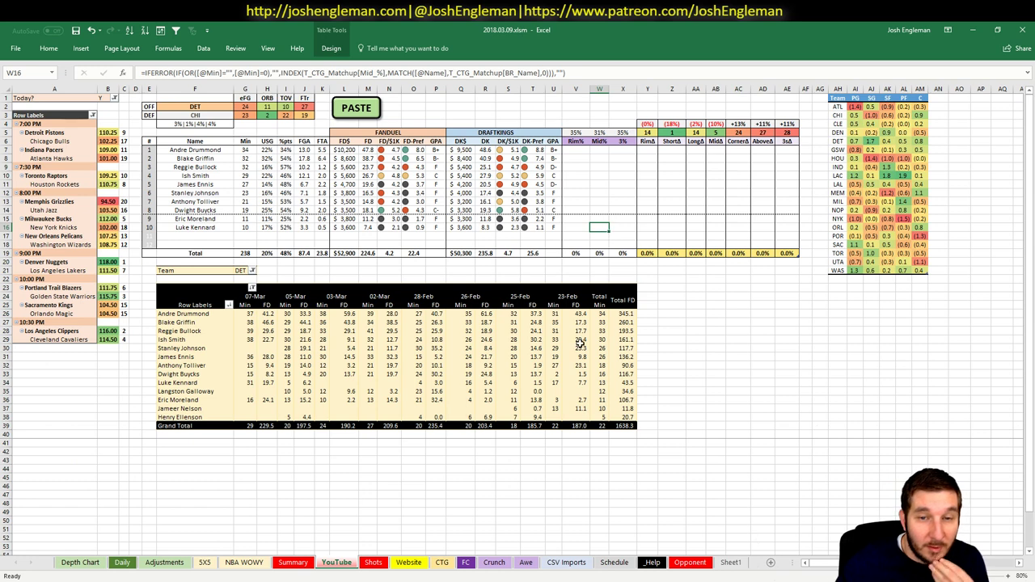
# Step: Review Detroit's player projections on the YouTube sheet, covering Andre Drummond, Blake Griffin, Ish Smith and Dwight Buycks
pyautogui.click(226, 150)
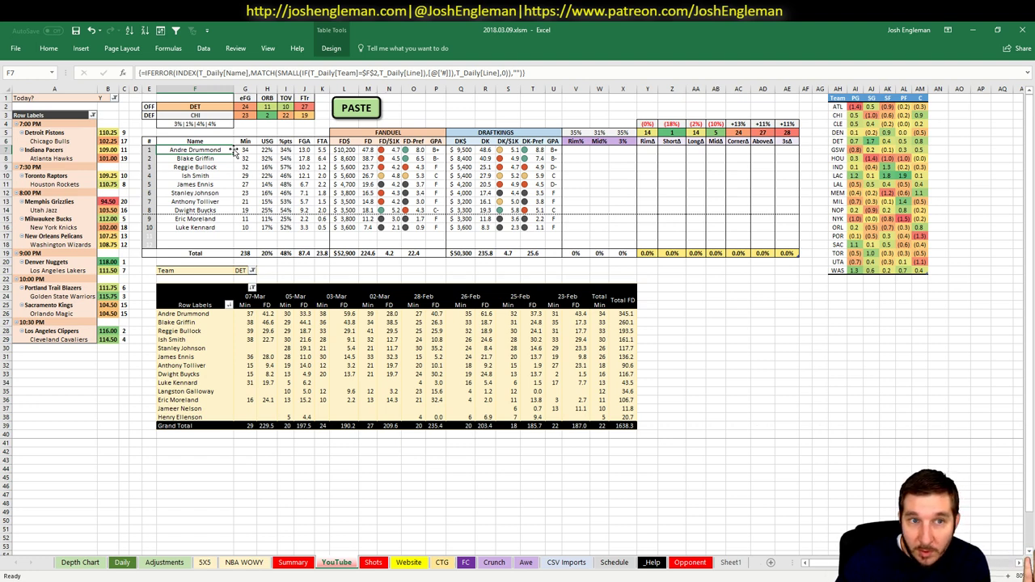
pyautogui.click(222, 159)
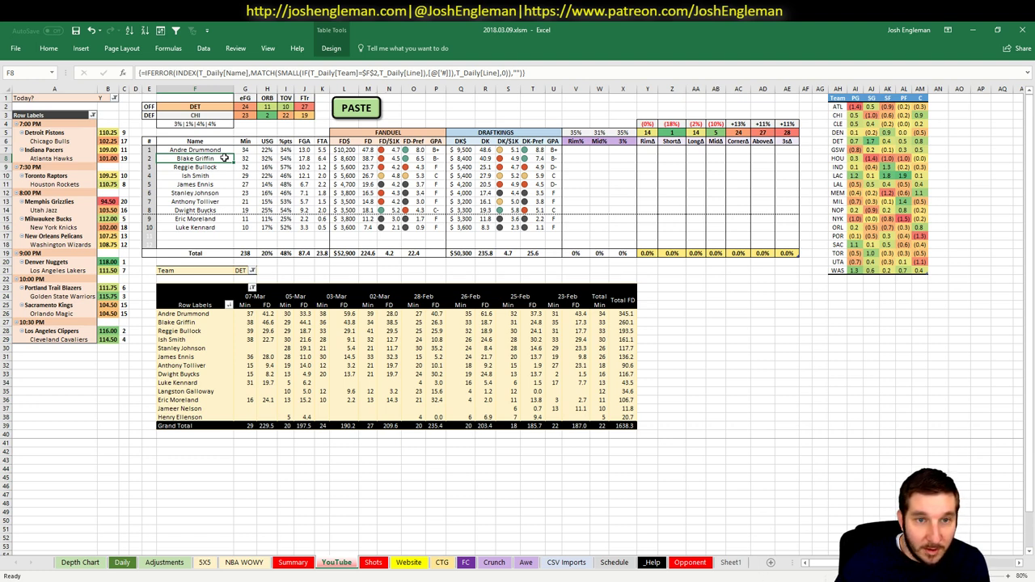
pyautogui.click(196, 176)
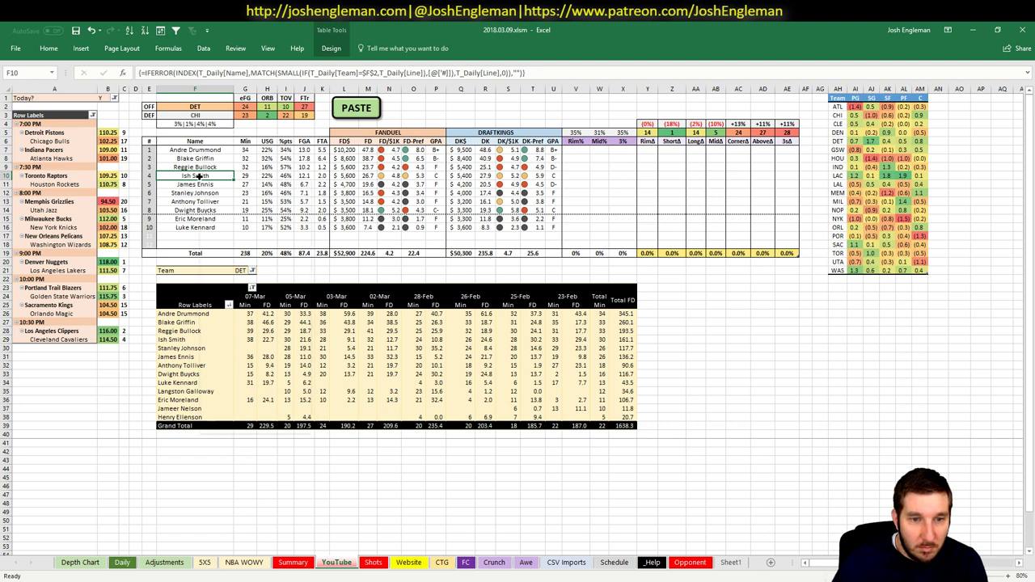
pyautogui.rightClick(199, 177)
pyautogui.press('Escape')
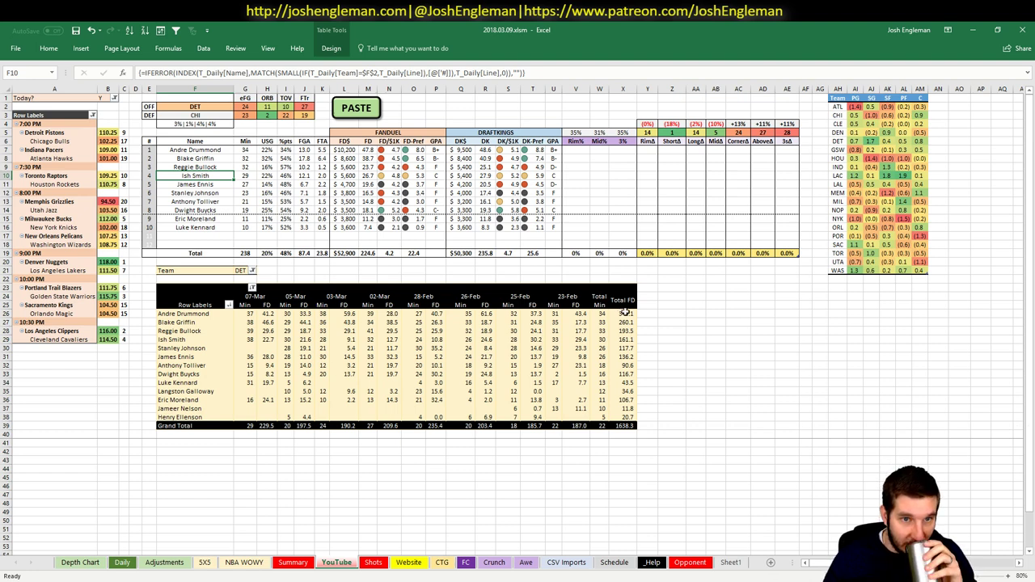
pyautogui.moveTo(626, 313)
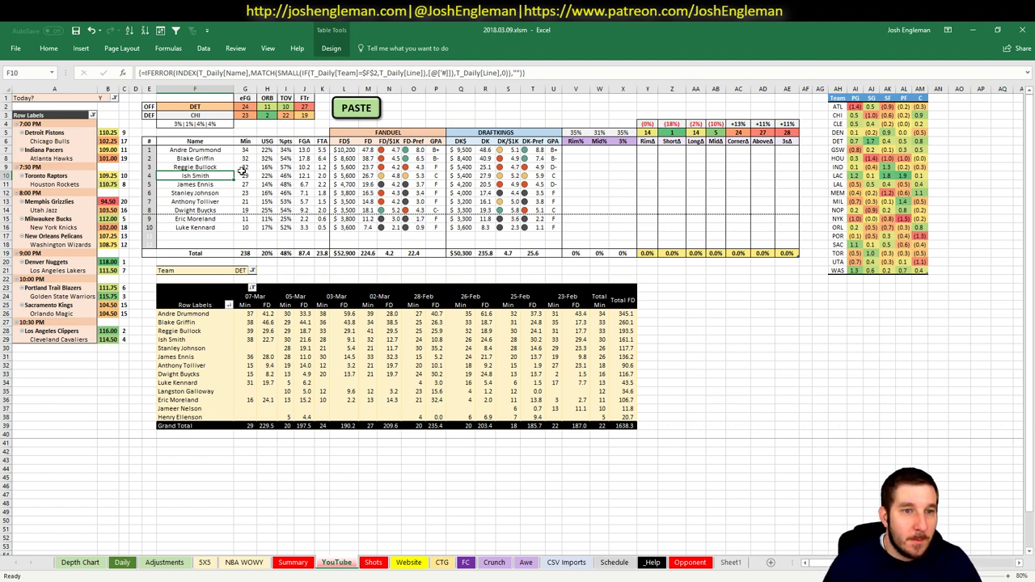
pyautogui.moveTo(198, 149); pyautogui.dragTo(208, 159)
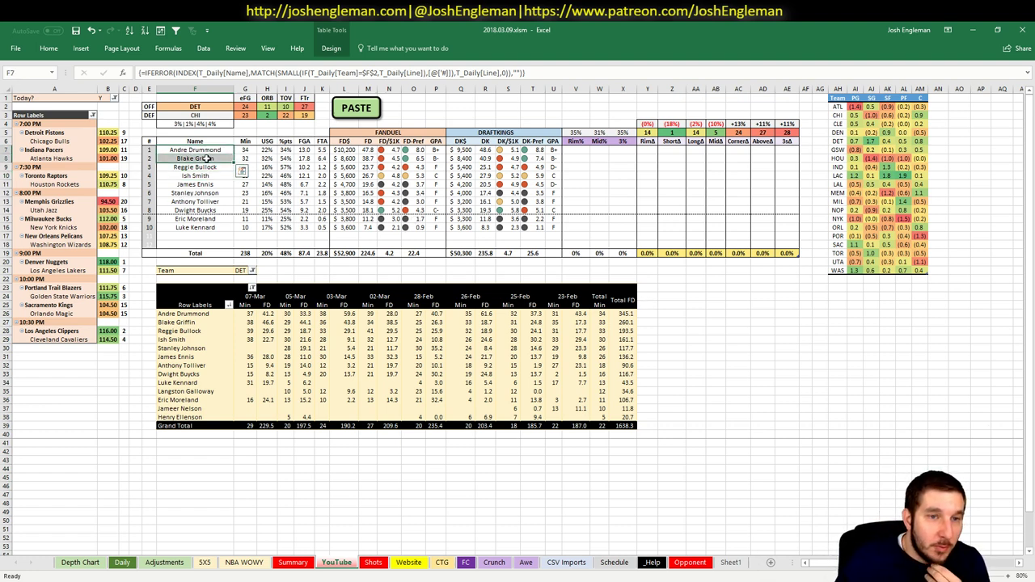
pyautogui.click(207, 209)
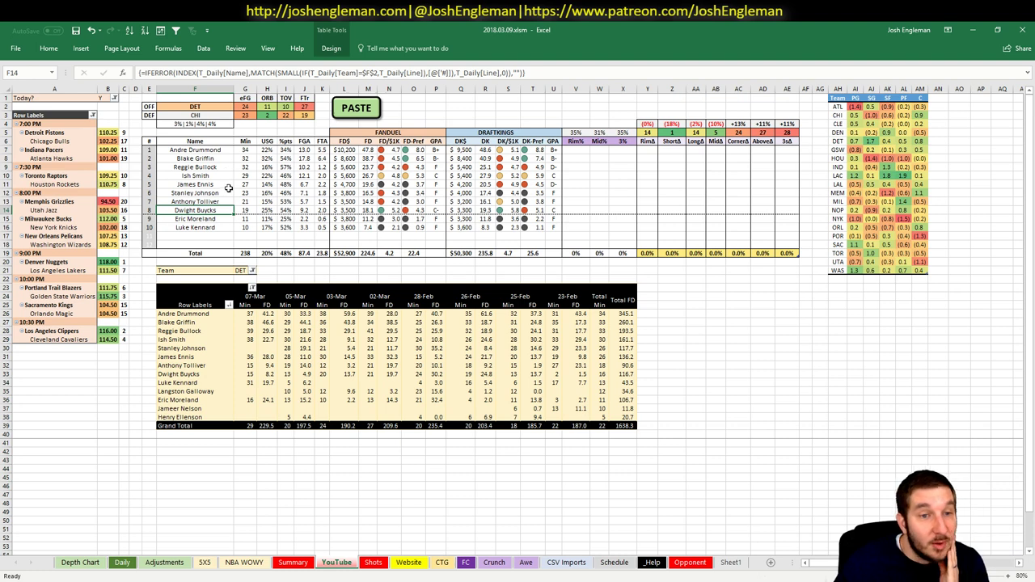
pyautogui.click(298, 271)
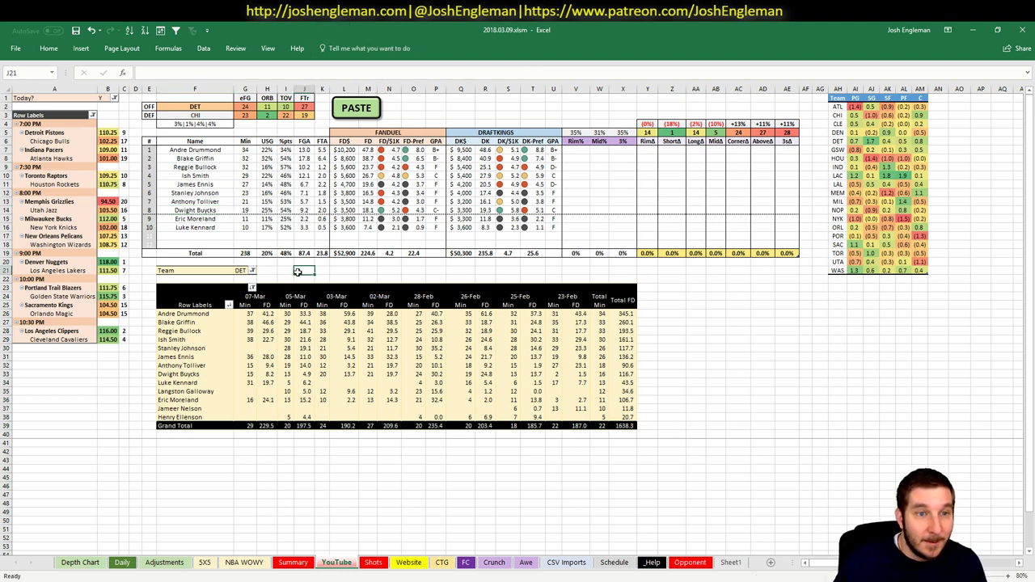
# Step: Switch the matchup table's offensive team to CHI
pyautogui.click(217, 109)
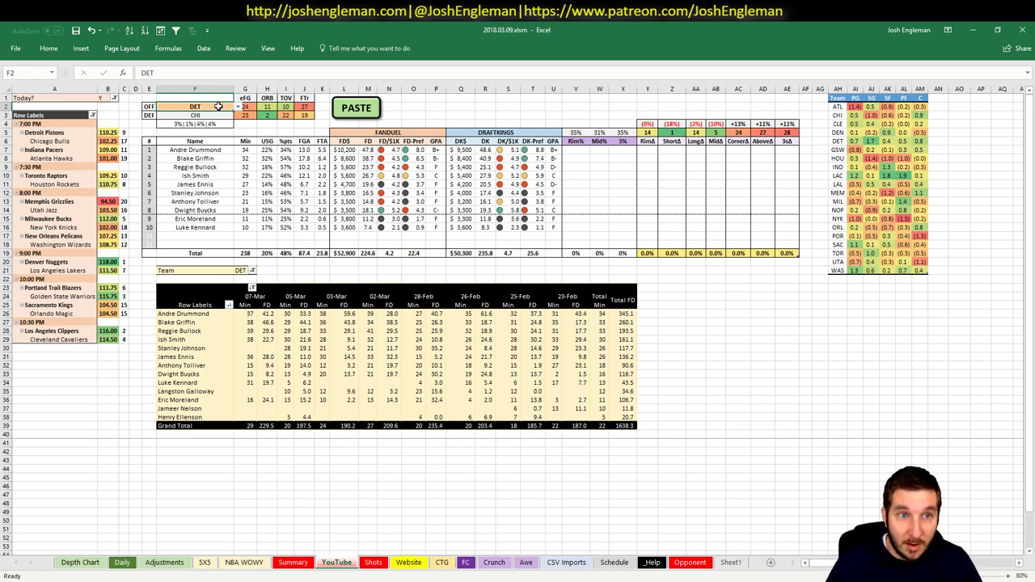
pyautogui.write('CHI')
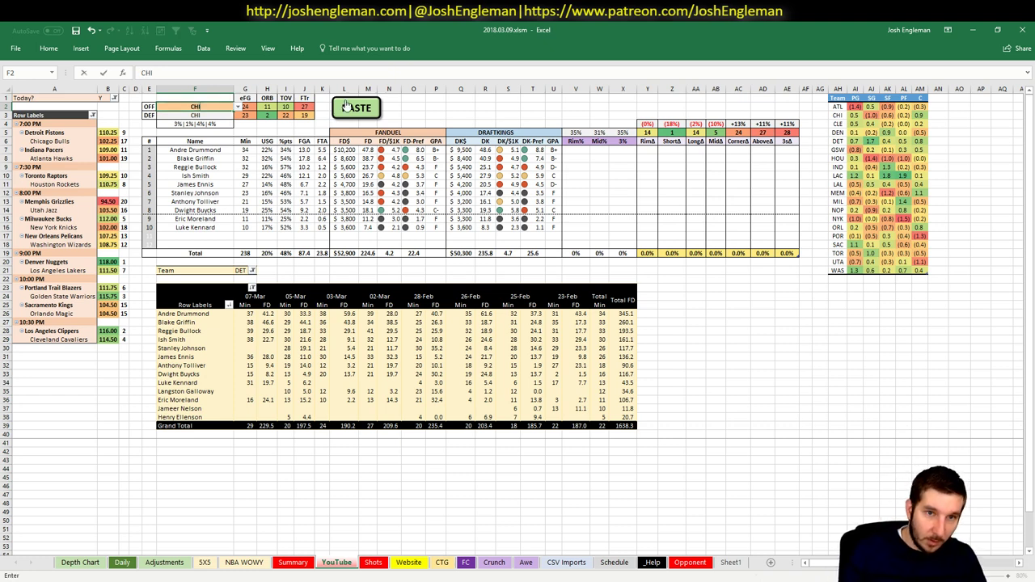
pyautogui.press('Return')
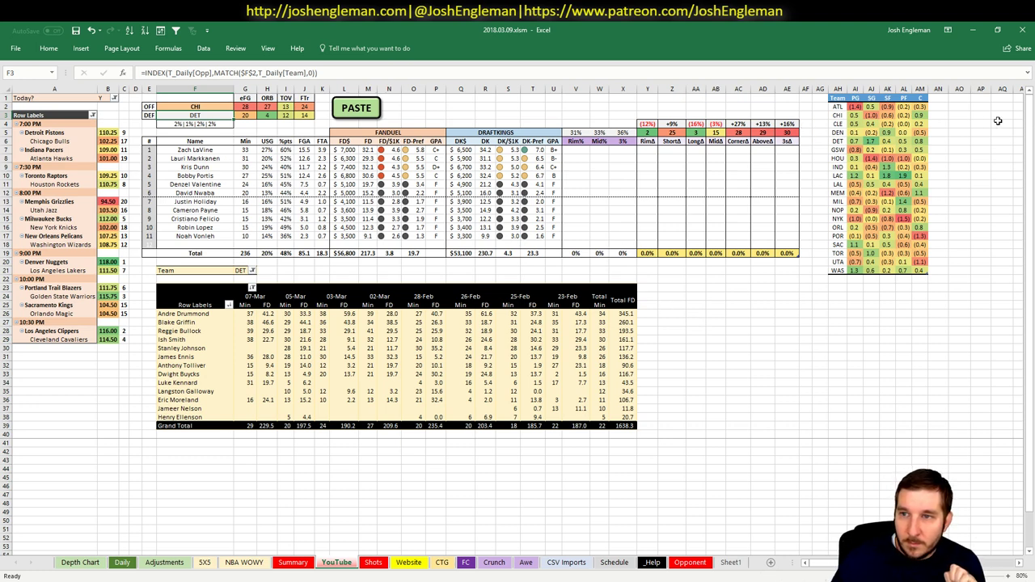
# Step: Examine the 5X5 sheet's matchup rankings for Chicago's Bobby Portis at center and Zach LaVine at shooting guard, and return to the YouTube sheet
pyautogui.click(177, 564)
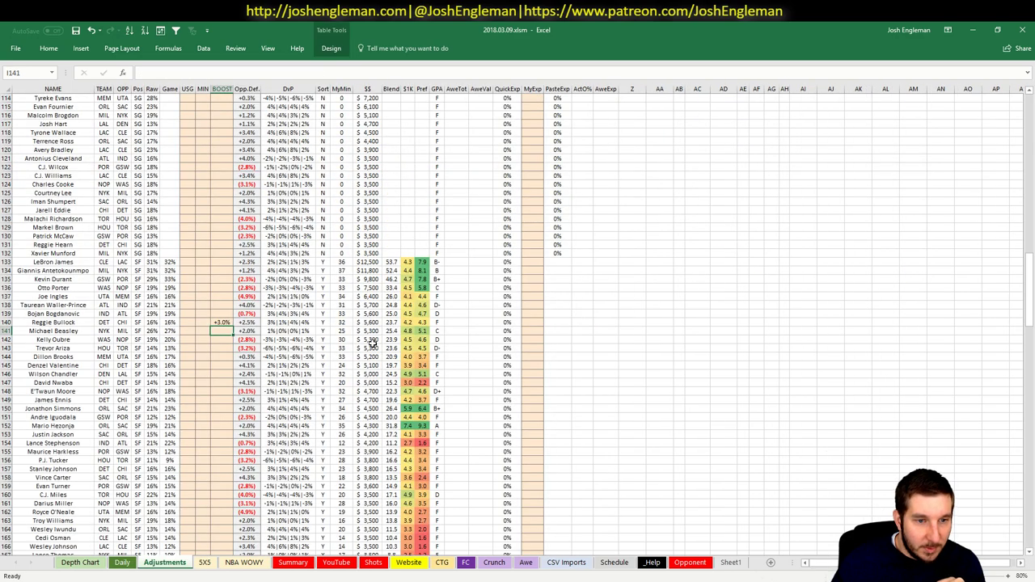
pyautogui.click(205, 563)
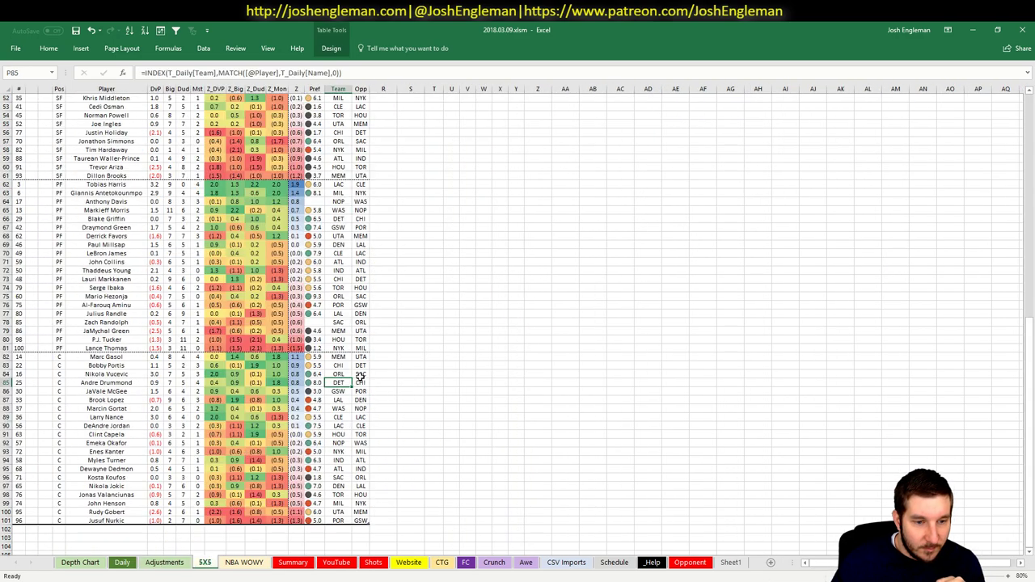
pyautogui.scroll(-5, 361, 376)
pyautogui.moveTo(110, 366); pyautogui.dragTo(337, 366)
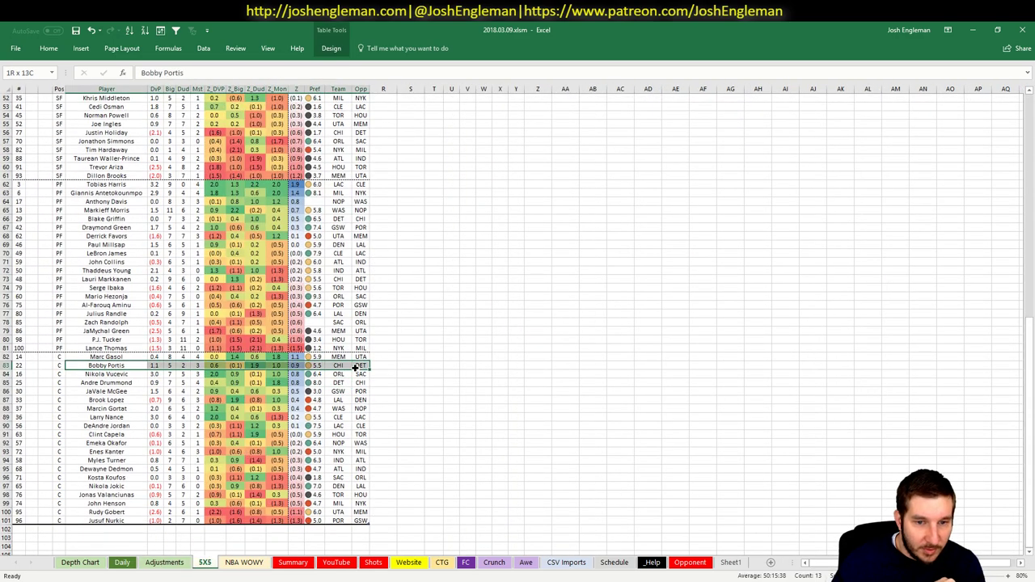
pyautogui.rightClick(311, 374)
pyautogui.press('Escape')
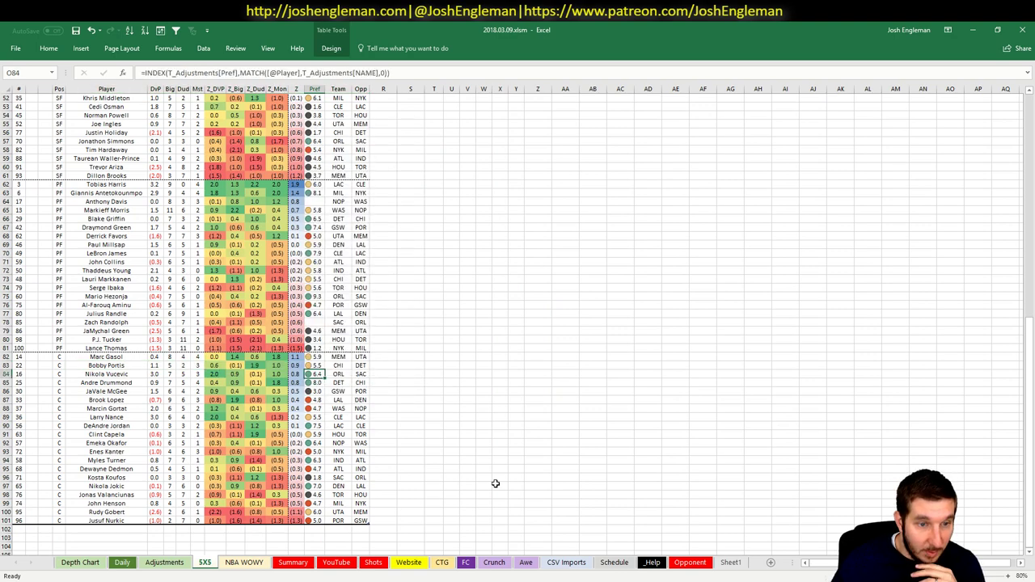
pyautogui.click(337, 563)
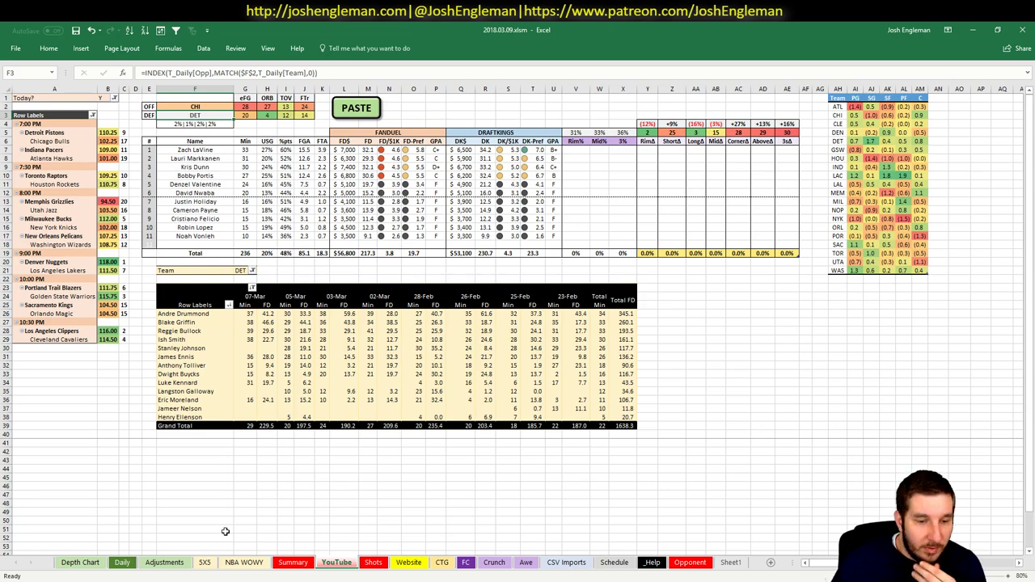
pyautogui.click(165, 563)
pyautogui.click(205, 563)
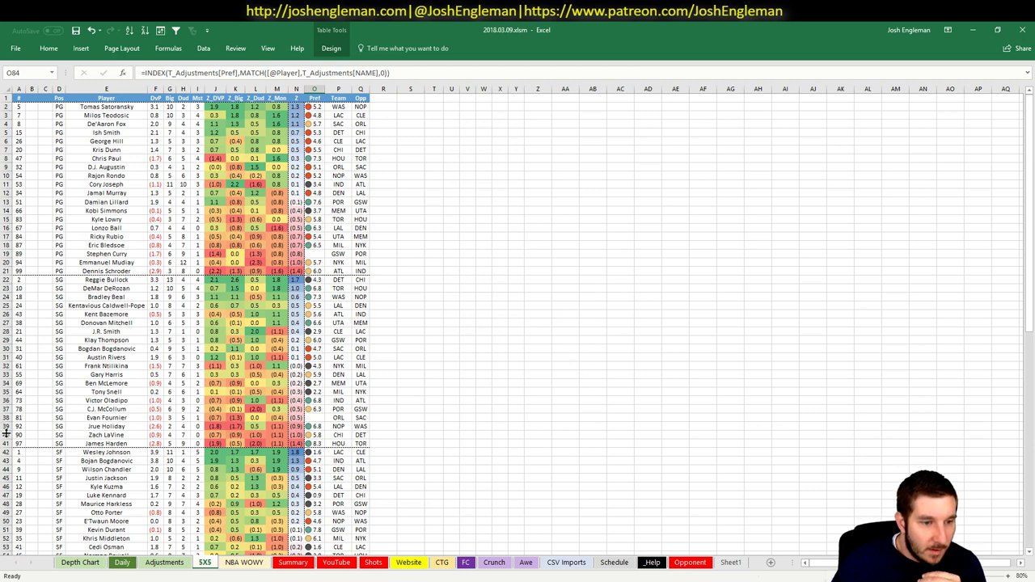
pyautogui.click(6, 435)
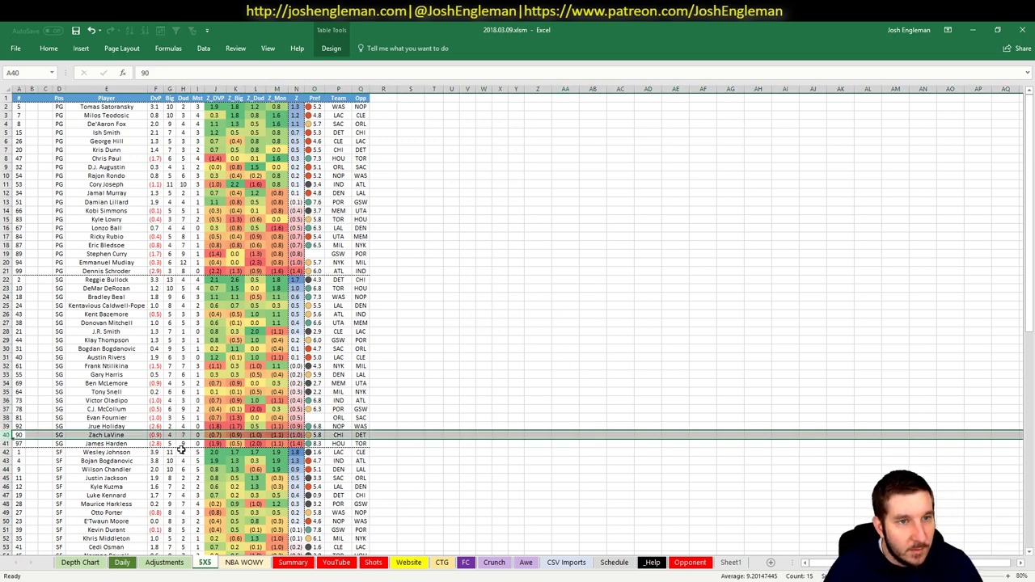
pyautogui.click(195, 436)
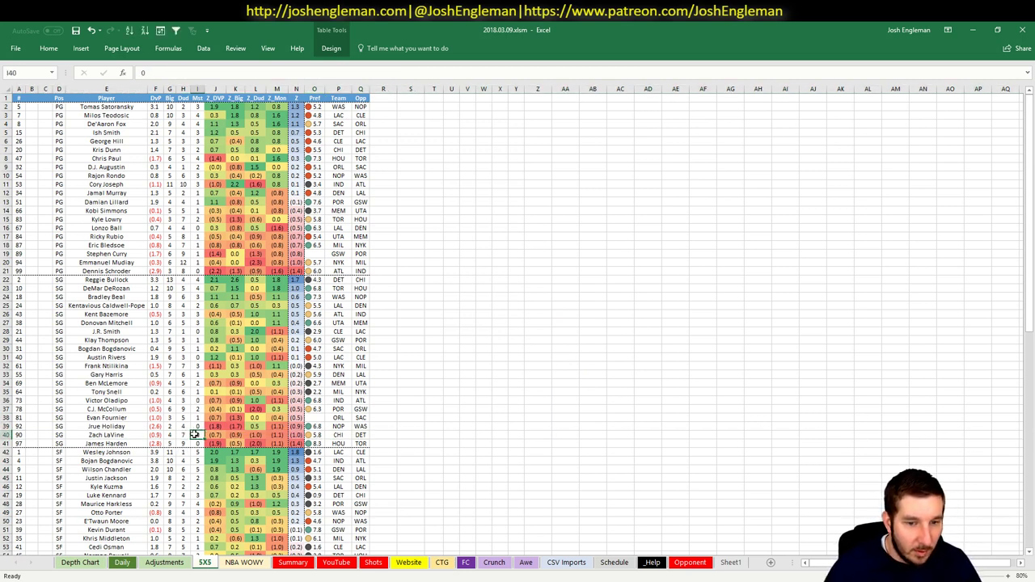
pyautogui.click(337, 563)
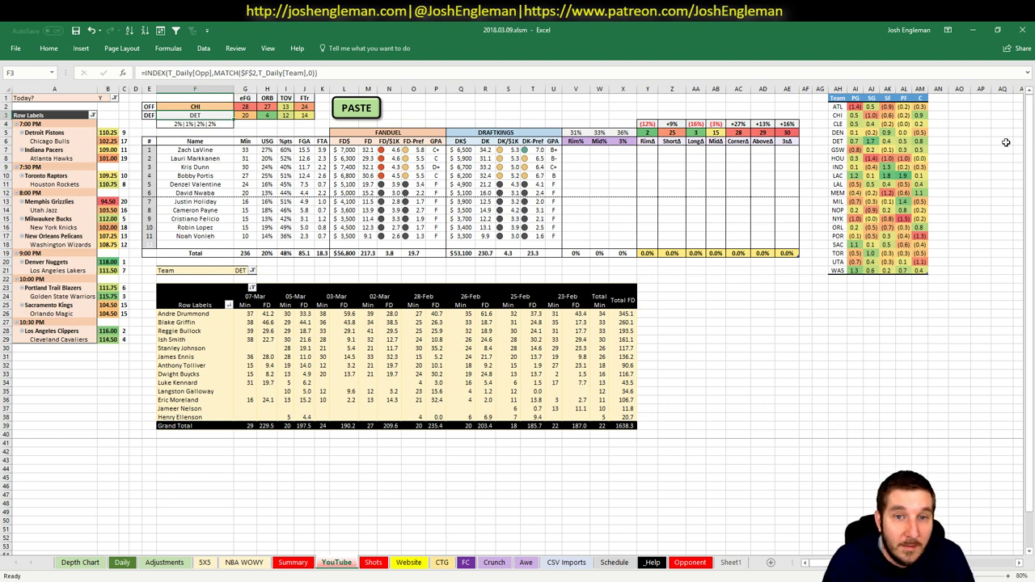
# Step: Filter the recent game log on the YouTube sheet to team CHI
pyautogui.click(245, 271)
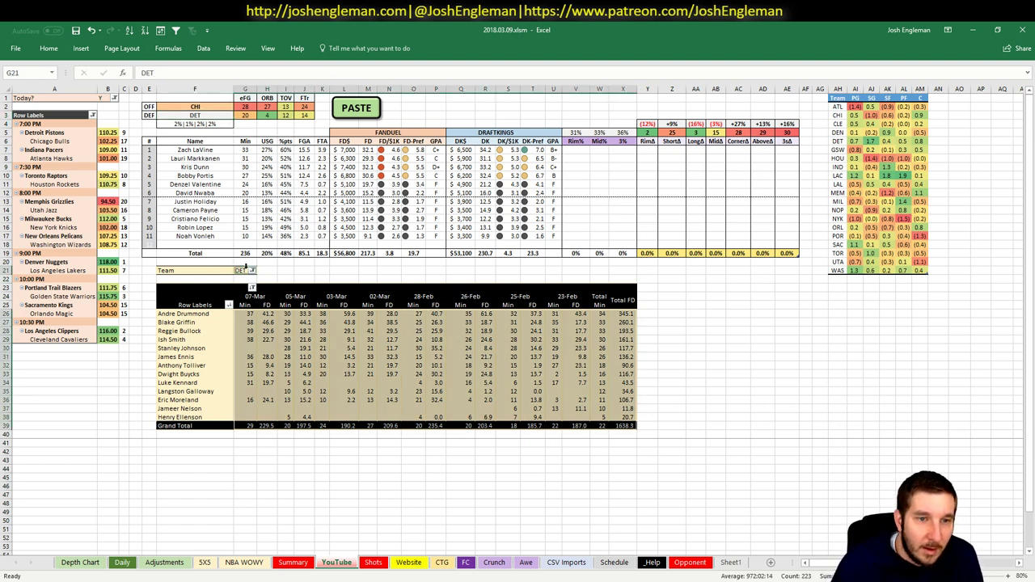
pyautogui.write('CHI')
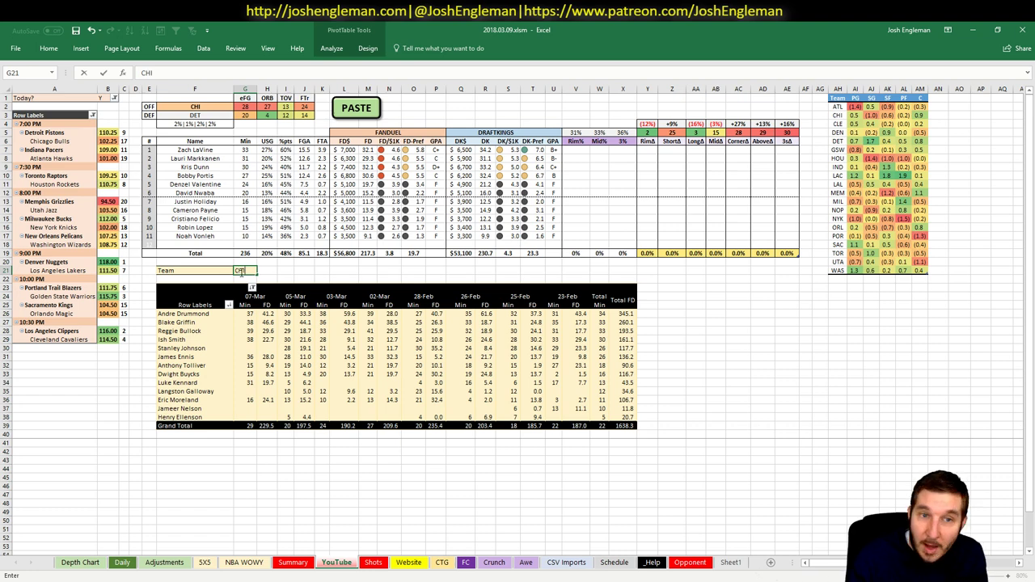
pyautogui.press('Return')
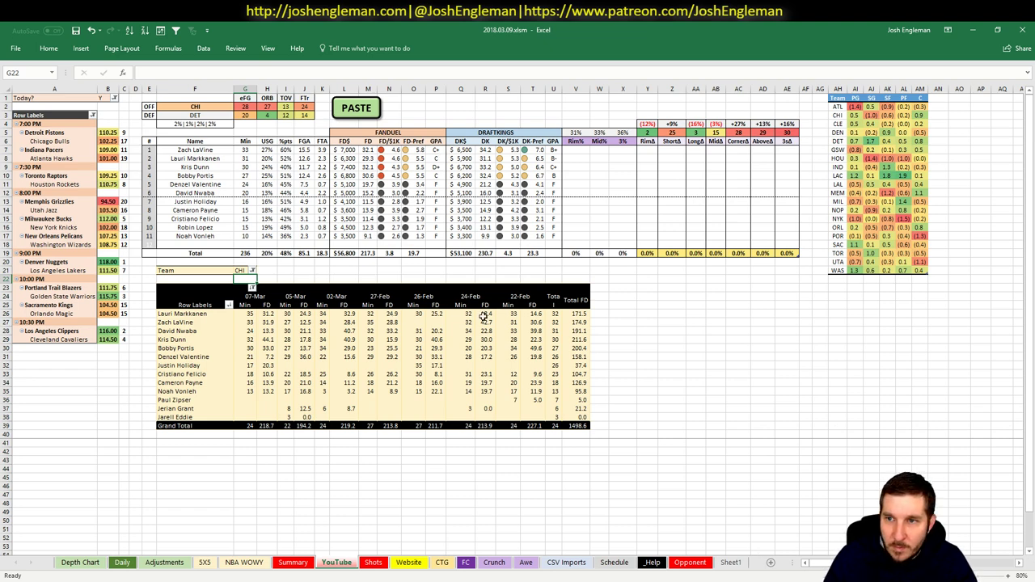
# Step: Review Chicago's positional matchup scores, Kris Dunn's FanDuel salary and grade, the evening game schedule and Cristiano Felicio's usage
pyautogui.click(904, 141)
pyautogui.click(893, 116)
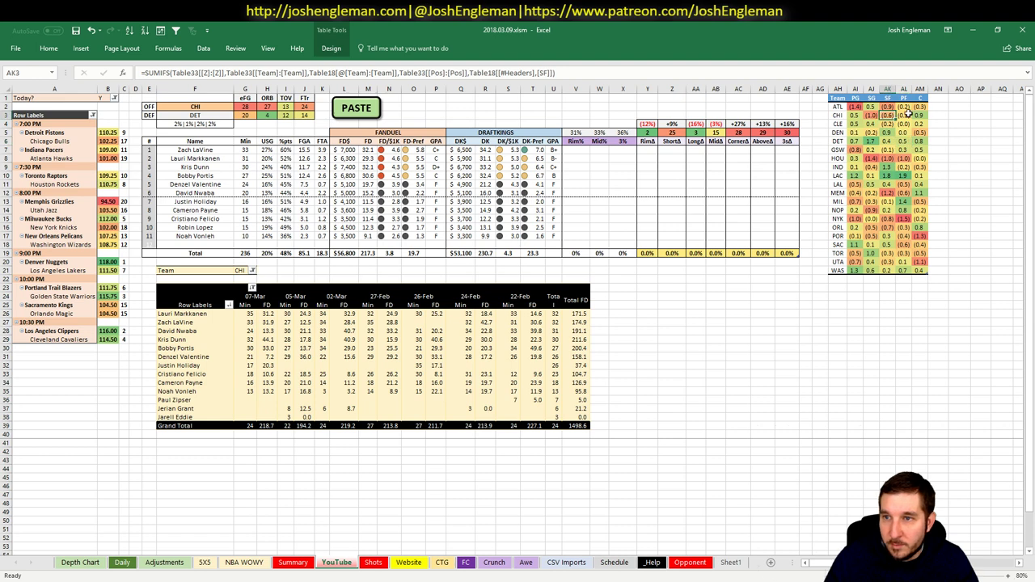
pyautogui.click(903, 116)
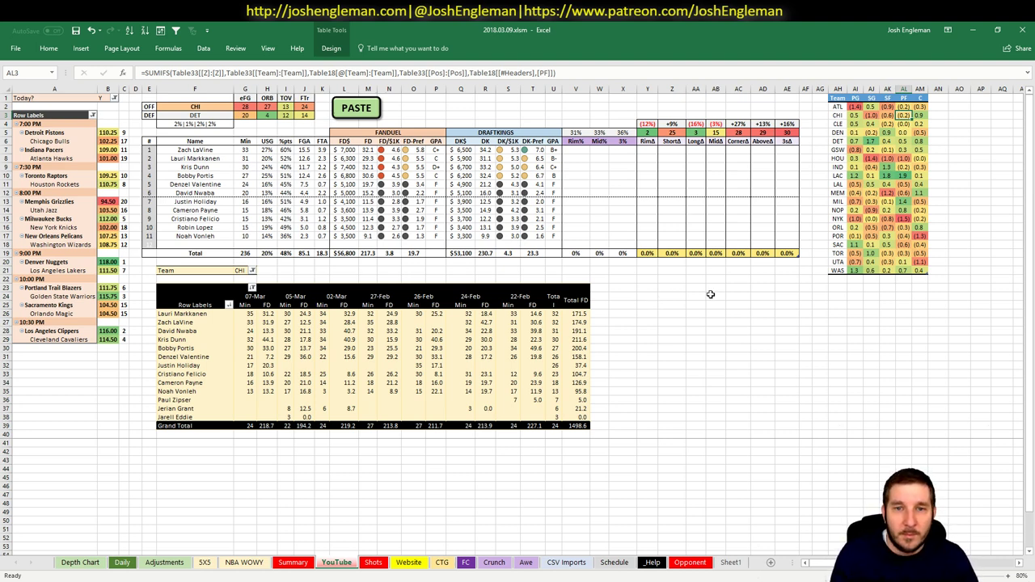
pyautogui.click(356, 167)
pyautogui.click(430, 168)
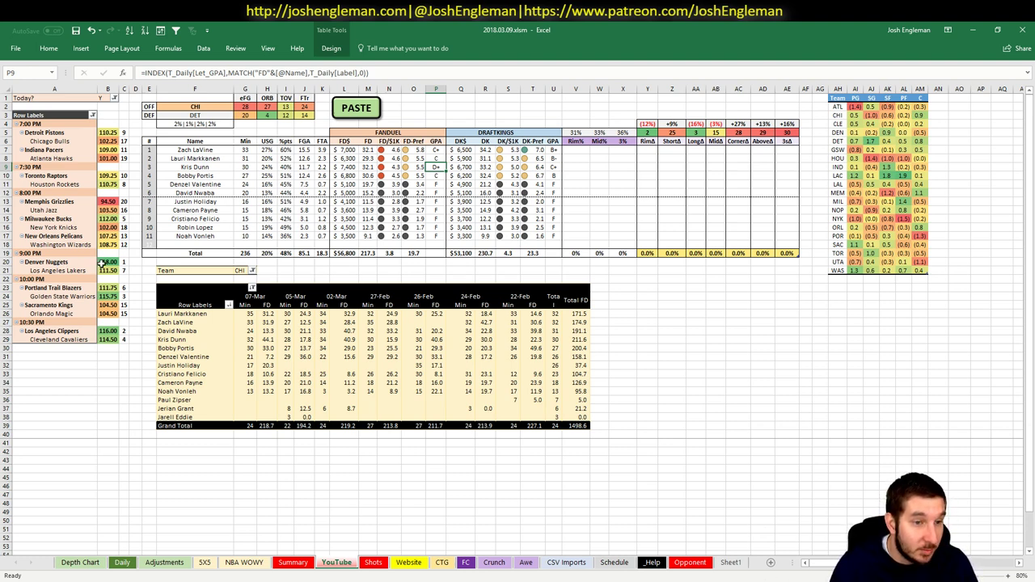
pyautogui.moveTo(91, 262); pyautogui.dragTo(89, 341)
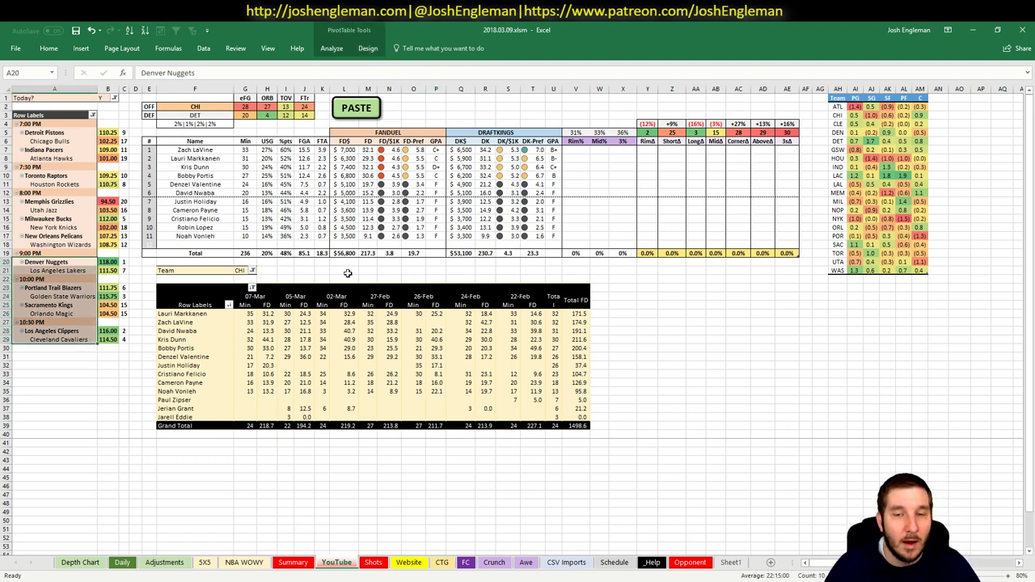
pyautogui.click(793, 377)
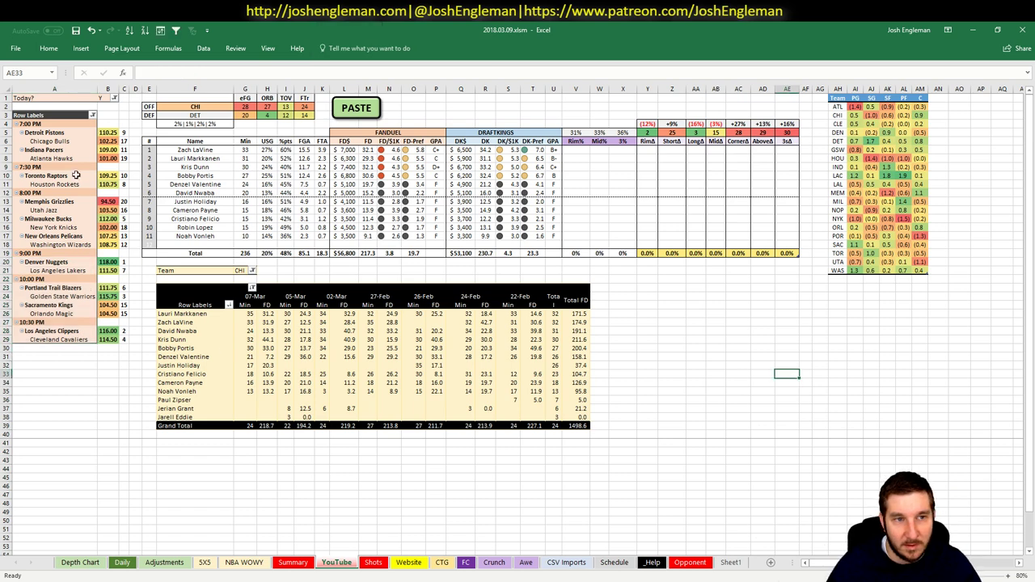
pyautogui.click(73, 141)
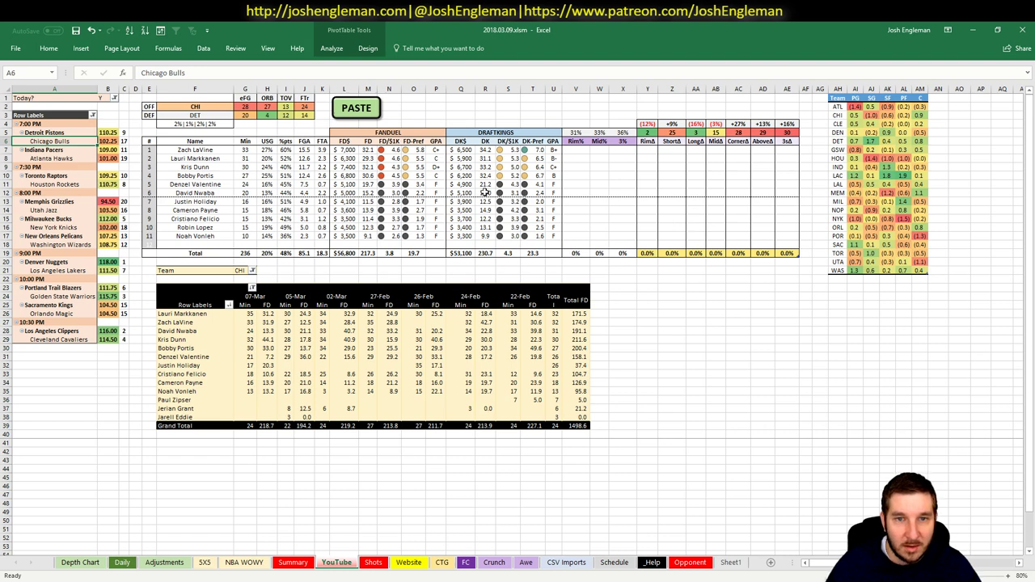
pyautogui.click(579, 186)
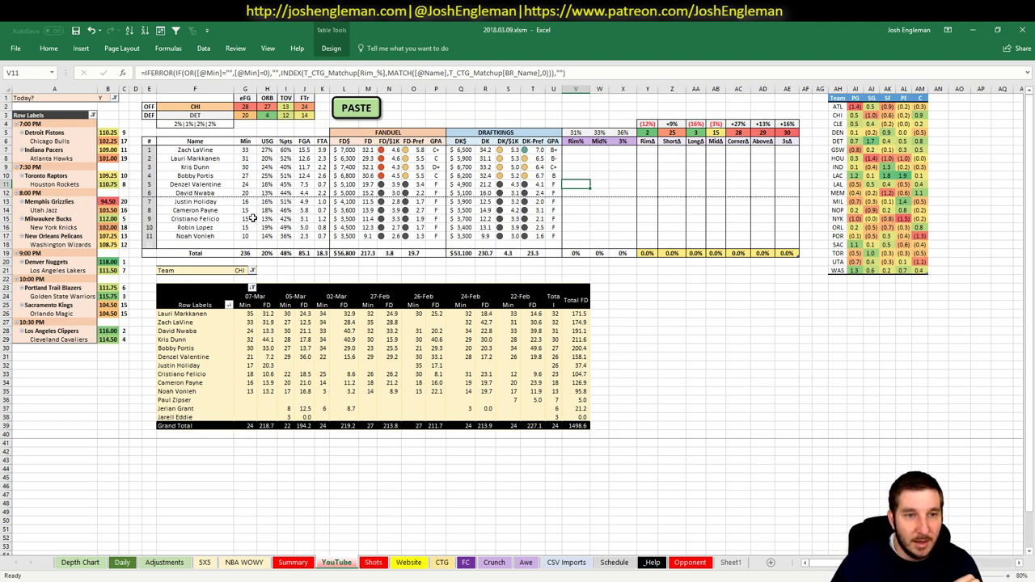
pyautogui.click(267, 218)
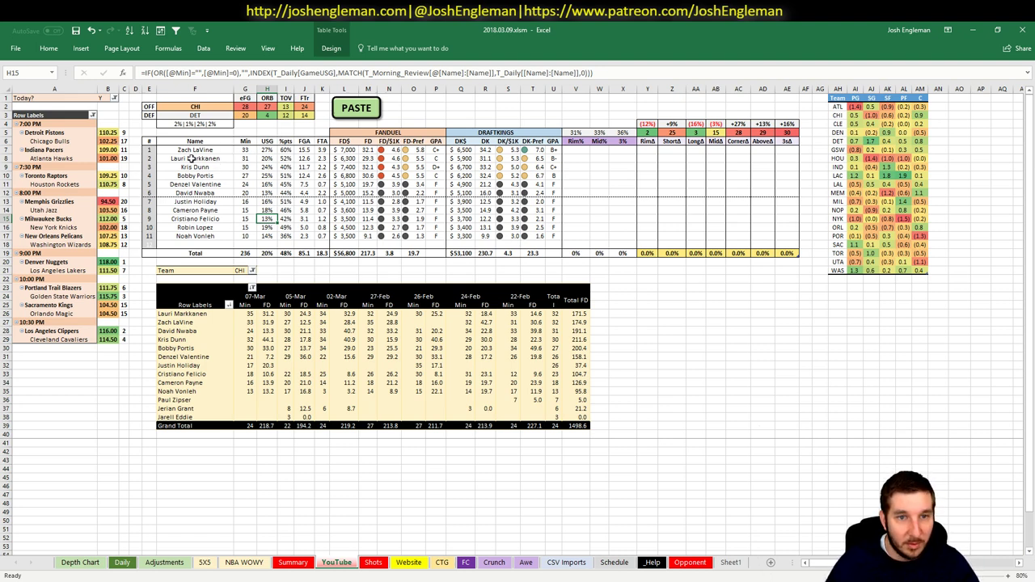
# Step: Switch the matchup table's offensive team to IND
pyautogui.click(219, 106)
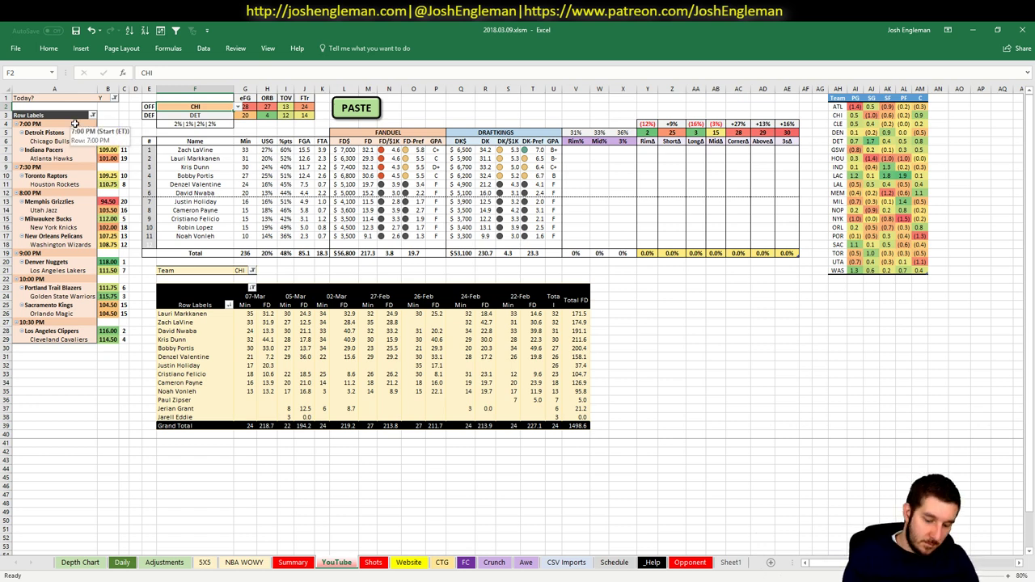
pyautogui.write('IND')
pyautogui.press('Return')
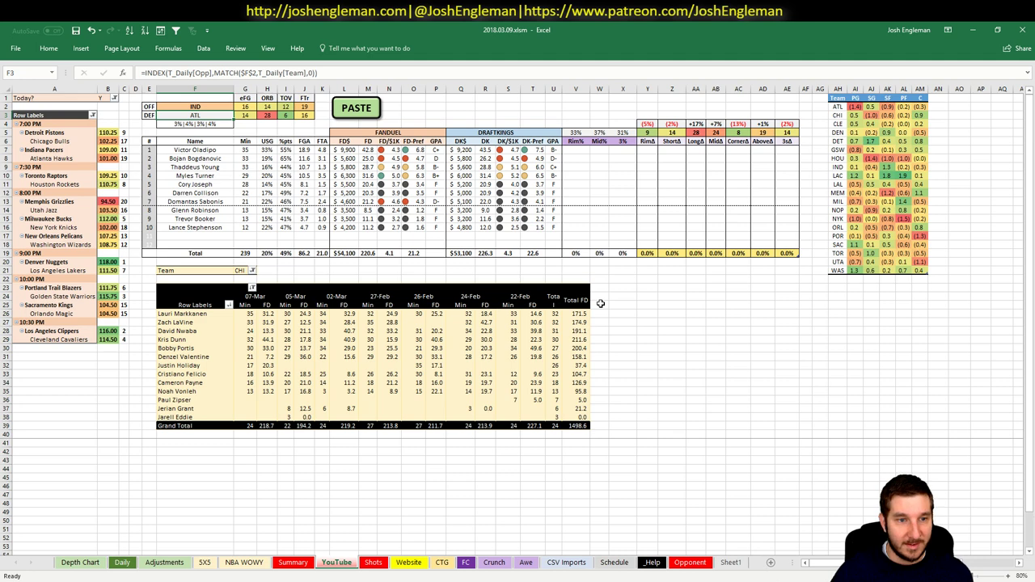
# Step: Filter the recent game log on the YouTube sheet to team IND
pyautogui.click(253, 270)
pyautogui.click(242, 272)
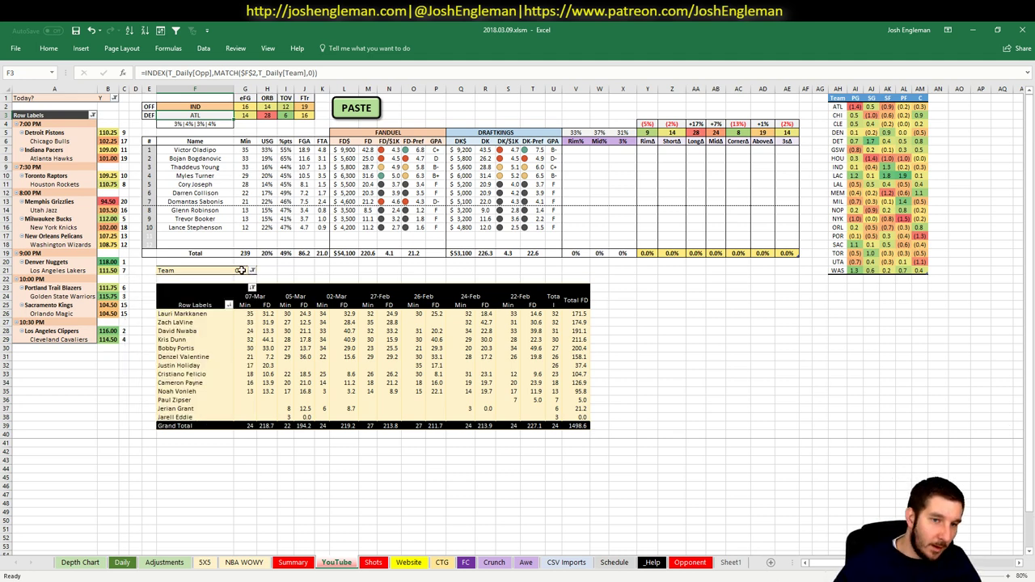
pyautogui.click(240, 270)
pyautogui.write('IND')
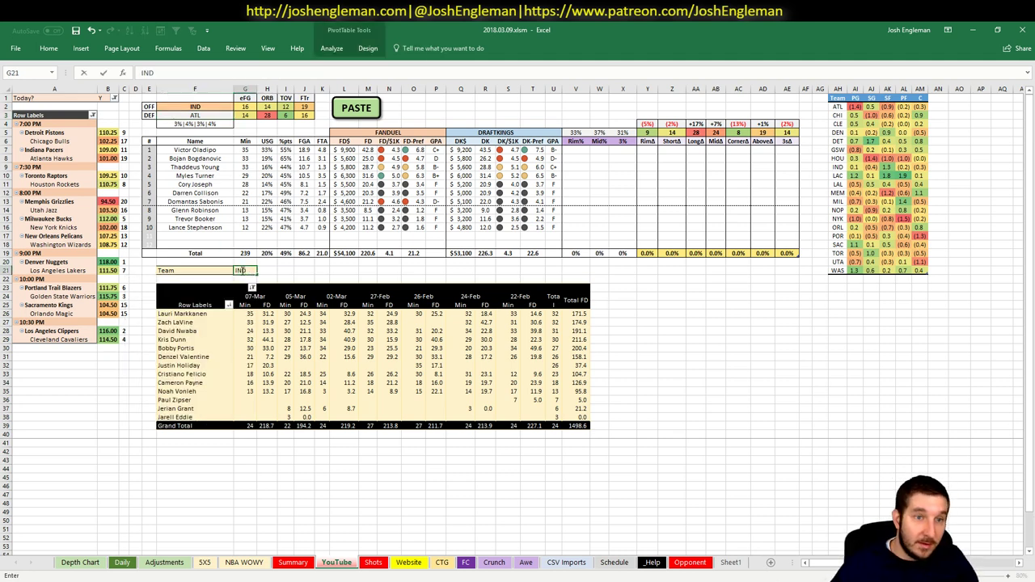
pyautogui.press('Return')
pyautogui.click(287, 263)
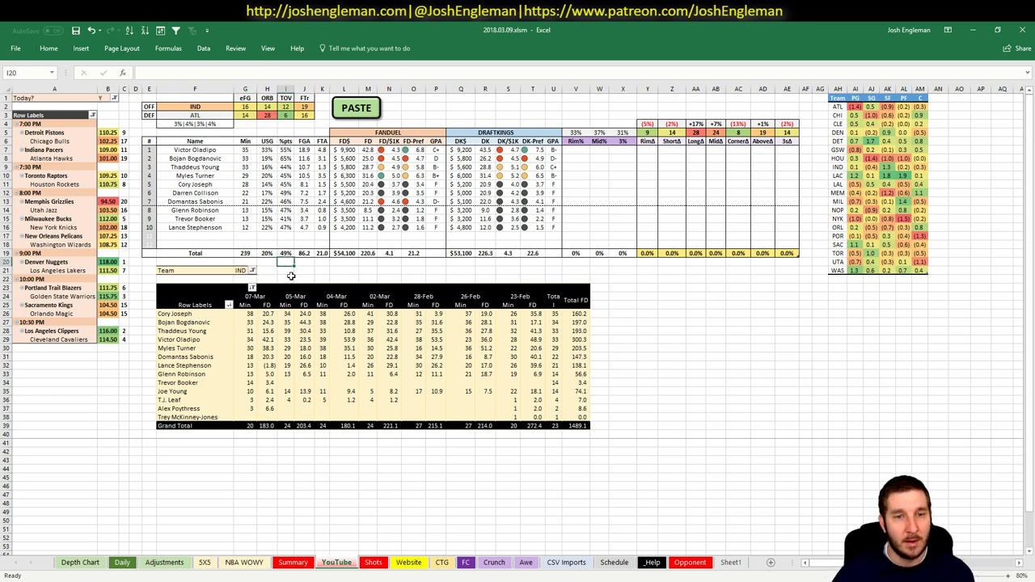
pyautogui.click(294, 271)
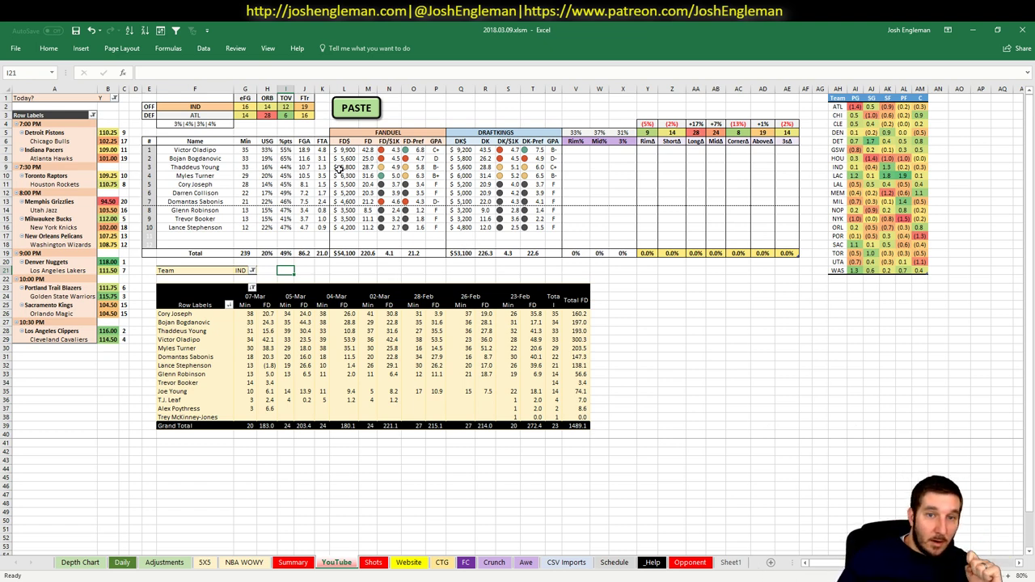
# Step: Examine Indiana's positional matchup scores and Bojan Bogdanovic's small forward rankings on the 5X5 sheet, and return to the YouTube sheet
pyautogui.click(838, 167)
pyautogui.click(887, 167)
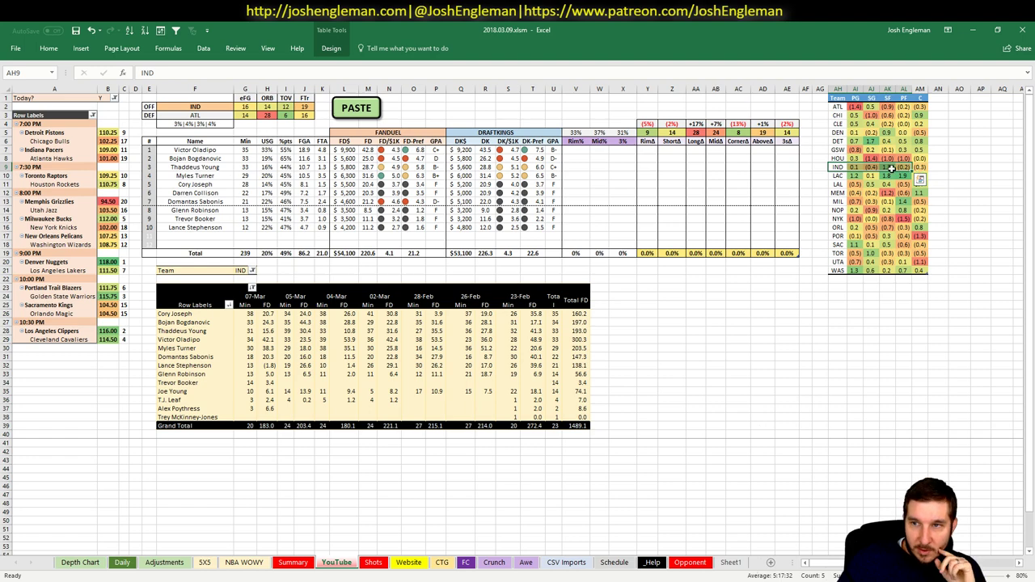
pyautogui.click(208, 562)
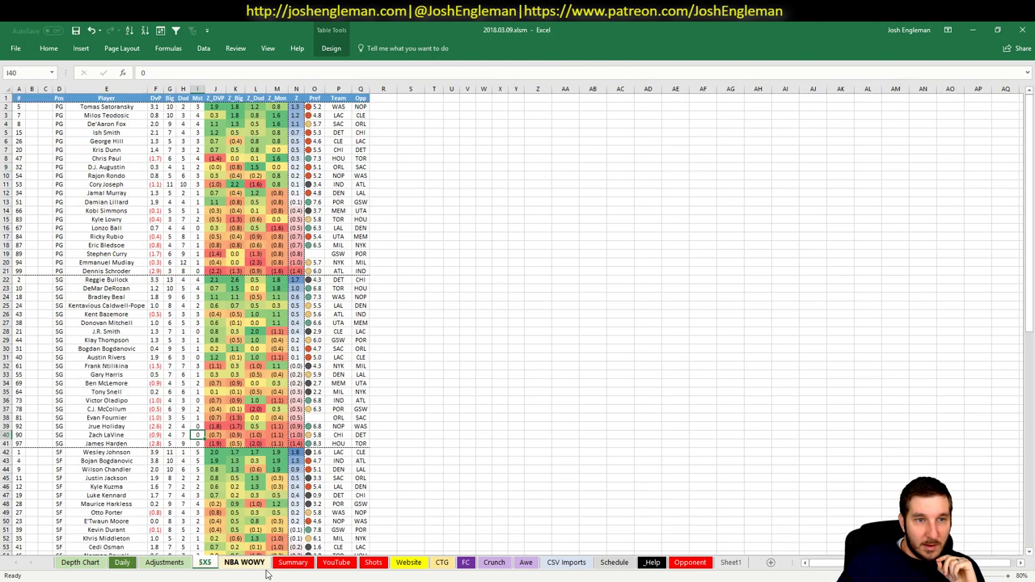
pyautogui.scroll(-4, 273, 335)
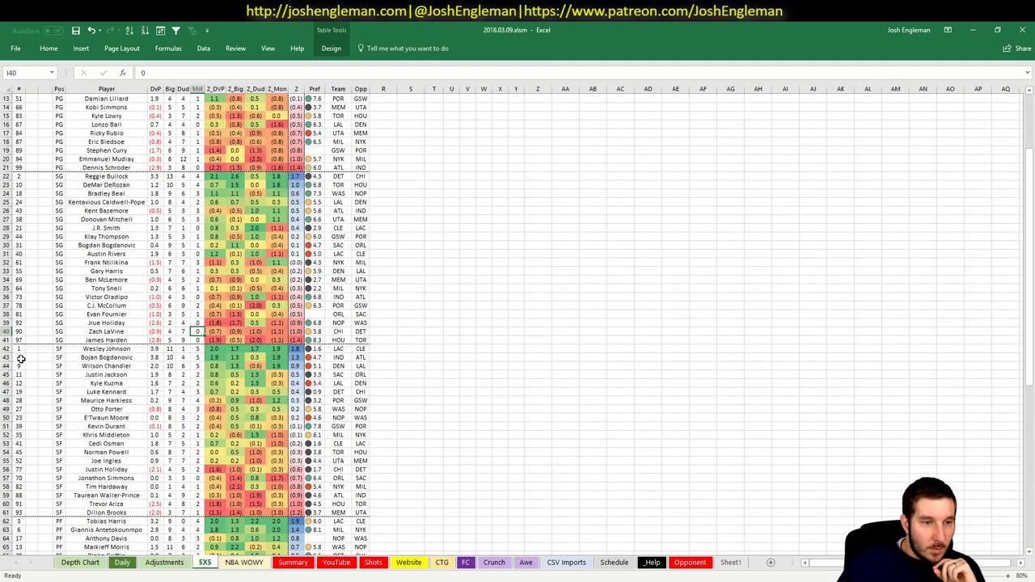
pyautogui.click(8, 357)
pyautogui.click(246, 384)
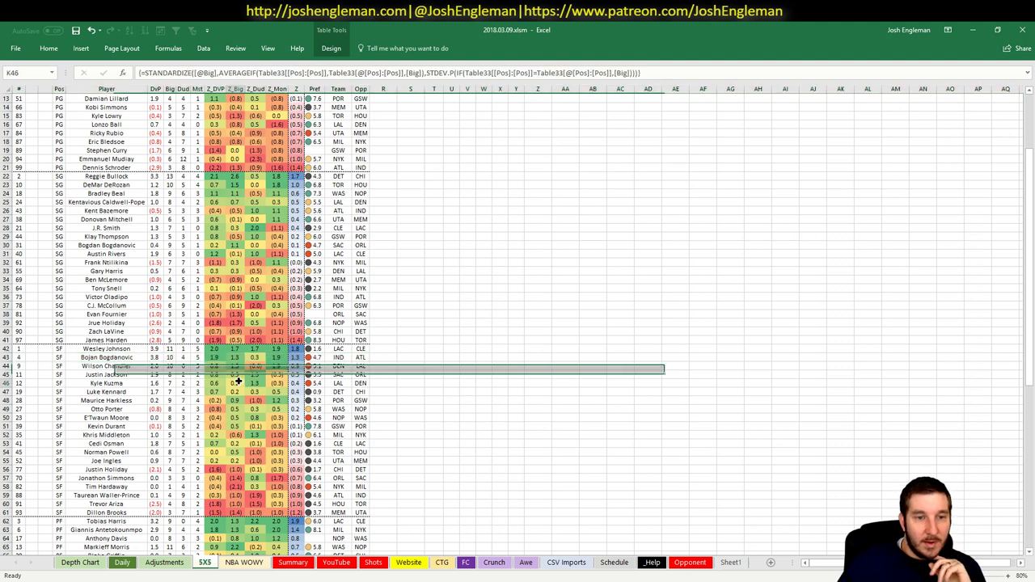
pyautogui.click(158, 356)
pyautogui.click(183, 357)
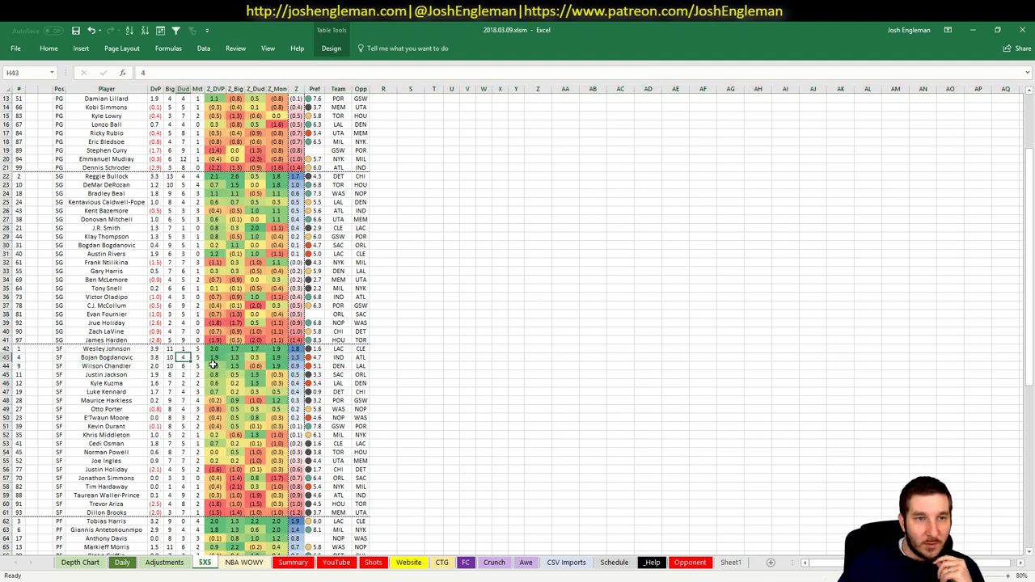
pyautogui.click(198, 357)
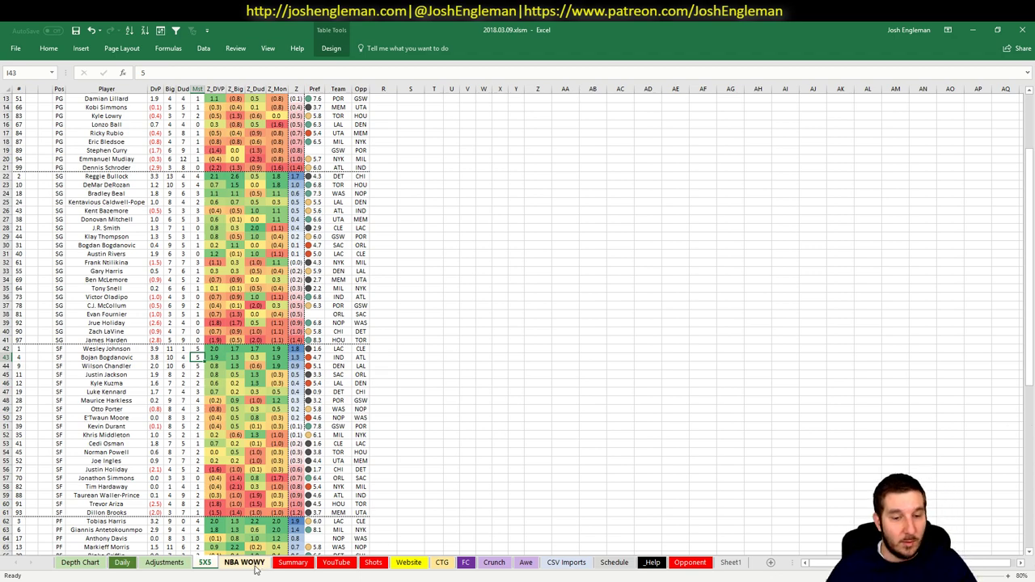
pyautogui.click(346, 566)
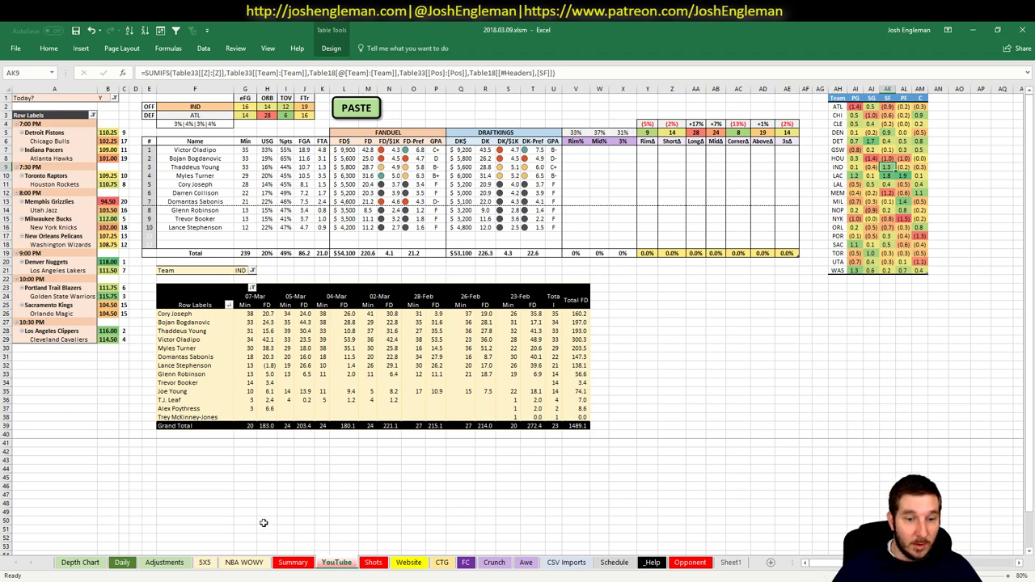
# Step: Set Bojan Bogdanovic's BOOST to 3.5% on the Adjustments sheet and return to the YouTube sheet
pyautogui.click(206, 564)
pyautogui.click(207, 320)
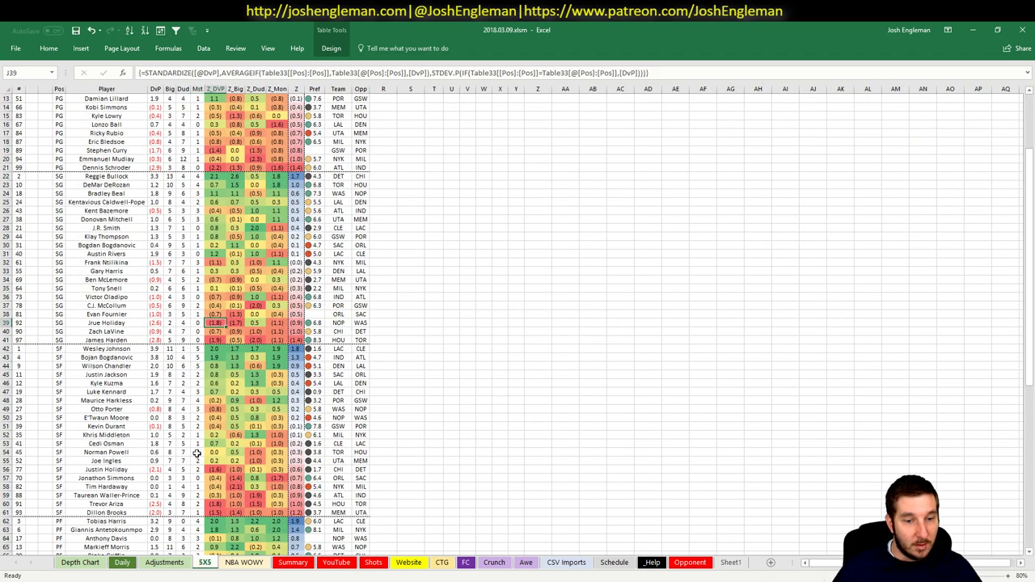
pyautogui.click(162, 562)
pyautogui.click(158, 350)
pyautogui.scroll(-8, 194, 346)
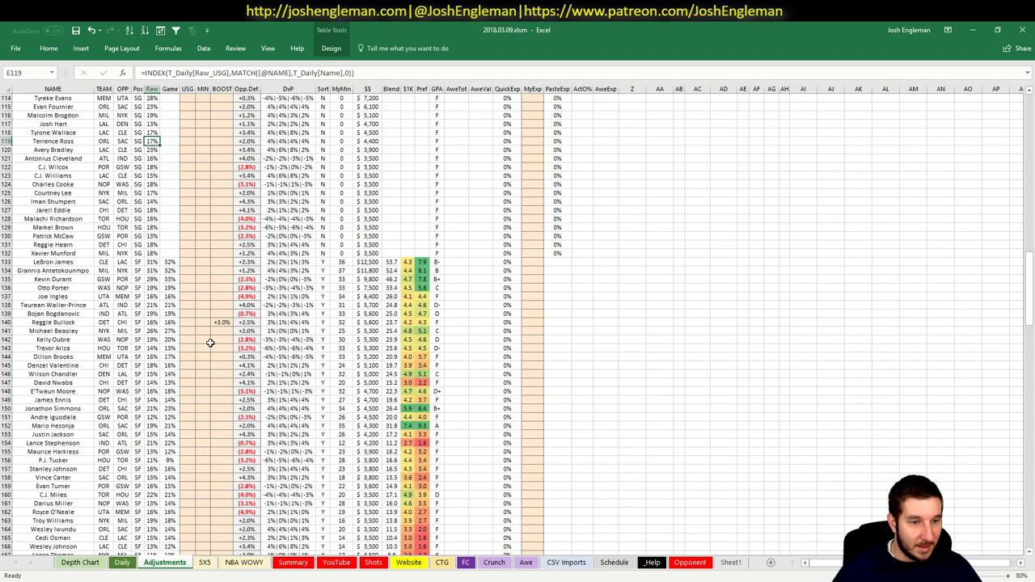
pyautogui.click(217, 315)
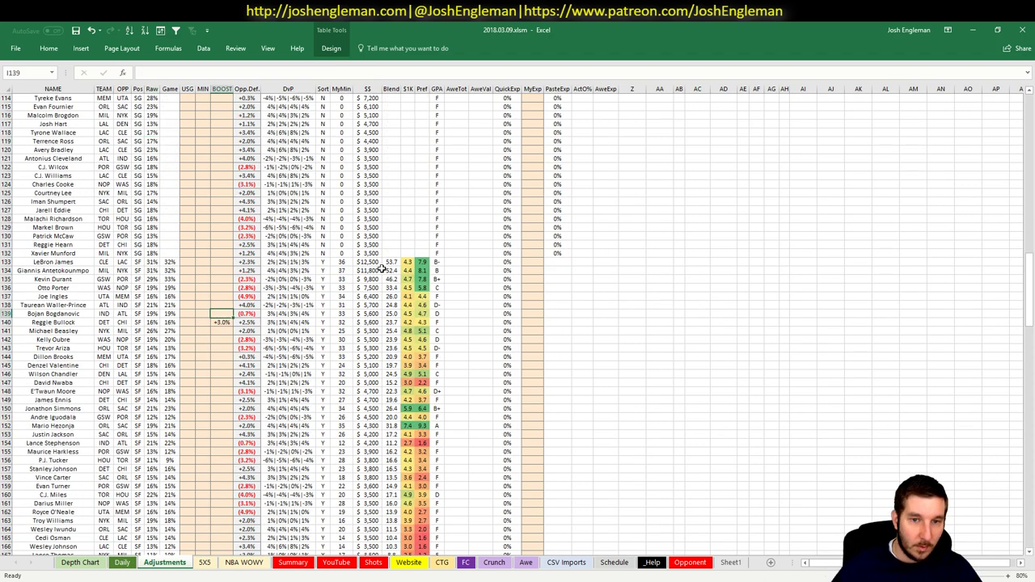
pyautogui.write('3.5')
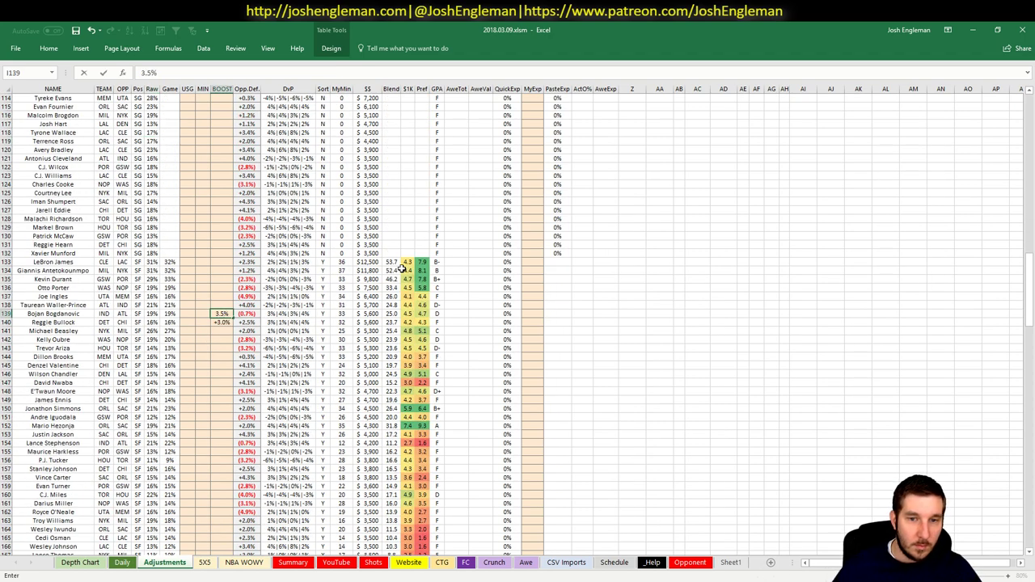
pyautogui.press('Return')
pyautogui.click(336, 562)
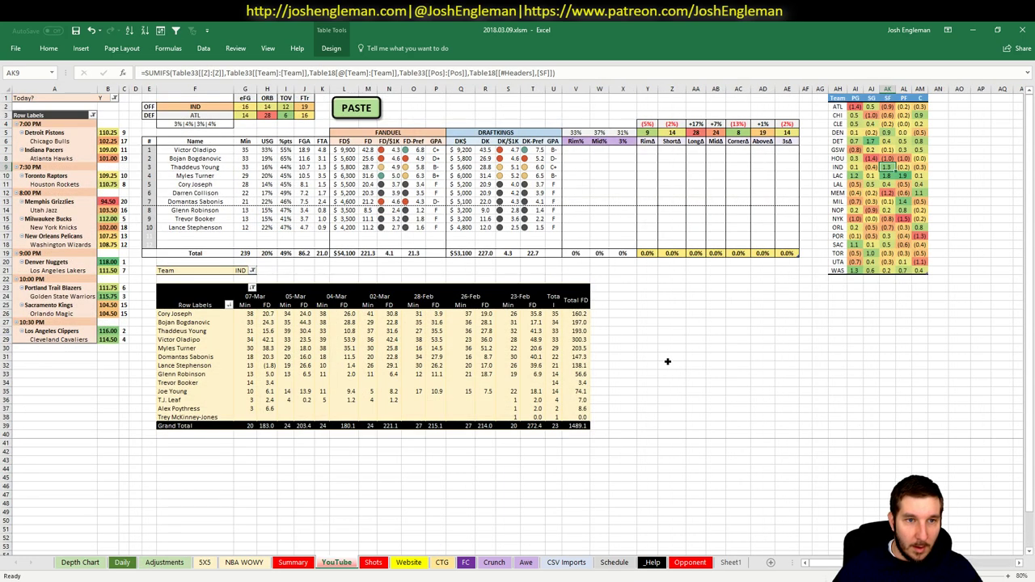
# Step: Review Bojan Bogdanovic's FanDuel and DraftKings projections, preference scores and GPA grades in the Indiana table
pyautogui.click(667, 361)
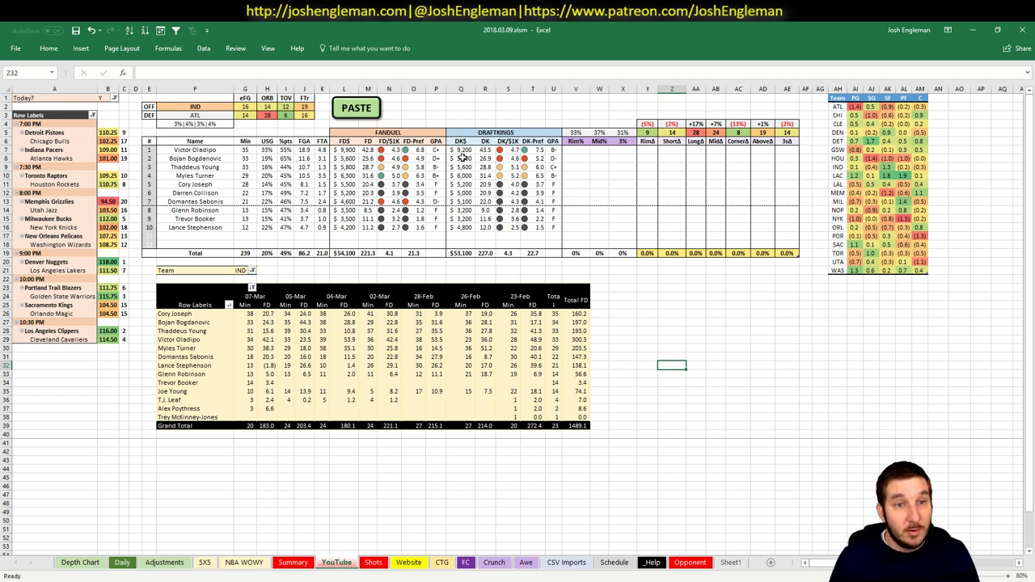
pyautogui.moveTo(198, 158); pyautogui.dragTo(408, 166)
pyautogui.click(600, 161)
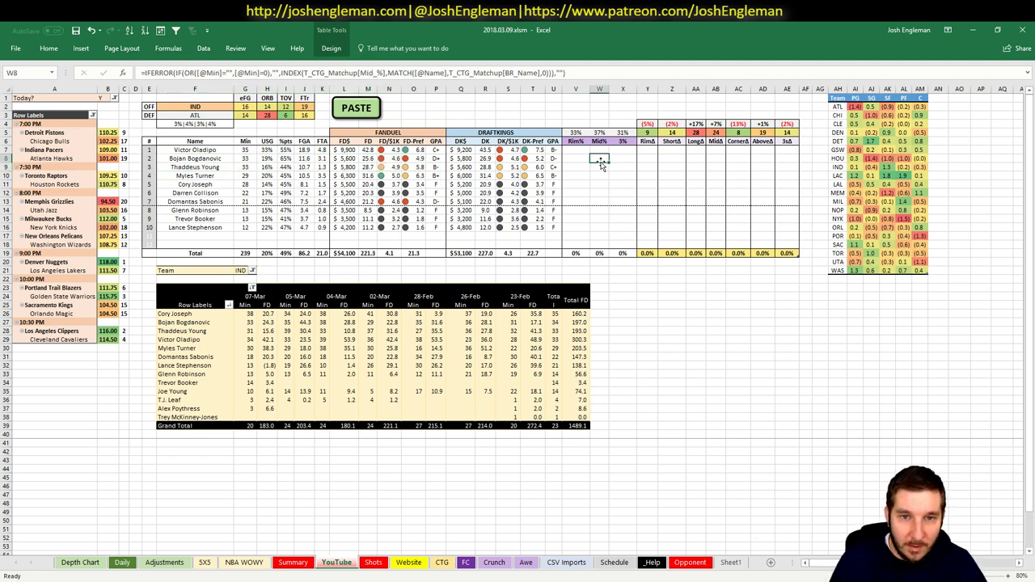
pyautogui.click(417, 159)
pyautogui.click(435, 159)
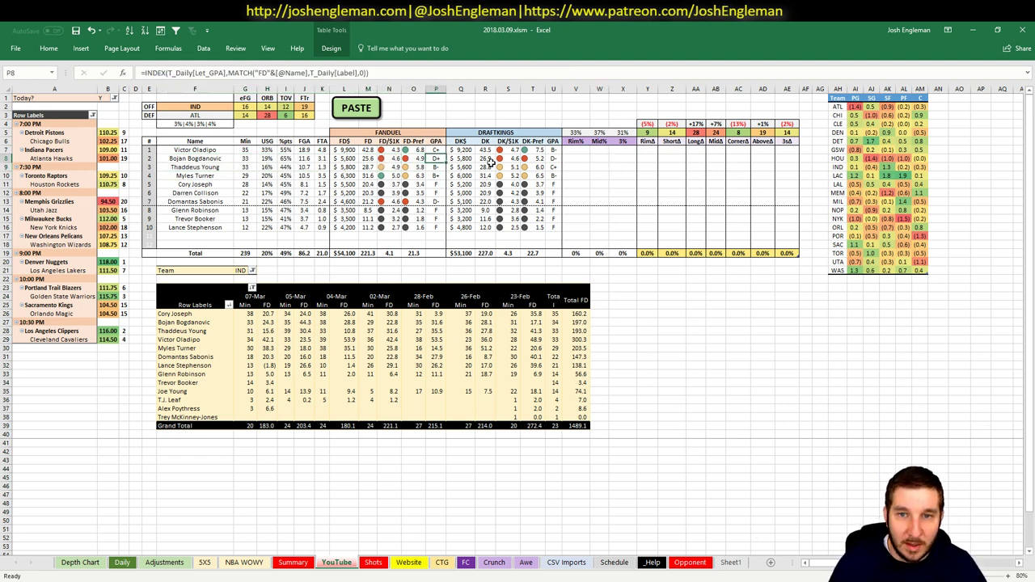
pyautogui.moveTo(553, 158); pyautogui.dragTo(534, 159)
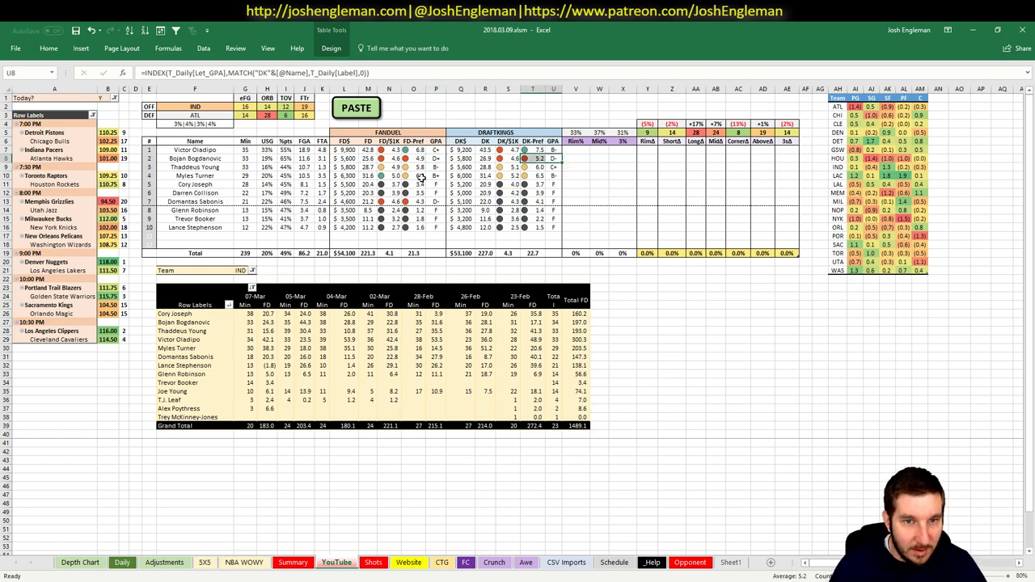
# Step: Recheck the 5X5 rankings, and on the YouTube sheet review Thaddeus Young's recent games and Bojan Bogdanovic's full projection row
pyautogui.click(204, 563)
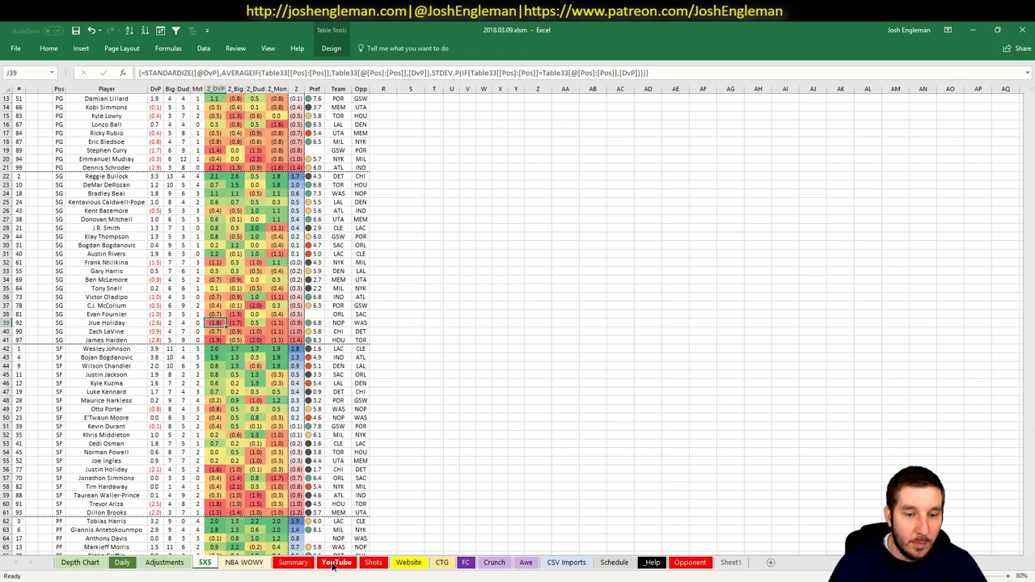
pyautogui.hotkey('ctrl', 'pageup')
pyautogui.hotkey('ctrl', 'pageup')
pyautogui.click(303, 331)
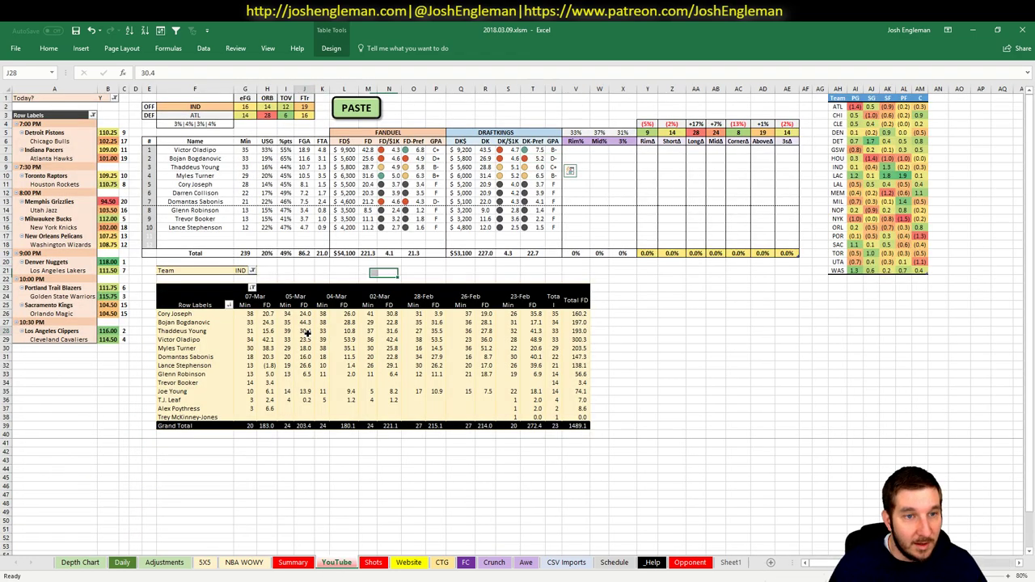
pyautogui.click(308, 486)
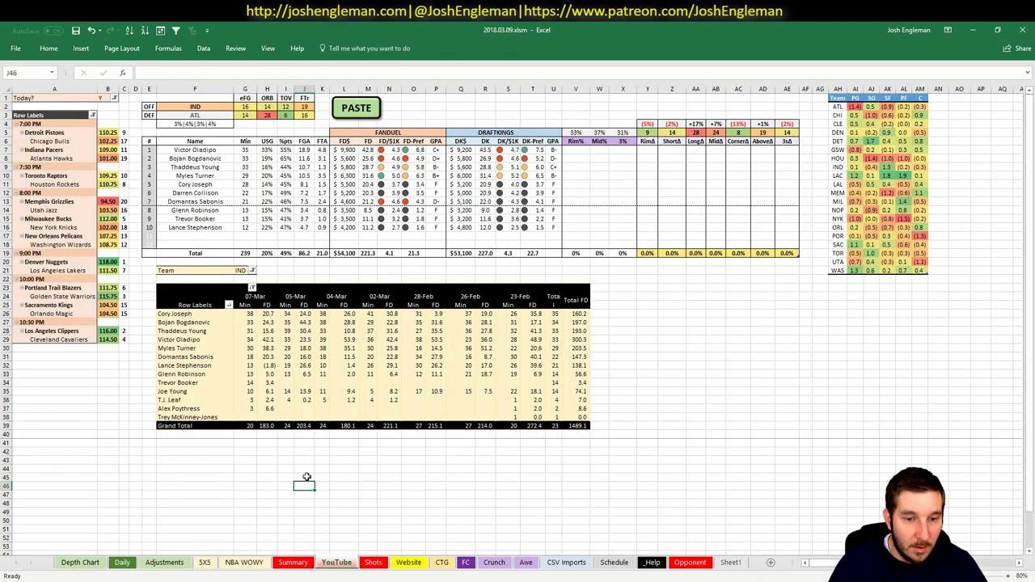
pyautogui.click(695, 495)
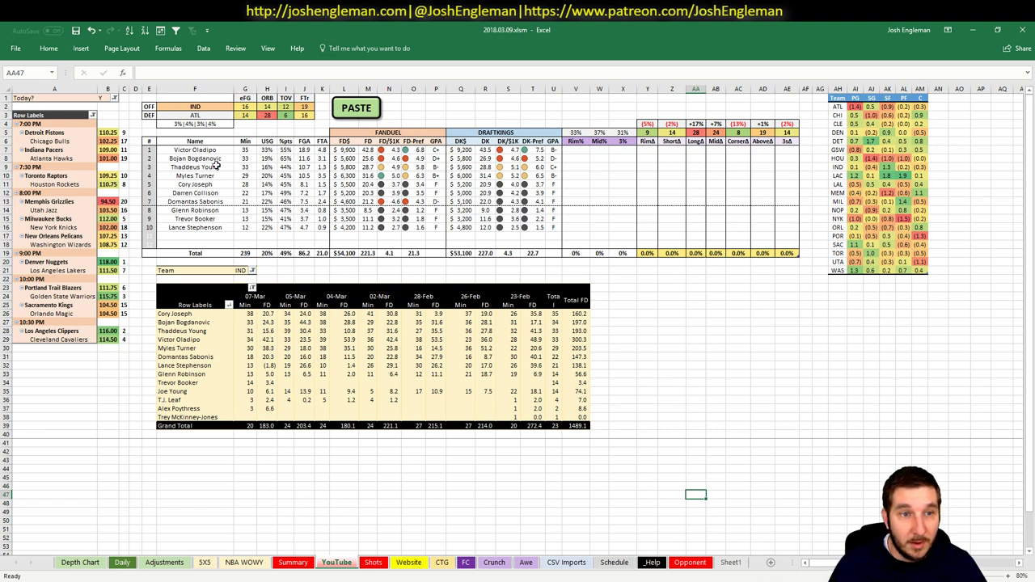
pyautogui.moveTo(214, 159); pyautogui.dragTo(631, 160)
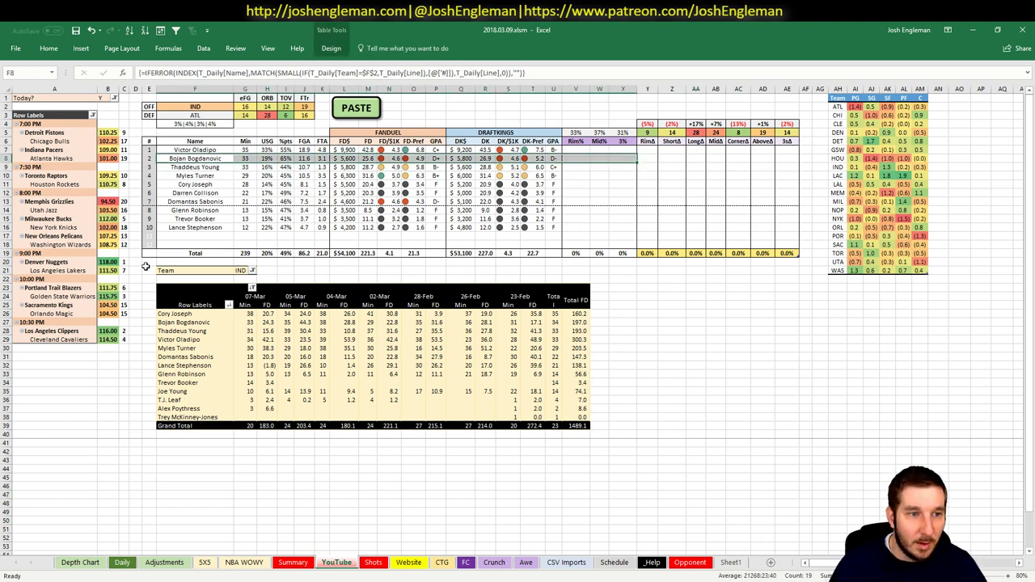
pyautogui.click(693, 346)
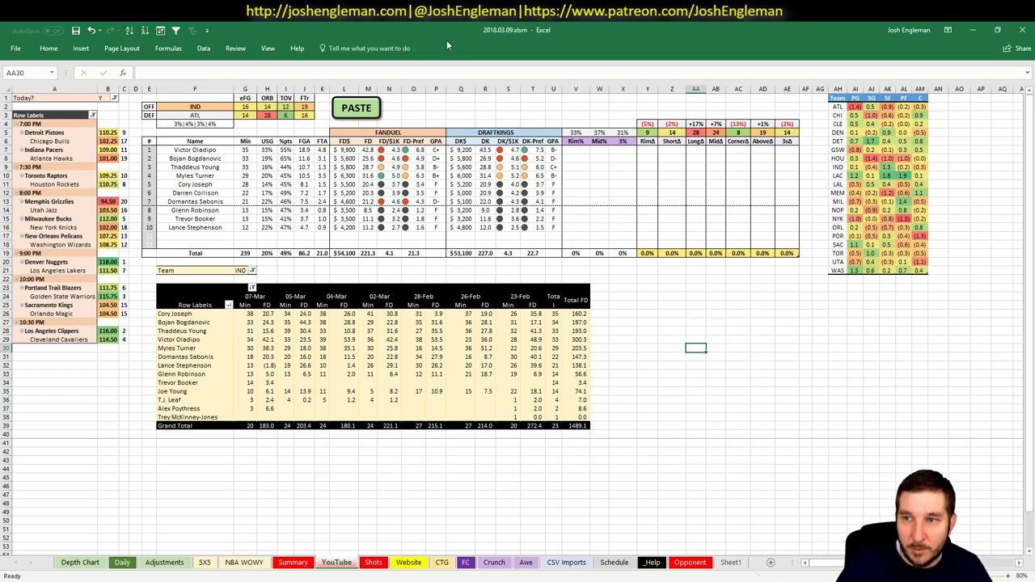
# Step: Review Indiana's top four players, including Myles Turner's FanDuel salary, grade and latest game and Thaddeus Young's FanDuel value
pyautogui.click(302, 194)
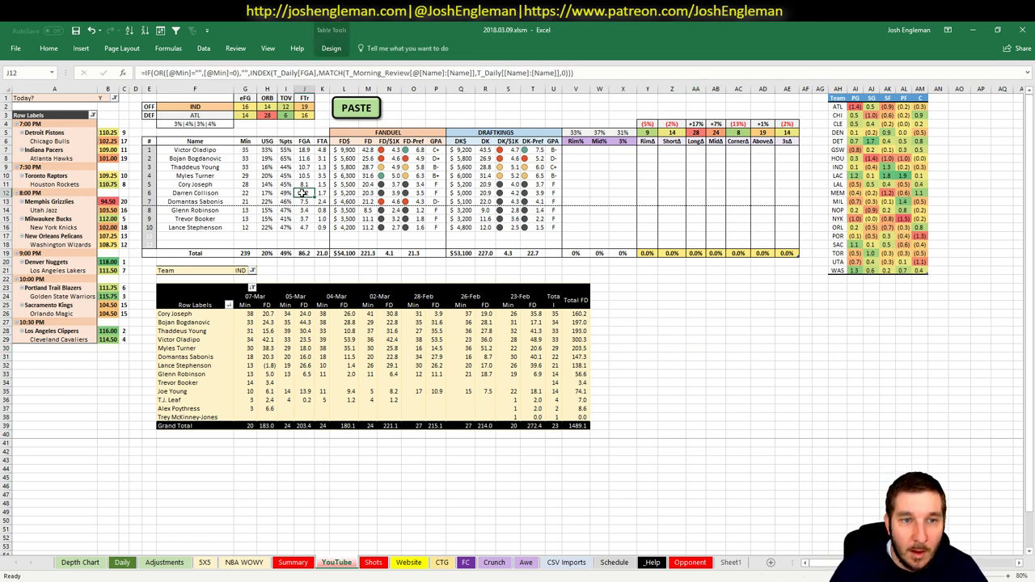
pyautogui.moveTo(212, 150); pyautogui.dragTo(212, 175)
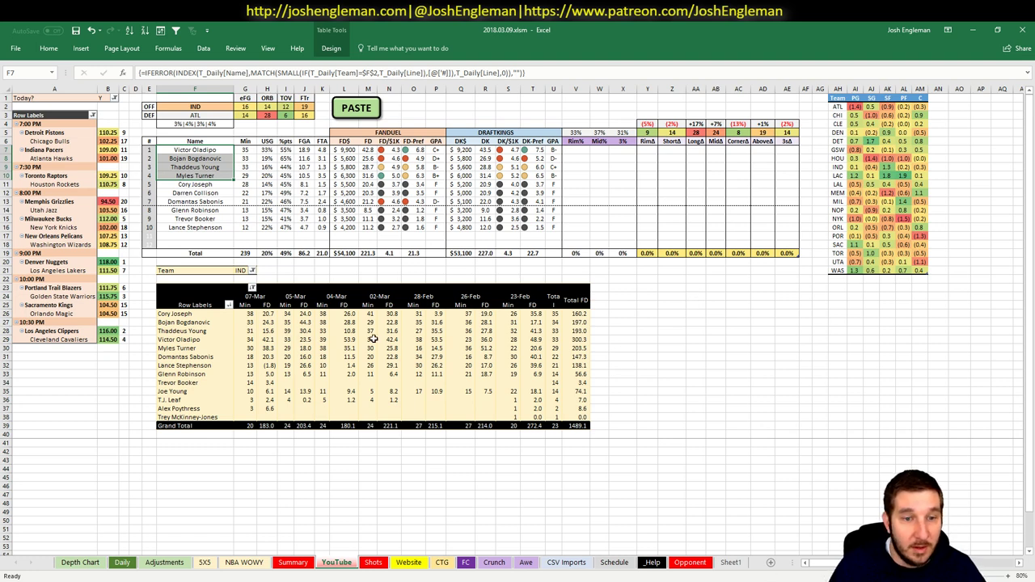
pyautogui.moveTo(387, 339)
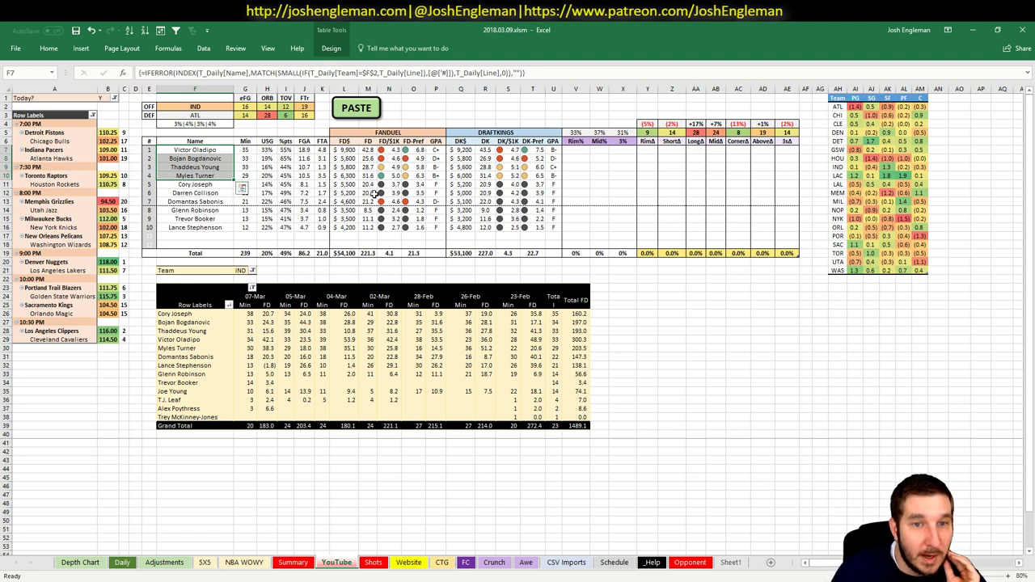
pyautogui.click(430, 176)
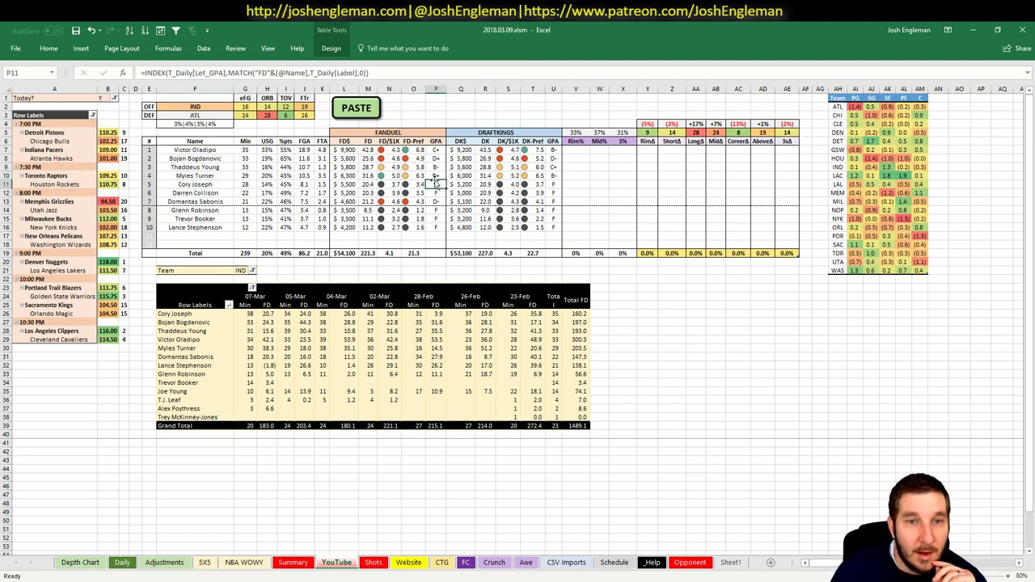
pyautogui.click(354, 176)
pyautogui.click(265, 348)
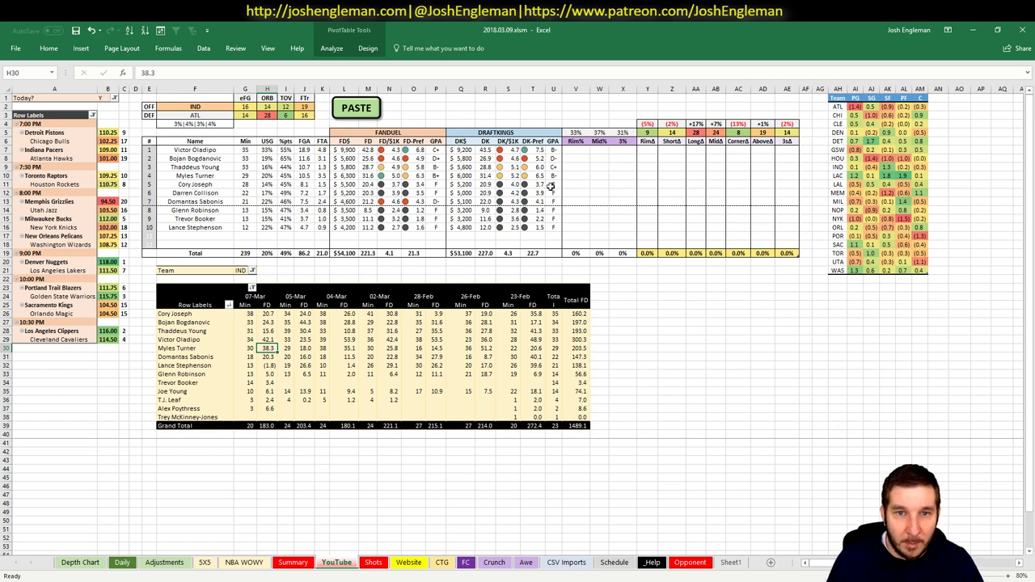
pyautogui.click(392, 166)
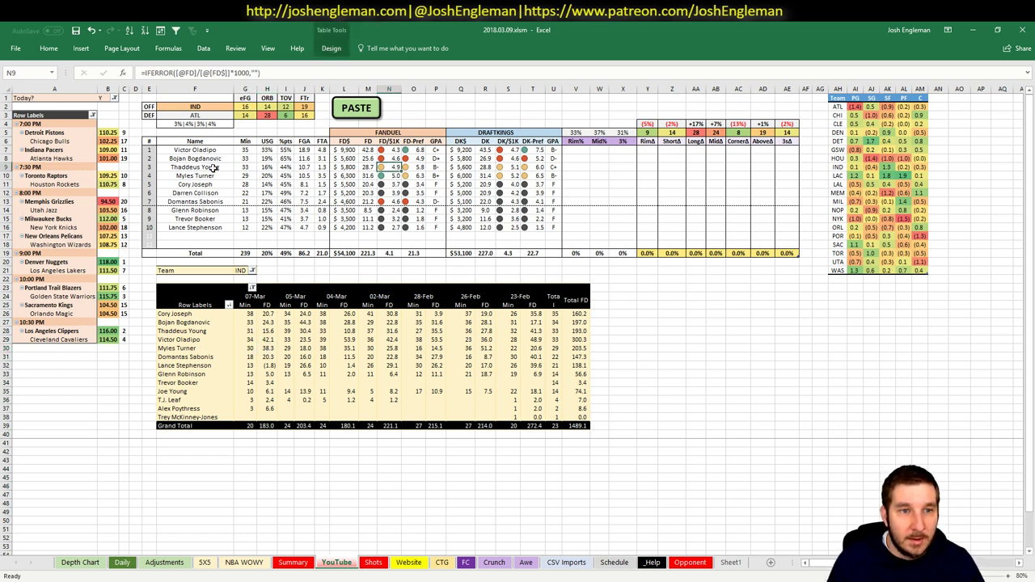
pyautogui.moveTo(215, 144); pyautogui.dragTo(213, 176)
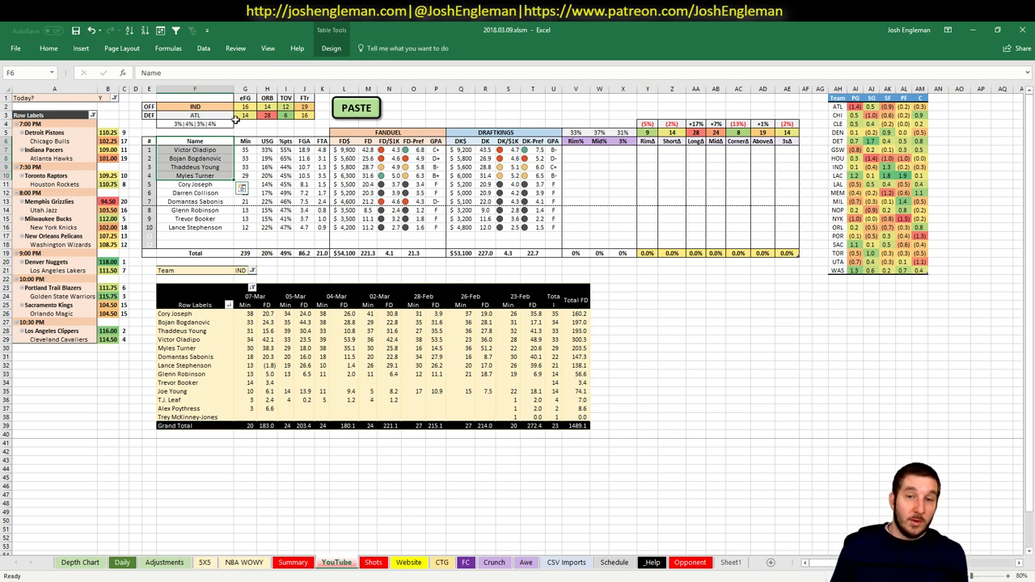
# Step: Review Bojan Bogdanovic's FanDuel grade and full projection row, and Myles Turner's entry in the Indiana table
pyautogui.click(442, 159)
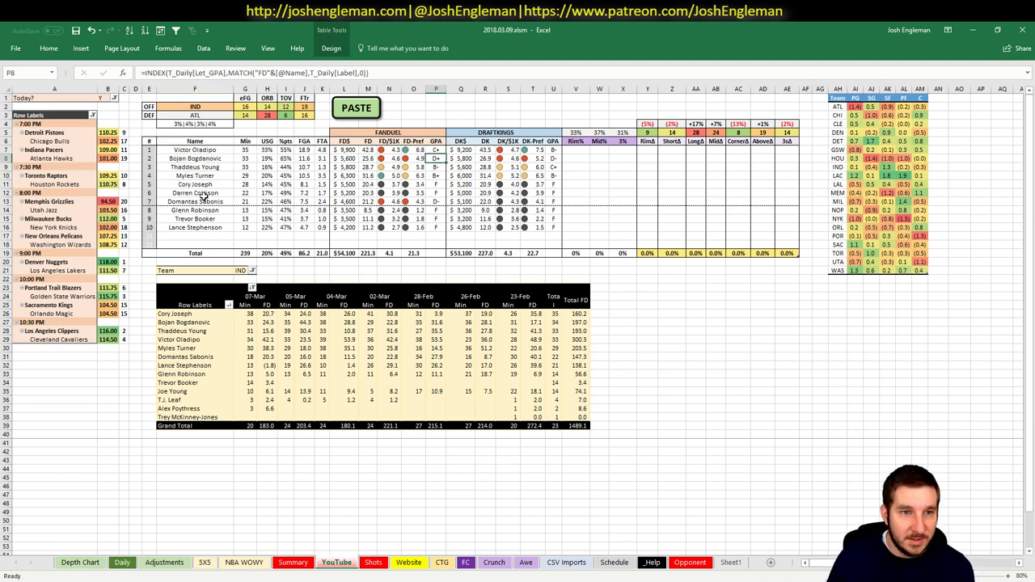
pyautogui.click(727, 330)
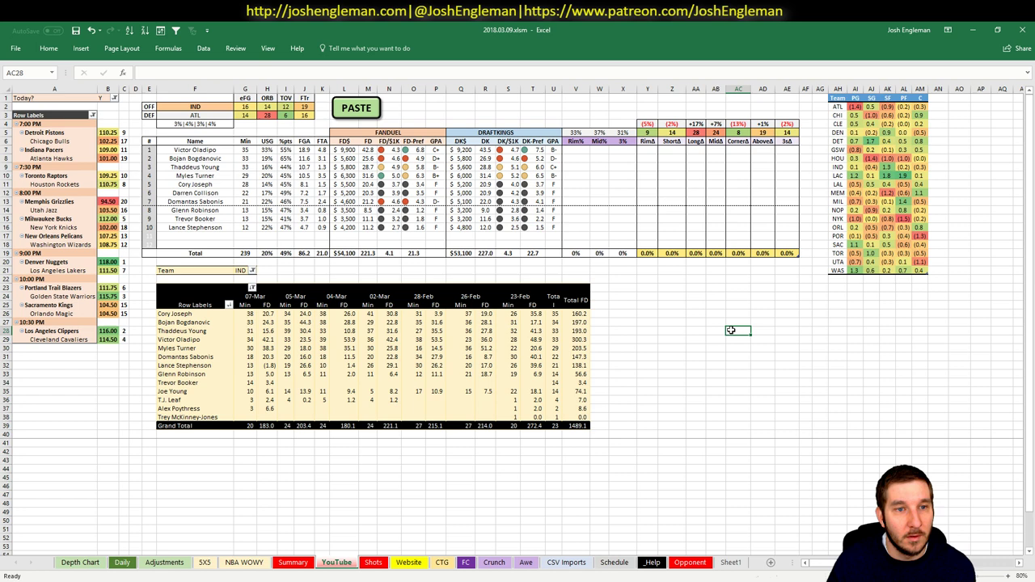
pyautogui.click(642, 306)
pyautogui.click(629, 279)
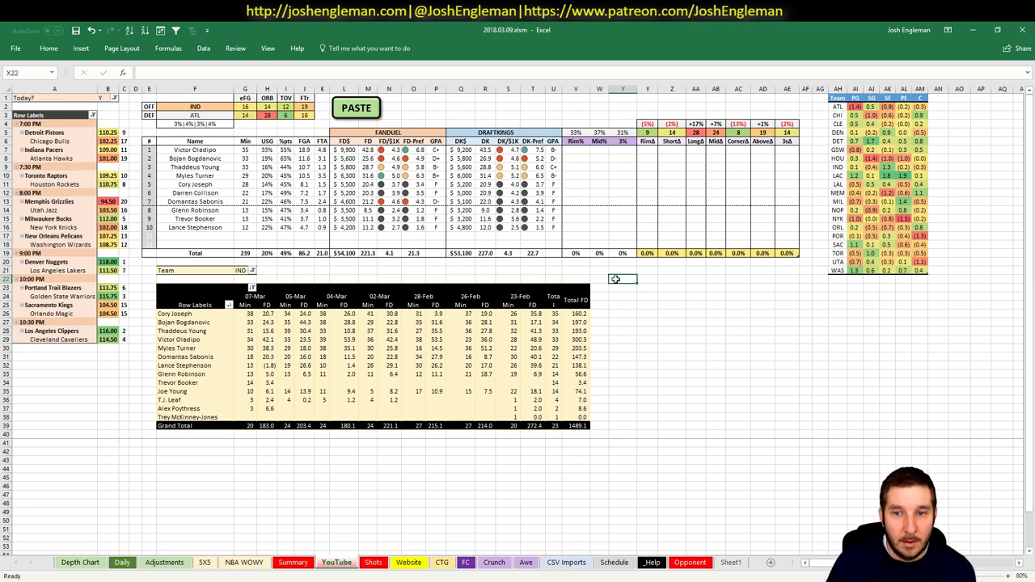
pyautogui.moveTo(192, 160); pyautogui.dragTo(552, 160)
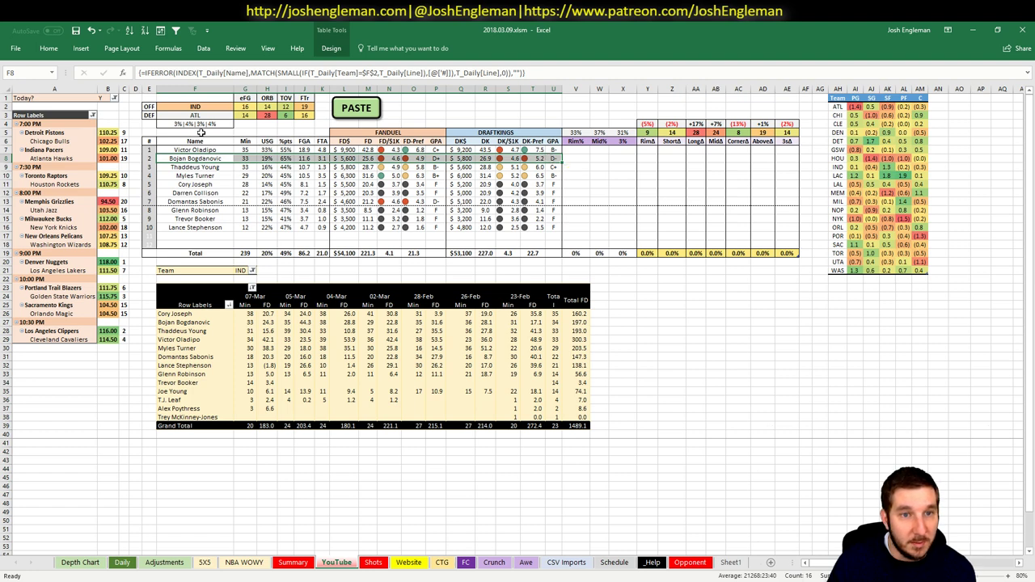
pyautogui.click(191, 158)
pyautogui.click(194, 107)
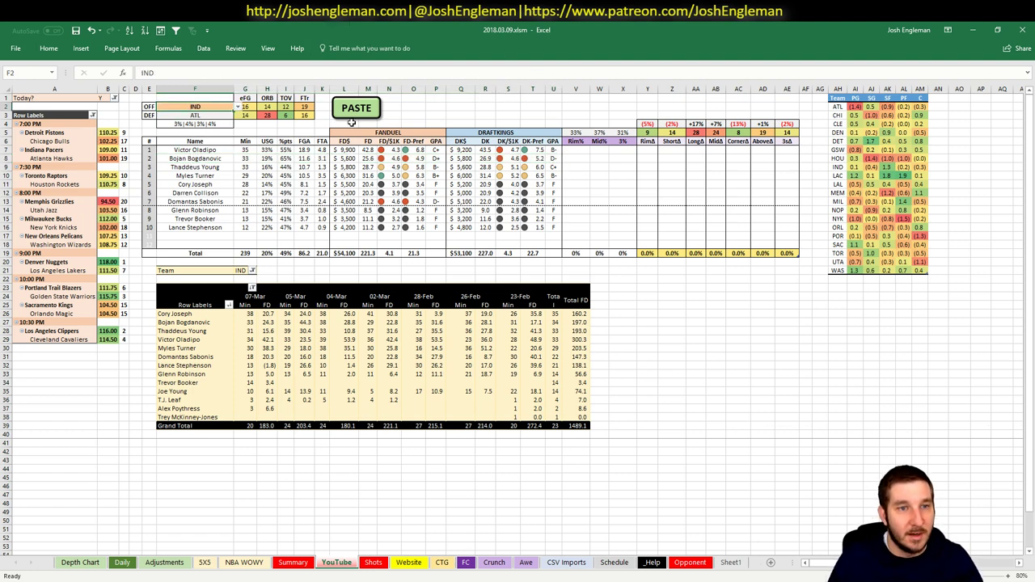
pyautogui.click(215, 176)
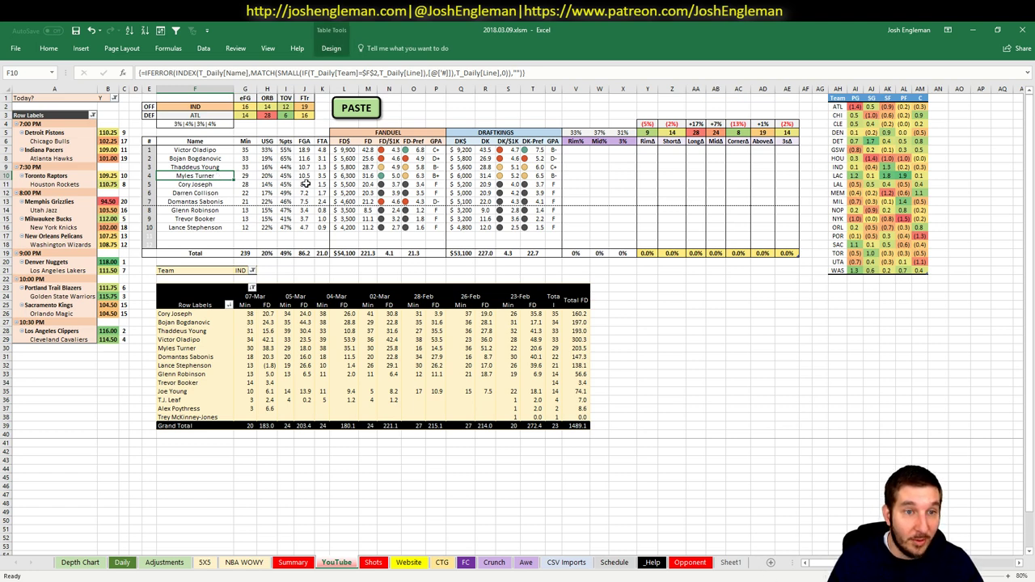
# Step: Switch the matchup table's offensive team to ATL
pyautogui.click(215, 105)
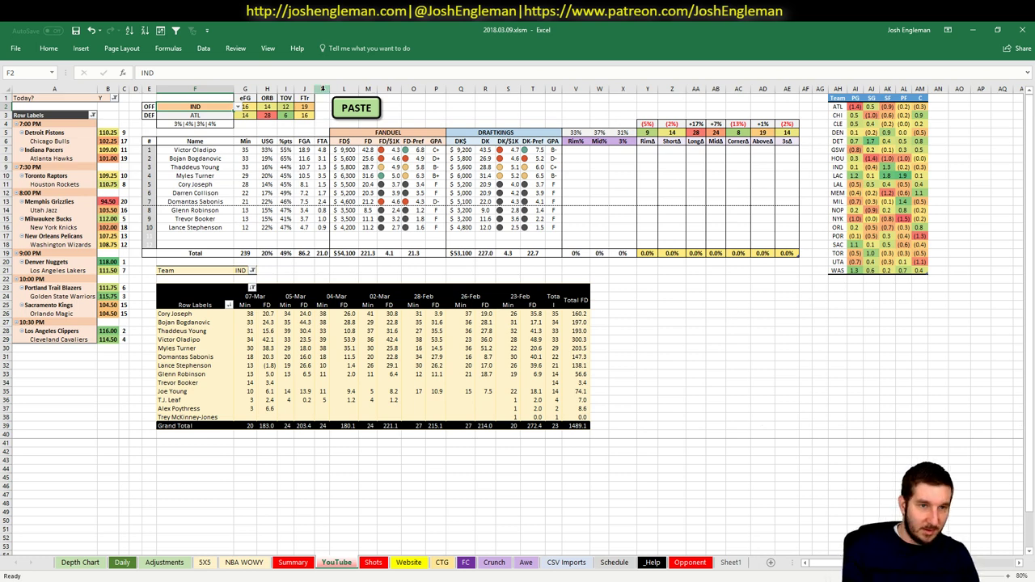
pyautogui.write('ATL')
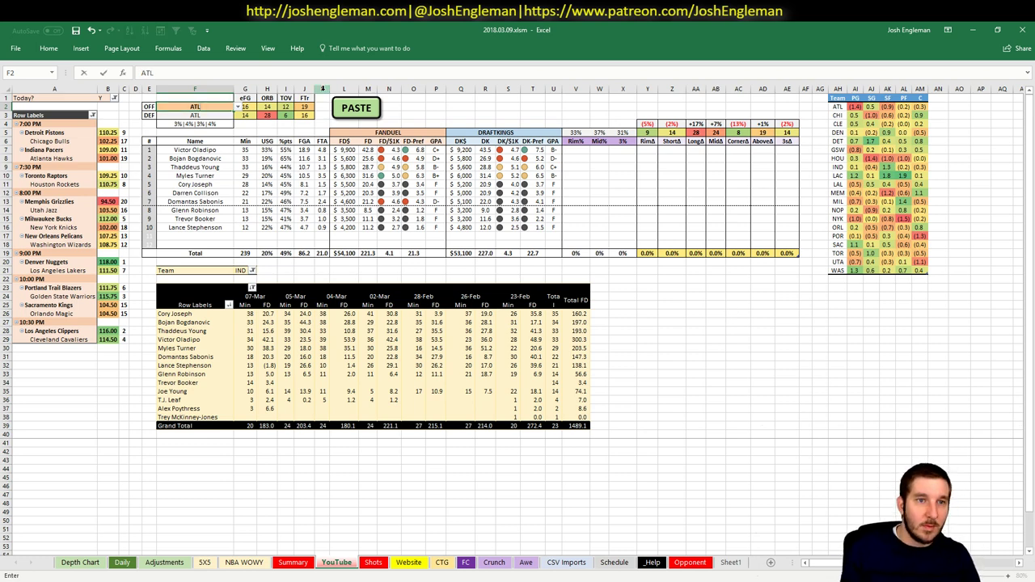
pyautogui.press('Return')
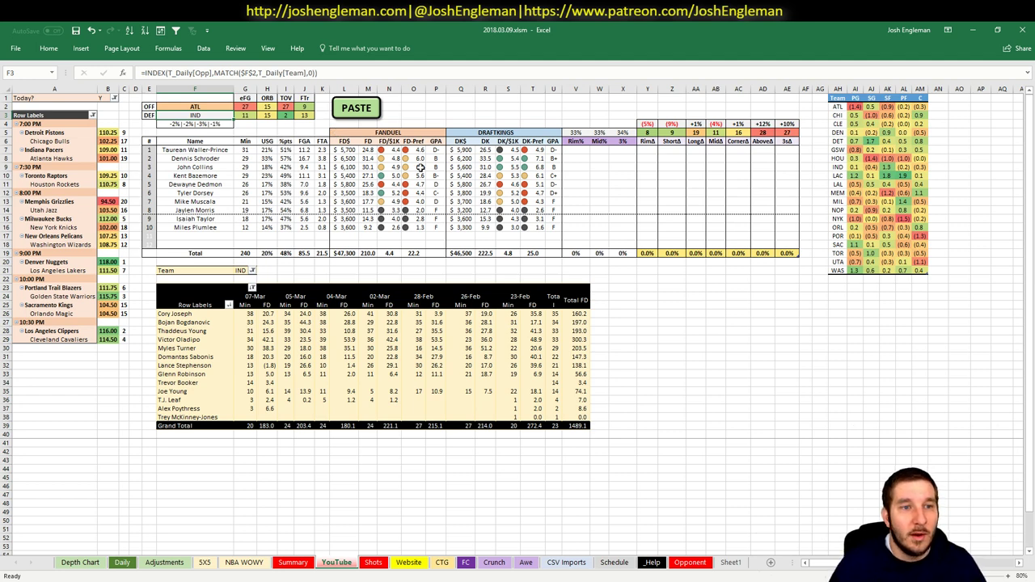
pyautogui.click(129, 160)
pyautogui.click(627, 192)
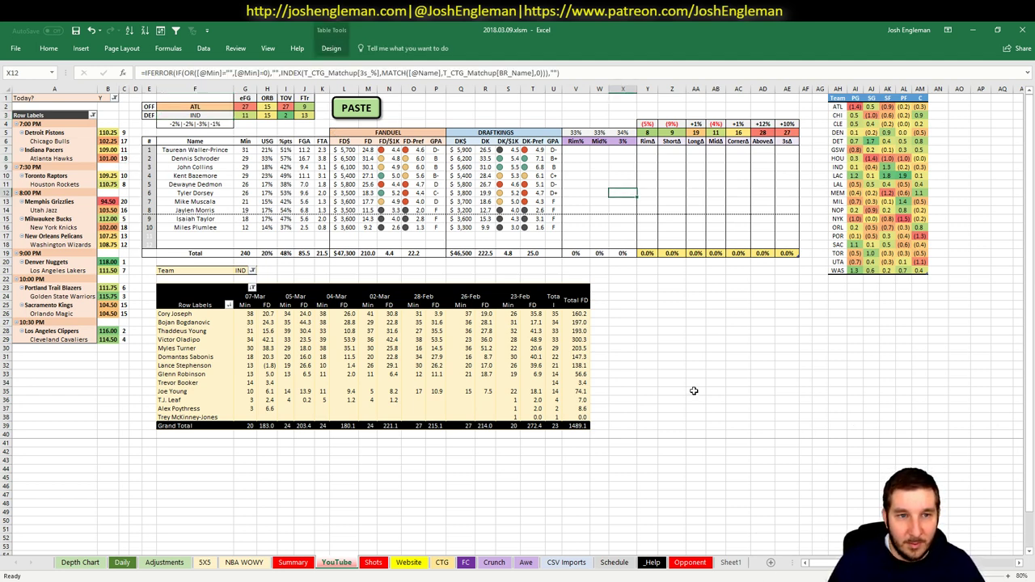
pyautogui.click(672, 350)
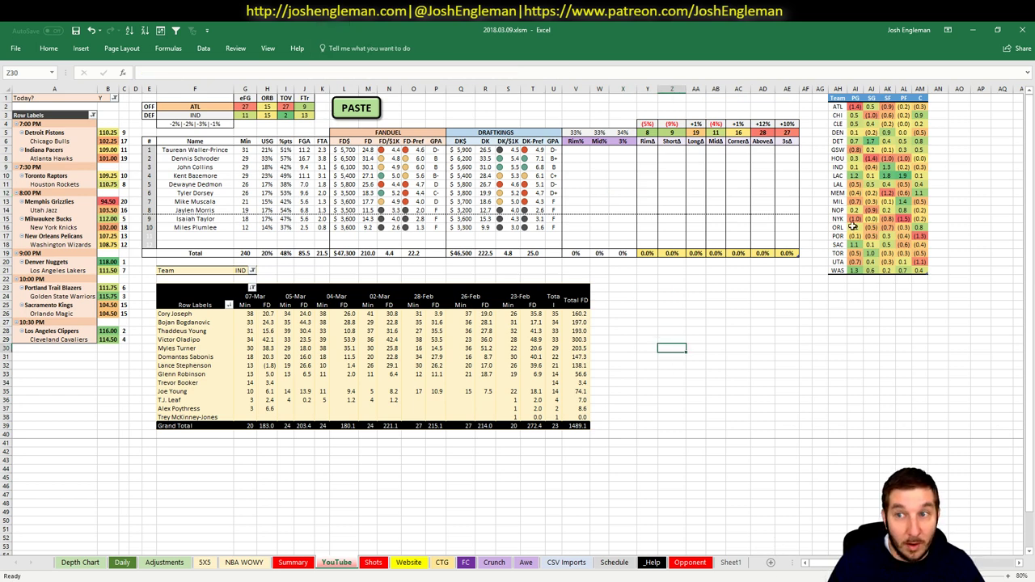
# Step: Filter the recent-games pivot table to team ATL
pyautogui.click(246, 271)
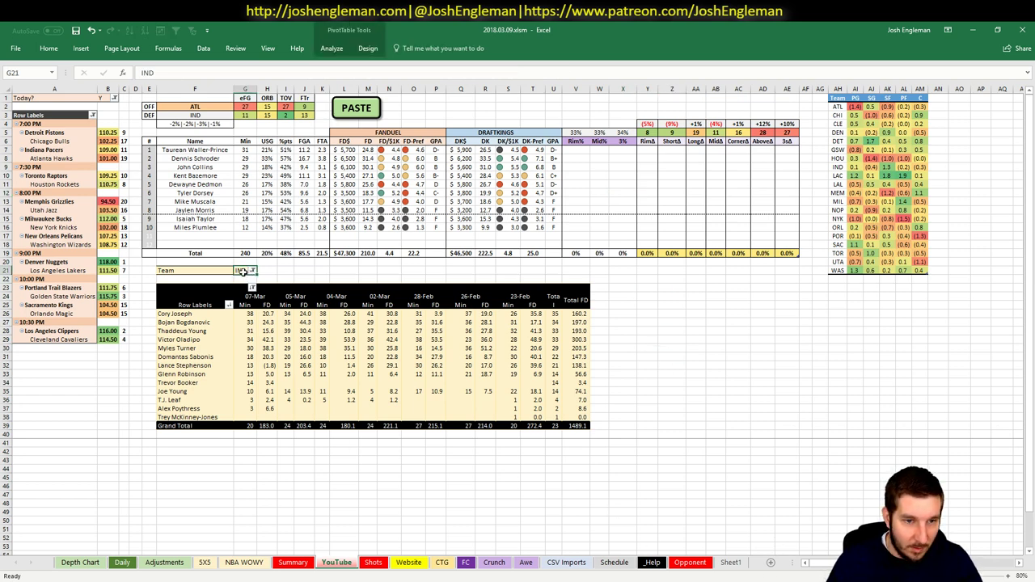
pyautogui.write('A')
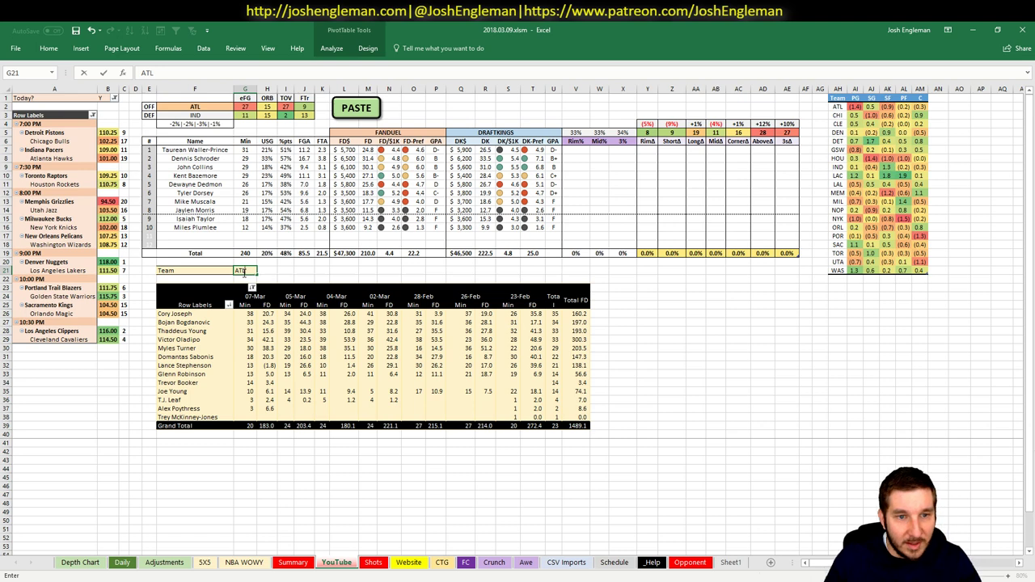
pyautogui.write('TL')
pyautogui.press('Return')
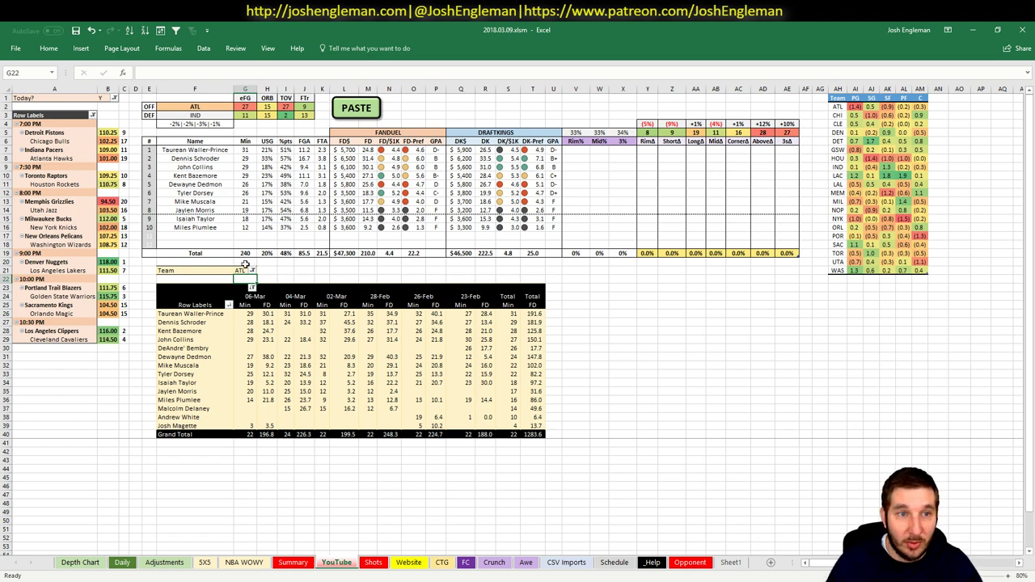
pyautogui.click(272, 270)
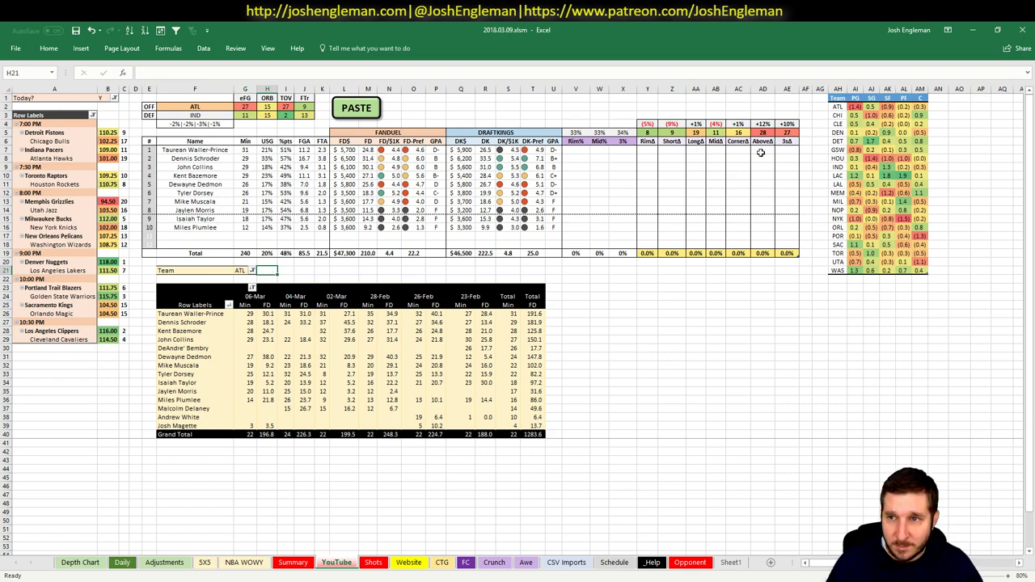
# Step: Check Atlanta's point guard score in the positional table and Dennis Schroder's row in the 5X5 rankings
pyautogui.click(854, 100)
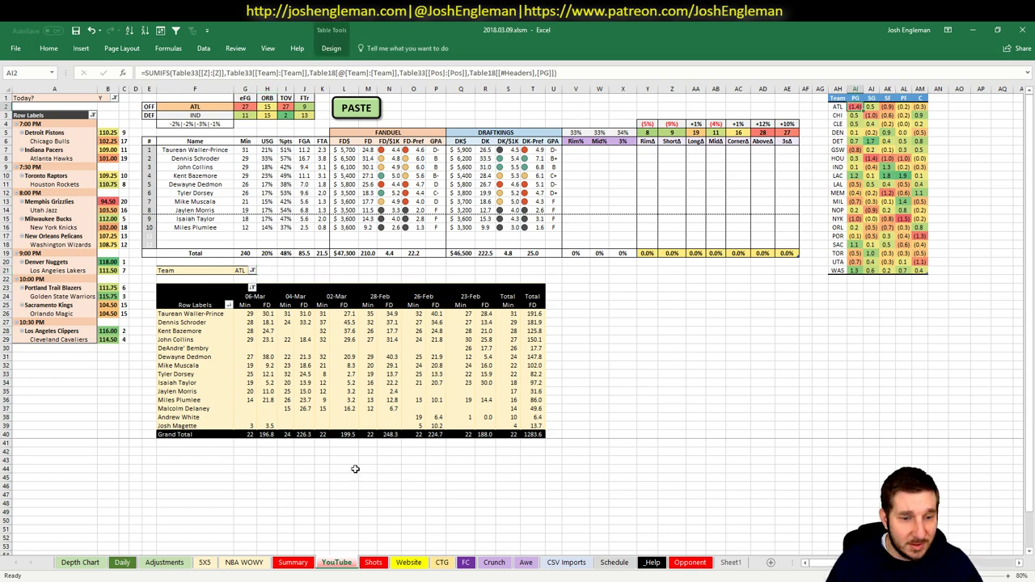
pyautogui.click(205, 562)
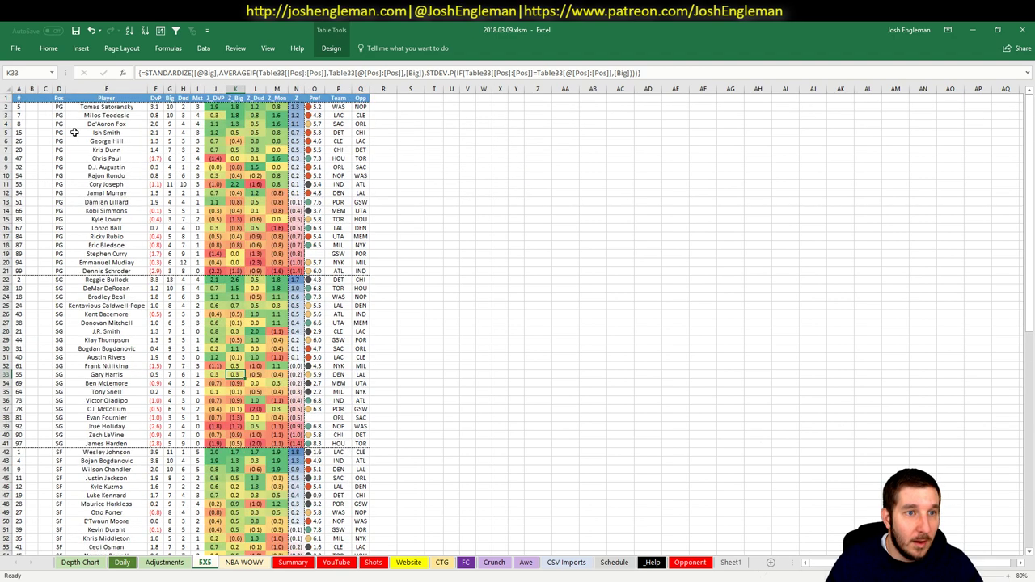
pyautogui.click(12, 272)
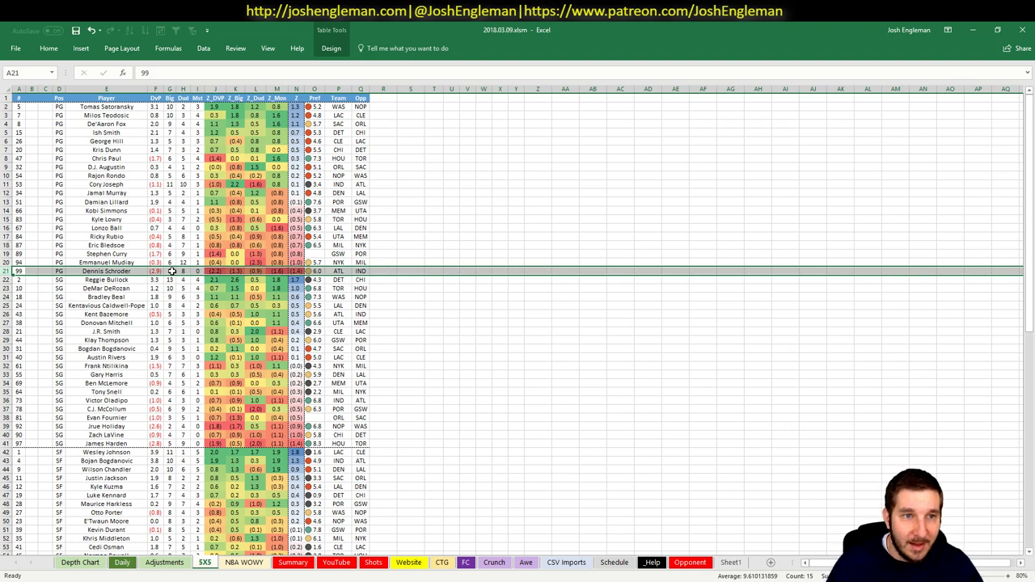
# Step: Set Dennis Schroder's BOOST to -4% on the Adjustments sheet and return to the YouTube sheet
pyautogui.click(252, 563)
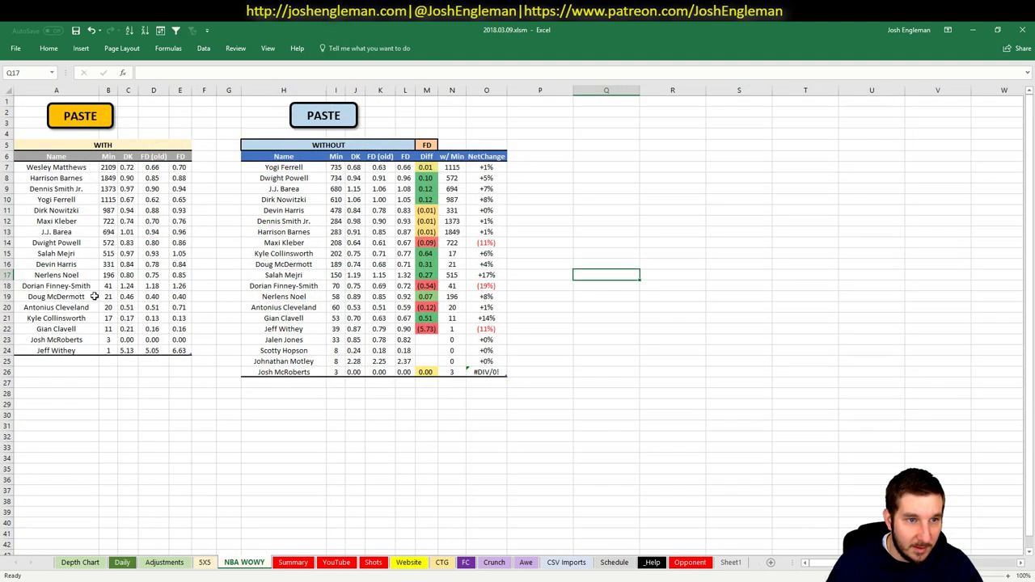
pyautogui.click(165, 563)
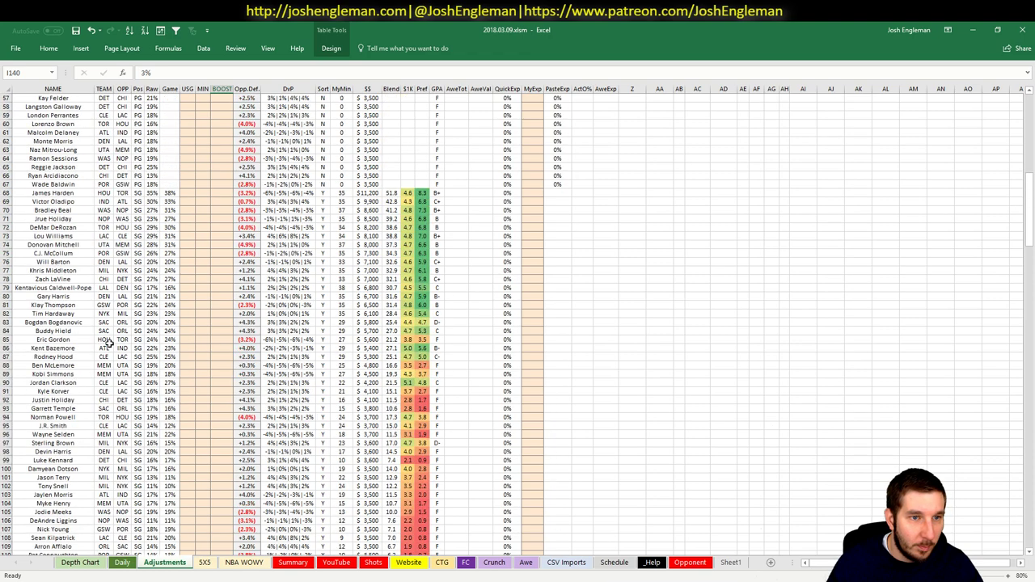
pyautogui.scroll(19, 108, 342)
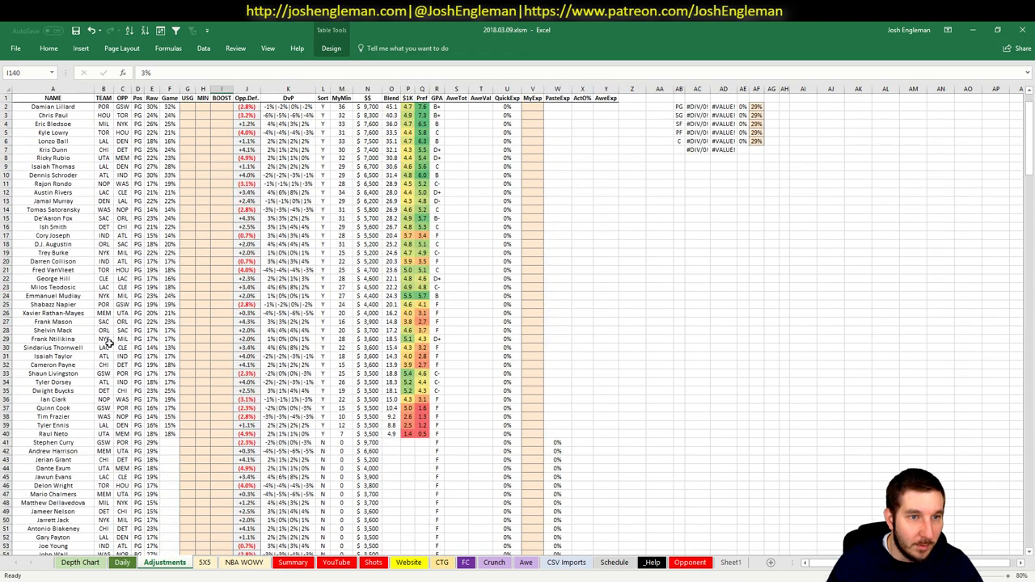
pyautogui.click(220, 175)
pyautogui.write('-4%')
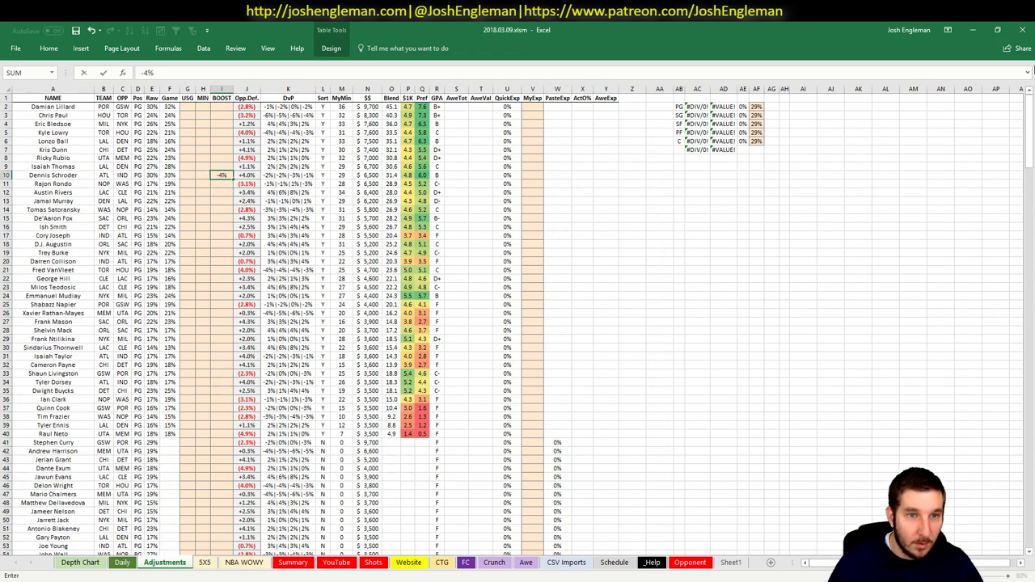
pyautogui.press('Return')
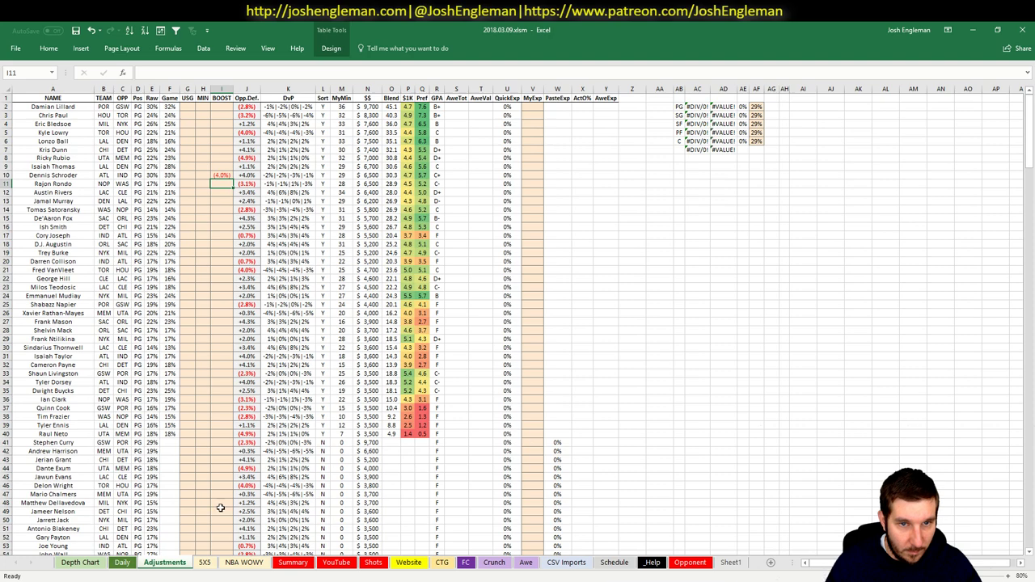
pyautogui.click(337, 562)
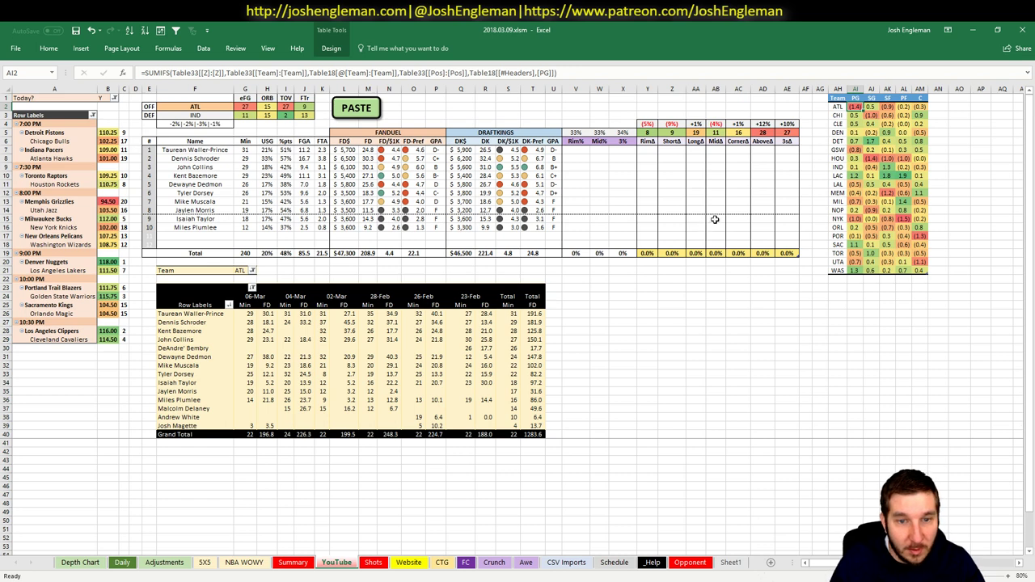
# Step: Review John Collins's FanDuel salary and Kent Bazemore's 06-Mar FanDuel score
pyautogui.click(348, 165)
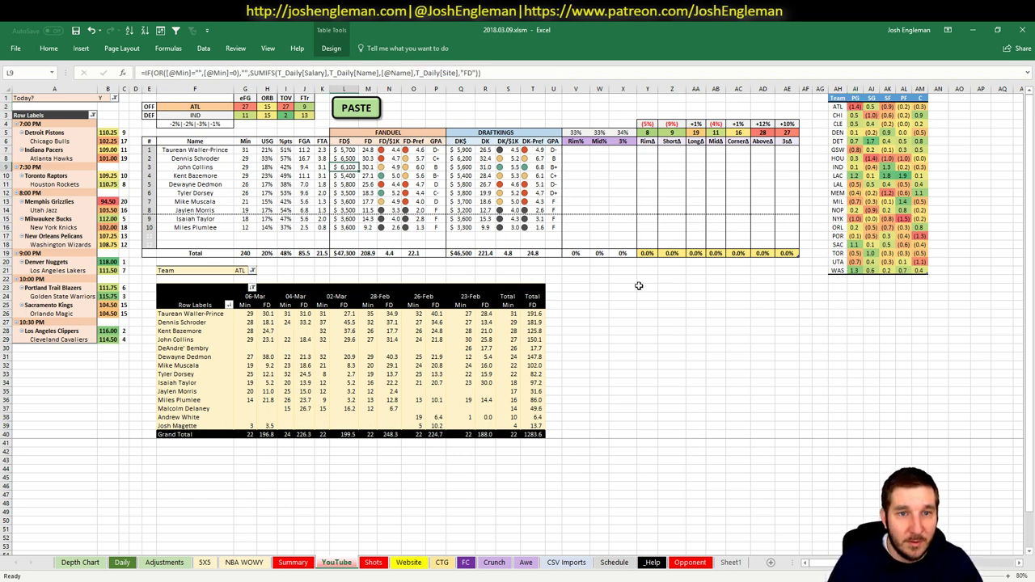
pyautogui.click(640, 343)
pyautogui.click(603, 335)
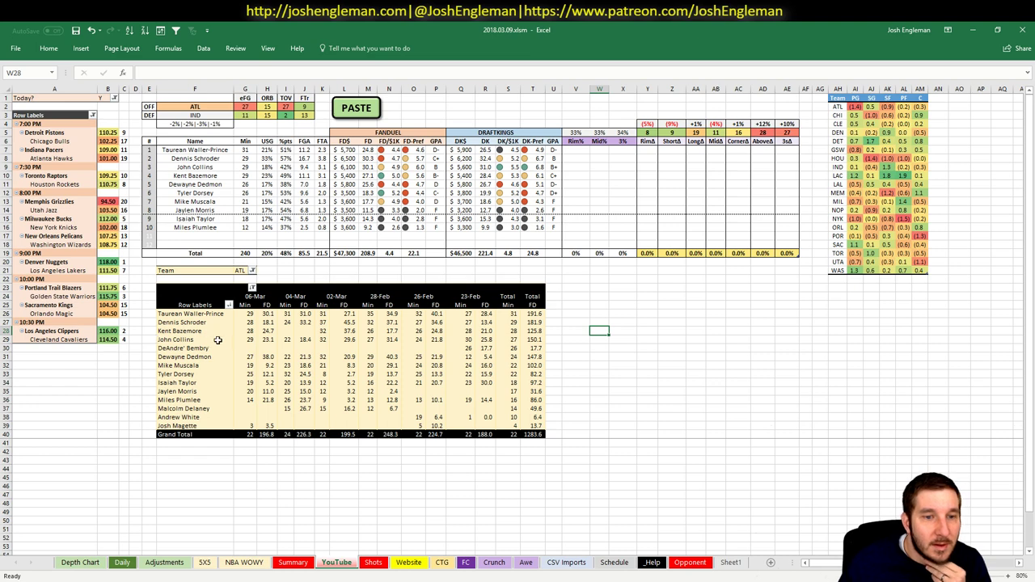
pyautogui.click(267, 331)
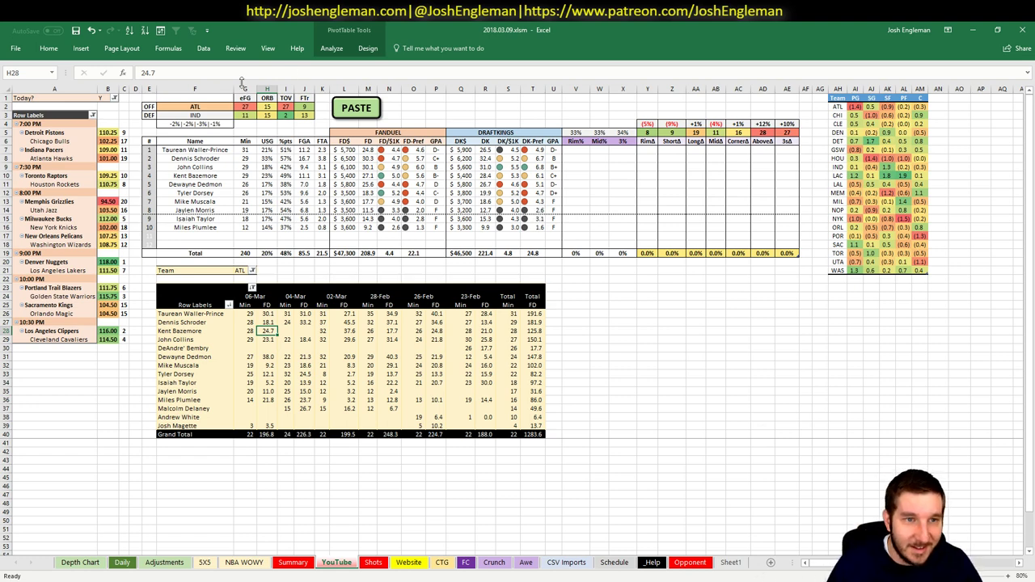
pyautogui.click(224, 105)
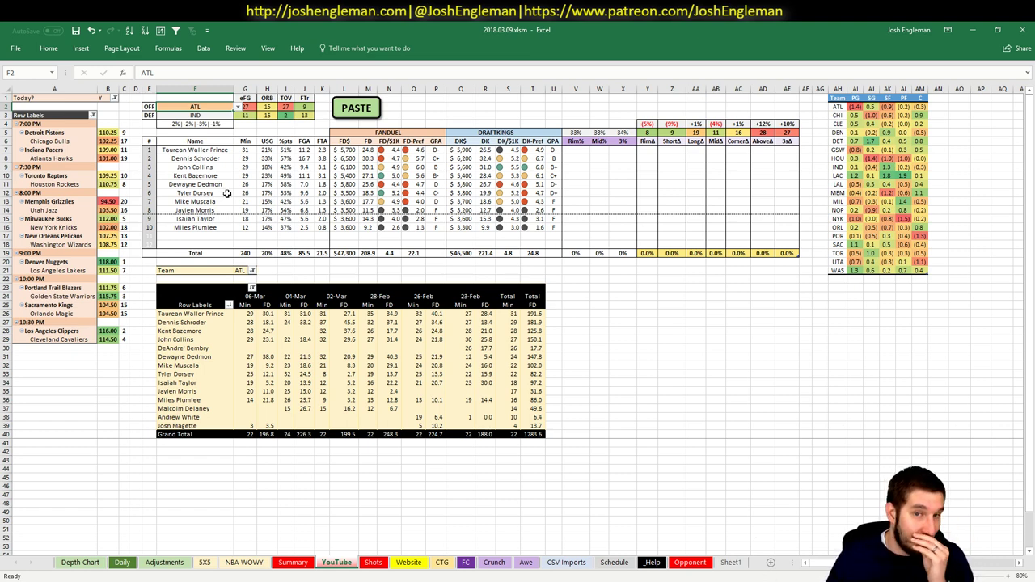
# Step: Review Tyler Dorsey's FanDuel salary and his 06-Mar and 04-Mar game results
pyautogui.click(348, 193)
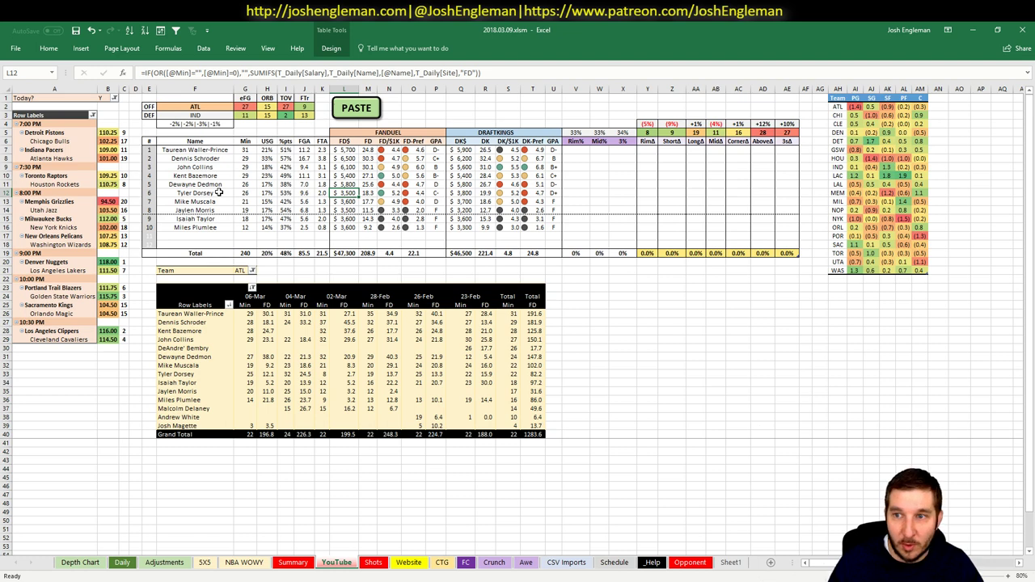
pyautogui.click(202, 106)
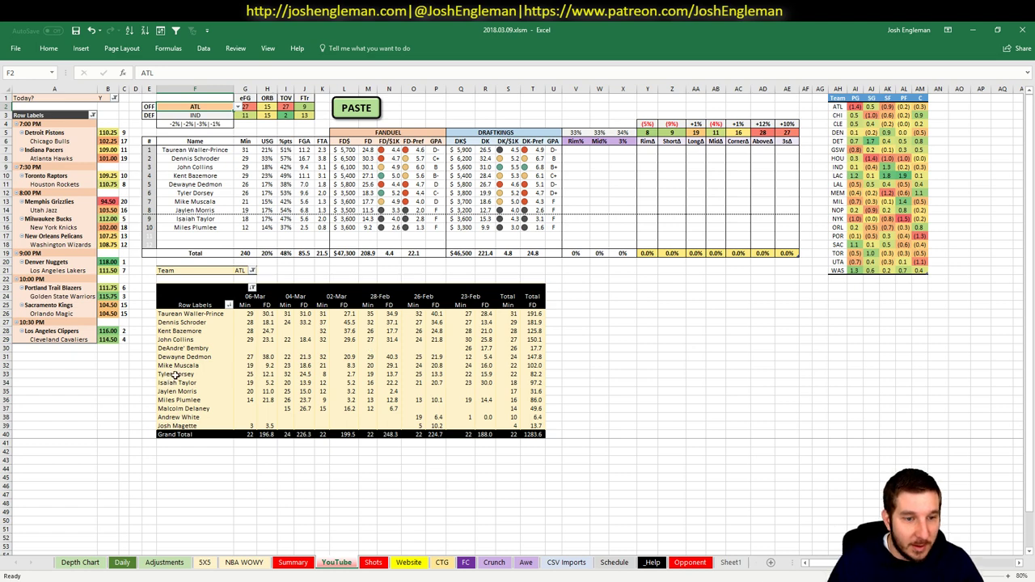
pyautogui.moveTo(175, 374); pyautogui.dragTo(317, 375)
pyautogui.click(304, 374)
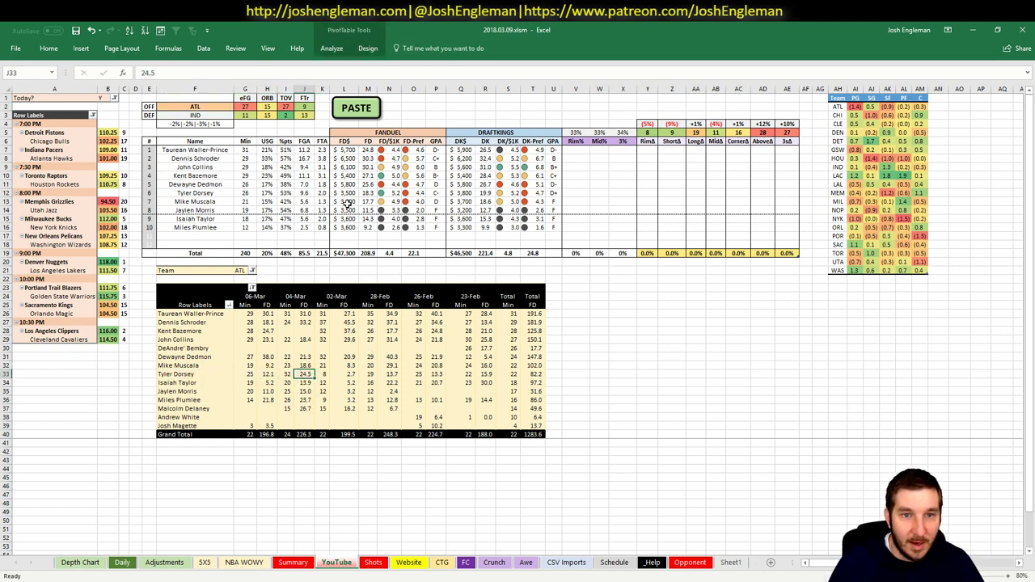
# Step: Switch the matchup table's offensive team to TOR and open the Summary sheet
pyautogui.click(215, 105)
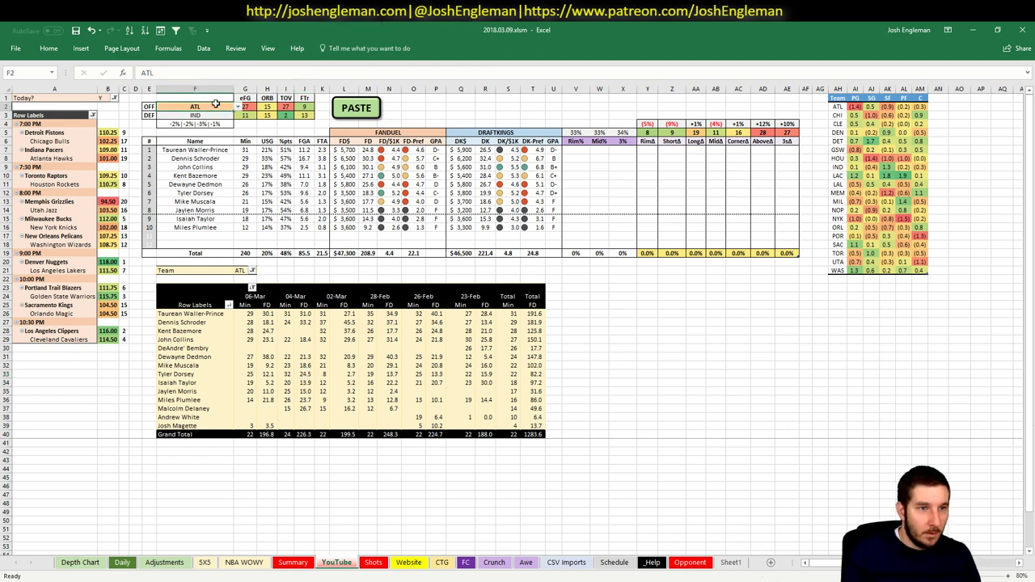
pyautogui.write('TOR')
pyautogui.press('Return')
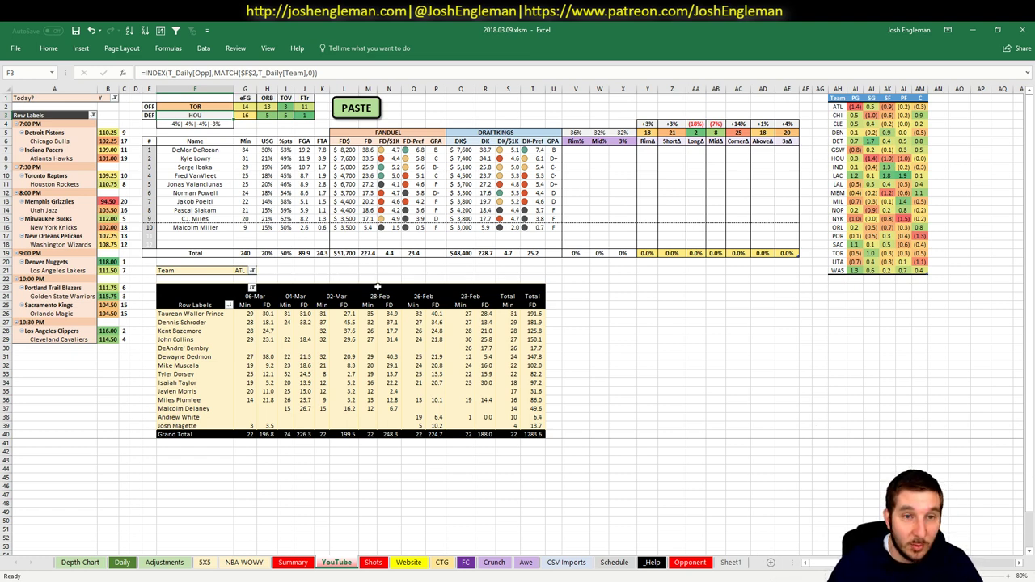
pyautogui.click(384, 269)
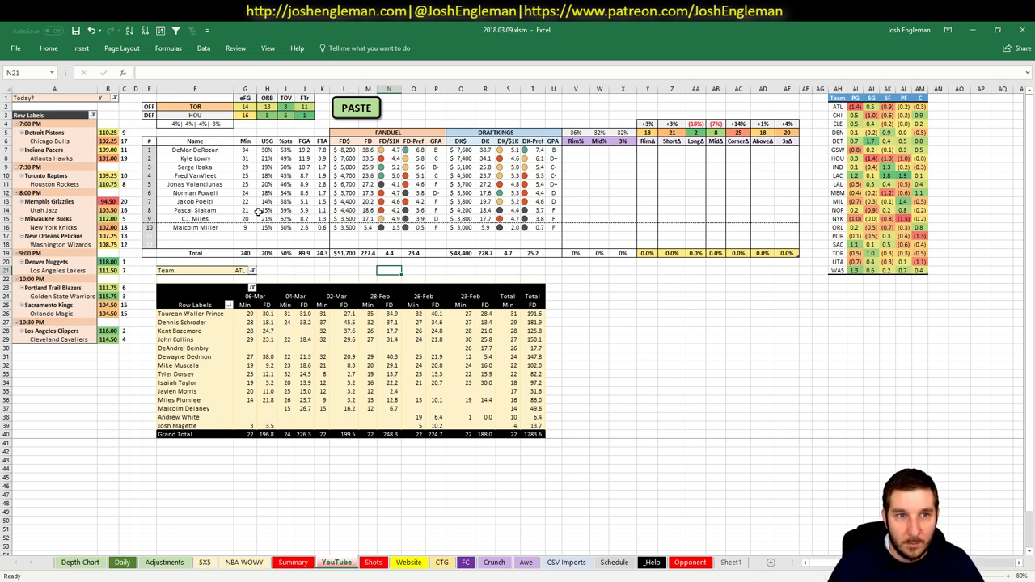
pyautogui.click(293, 562)
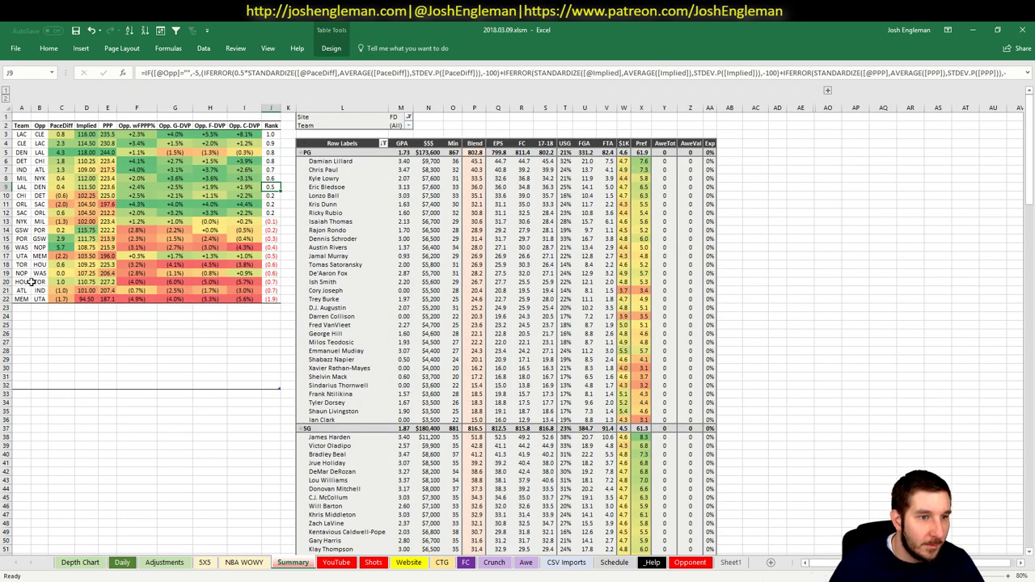
# Step: Check Toronto's row in the Summary team rankings, and filter the YouTube sheet's recent-game pivot to team TOR
pyautogui.moveTo(27, 267); pyautogui.dragTo(278, 268)
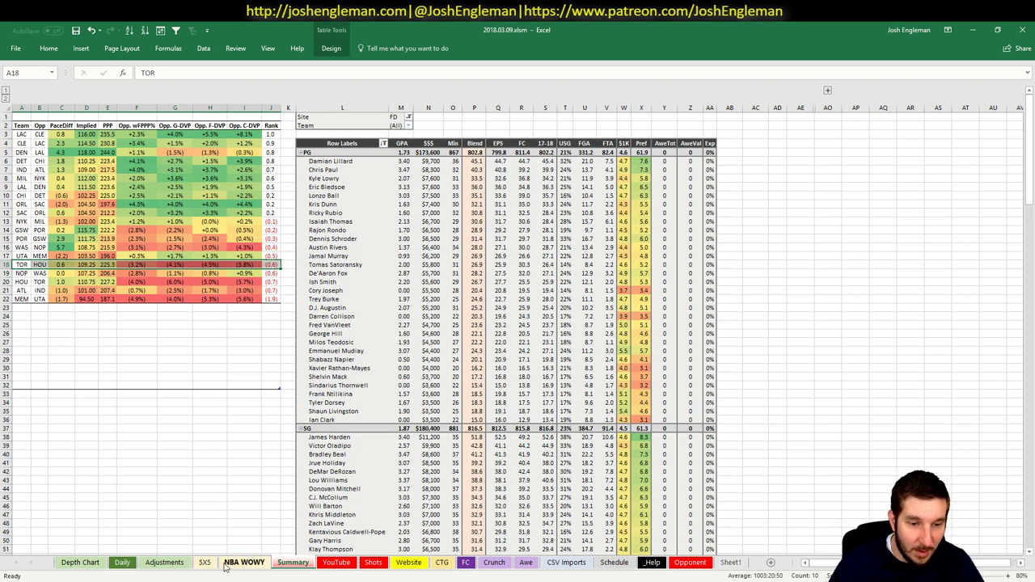
pyautogui.click(335, 563)
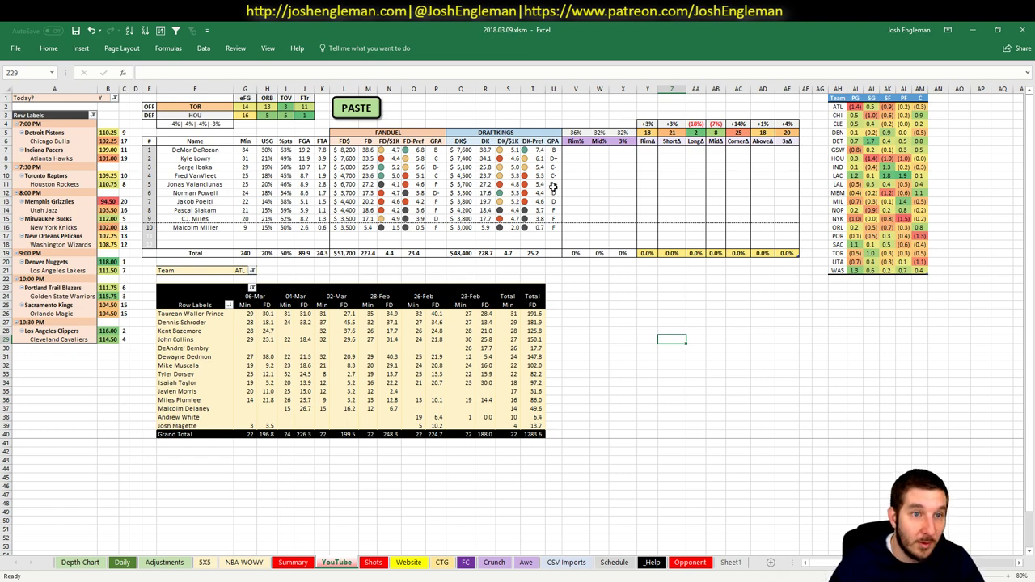
pyautogui.click(243, 271)
pyautogui.write('TOR')
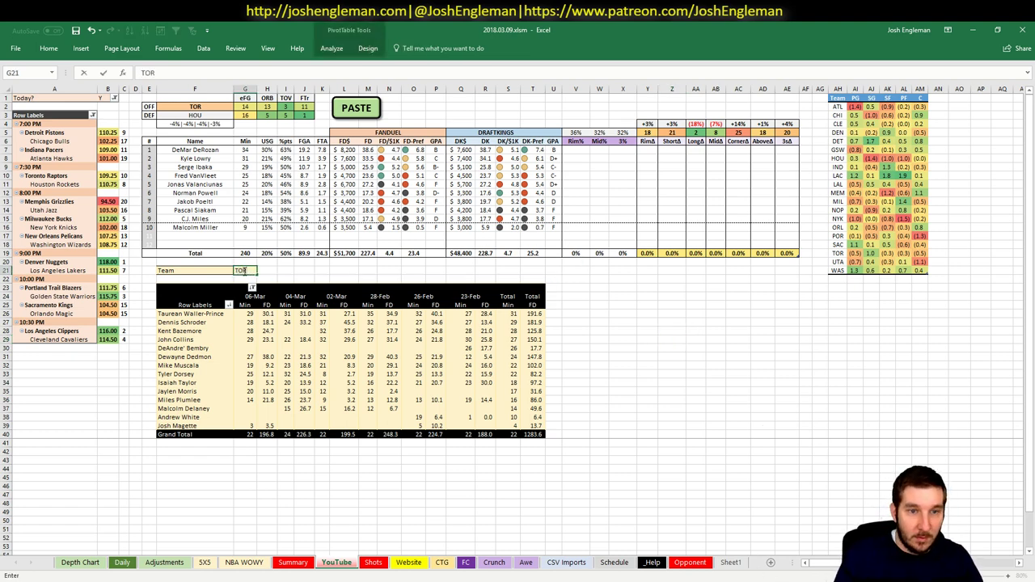
pyautogui.press('Up')
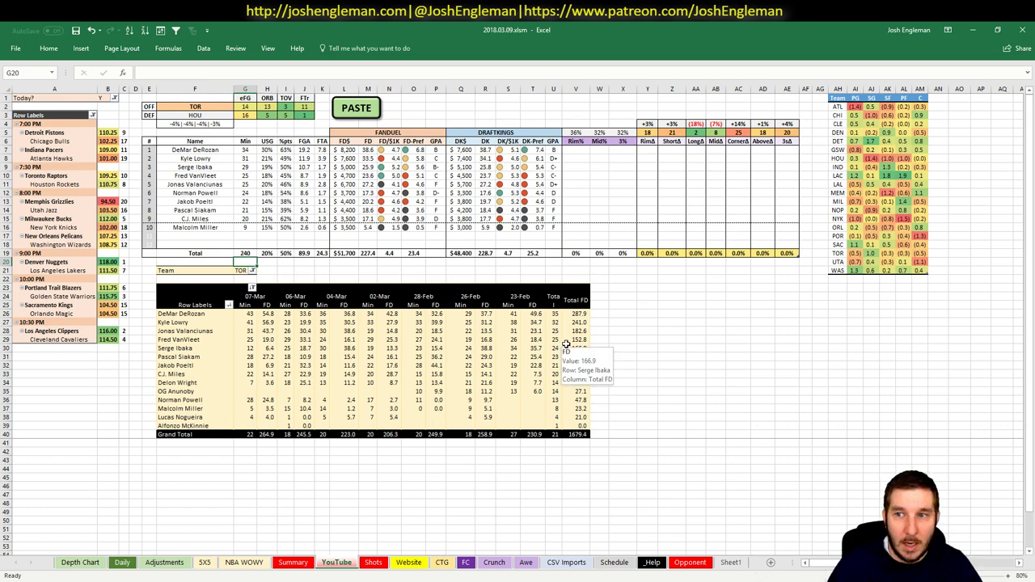
# Step: Examine DeMar DeRozan's full row among the shooting guards on the 5X5 sheet
pyautogui.click(205, 563)
pyautogui.click(105, 288)
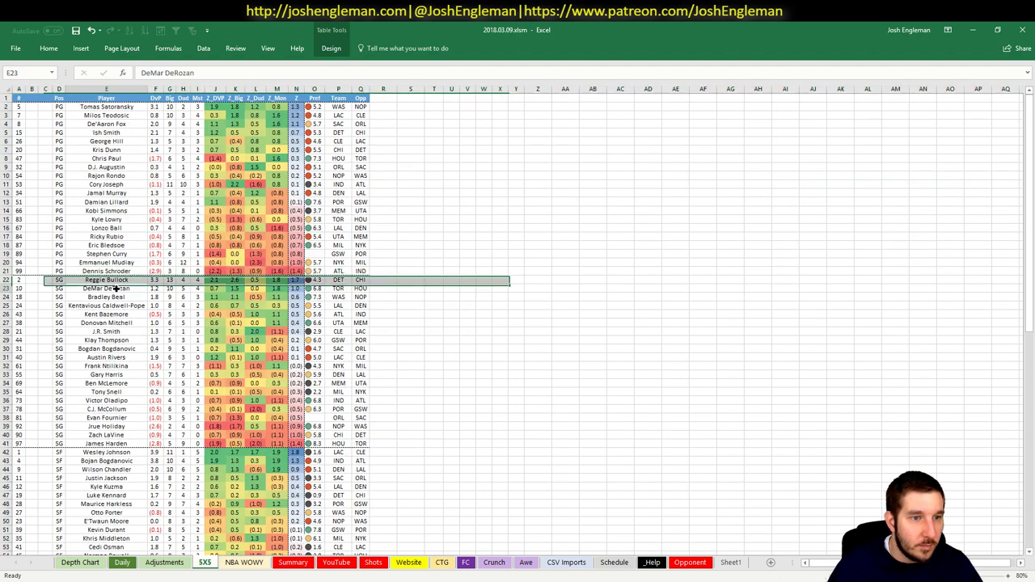
pyautogui.click(7, 288)
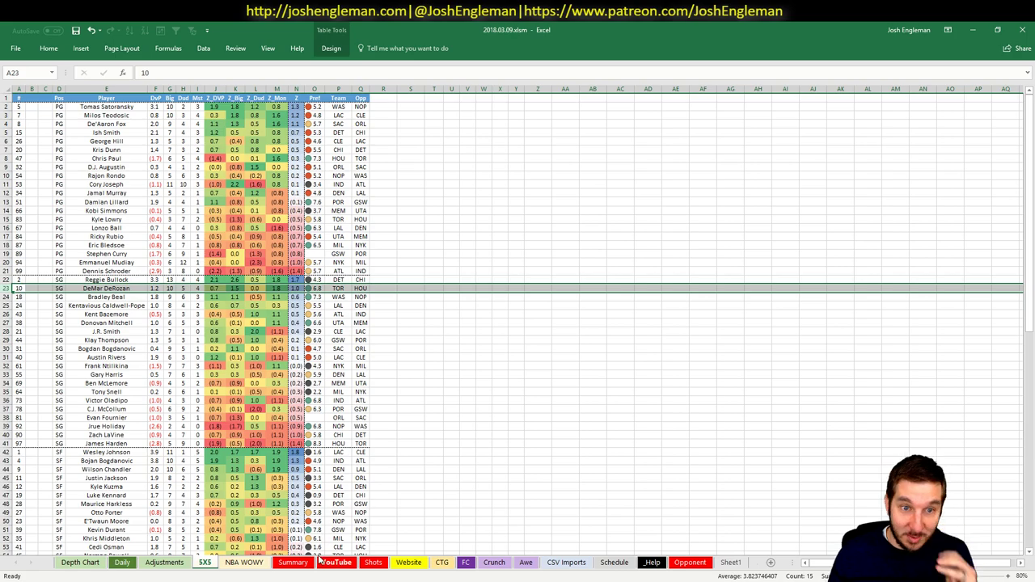
# Step: Set DeMar DeRozan's BOOST to 3% on the Adjustments sheet and return to the YouTube sheet
pyautogui.click(243, 563)
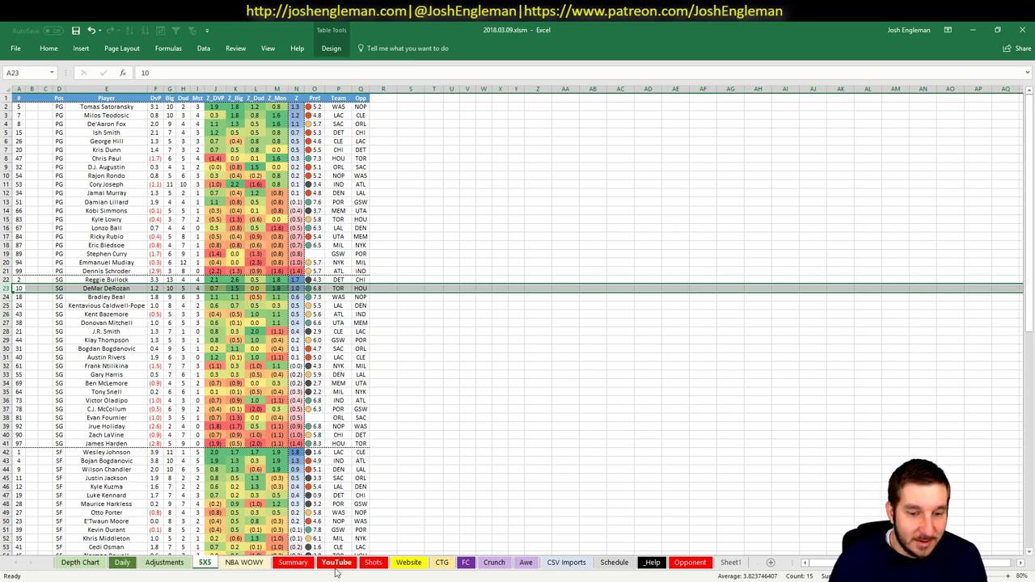
pyautogui.click(170, 564)
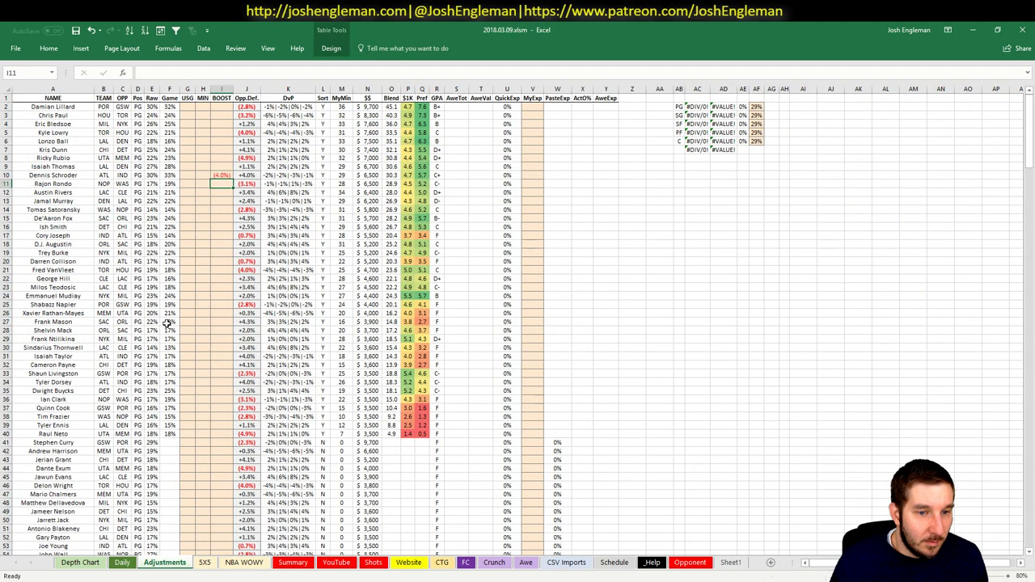
pyautogui.scroll(-18, 166, 323)
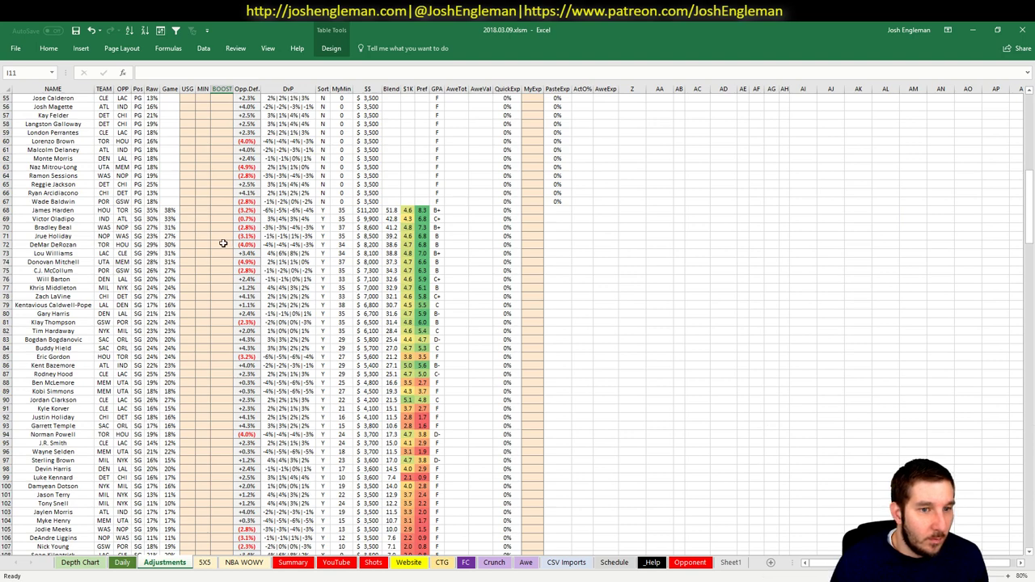
pyautogui.click(224, 243)
pyautogui.write('.03')
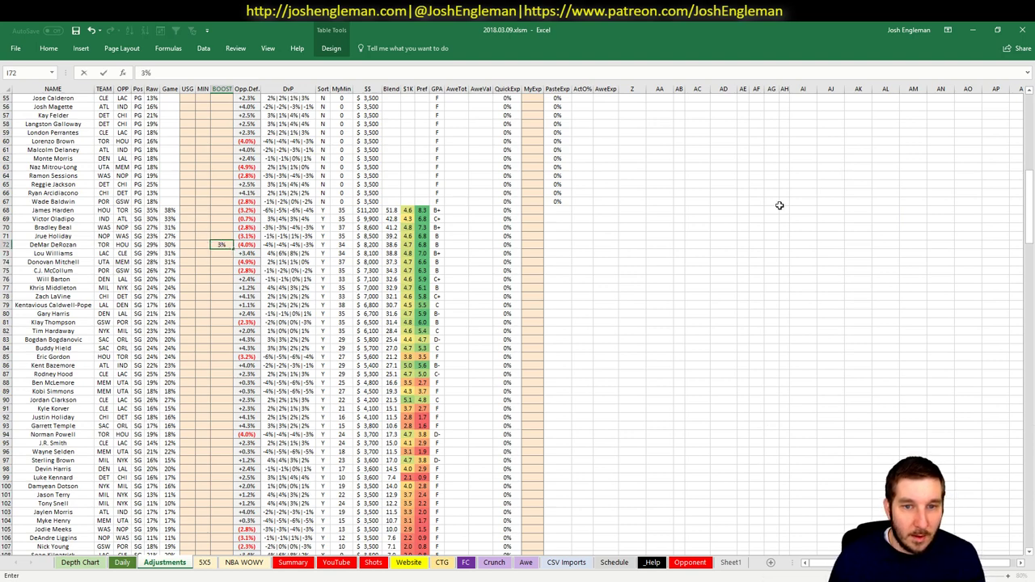
pyautogui.press('Return')
pyautogui.click(335, 562)
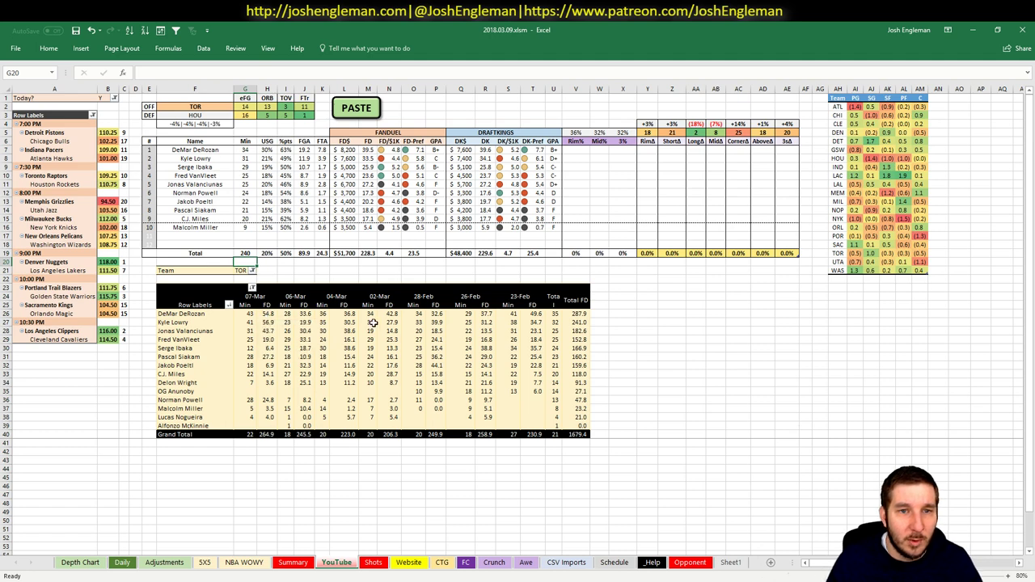
# Step: Switch to Fantasy Cruncher in the browser and open the Lineup Cruncher for the 2018-03-09 FanDuel NBA slate
pyautogui.click(788, 383)
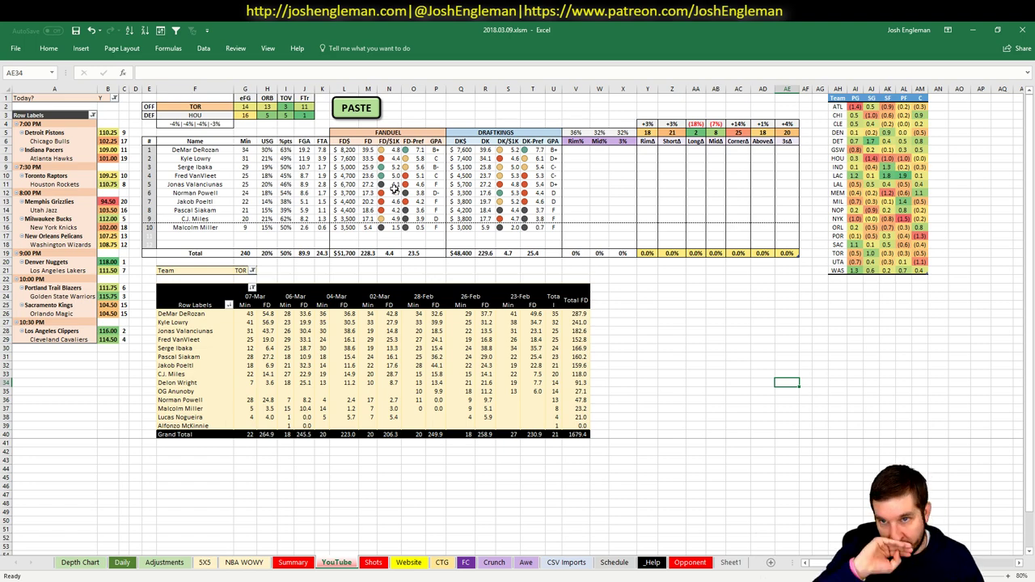
pyautogui.click(216, 152)
pyautogui.hotkey('alt', 'Tab')
pyautogui.click(389, 77)
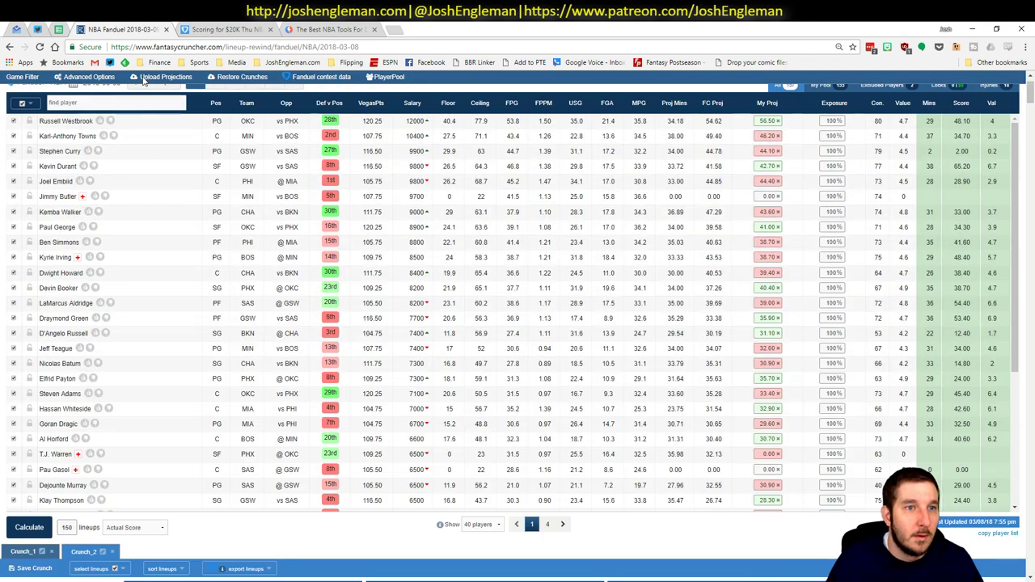
pyautogui.scroll(1, 144, 81)
pyautogui.moveTo(147, 86)
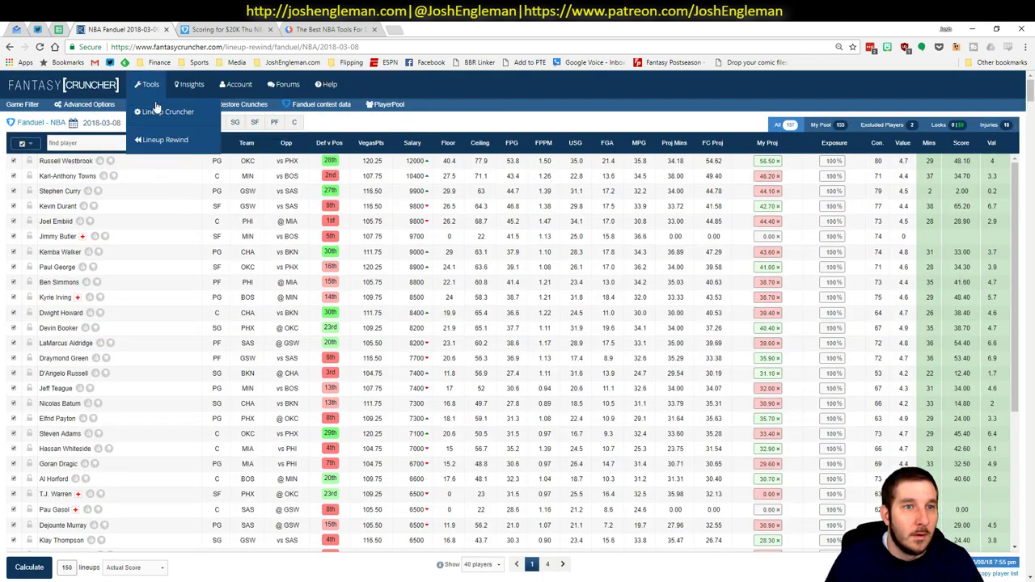
pyautogui.moveTo(157, 108)
pyautogui.click(323, 164)
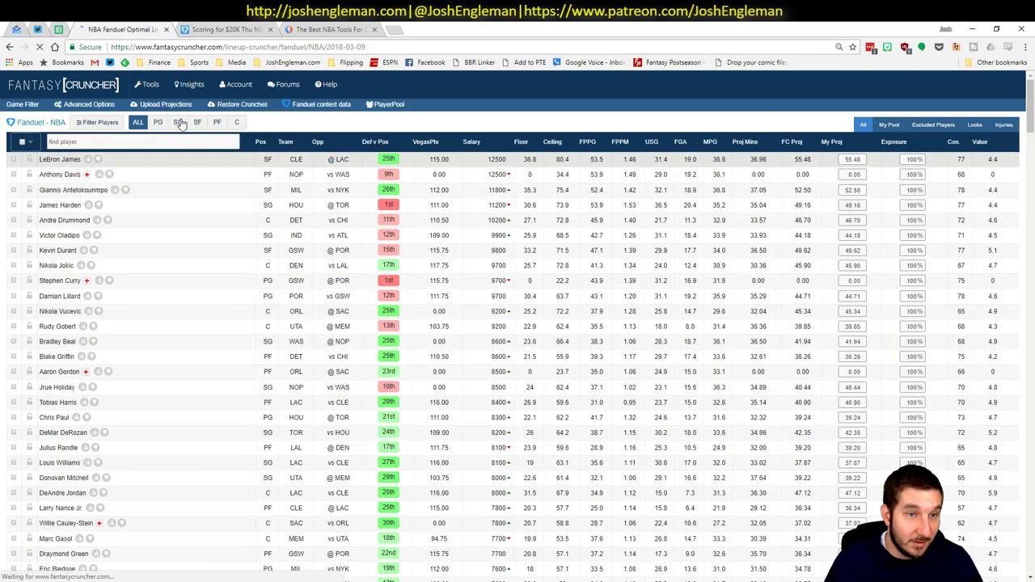
# Step: Review DeMar DeRozan's game log against HOU among the shooting guards, close it and switch back to the Excel workbook
pyautogui.click(178, 122)
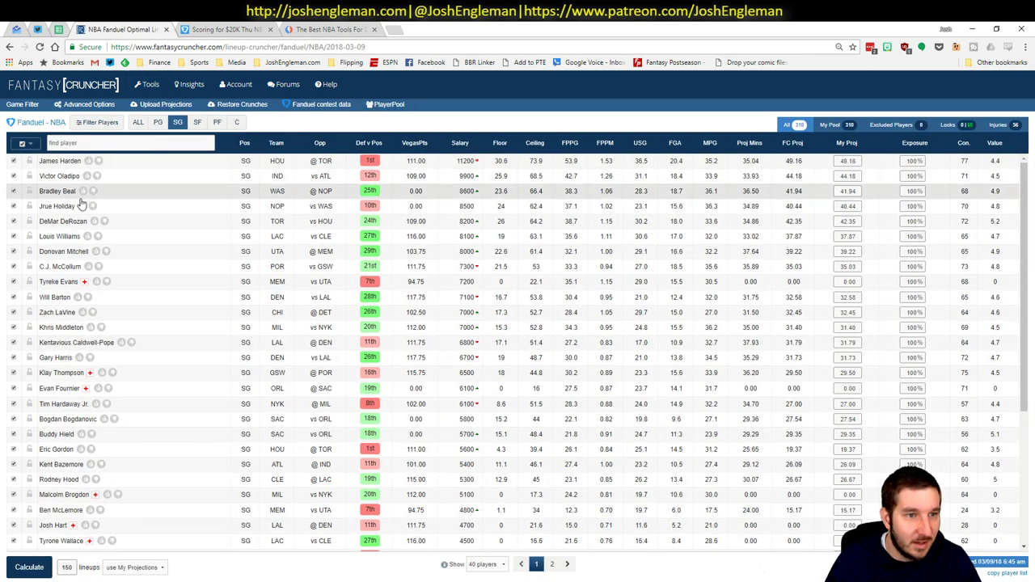
pyautogui.click(68, 224)
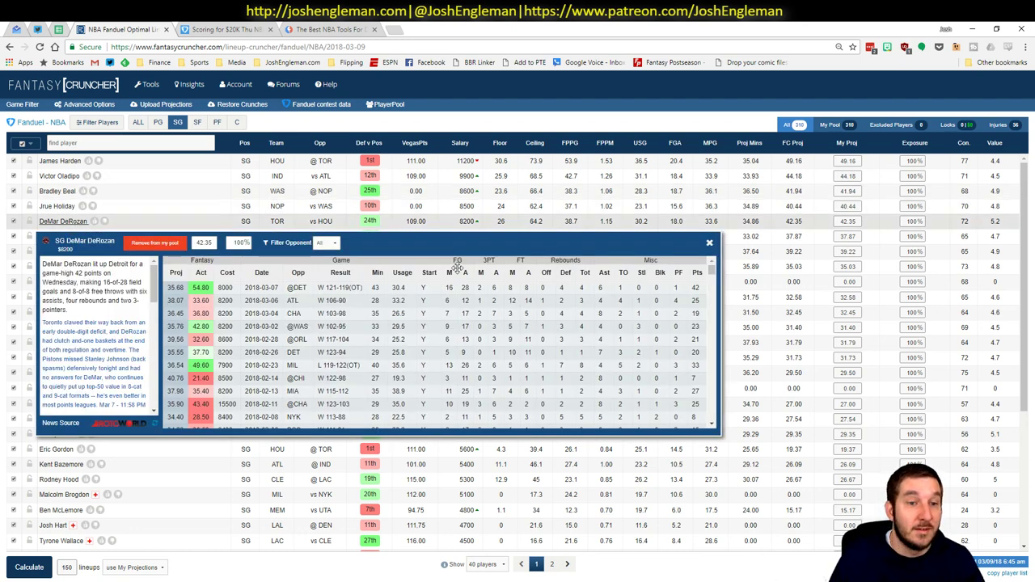
pyautogui.click(326, 243)
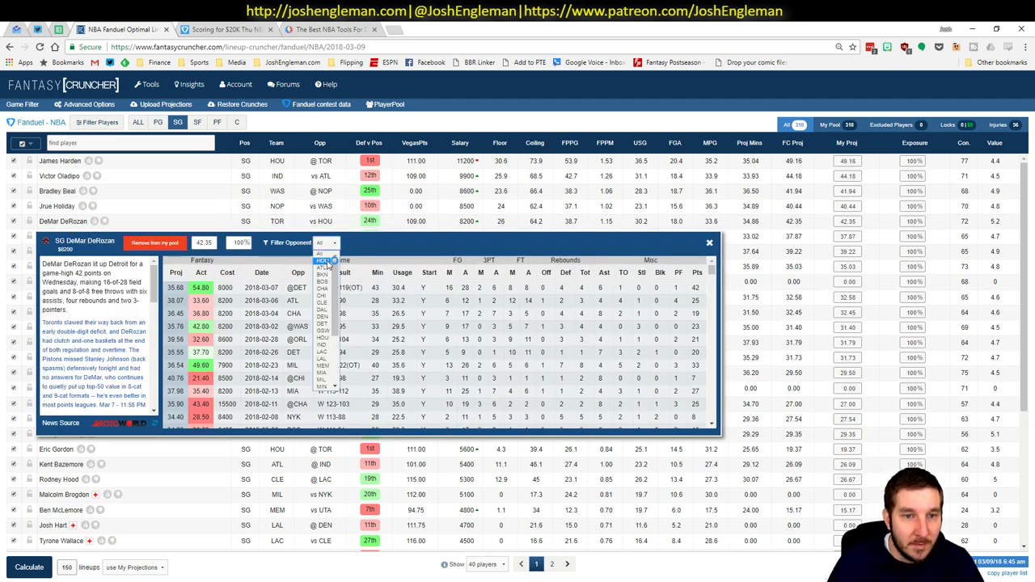
pyautogui.click(334, 261)
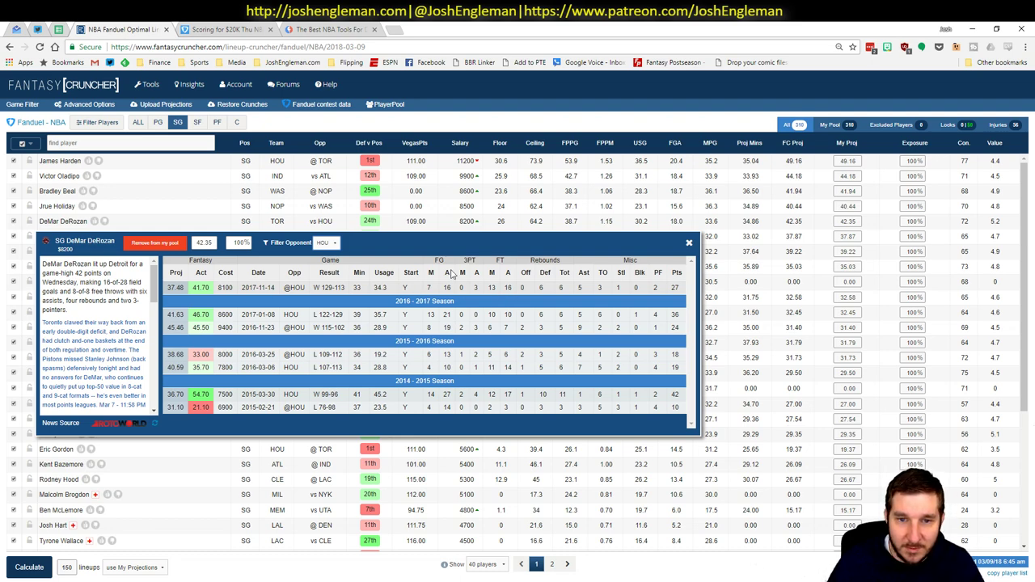
pyautogui.click(689, 242)
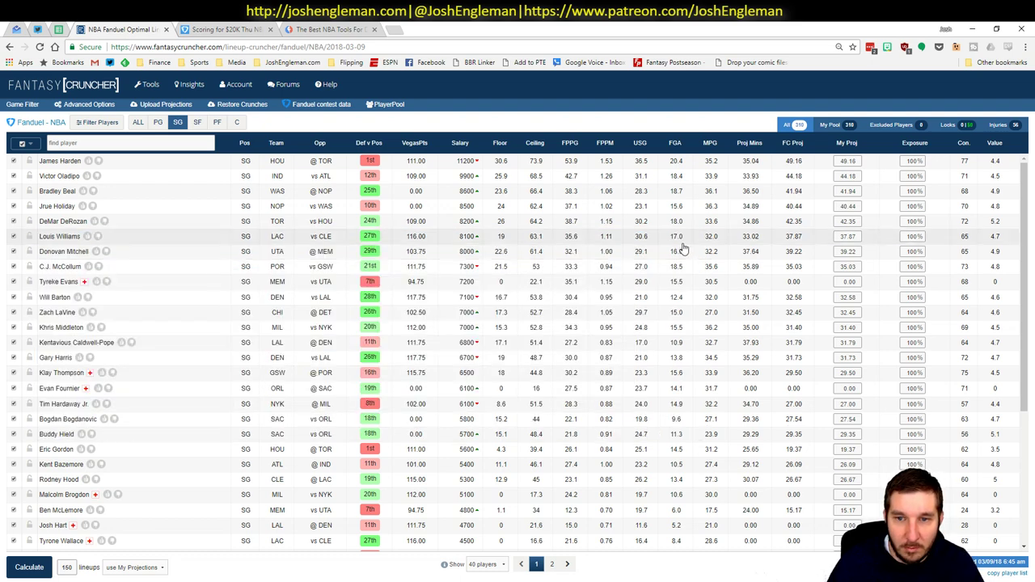
pyautogui.hotkey('alt', 'Tab')
pyautogui.click(721, 374)
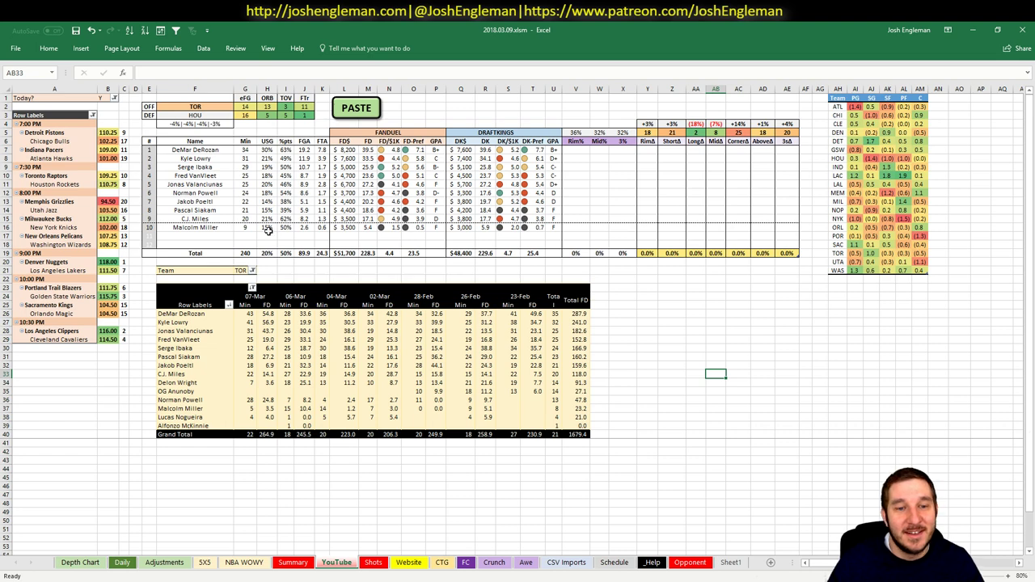
# Step: Review Kyle Lowry's 06-Mar and 07-Mar FanDuel scores and Toronto's PG rating in the positional matchup table
pyautogui.click(306, 321)
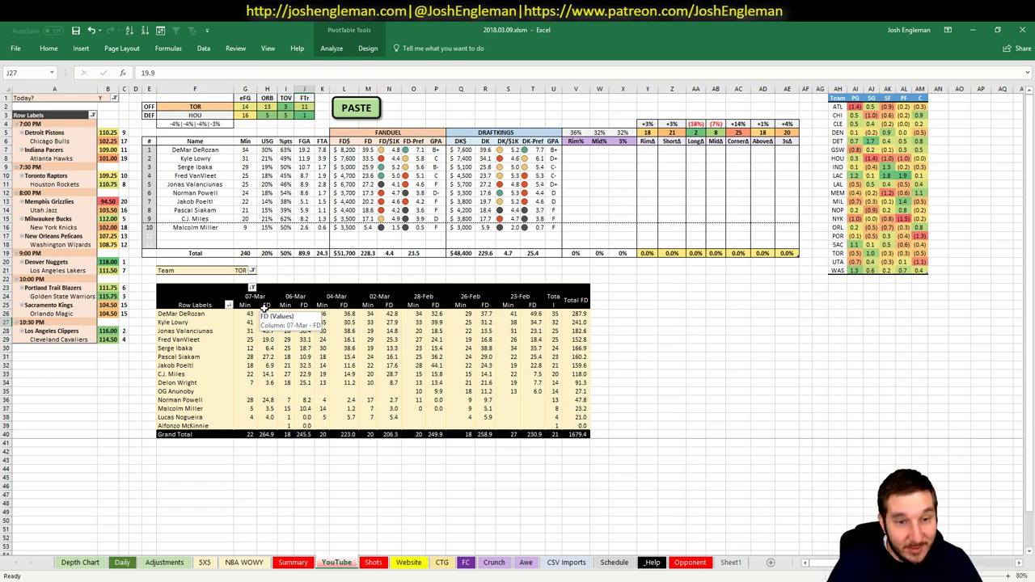
pyautogui.click(267, 322)
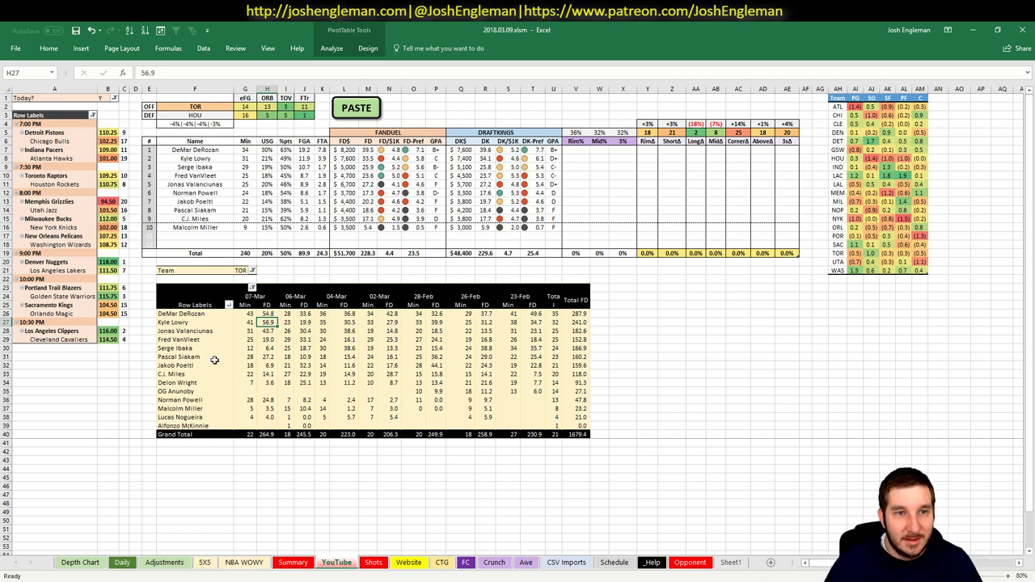
pyautogui.click(848, 252)
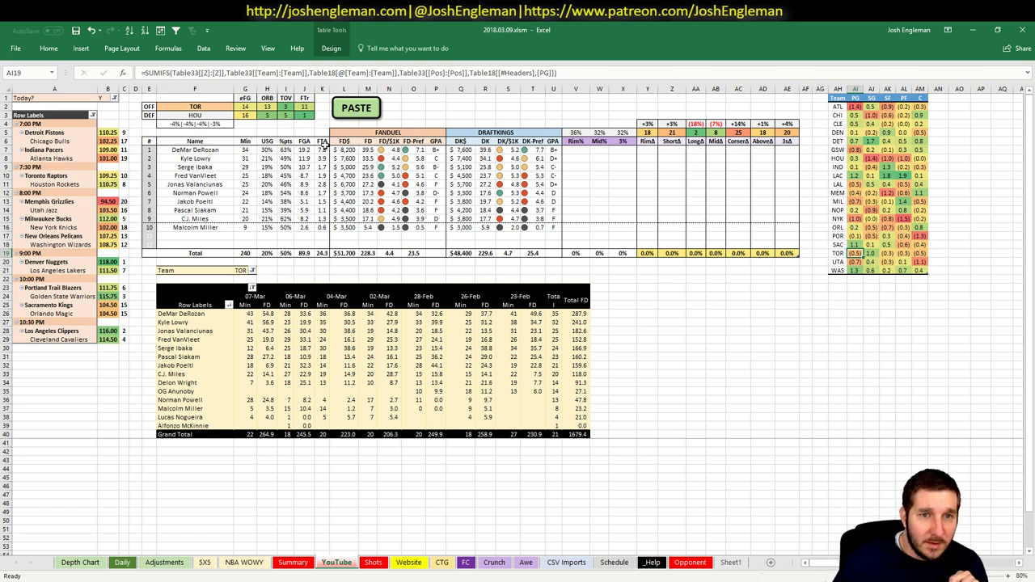
# Step: Examine Serge Ibaka's 07-Mar minutes, his projection row and his 02-Mar FanDuel score
pyautogui.click(242, 349)
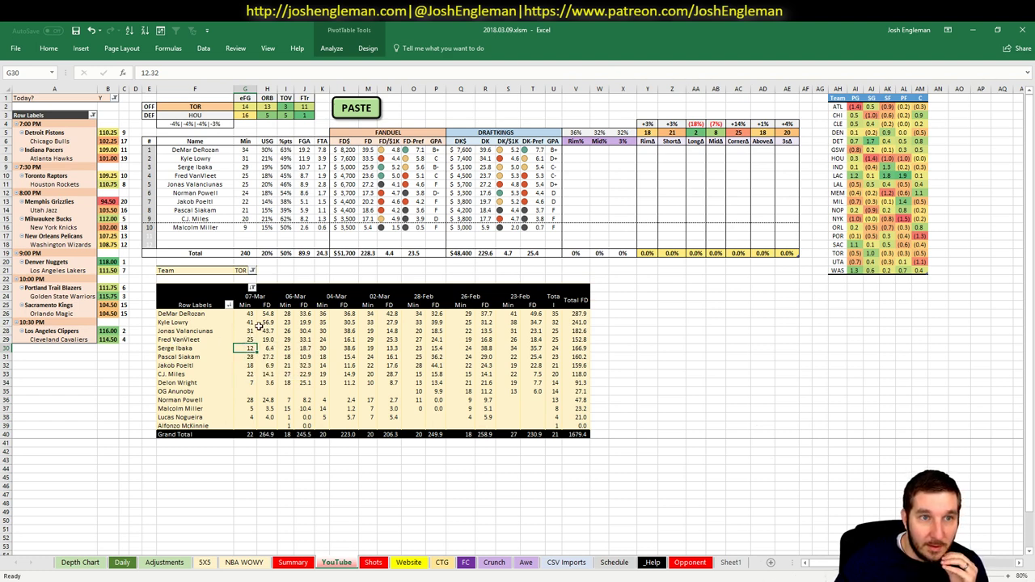
pyautogui.click(220, 166)
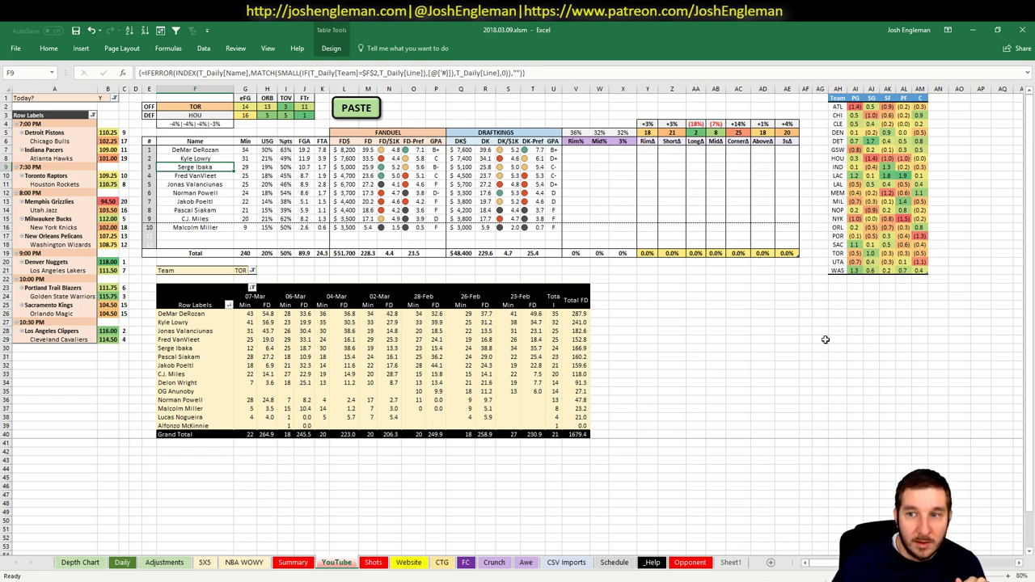
pyautogui.click(671, 321)
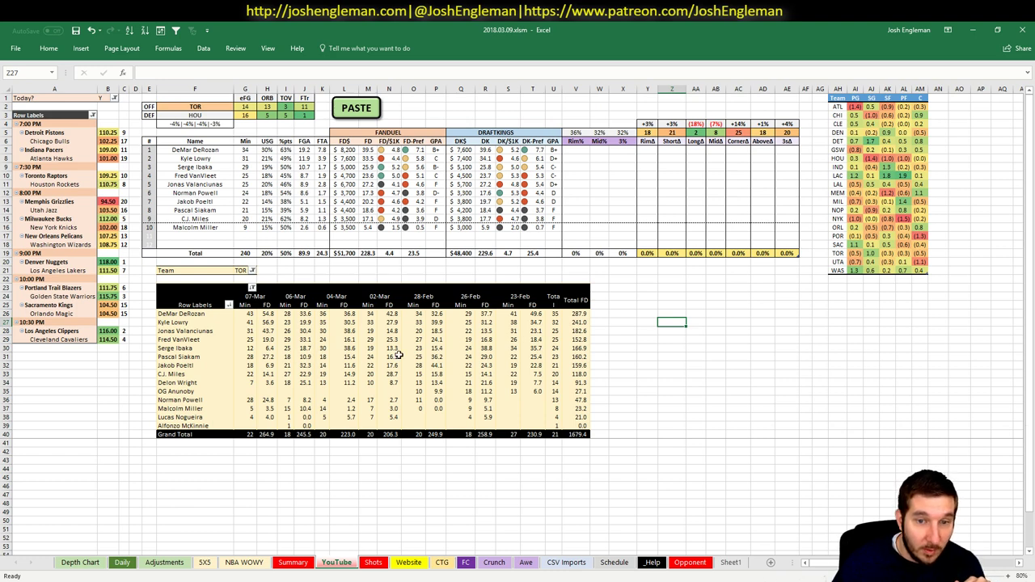
pyautogui.click(268, 349)
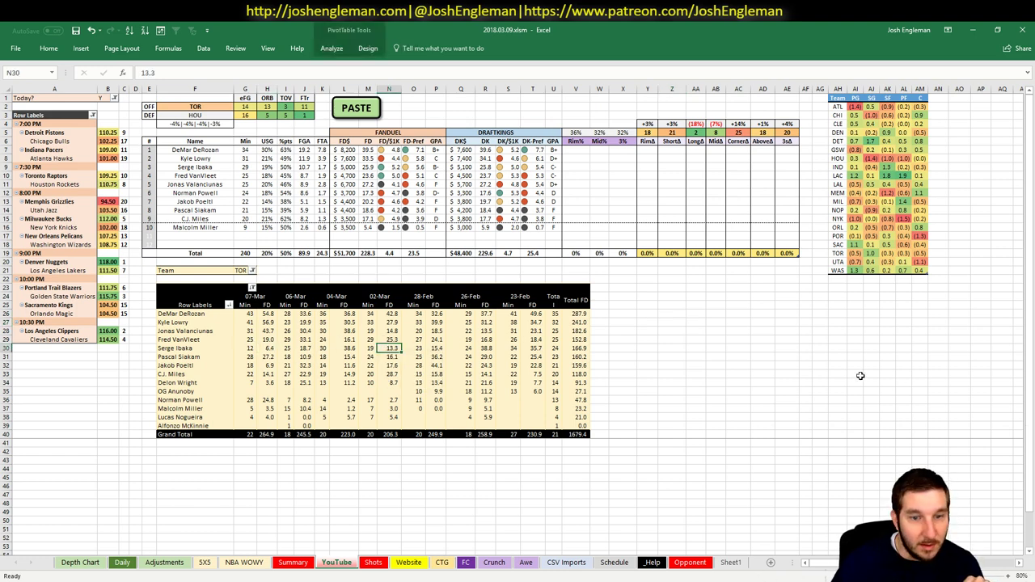
pyautogui.click(762, 366)
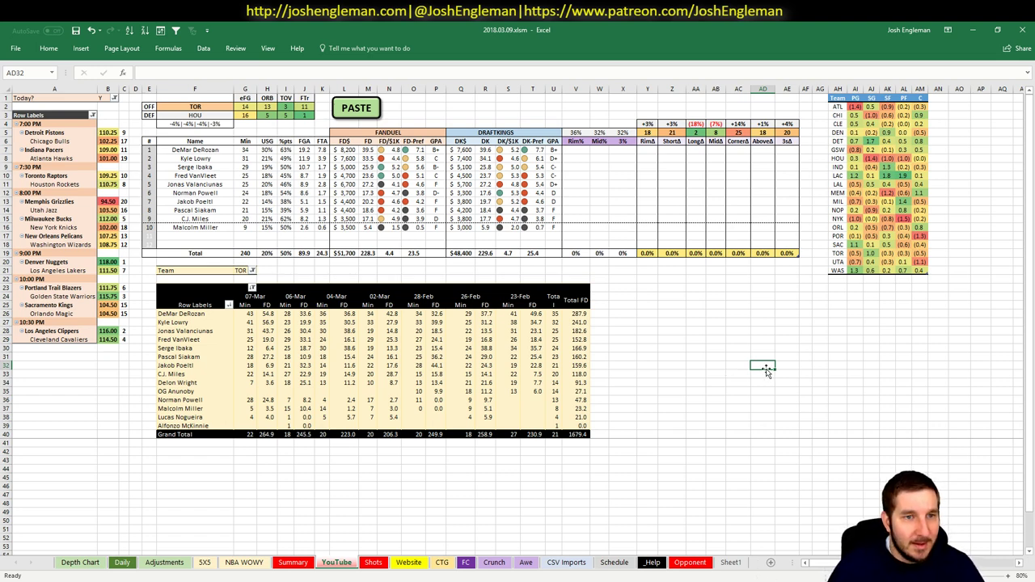
pyautogui.click(673, 317)
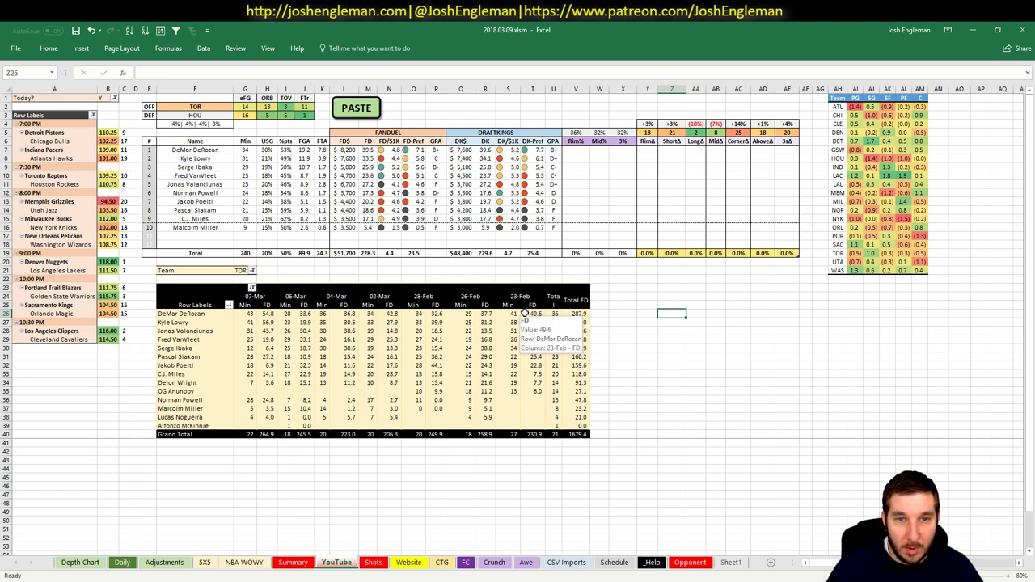
pyautogui.click(656, 313)
pyautogui.click(624, 313)
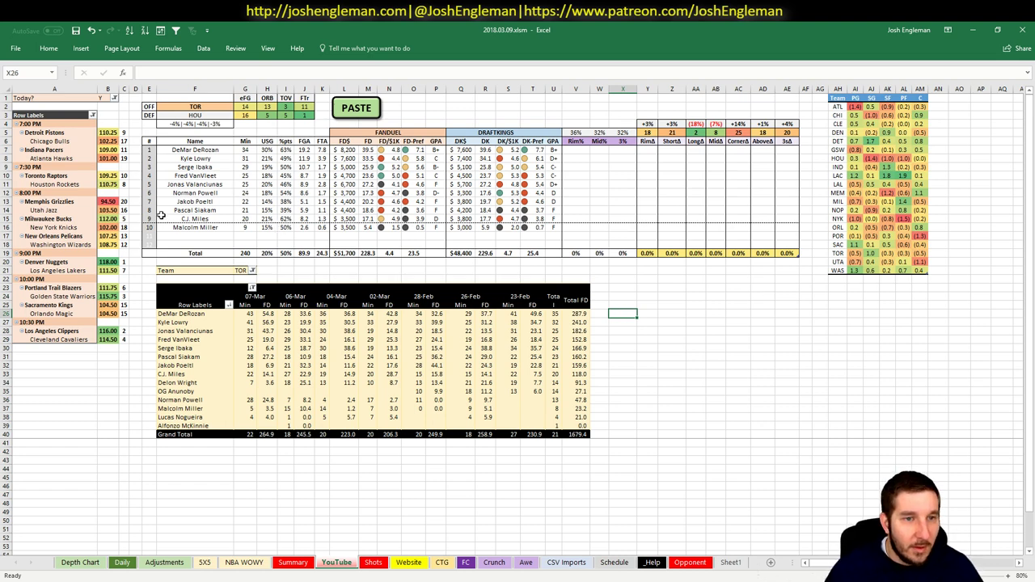
# Step: Switch the matchup table's offensive team to HOU and highlight Houston's row in the positional ratings table
pyautogui.click(218, 107)
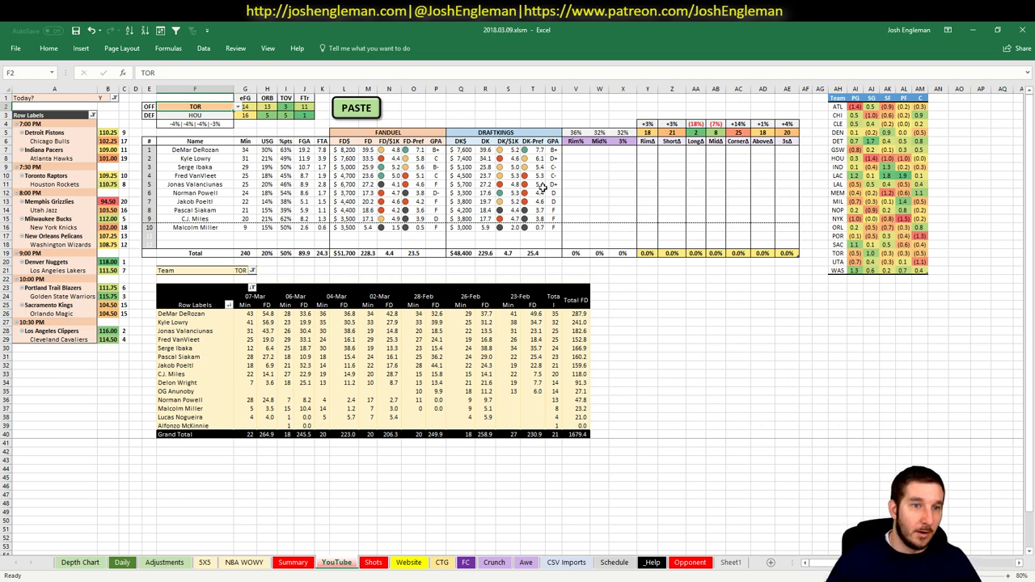
pyautogui.write('HOU')
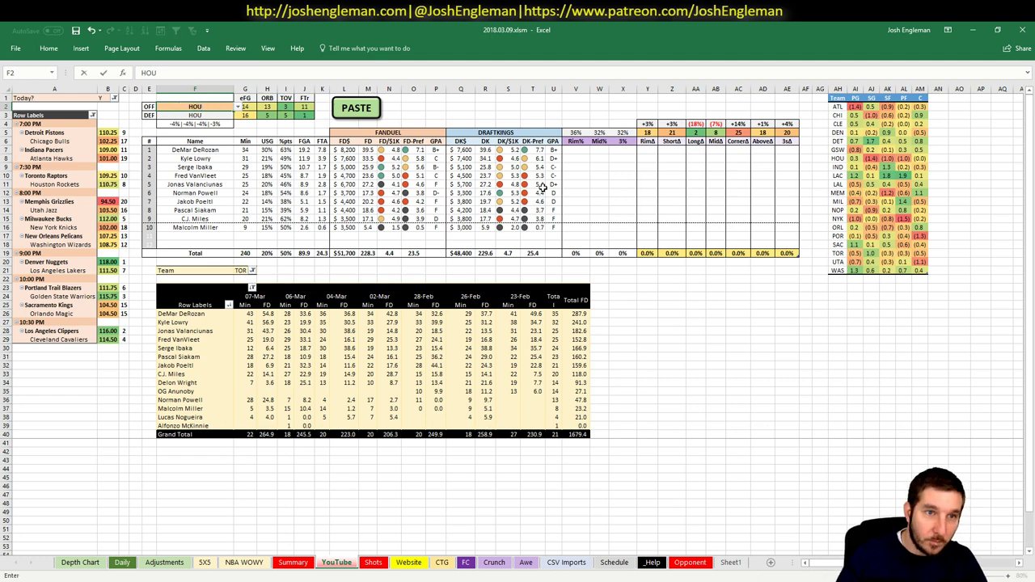
pyautogui.press('Return')
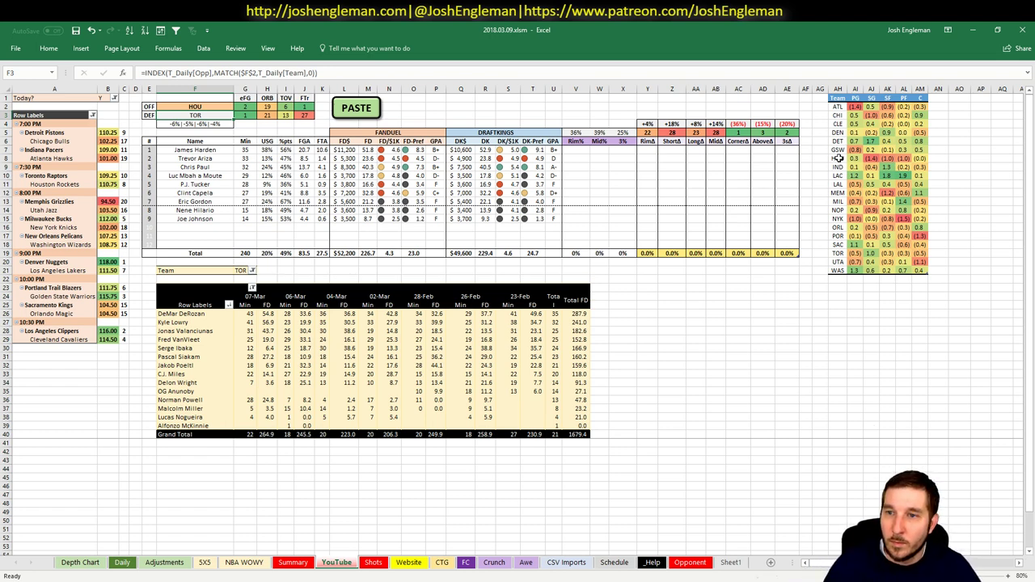
pyautogui.moveTo(838, 160); pyautogui.dragTo(924, 158)
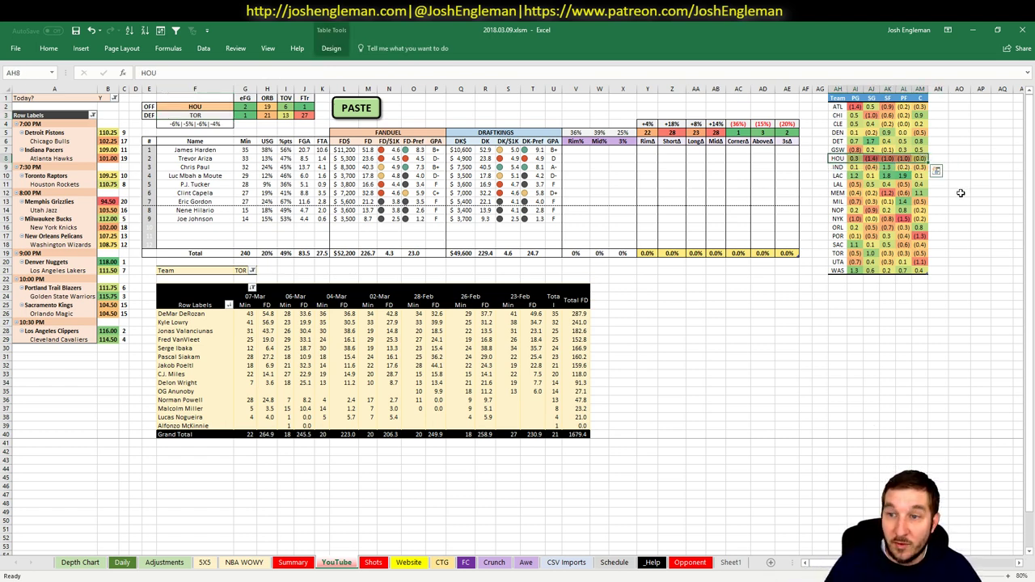
# Step: Filter the recent game log pivot table to team HOU
pyautogui.click(716, 312)
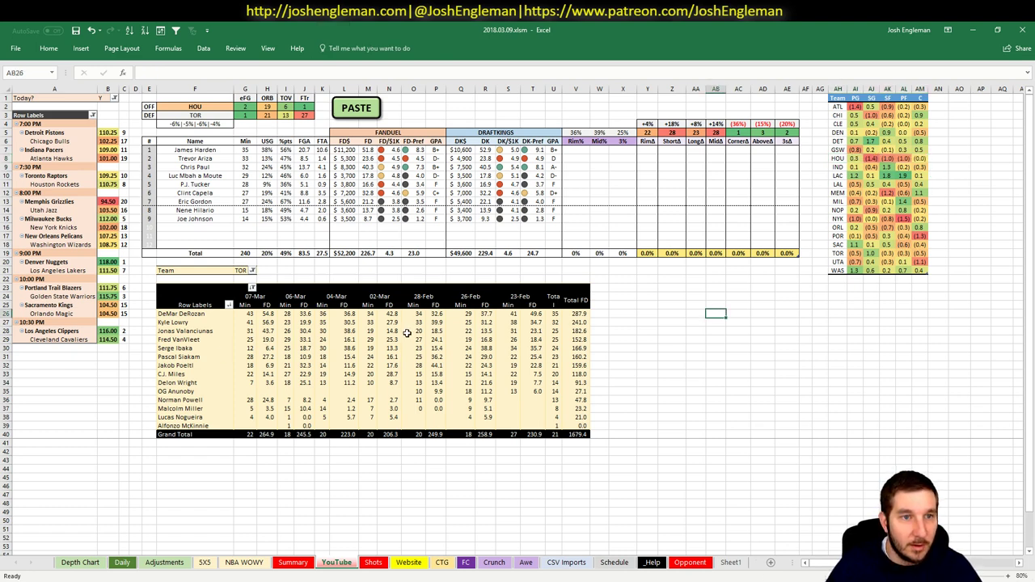
pyautogui.click(735, 375)
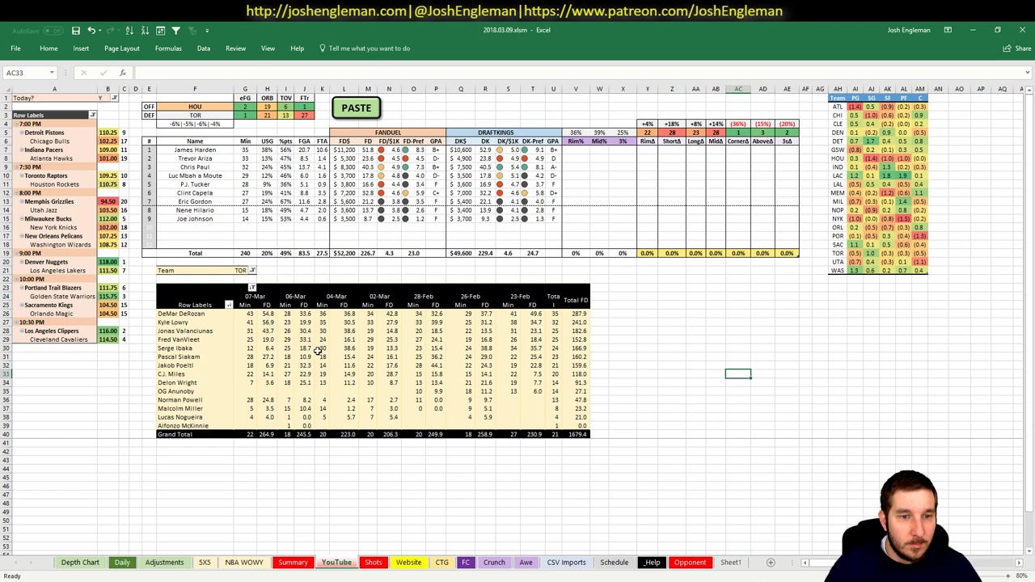
pyautogui.click(242, 271)
pyautogui.write('HOU')
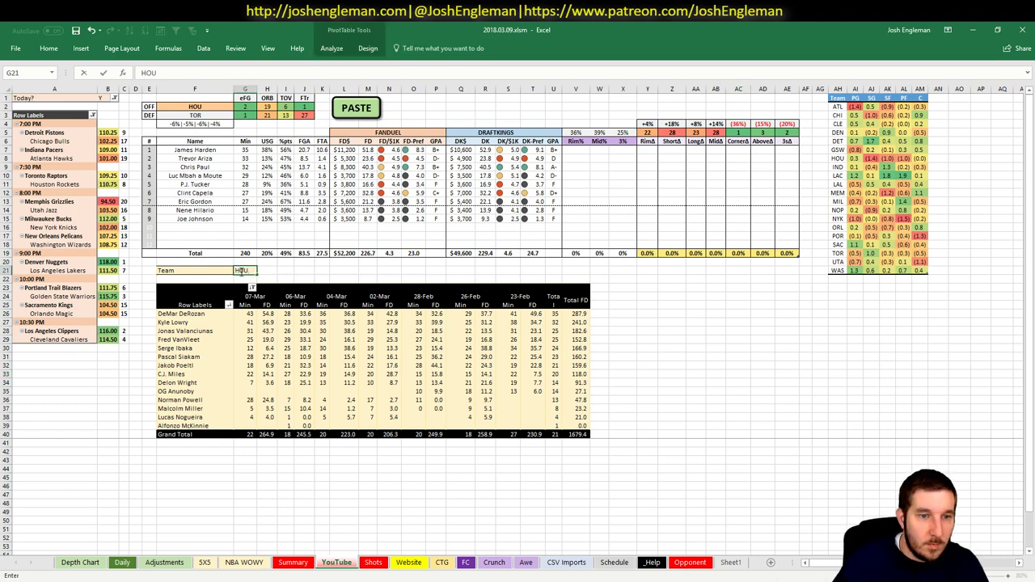
pyautogui.press('Return')
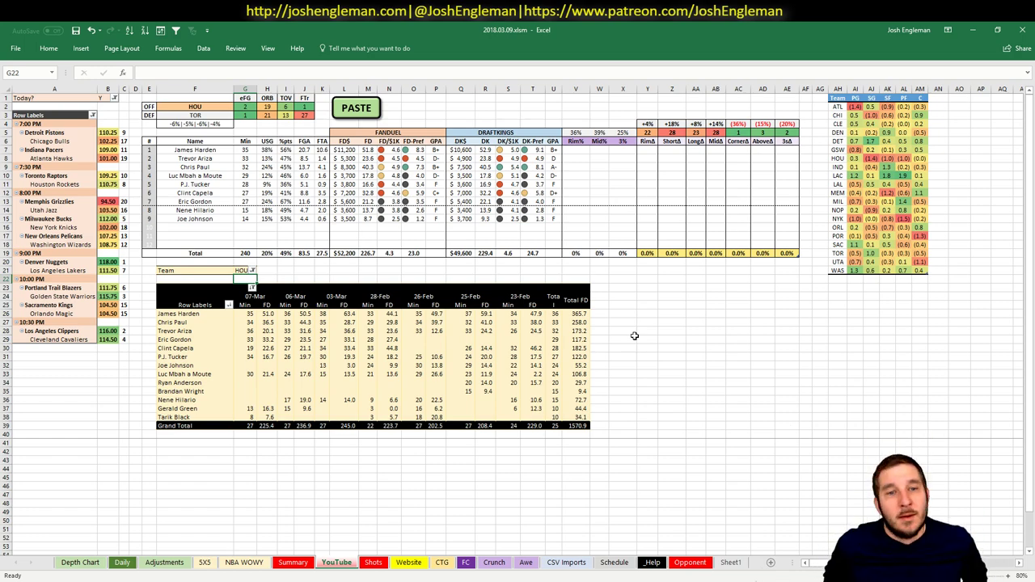
# Step: Switch to FantasyCruncher, review James Harden's game log against TOR, close it and return to the Excel workbook
pyautogui.hotkey('alt', 'Tab')
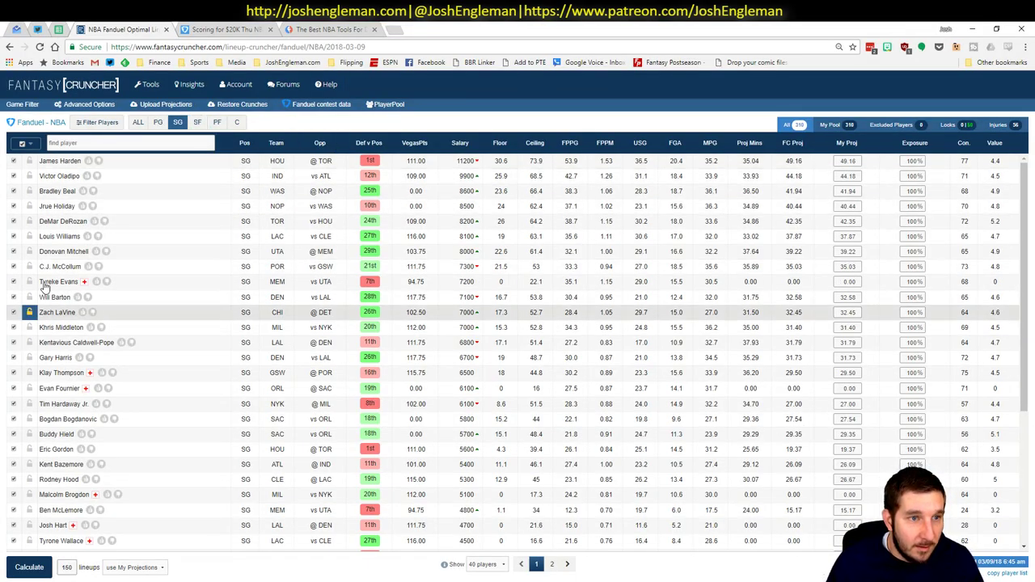
pyautogui.click(65, 162)
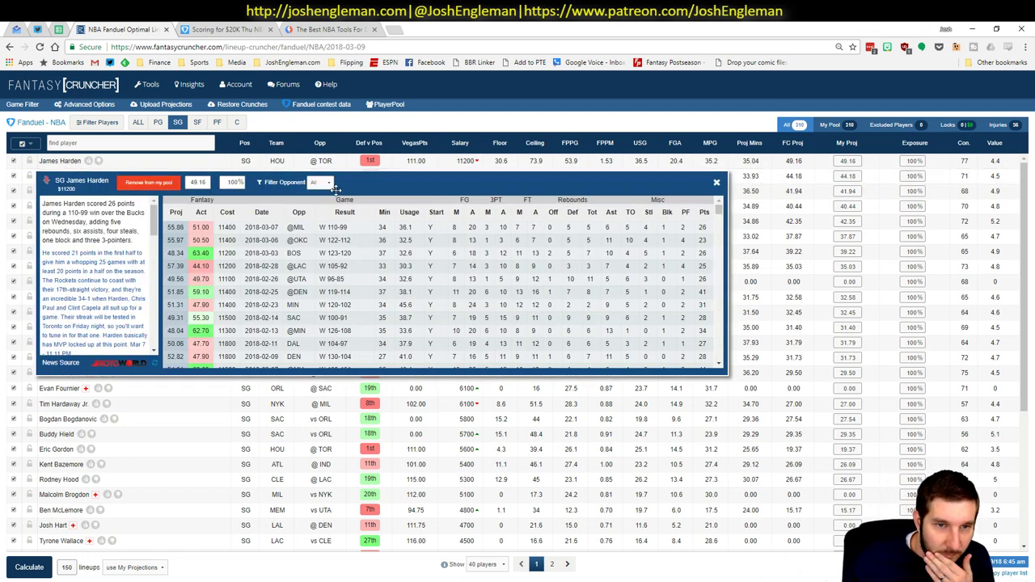
pyautogui.click(318, 184)
pyautogui.click(316, 207)
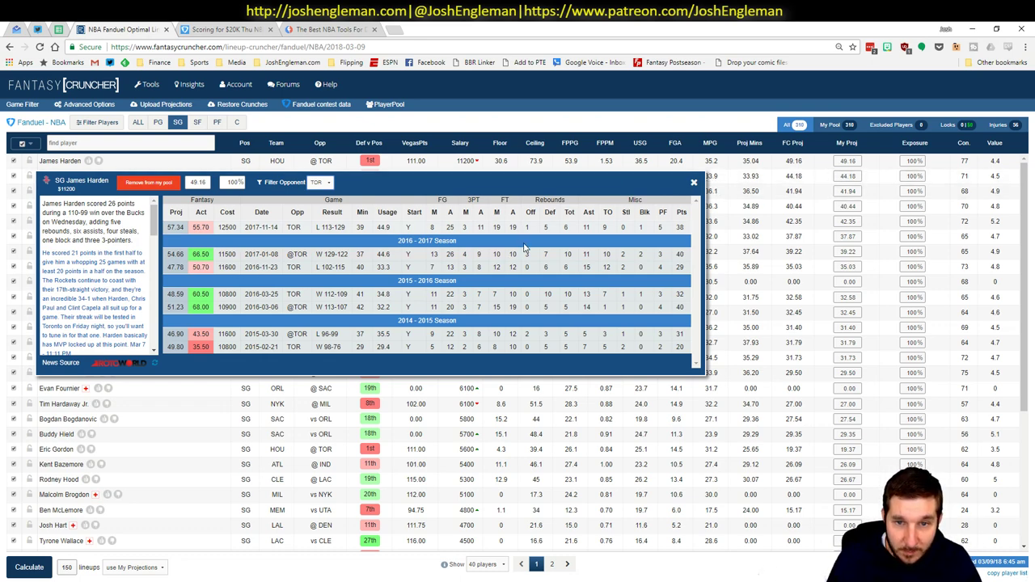
pyautogui.click(693, 182)
pyautogui.hotkey('alt', 'Tab')
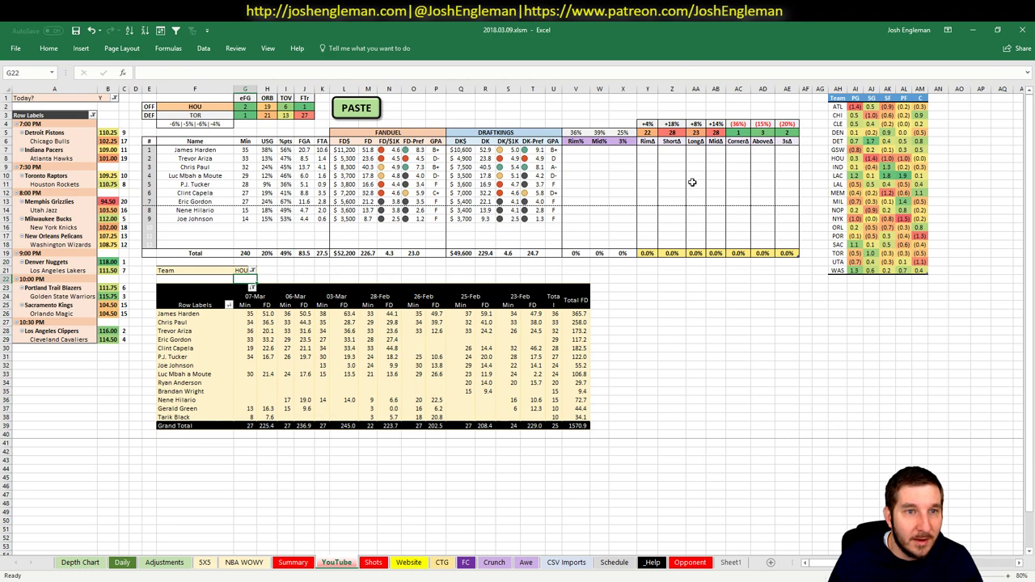
# Step: Compare the HOU and TOR free-throw rate ranks and review James Harden's projection row, including his DraftKings GPA grade
pyautogui.click(306, 107)
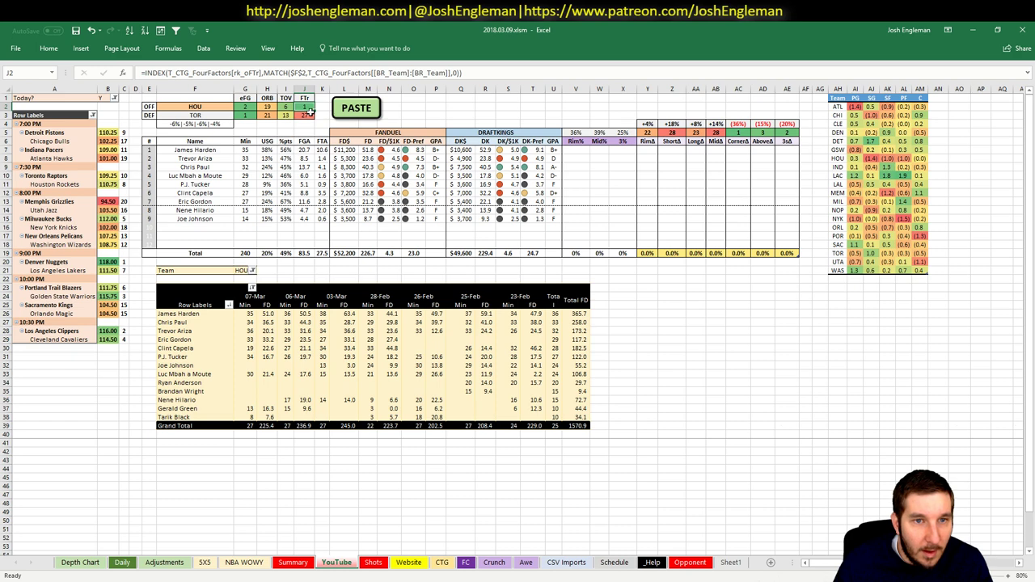
pyautogui.click(305, 115)
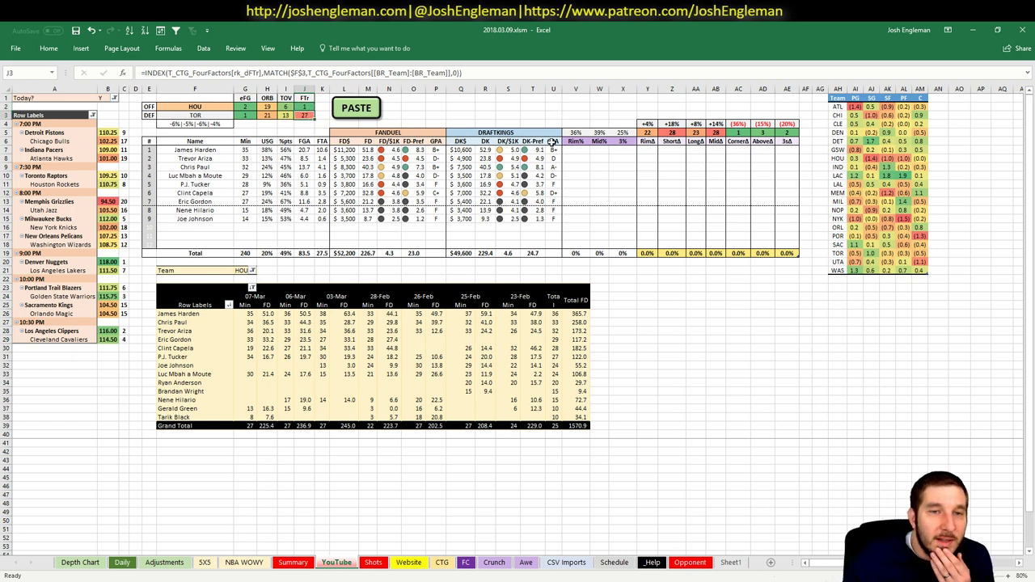
pyautogui.click(254, 160)
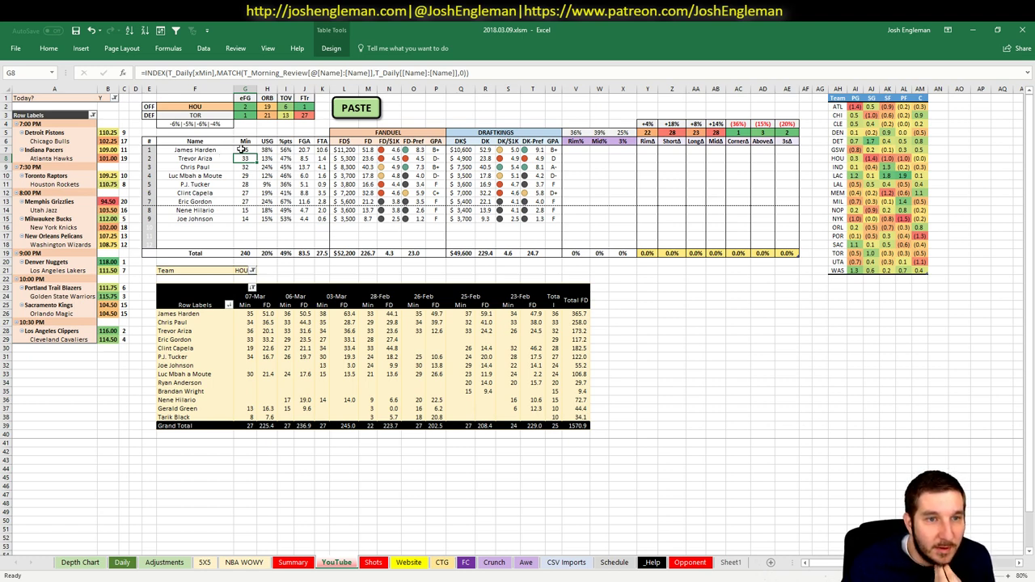
pyautogui.click(231, 150)
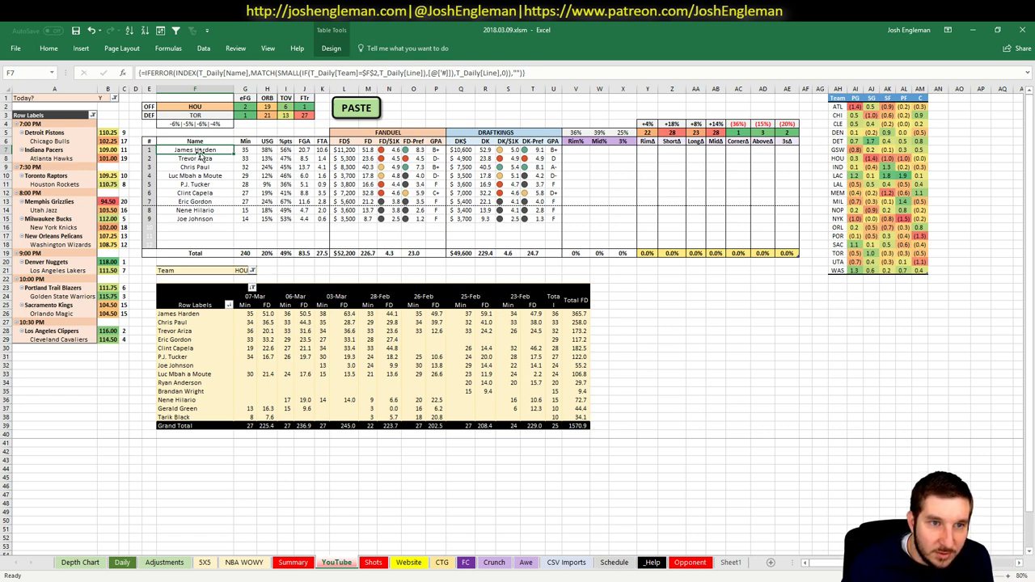
pyautogui.click(555, 150)
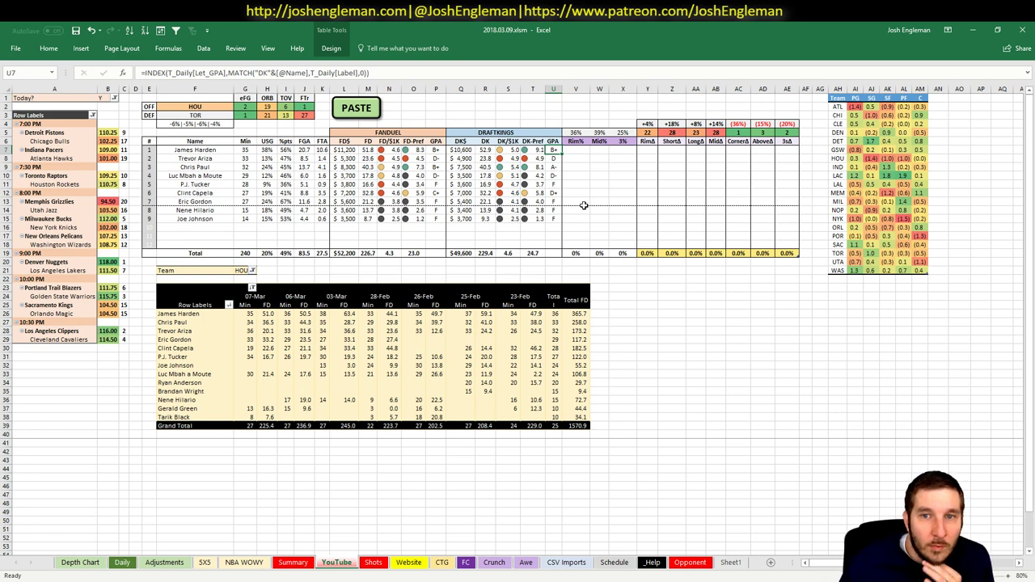
pyautogui.click(213, 154)
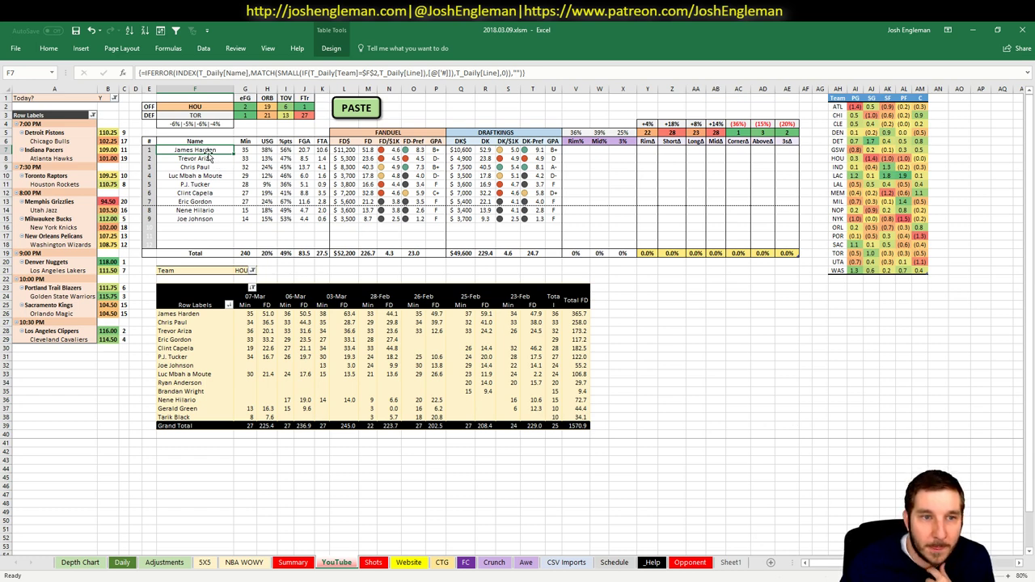
# Step: Check Toronto's corner, above-the-break and overall three-point defense ranks against the projection rows of Trevor Ariza and Chris Paul
pyautogui.click(209, 158)
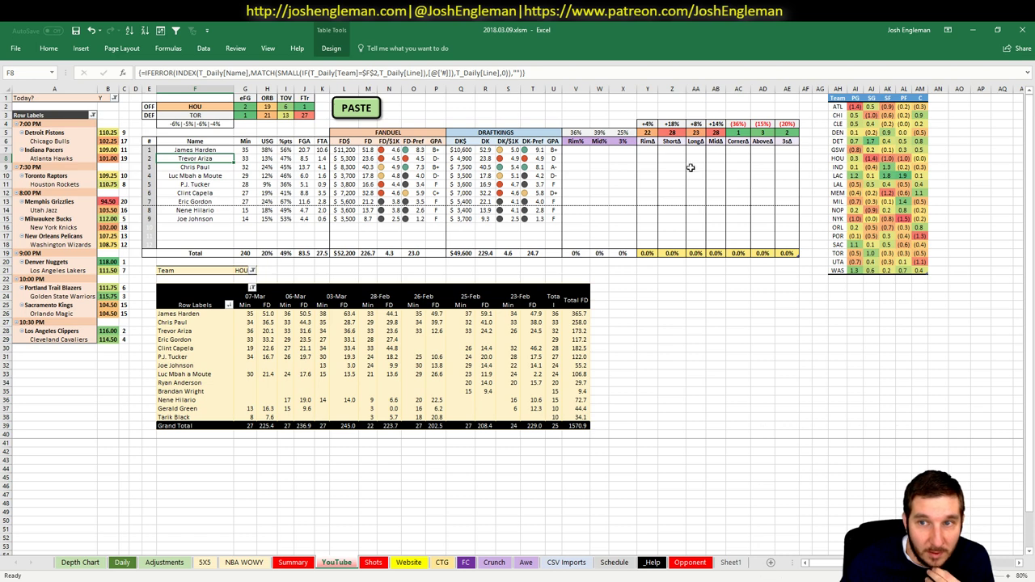
pyautogui.click(739, 132)
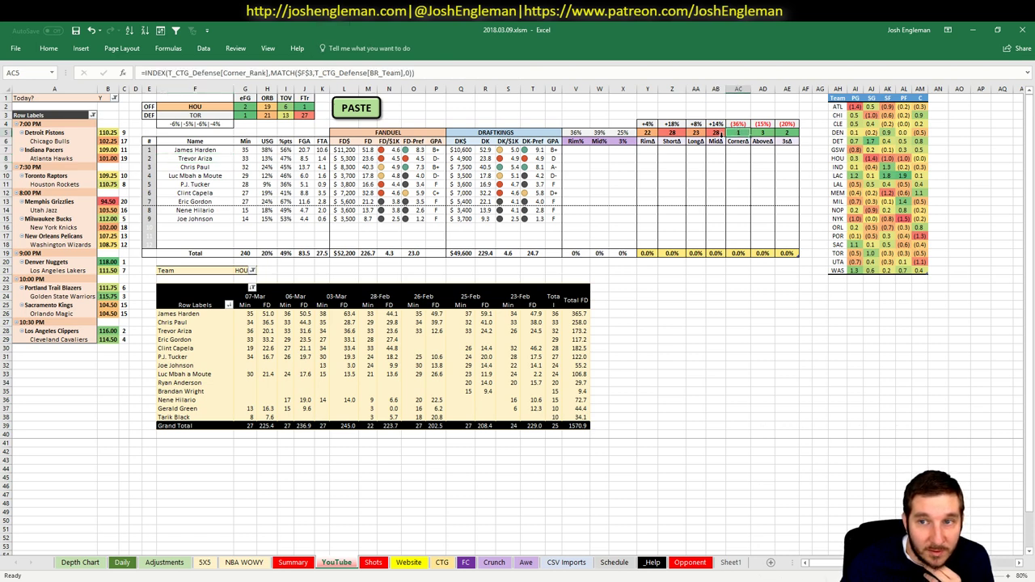
pyautogui.click(764, 132)
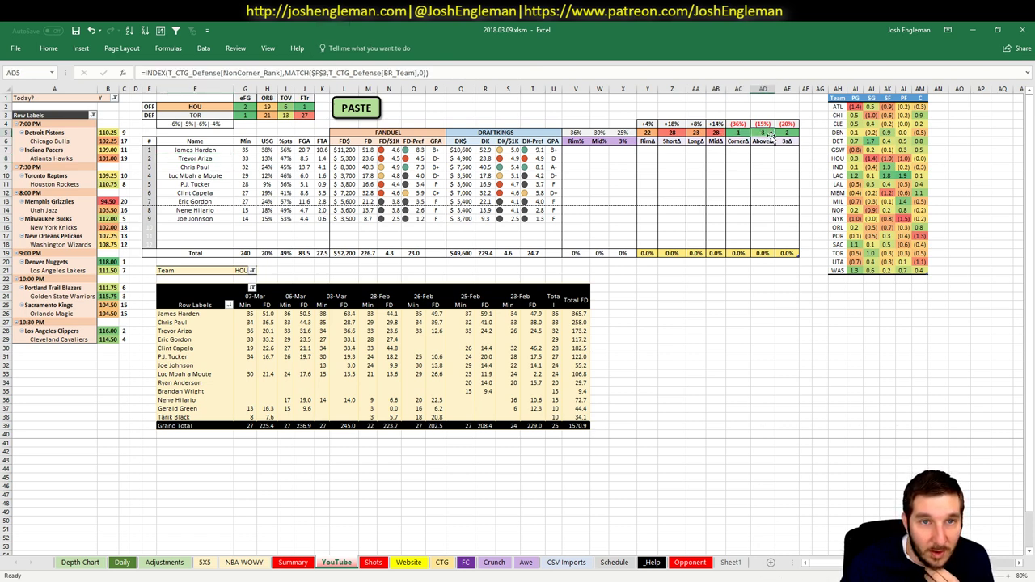
pyautogui.click(784, 132)
pyautogui.click(304, 167)
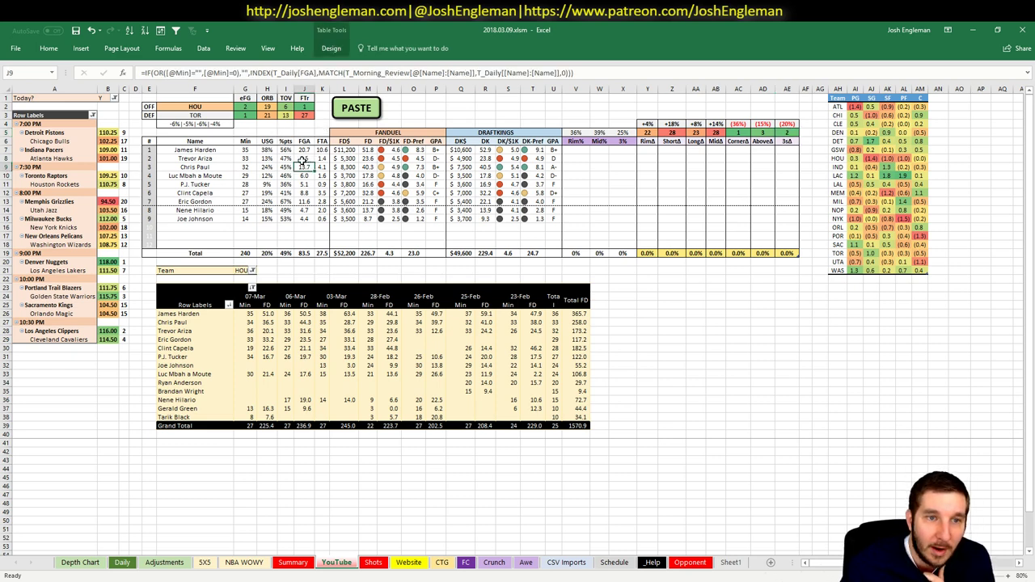
pyautogui.click(203, 159)
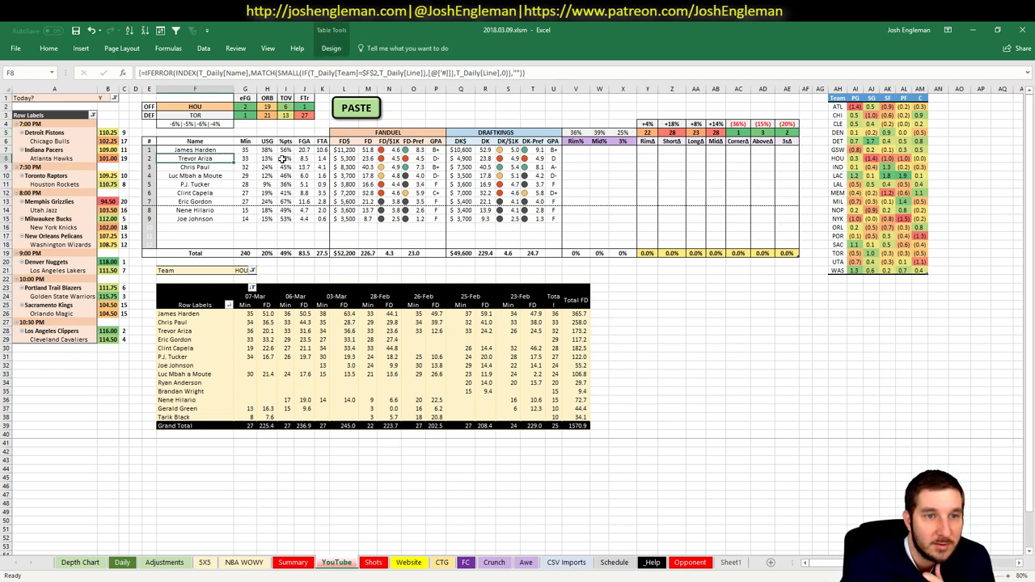
pyautogui.click(420, 176)
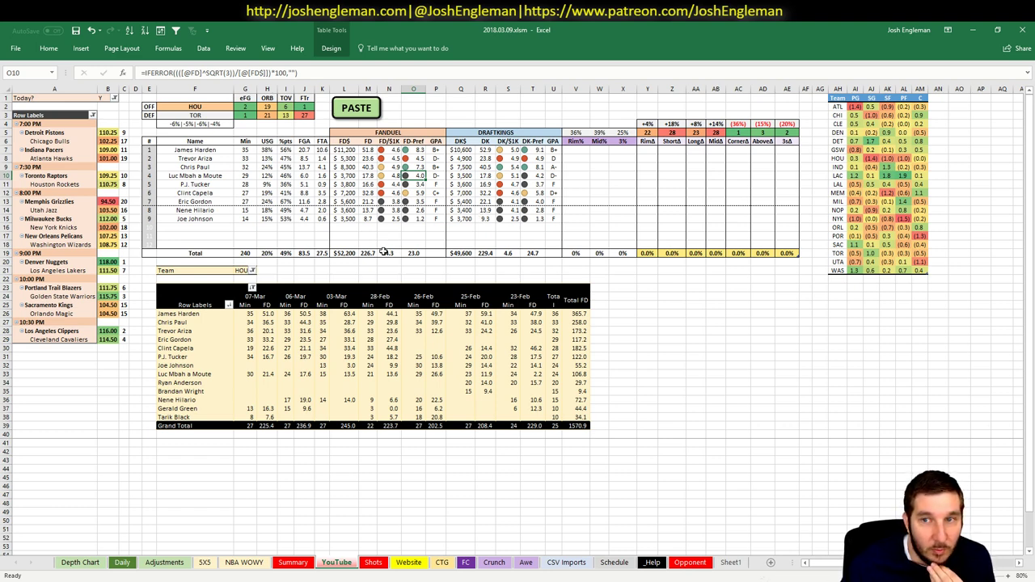
pyautogui.click(207, 165)
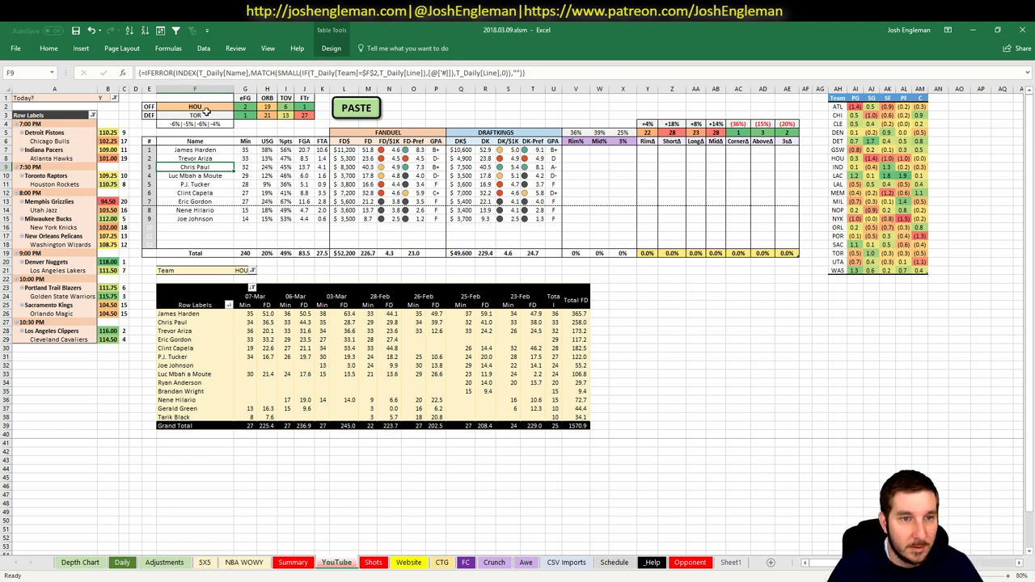
# Step: Highlight Clint Capela's projection row, locate his row among the centers in the 5X5 sheet, and return to the YouTube sheet
pyautogui.moveTo(212, 192); pyautogui.dragTo(557, 195)
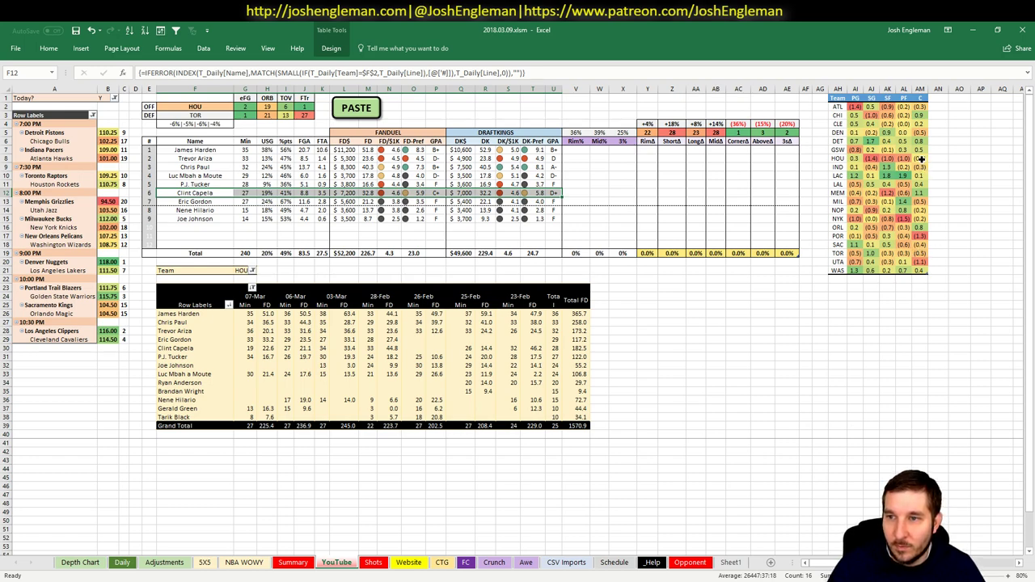
pyautogui.click(204, 562)
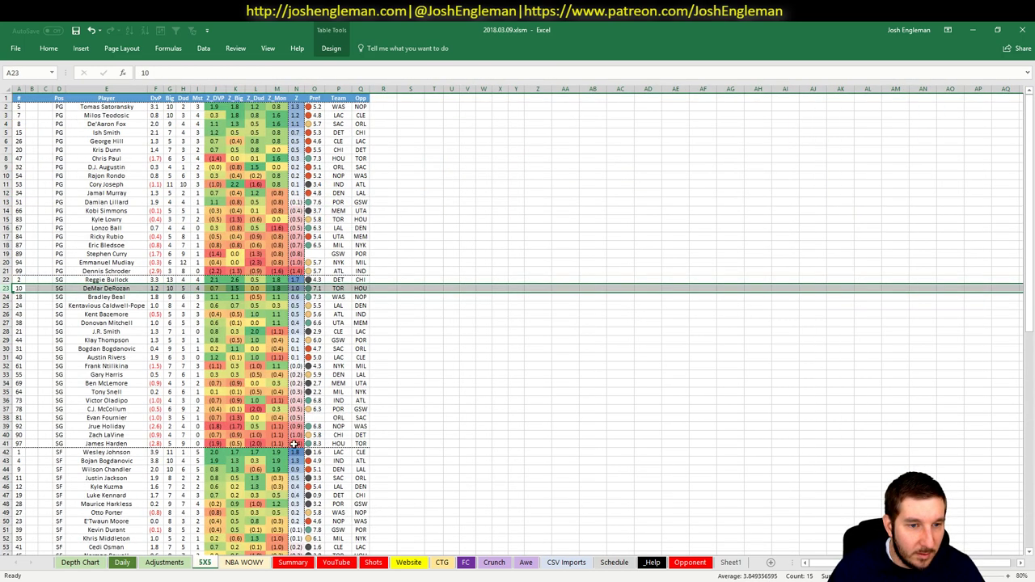
pyautogui.scroll(-20, 461, 397)
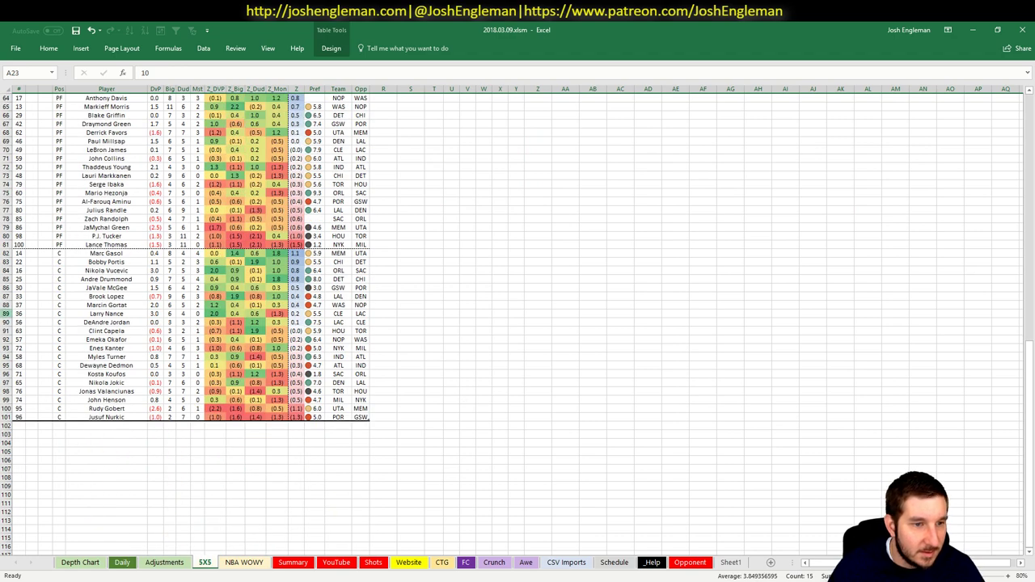
pyautogui.click(8, 331)
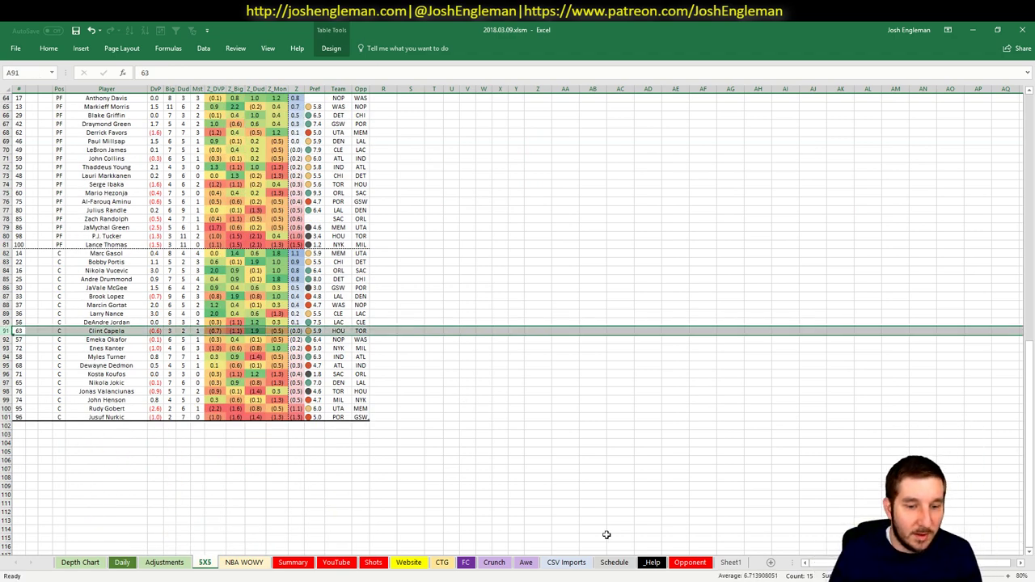
pyautogui.click(294, 563)
pyautogui.click(343, 566)
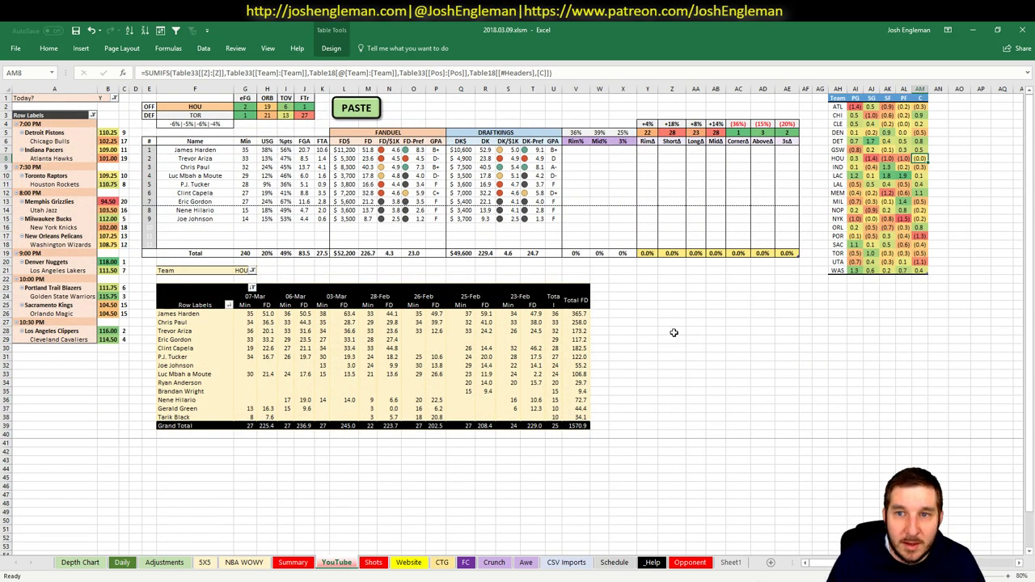
pyautogui.click(673, 332)
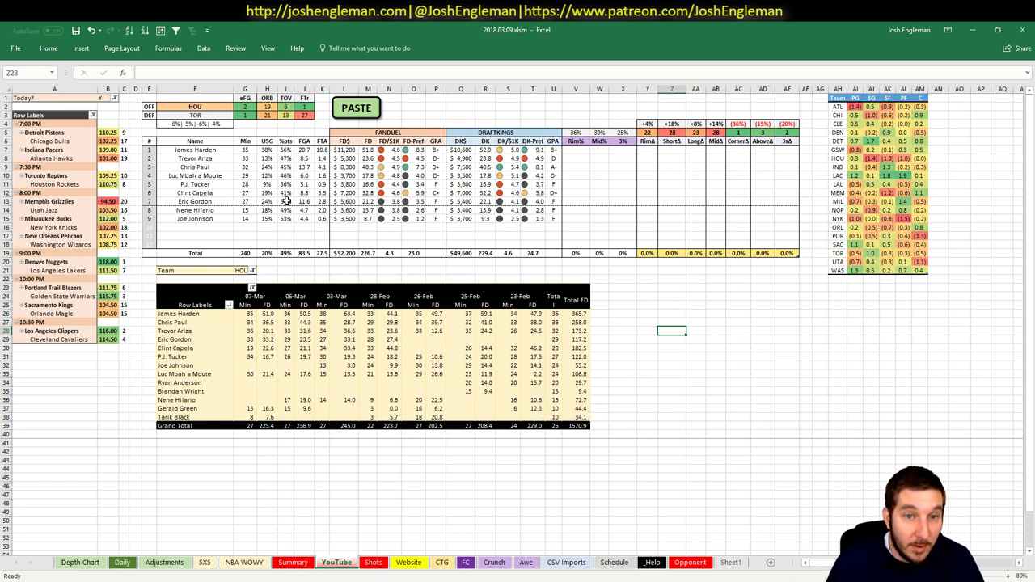
# Step: Examine Clint Capela's 07-Mar minutes and FanDuel score in the Houston game log
pyautogui.click(265, 347)
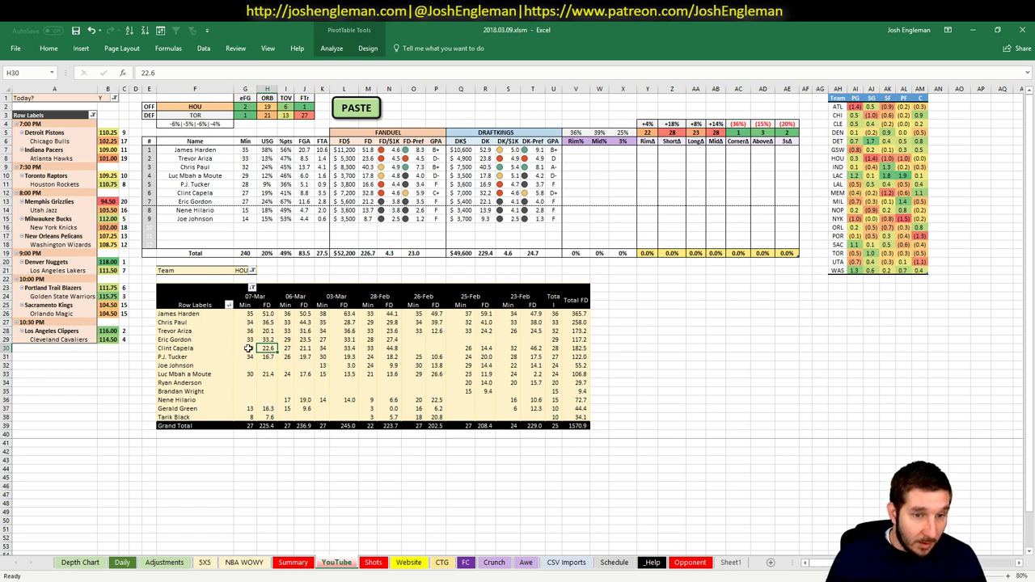
pyautogui.click(246, 349)
pyautogui.click(678, 366)
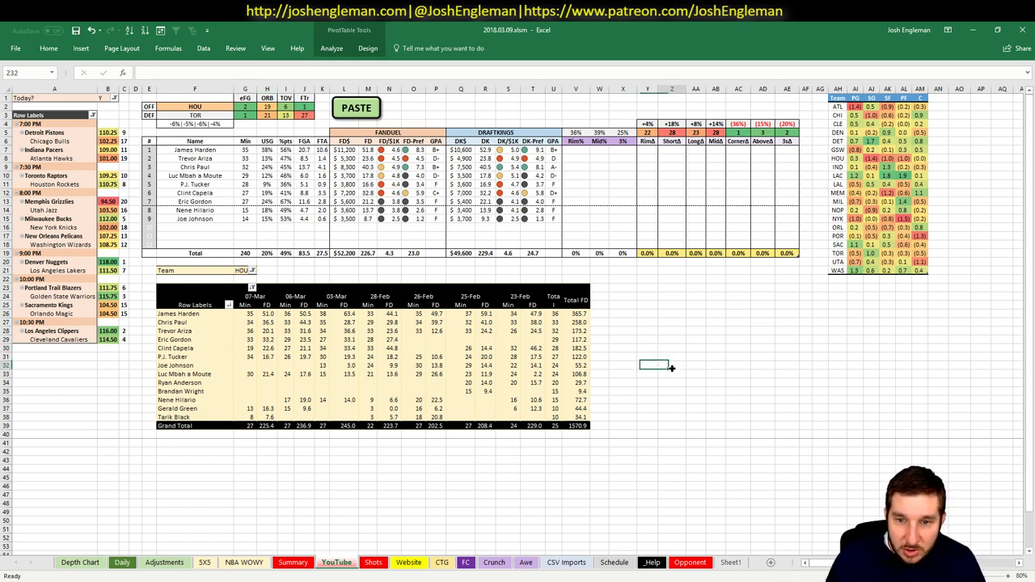
pyautogui.click(608, 364)
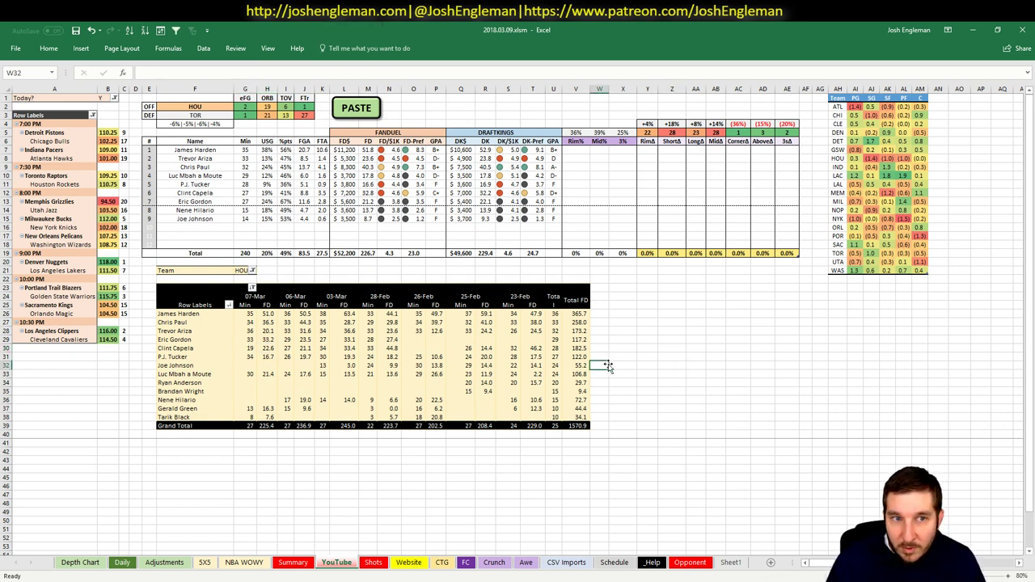
pyautogui.click(247, 350)
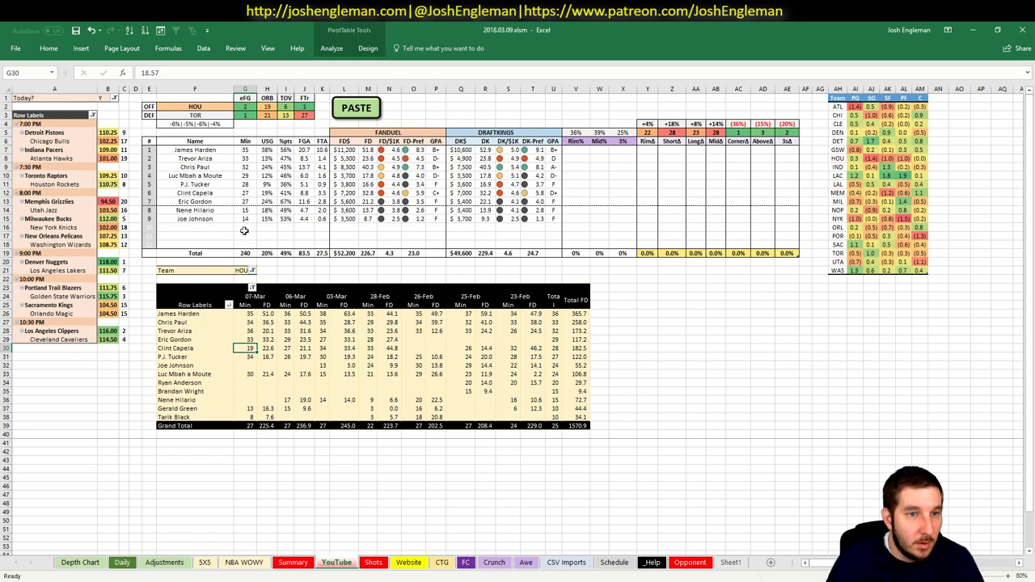
# Step: Review Eric Gordon's projected minutes and FanDuel salary, plus Clint Capela's FanDuel salary
pyautogui.click(245, 201)
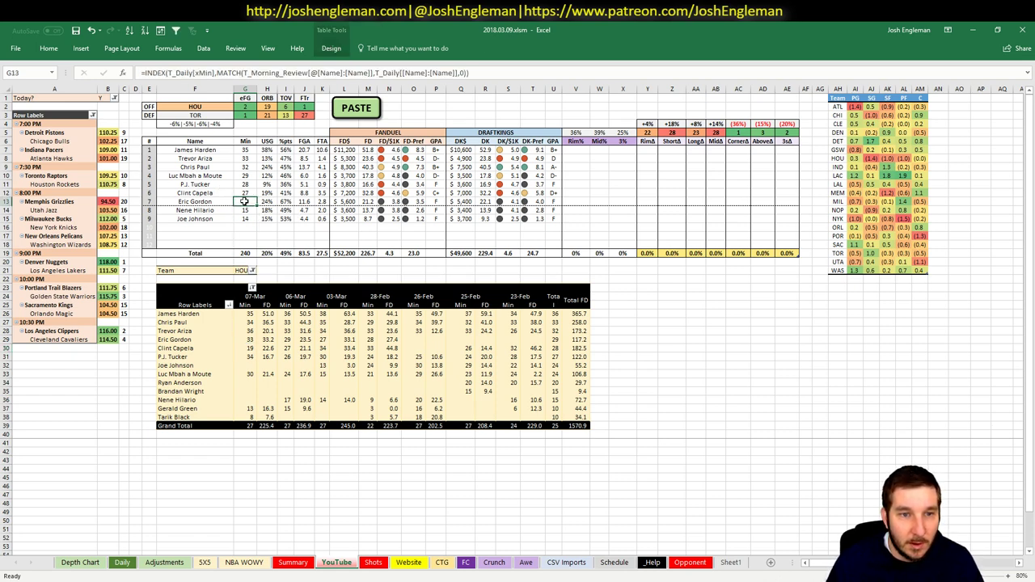
pyautogui.click(337, 201)
pyautogui.click(344, 192)
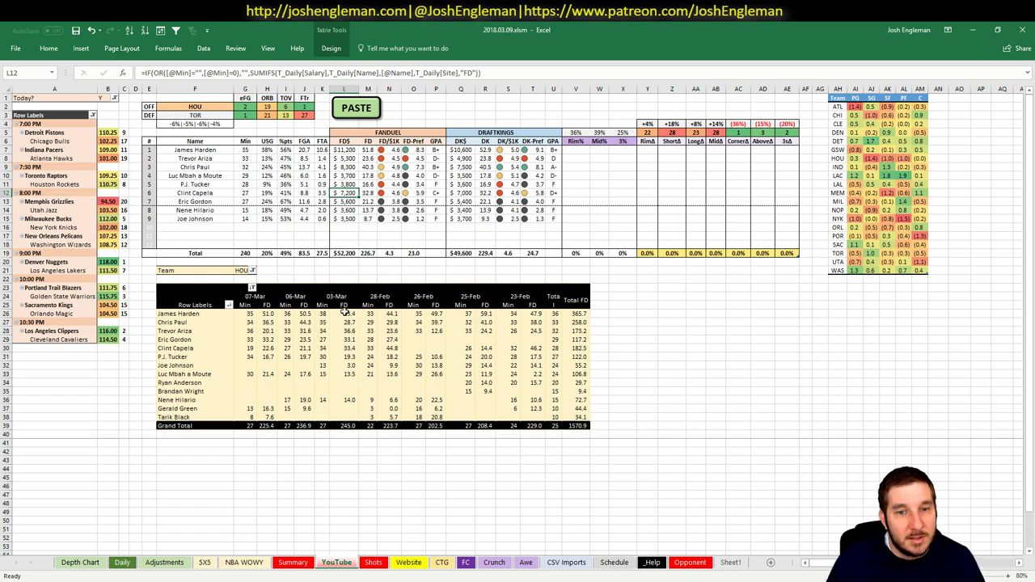
# Step: Select the offensive team cell above the projection table
pyautogui.click(322, 270)
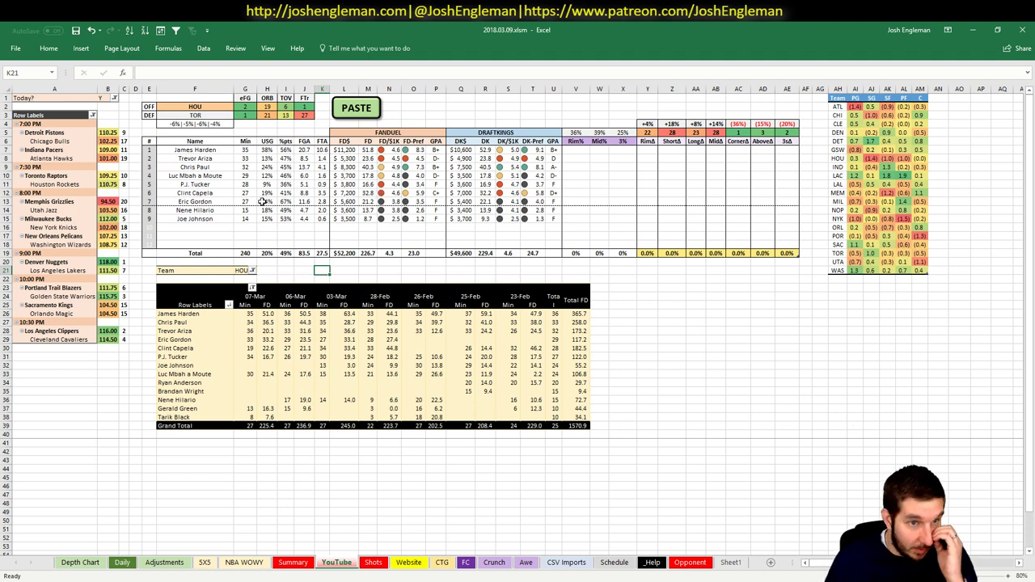
pyautogui.click(198, 106)
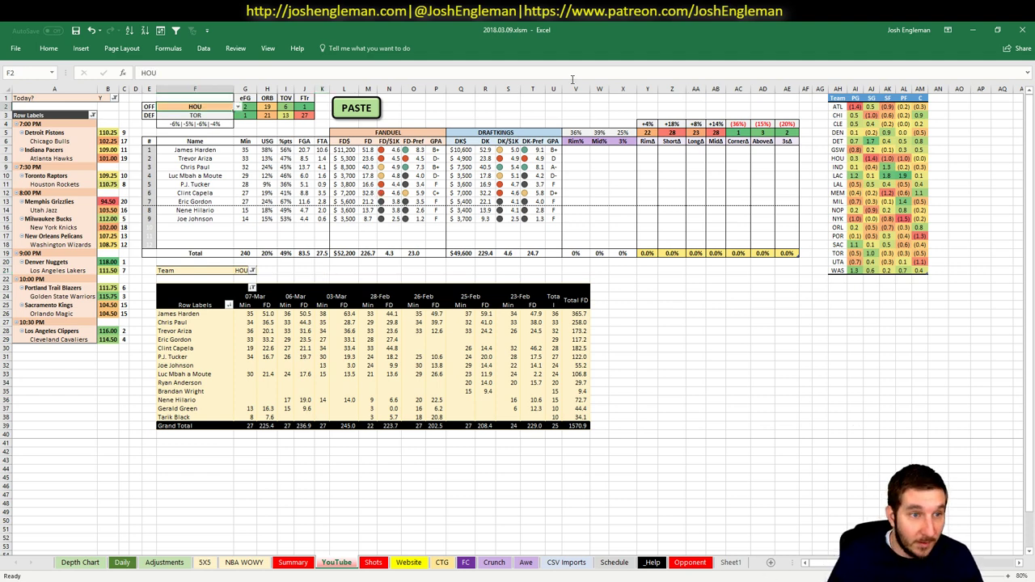
pyautogui.hotkey('alt', 'Tab')
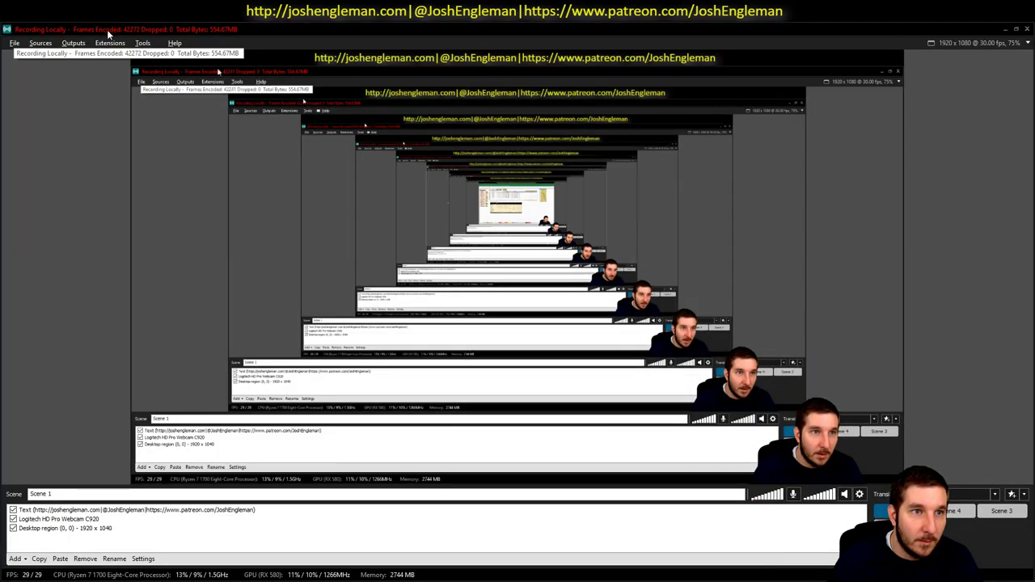
pyautogui.click(72, 43)
pyautogui.press('Escape')
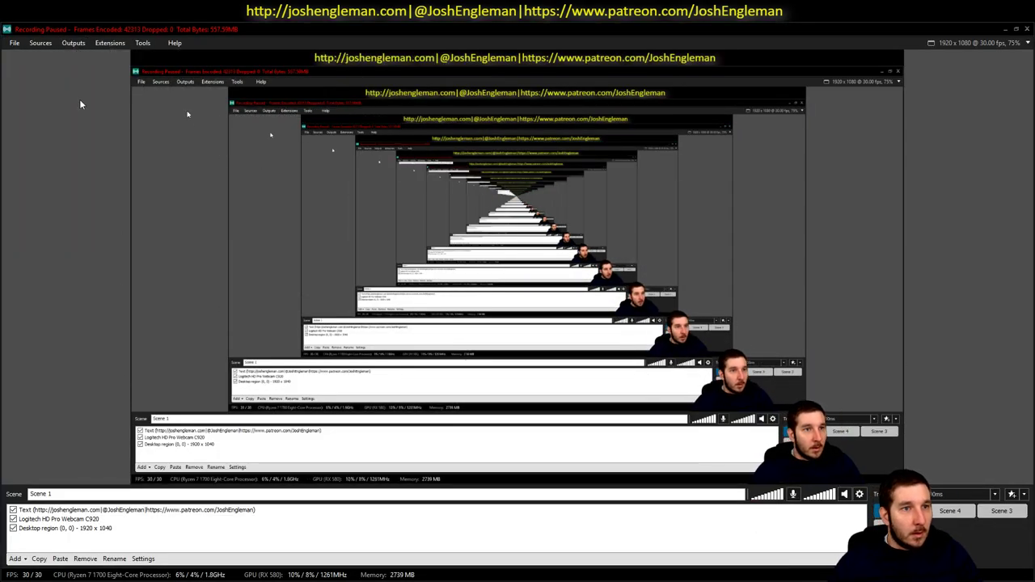
pyautogui.hotkey('alt', 'Tab')
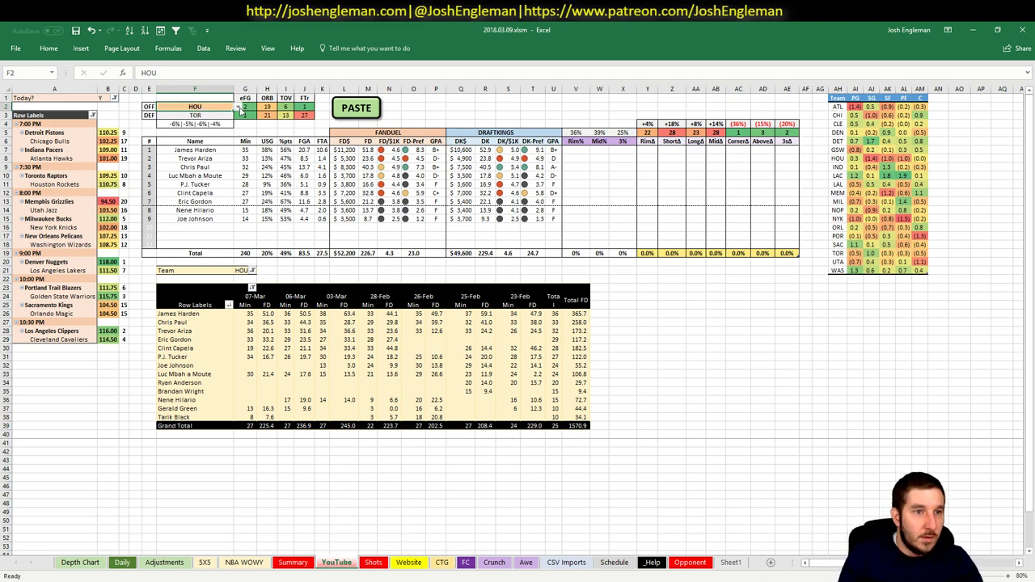
# Step: Set the offensive team and the game log's team filter to MEM, and check JaMychal Green's FanDuel value per $1K
pyautogui.write('<')
pyautogui.press('BackSpace')
pyautogui.write('MEM')
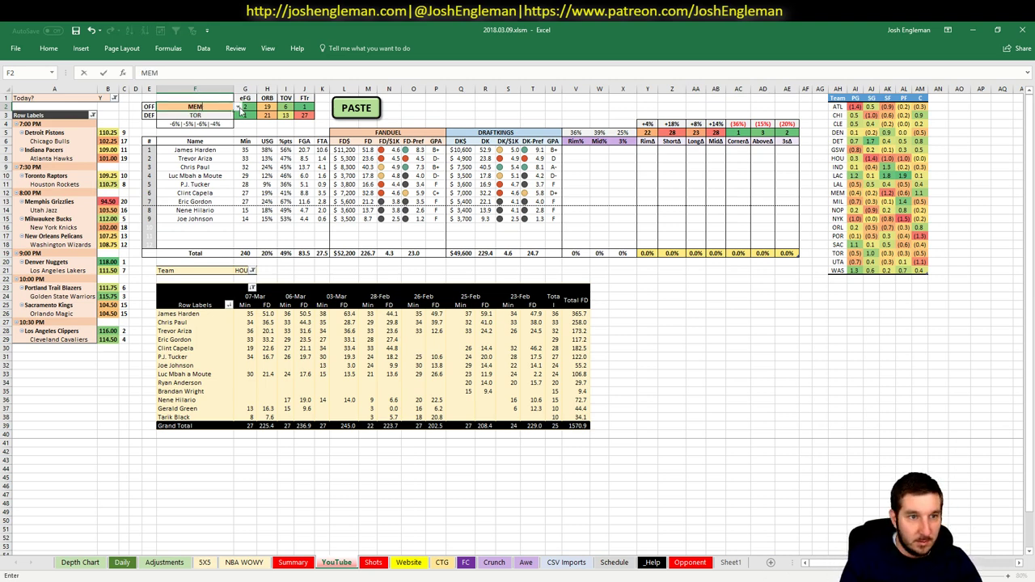
pyautogui.press('Return')
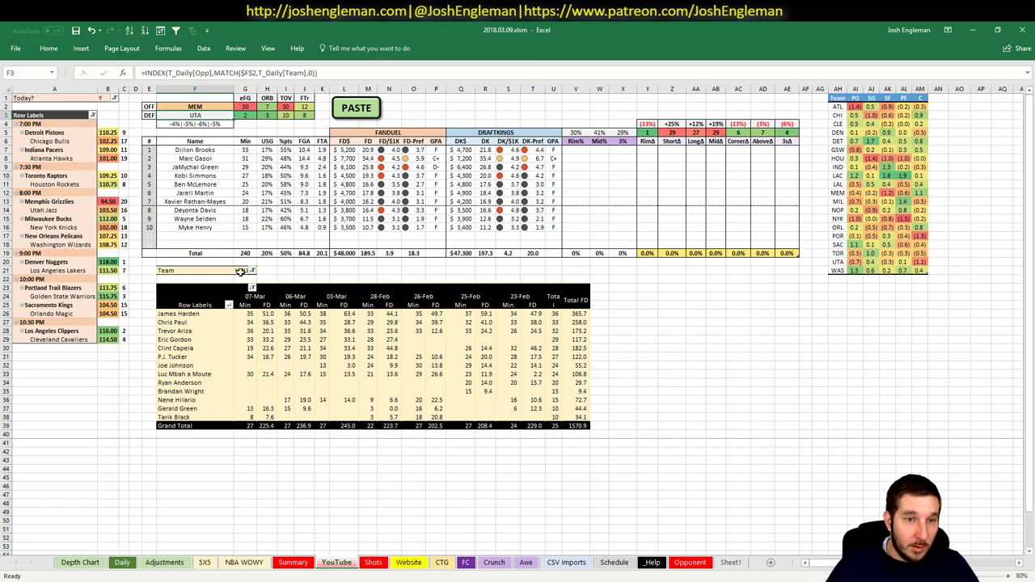
pyautogui.click(241, 270)
pyautogui.write('MEM')
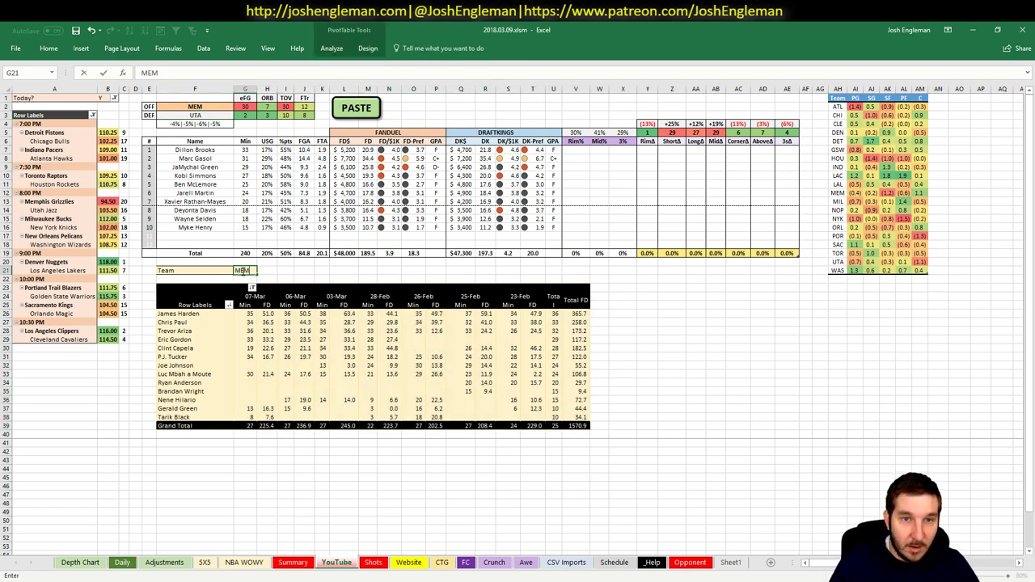
pyautogui.press('Return')
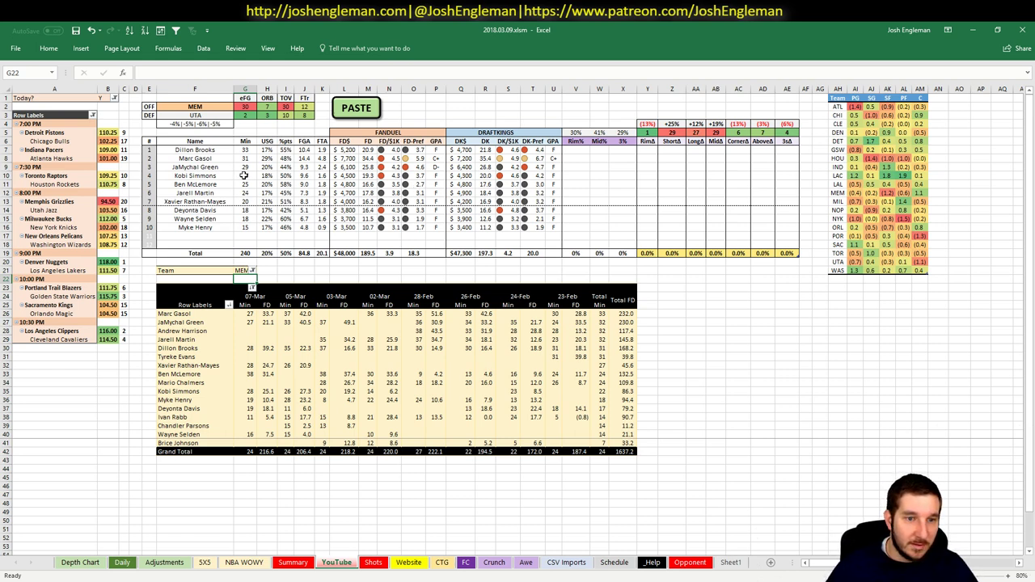
pyautogui.click(391, 167)
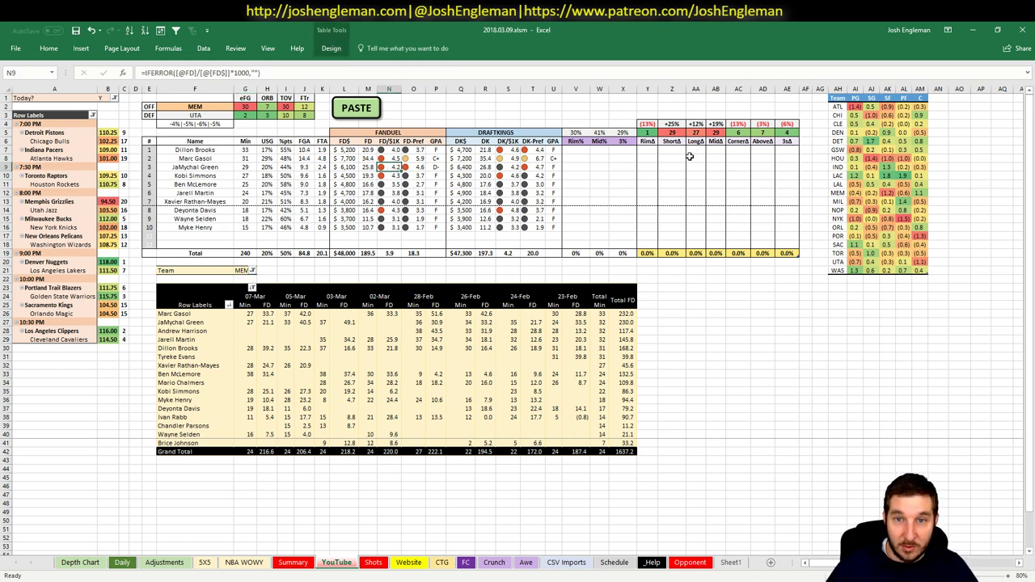
# Step: Set both the offensive team and the game log's team filter to UTA
pyautogui.click(222, 108)
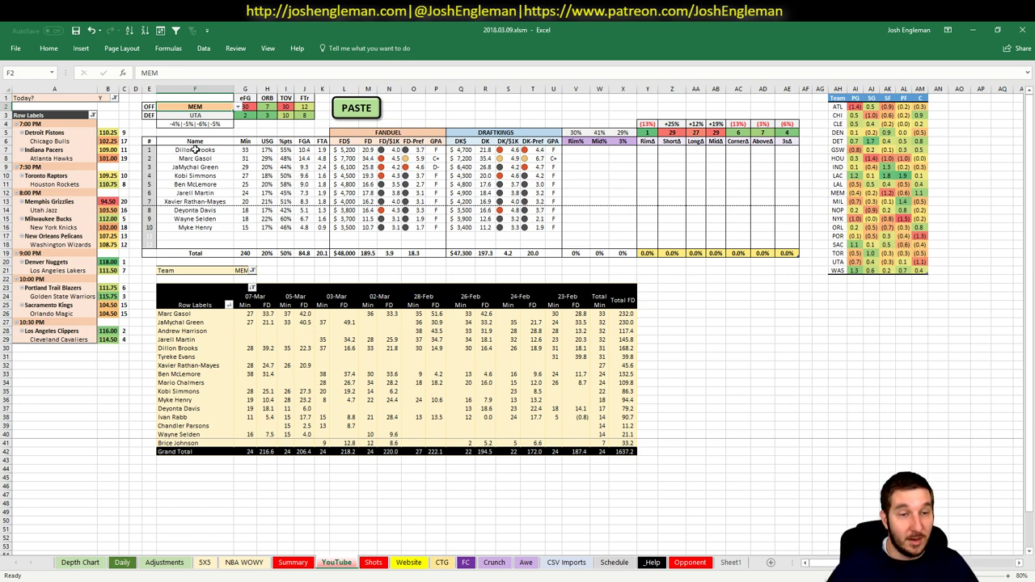
pyautogui.write('UTA')
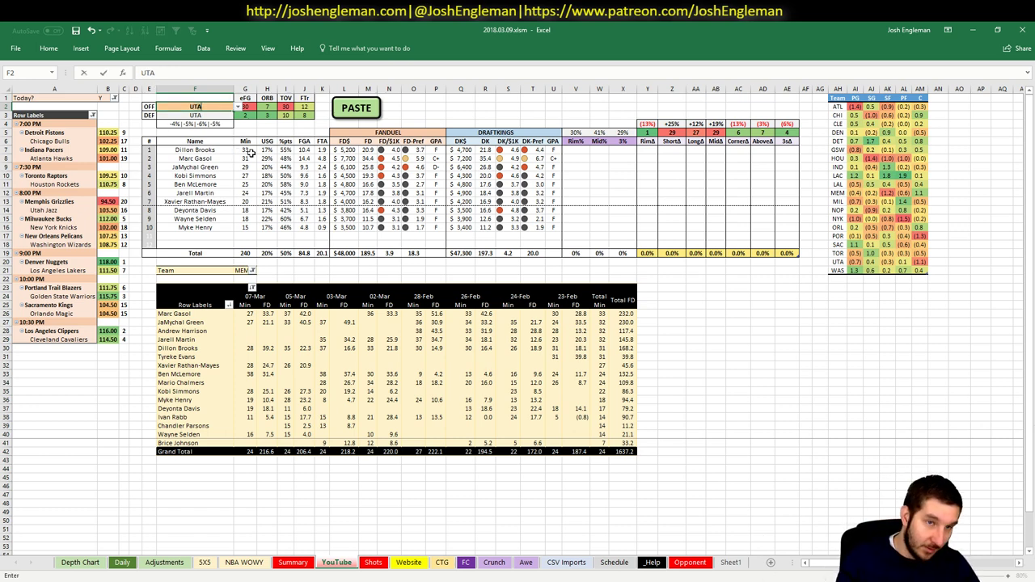
pyautogui.press('Return')
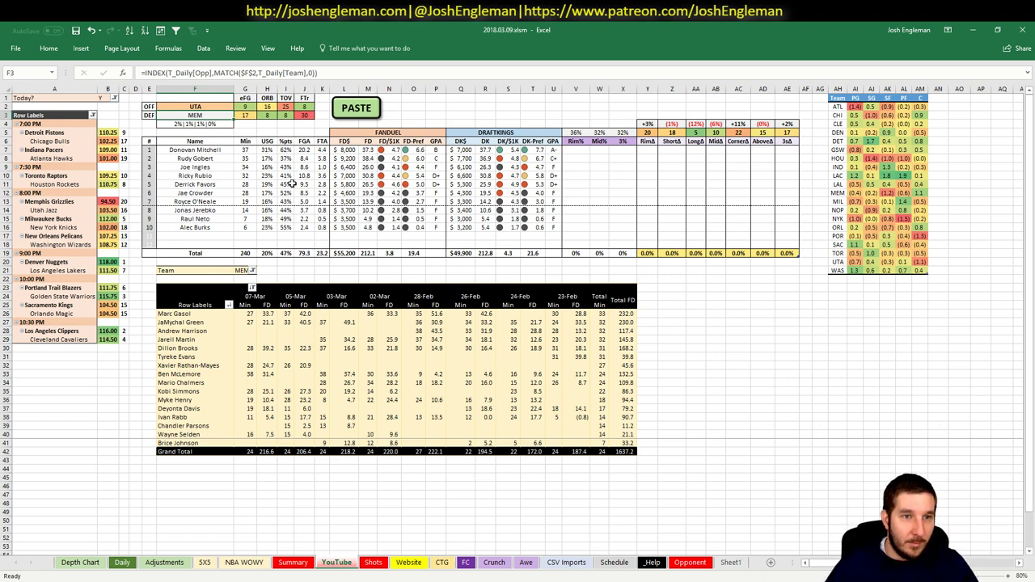
pyautogui.click(715, 356)
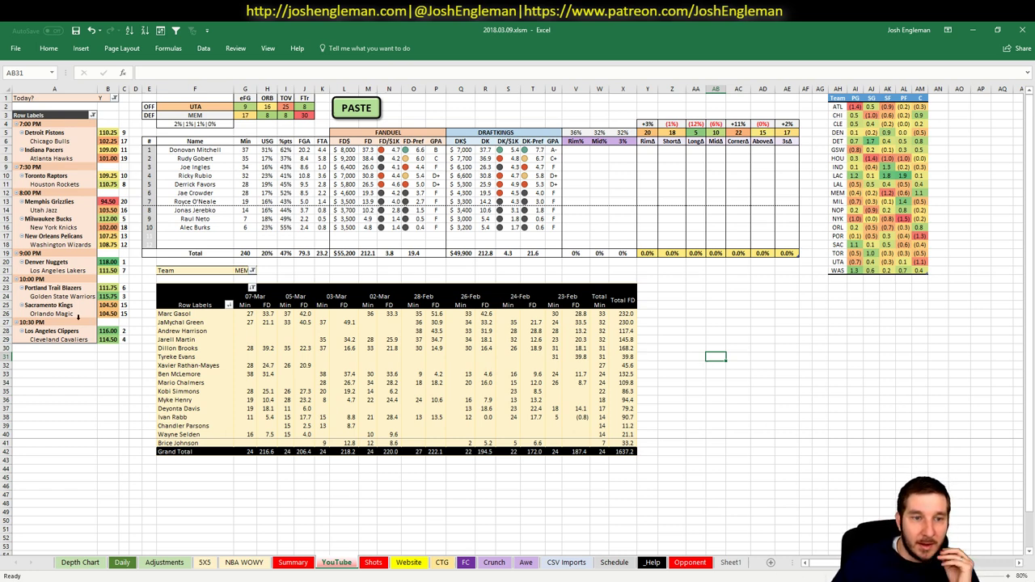
pyautogui.click(241, 271)
pyautogui.write('UTA')
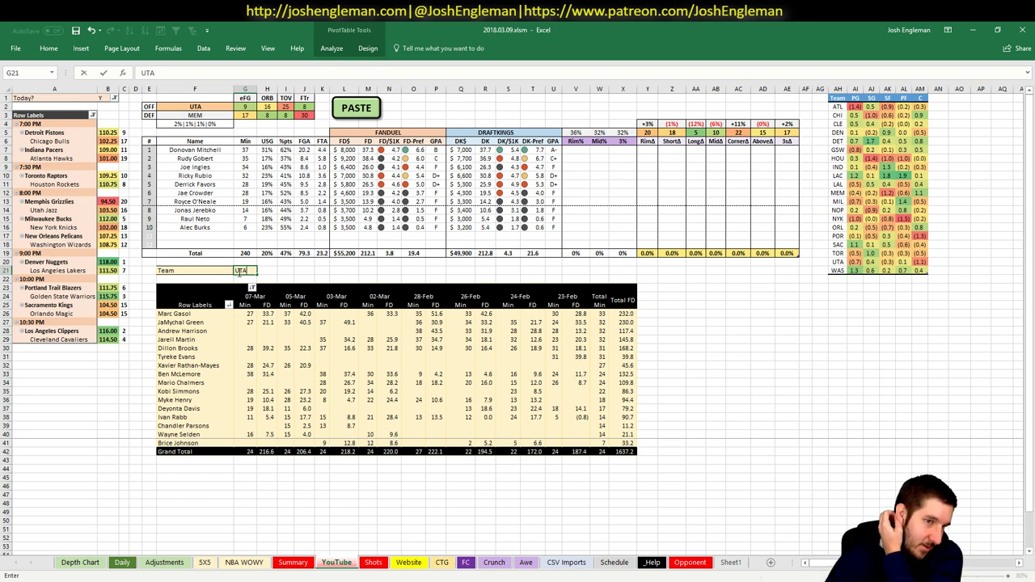
pyautogui.press('Return')
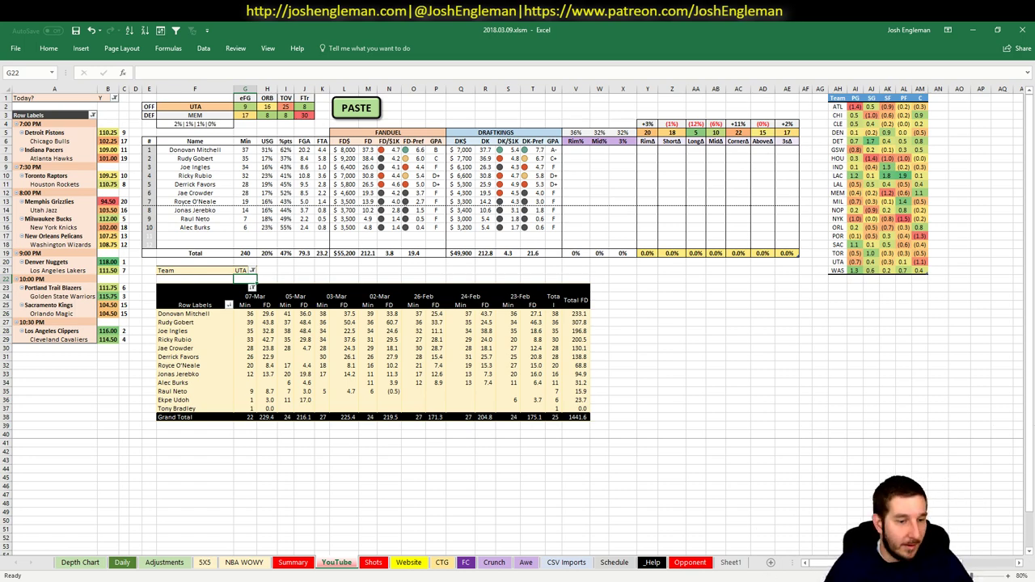
# Step: Switch to Fantasy Cruncher, review Rudy Gobert's game history from the list of centers, and return to the Excel workbook
pyautogui.hotkey('alt', 'Tab')
pyautogui.click(236, 122)
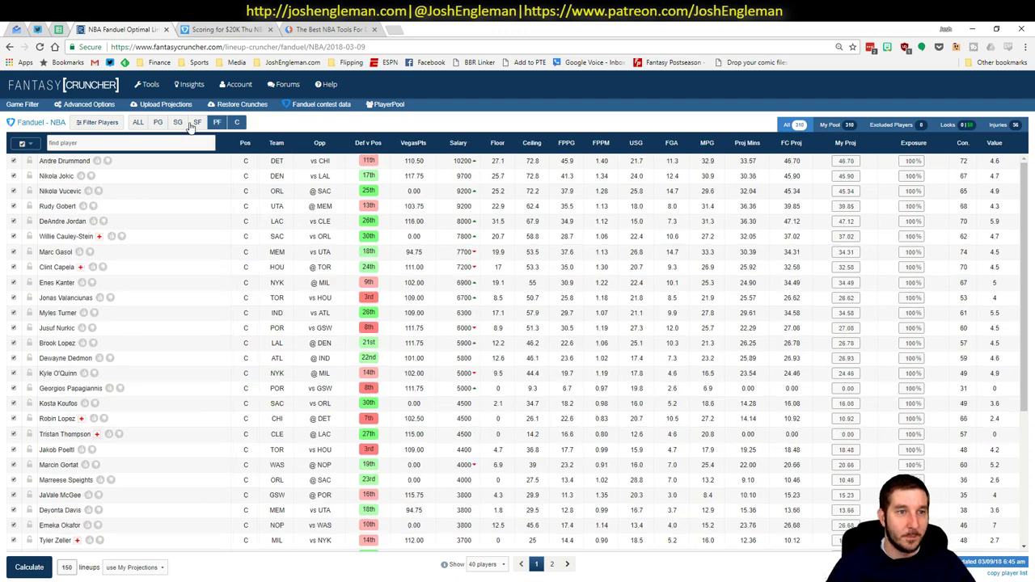
pyautogui.click(67, 208)
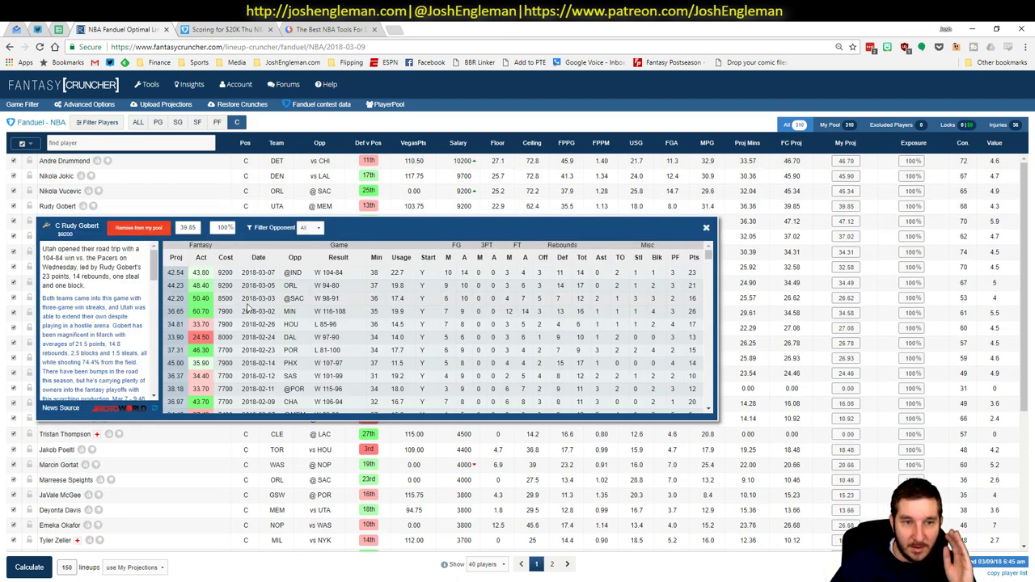
pyautogui.click(706, 228)
pyautogui.hotkey('alt', 'Tab')
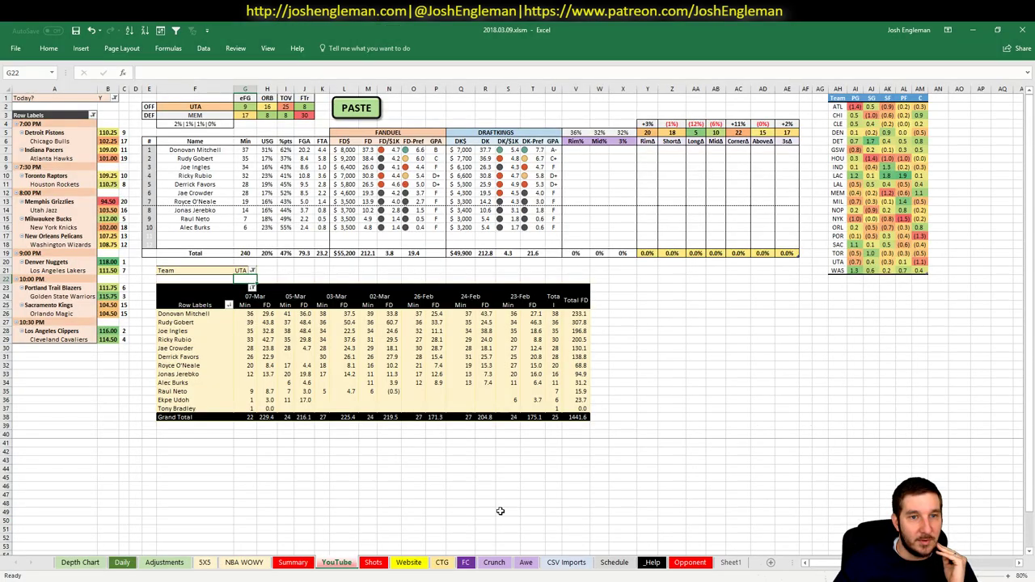
# Step: Review Rudy Gobert's FanDuel GPA grade and salary, and highlight Donovan Mitchell's projection row
pyautogui.click(508, 511)
pyautogui.click(792, 366)
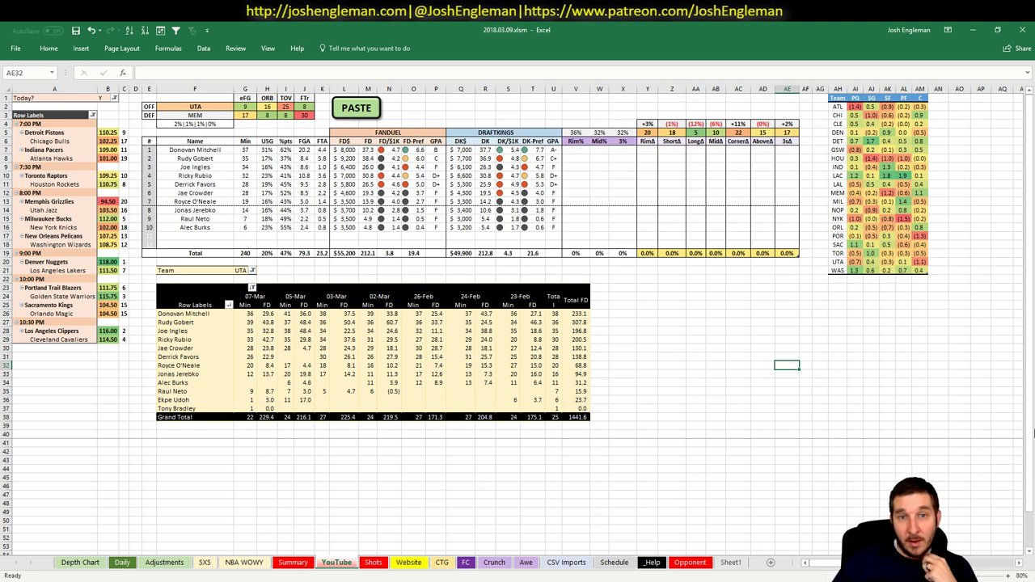
pyautogui.click(437, 159)
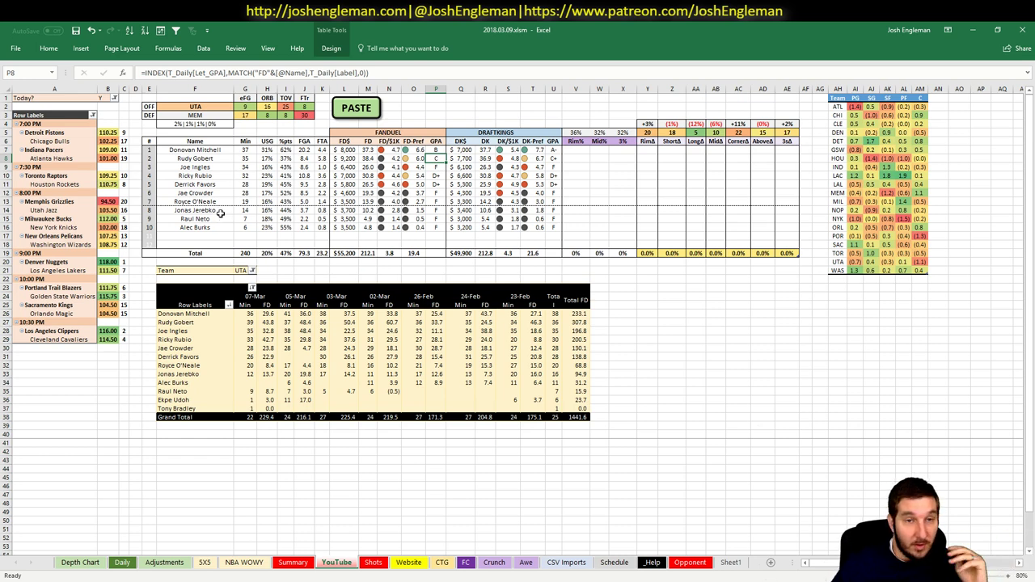
pyautogui.click(284, 271)
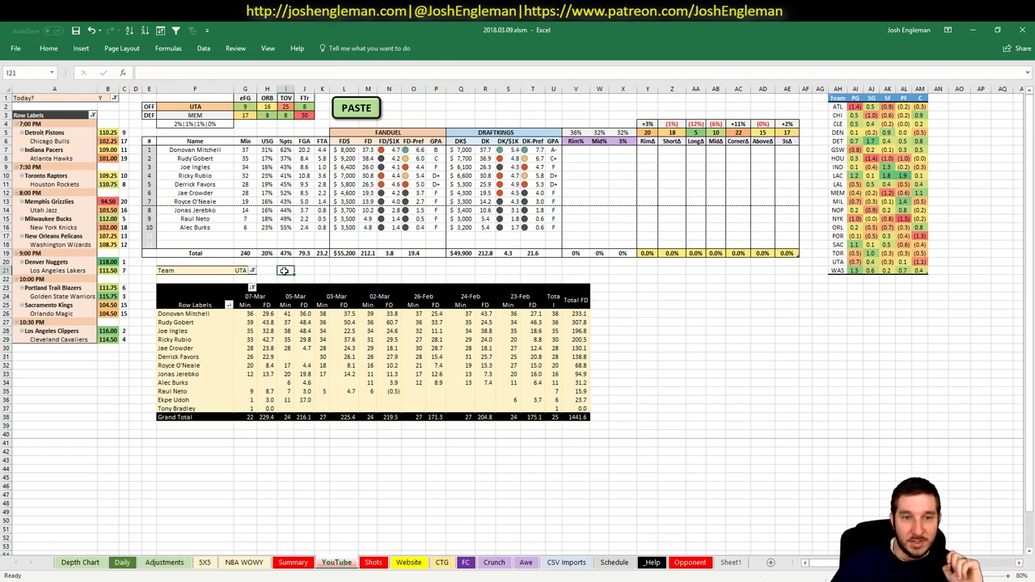
pyautogui.click(355, 159)
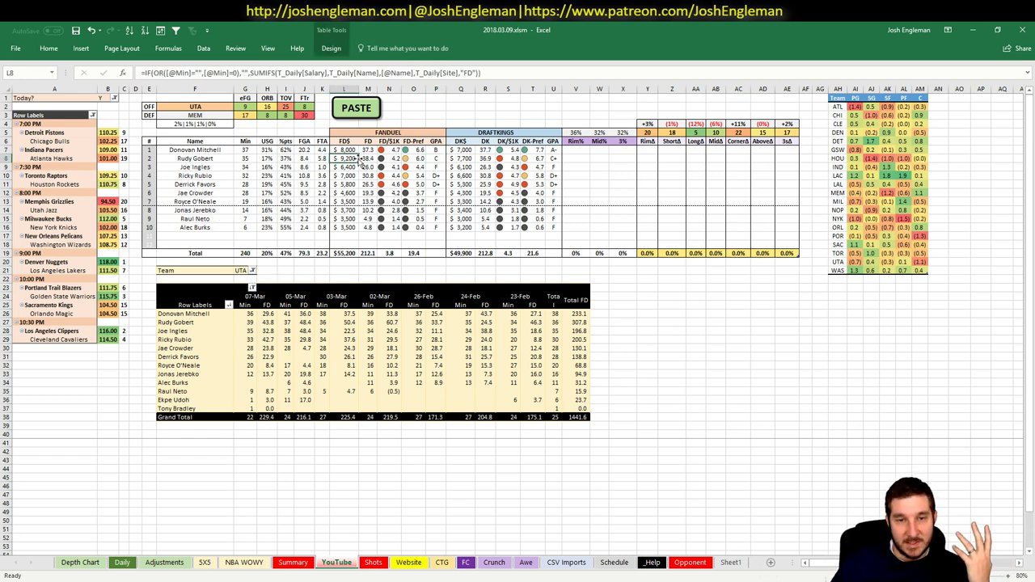
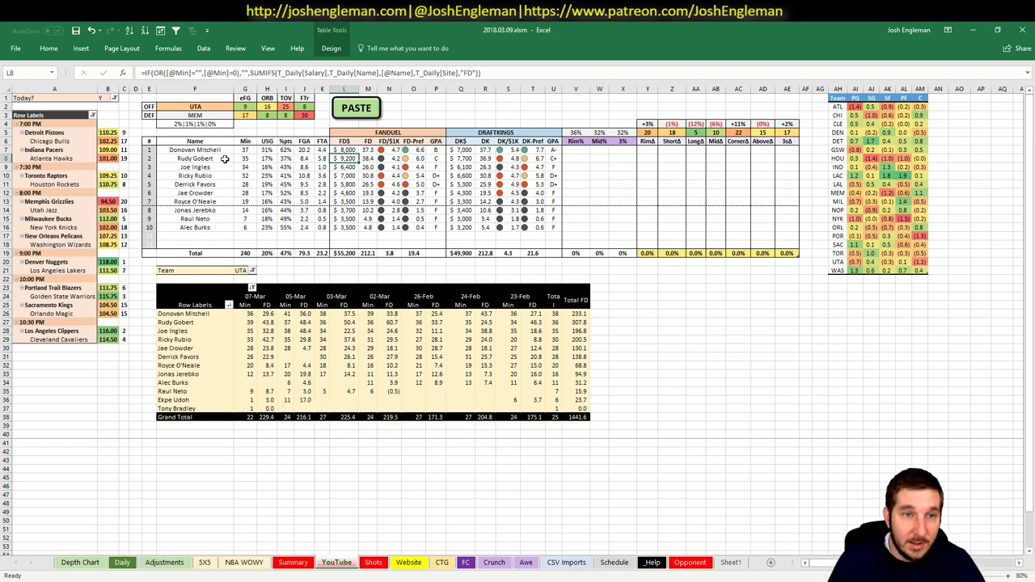
pyautogui.moveTo(191, 150); pyautogui.dragTo(611, 152)
# Step: Change the offensive team to MIL to load its projections against New York
pyautogui.click(203, 107)
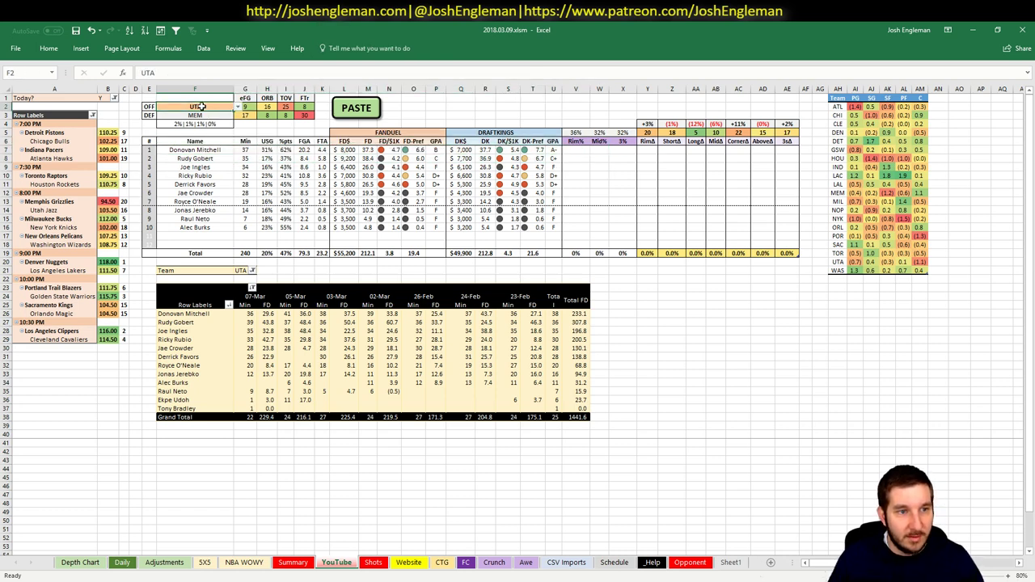
pyautogui.write('MIL')
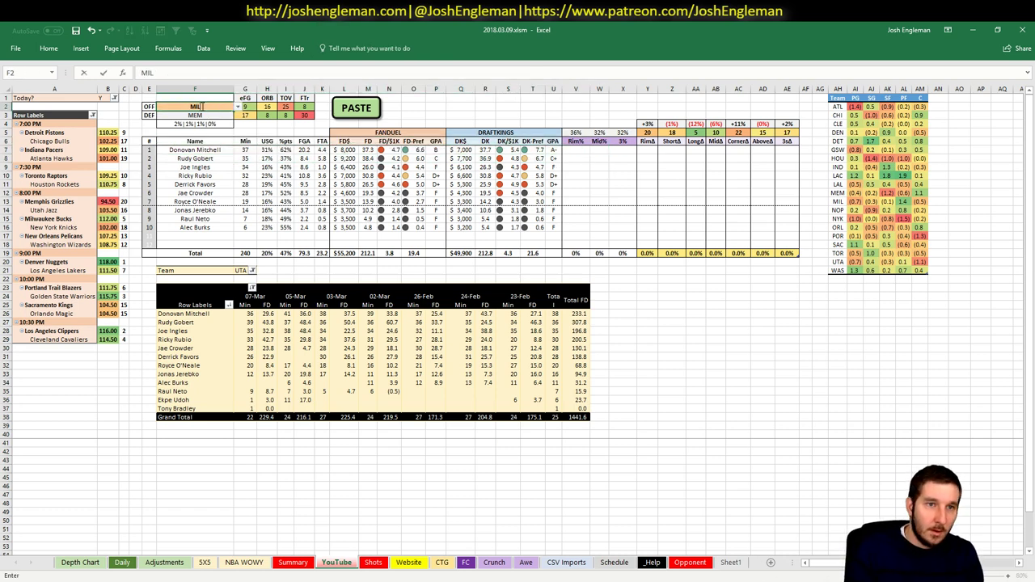
pyautogui.press('Return')
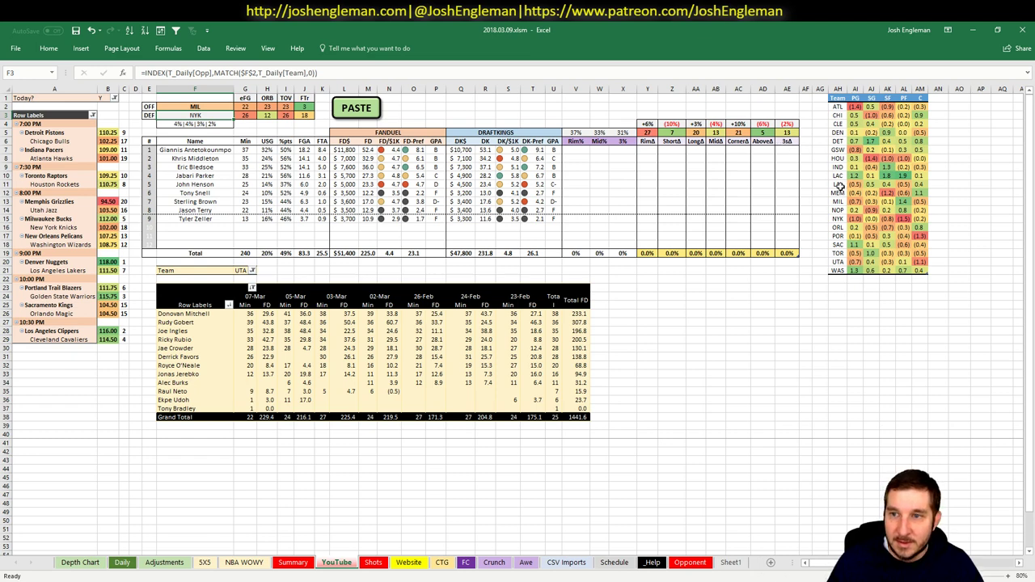
# Step: Examine the MIL row in the table of team values by position and Giannis Antetokounmpo's FanDuel salary
pyautogui.moveTo(837, 202); pyautogui.dragTo(926, 203)
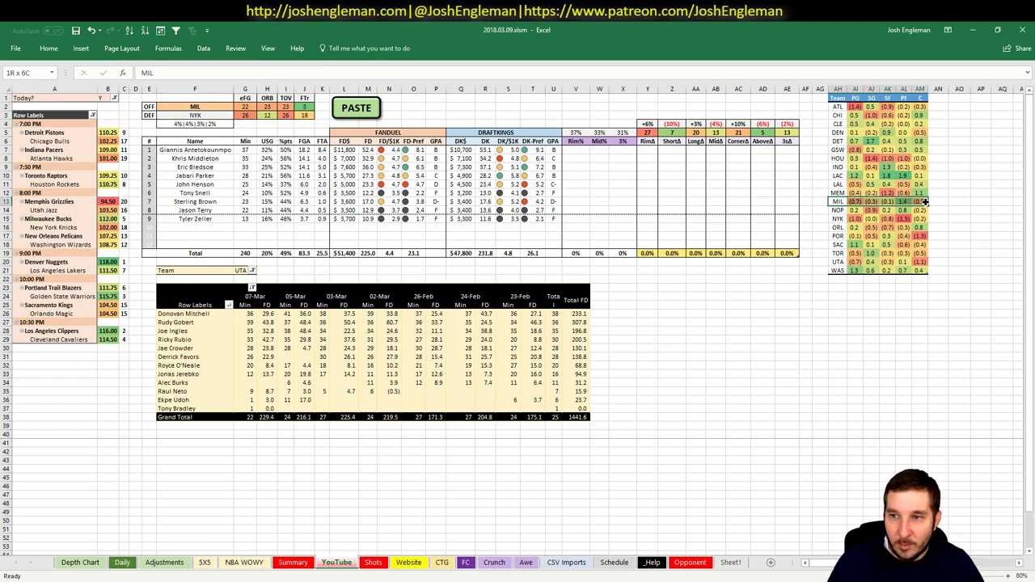
pyautogui.click(733, 315)
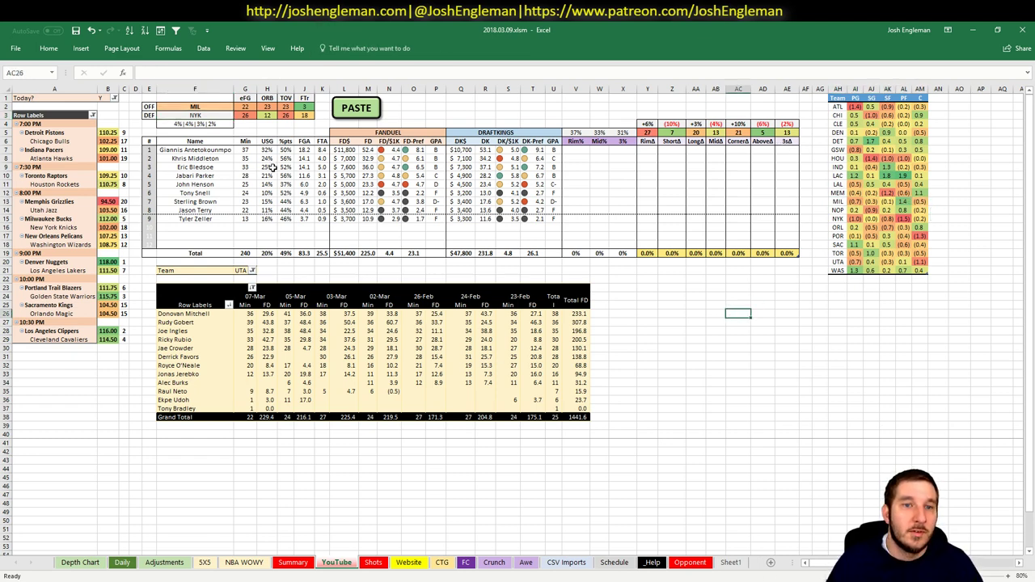
pyautogui.click(347, 150)
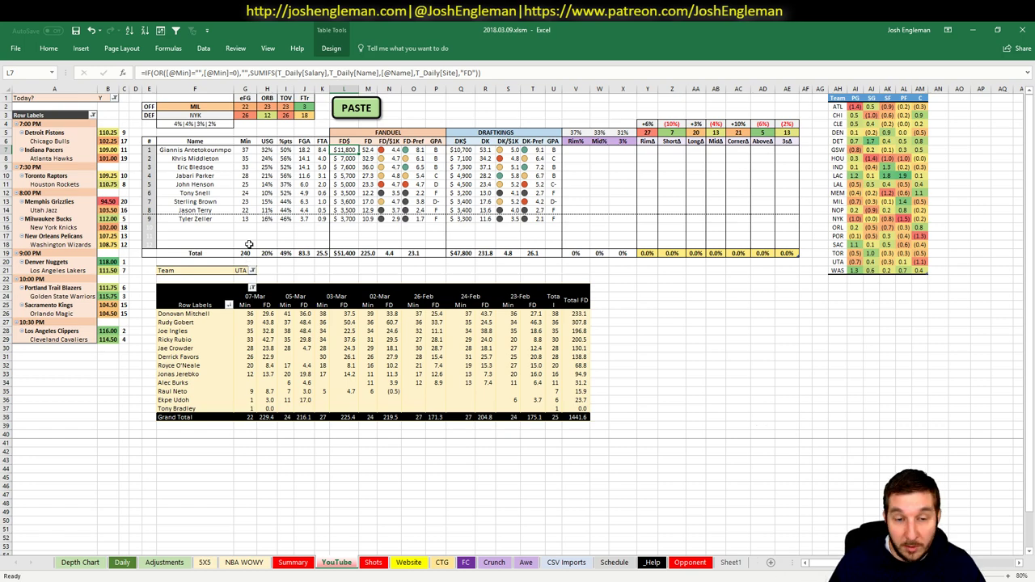
# Step: Highlight Giannis Antetokounmpo's row among the power forwards in the 5X5 sheet, and return to the YouTube sheet
pyautogui.click(206, 562)
pyautogui.scroll(5, 253, 298)
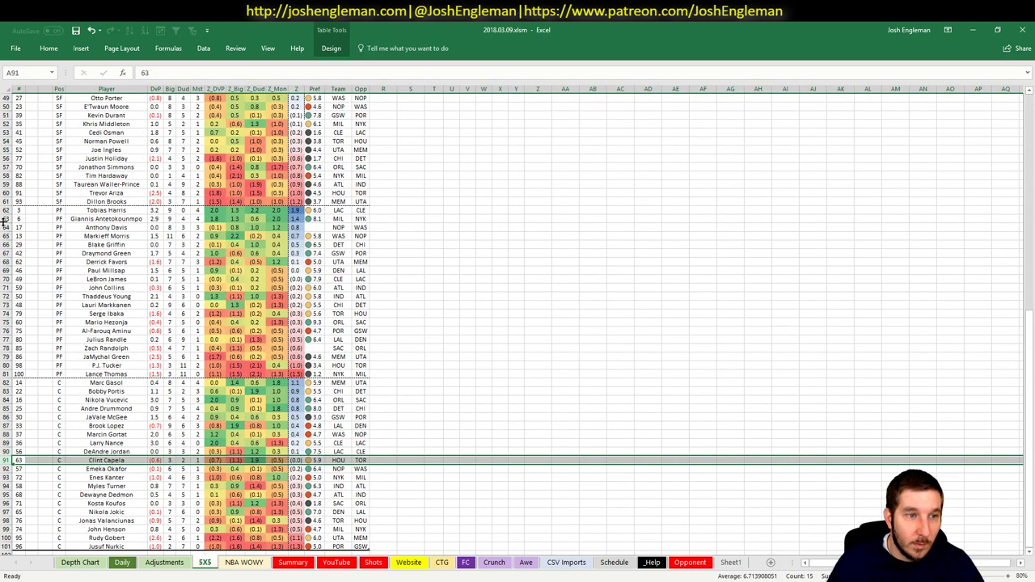
pyautogui.click(6, 219)
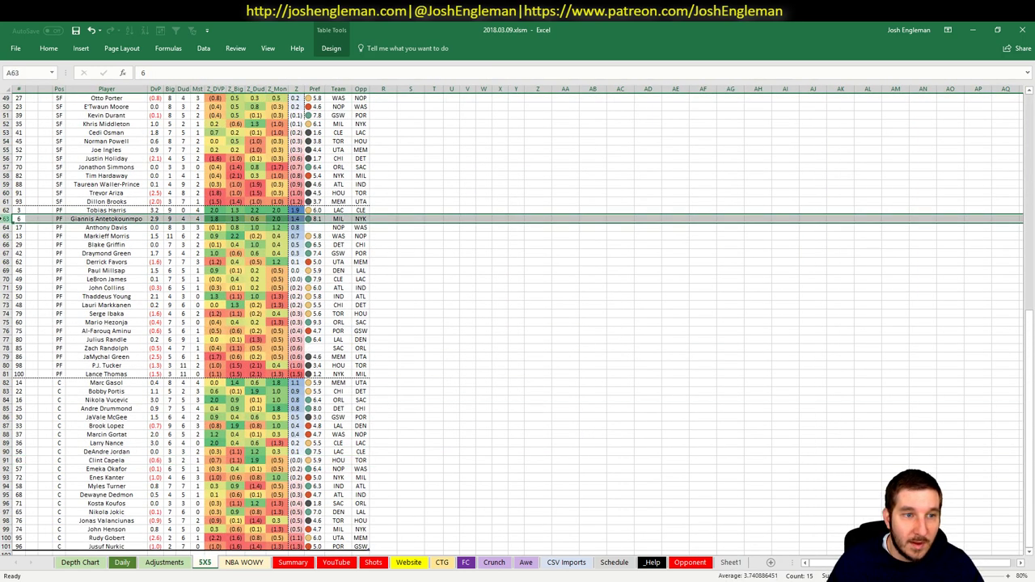
pyautogui.click(258, 565)
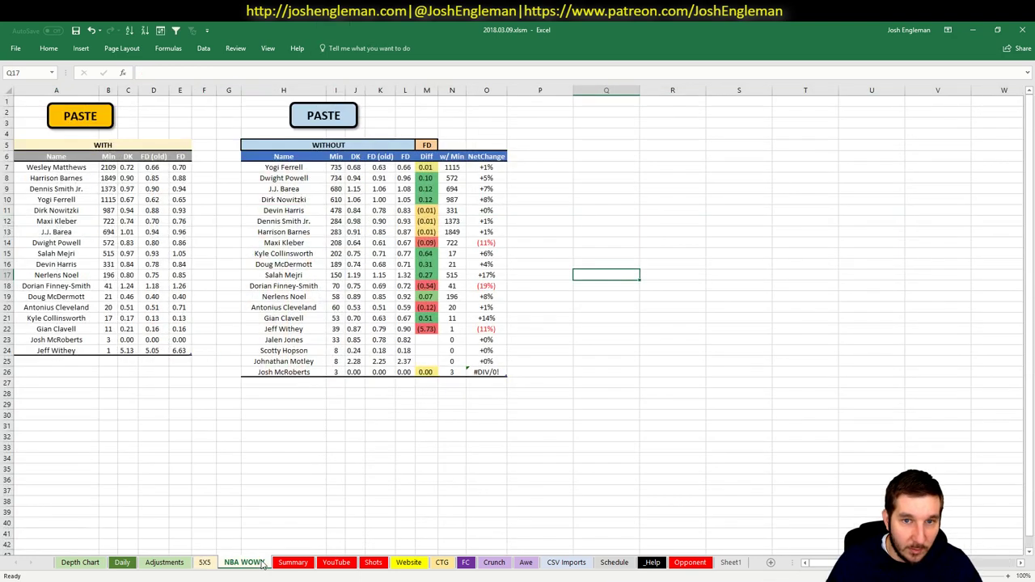
pyautogui.click(334, 566)
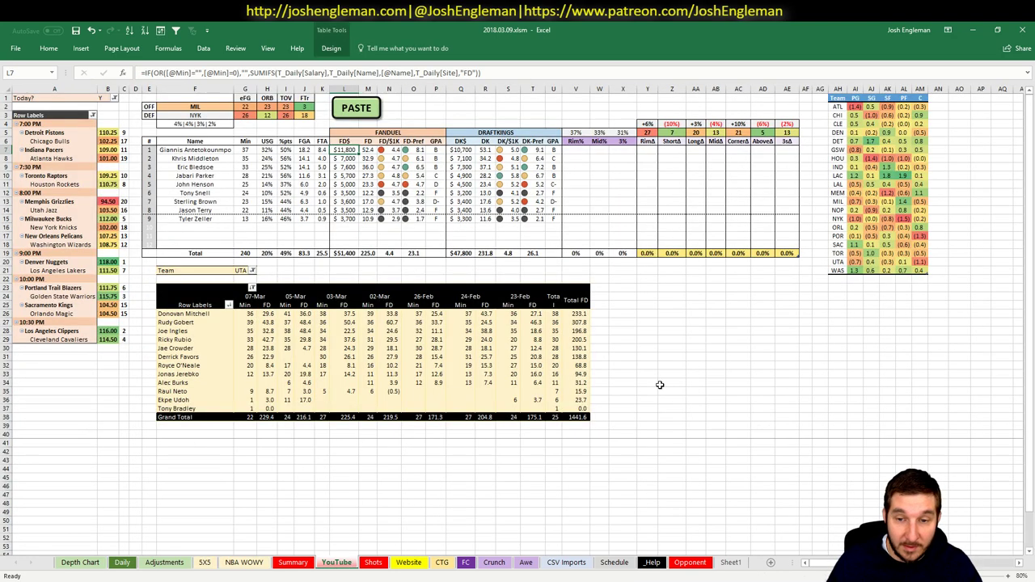
pyautogui.click(620, 310)
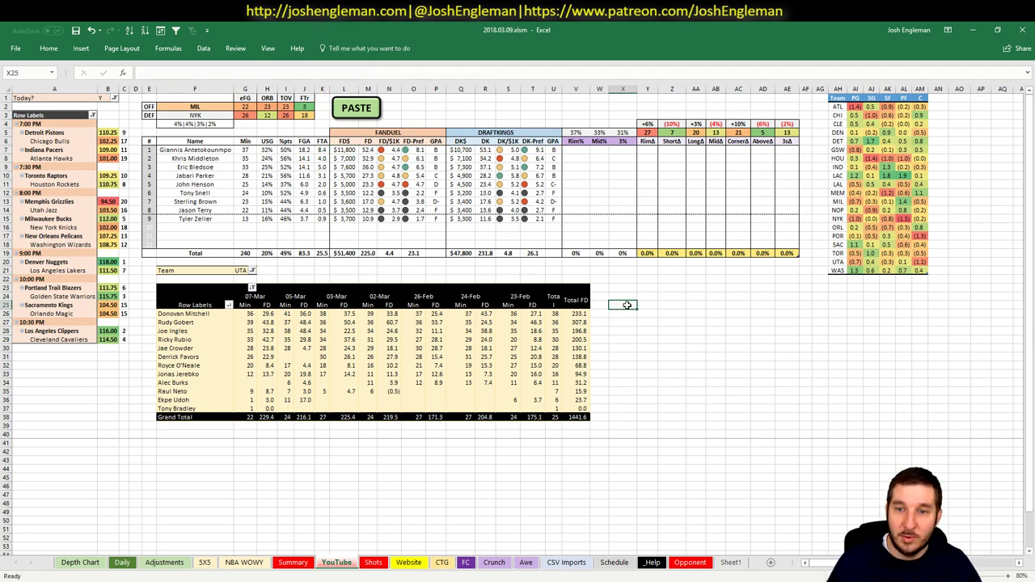
# Step: Set the team filter of the recent-games pivot table to MIL
pyautogui.click(246, 272)
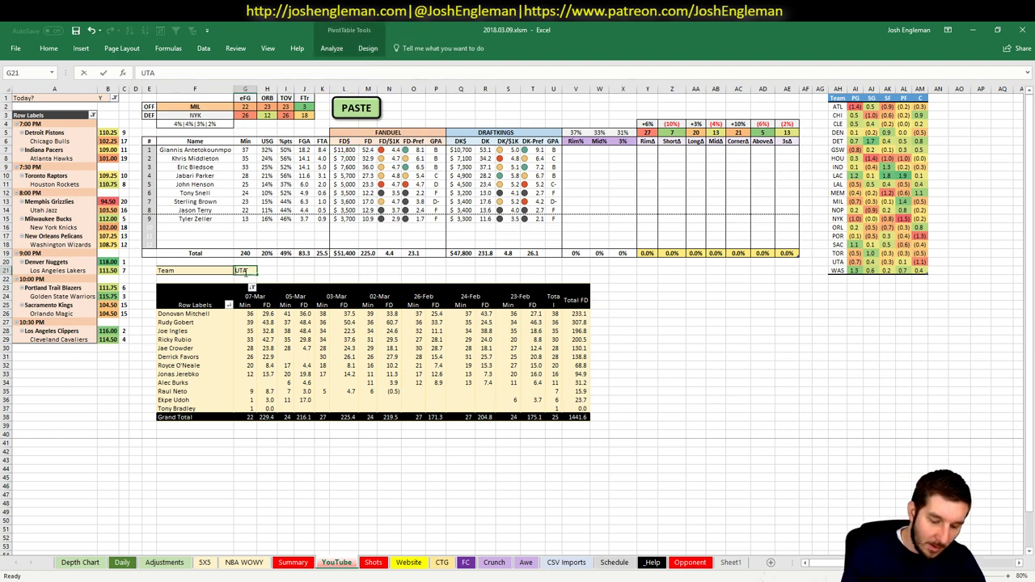
pyautogui.write('MIL')
pyautogui.press('Return')
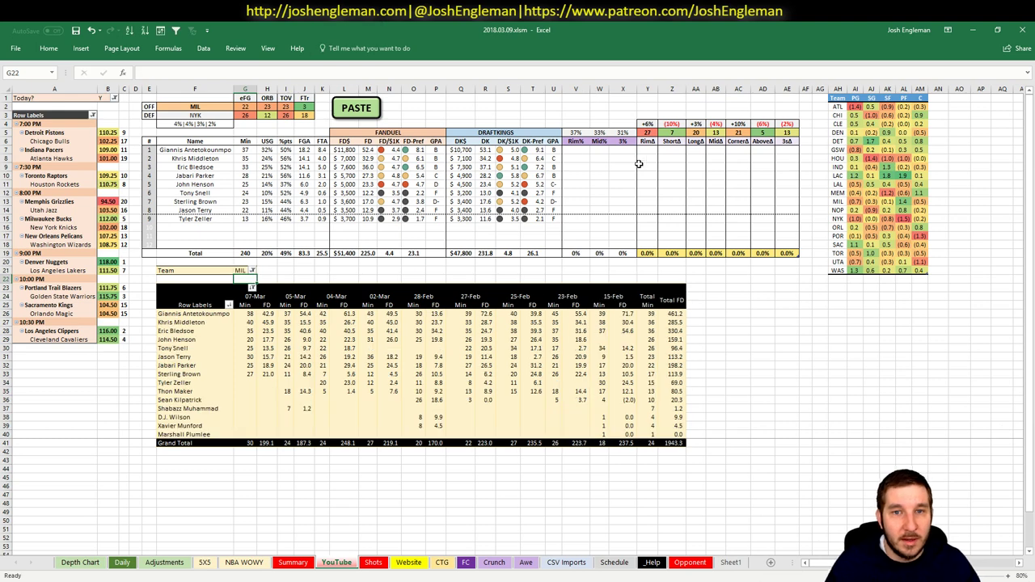
# Step: Check Giannis Antetokounmpo's projected usage, and compare Khris Middleton's FanDuel salary with his 07-Mar FanDuel points
pyautogui.click(264, 151)
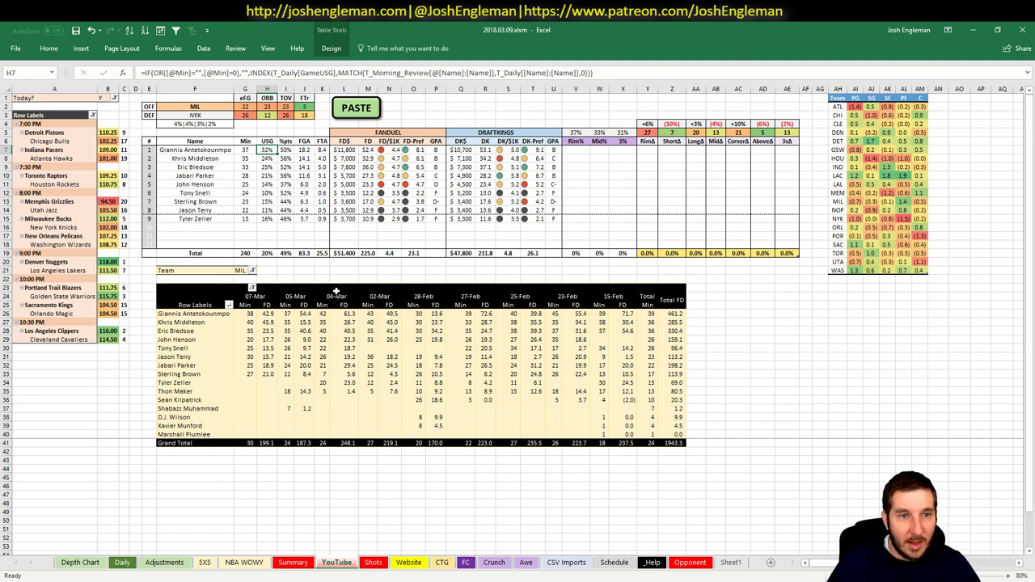
pyautogui.click(300, 269)
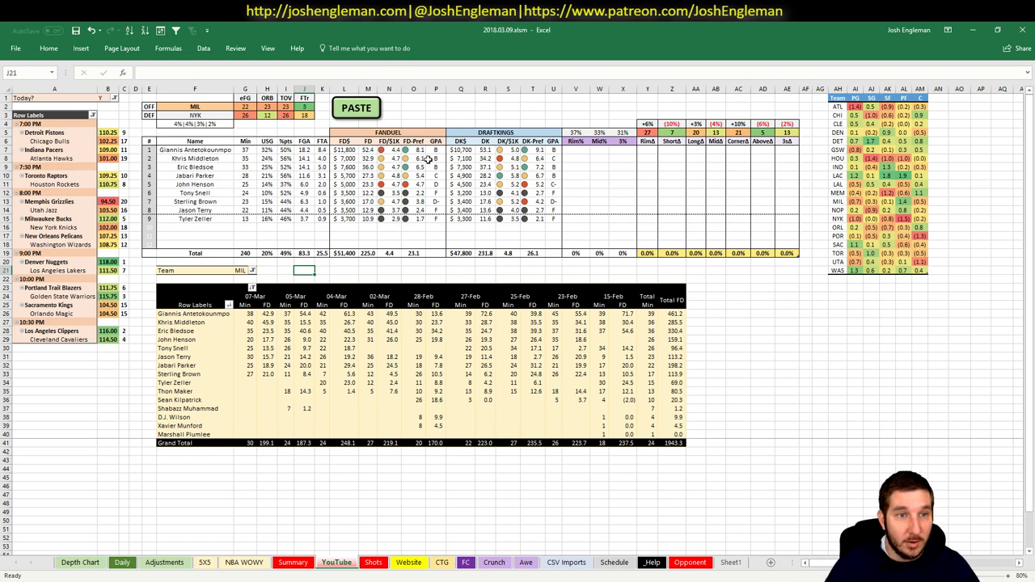
pyautogui.click(352, 159)
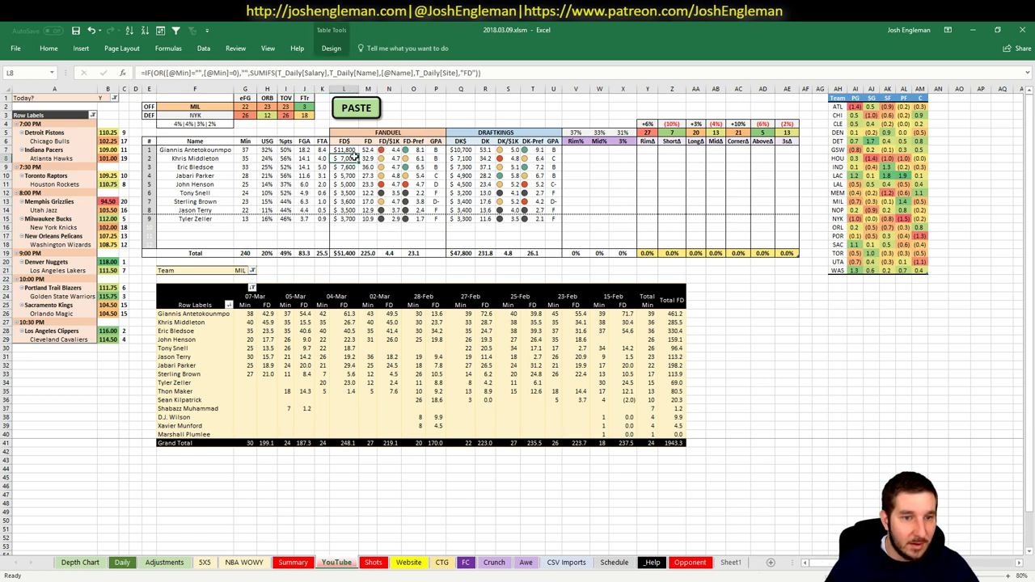
pyautogui.click(268, 323)
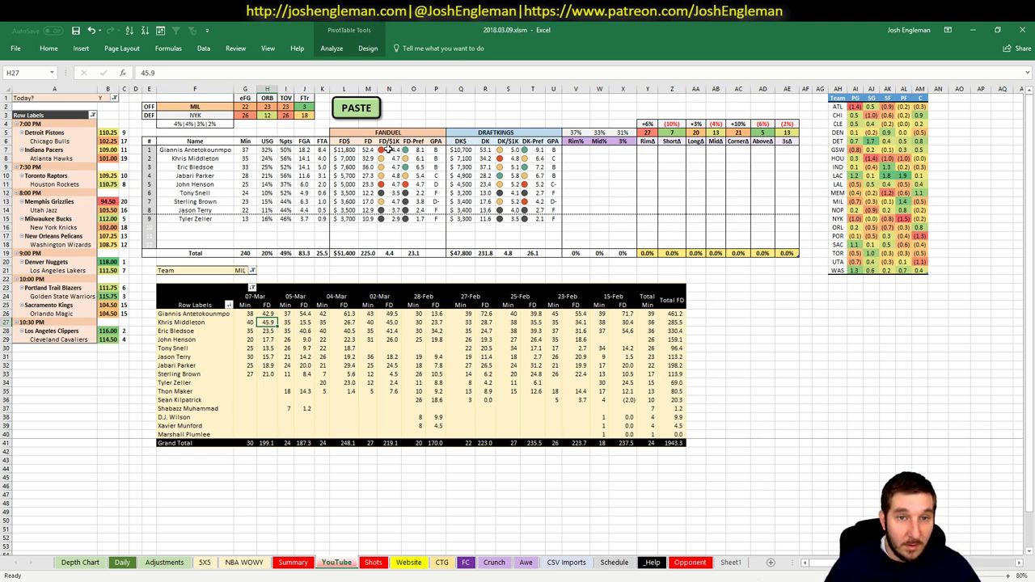
pyautogui.click(352, 159)
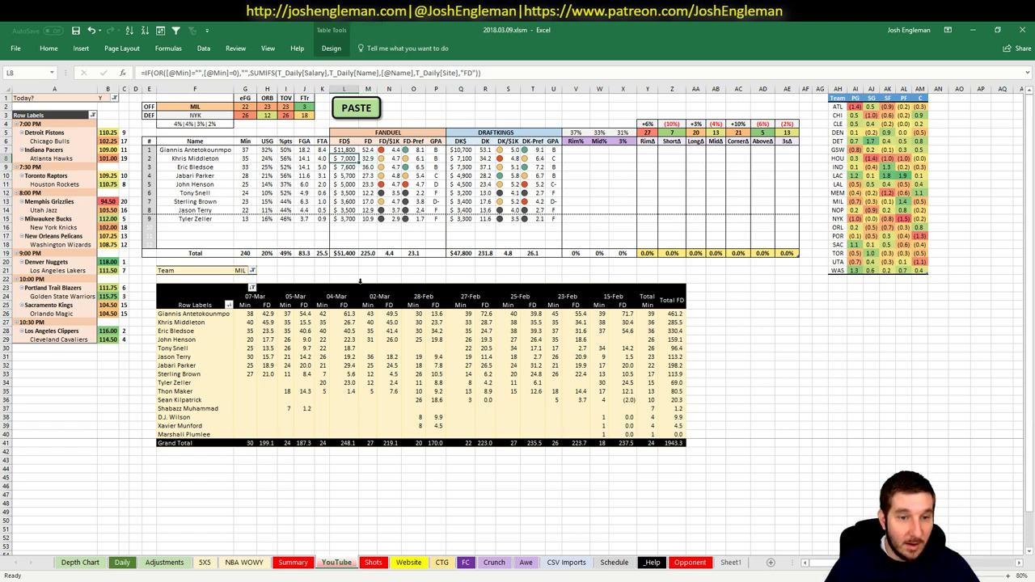
pyautogui.click(260, 322)
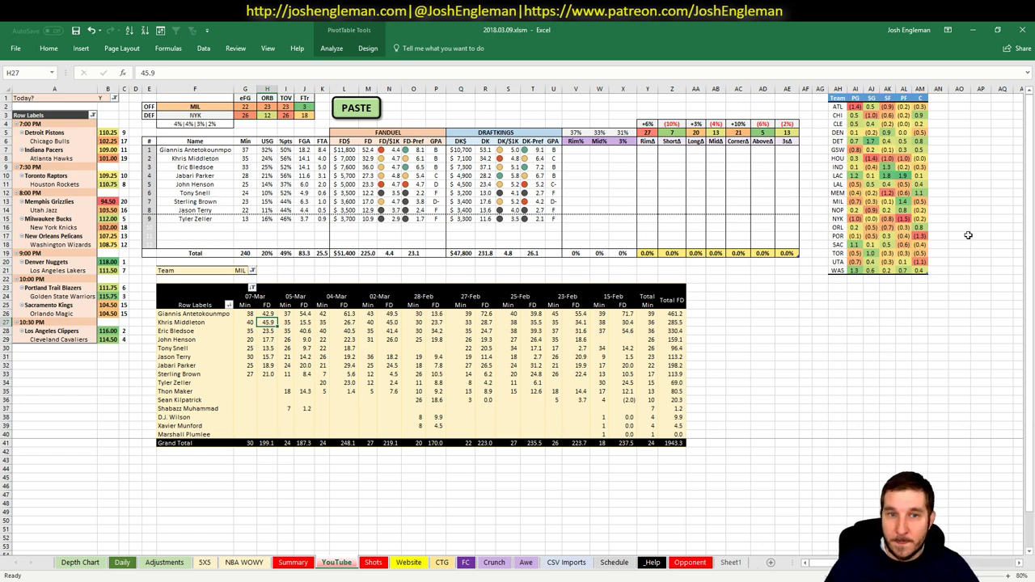
# Step: Check MIL's point guard value and highlight Eric Bledsoe's game results from 05-Mar back through 02-Mar
pyautogui.click(857, 201)
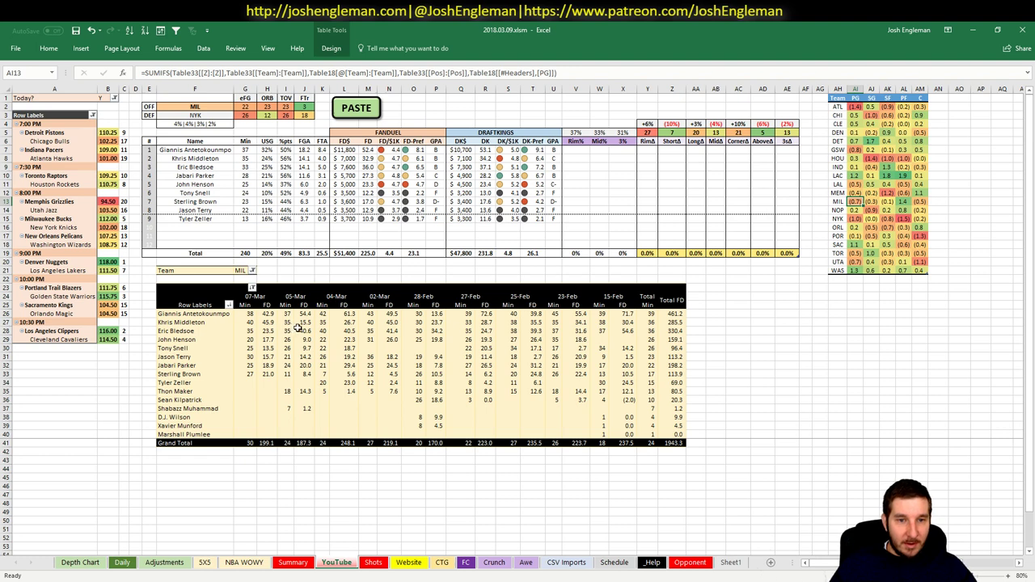
pyautogui.moveTo(298, 330); pyautogui.dragTo(393, 330)
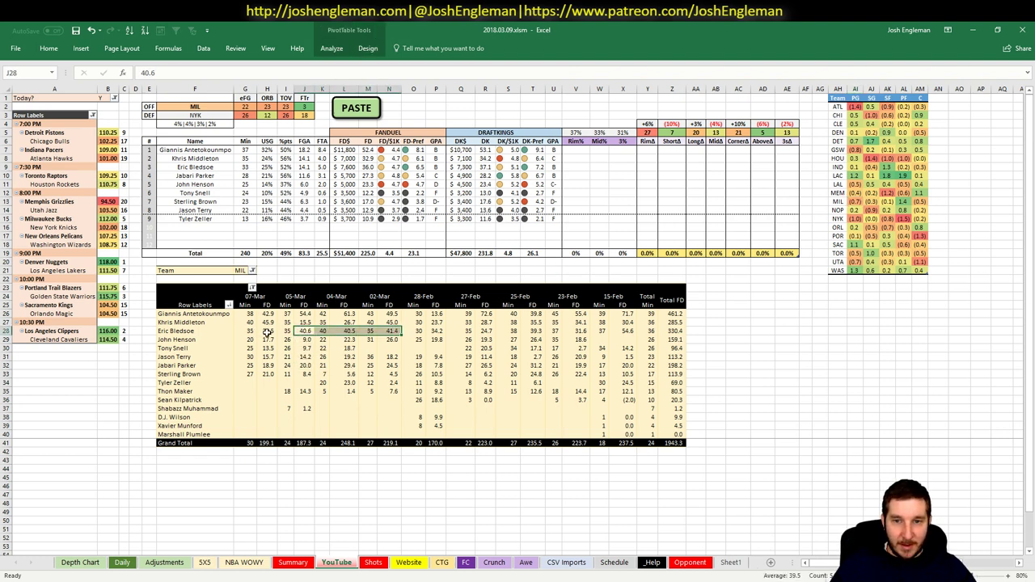
pyautogui.click(716, 305)
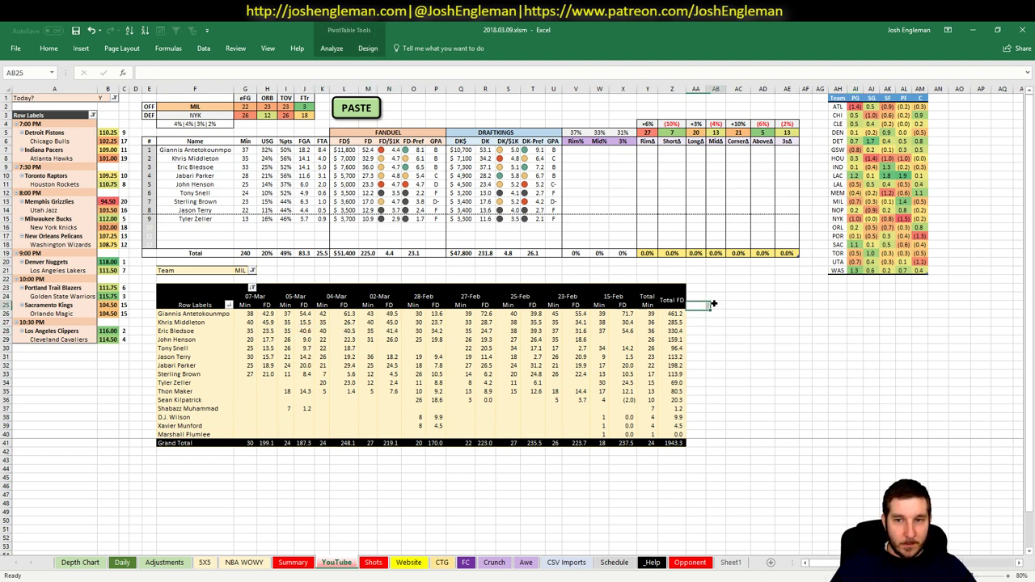
# Step: Review Eric Bledsoe's entry in the Milwaukee projections and Jabari Parker's FanDuel points for 07-Mar
pyautogui.click(203, 167)
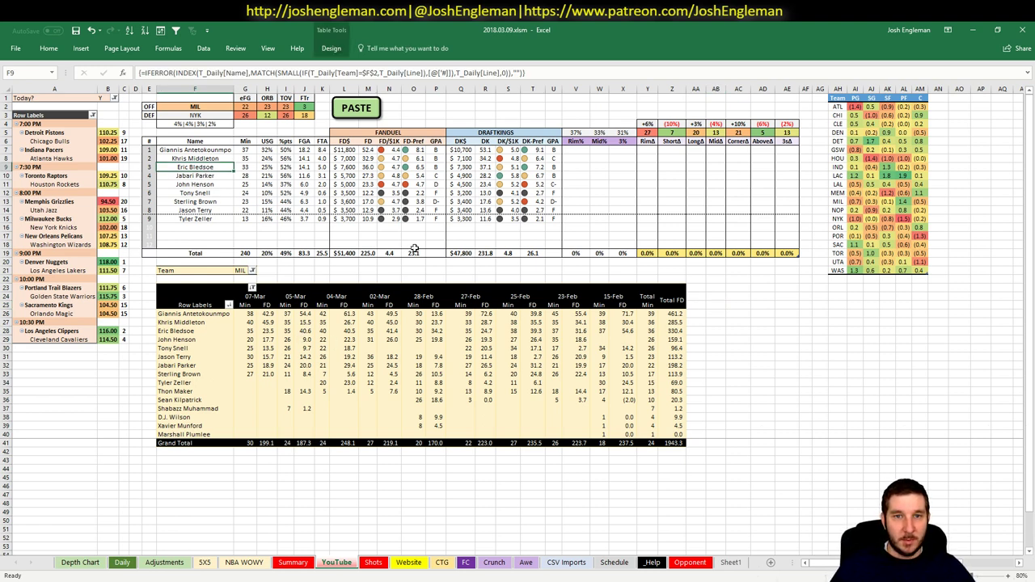
pyautogui.click(574, 160)
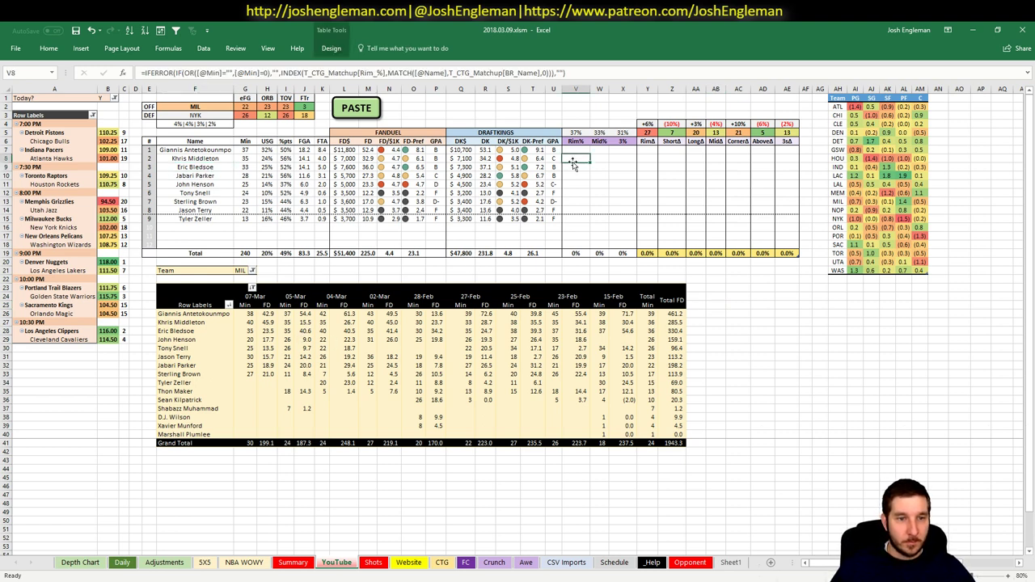
pyautogui.click(267, 365)
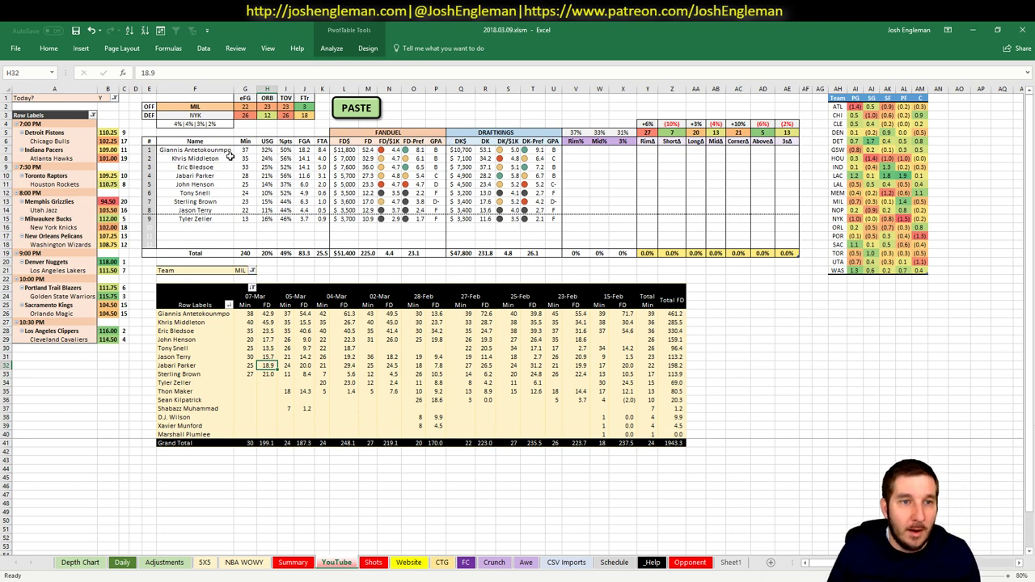
# Step: Select the offensive team cell of the matchup
pyautogui.click(224, 105)
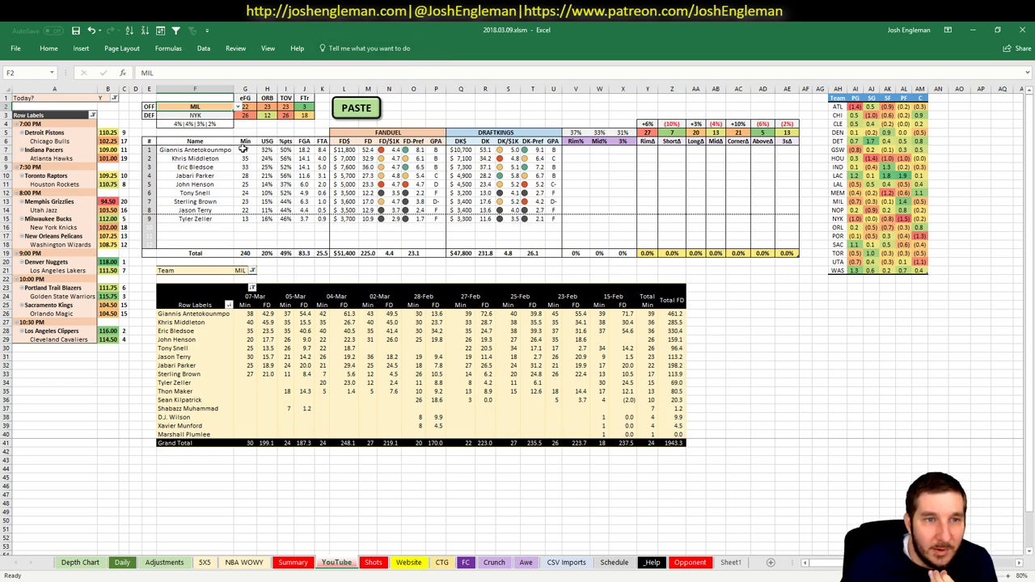
# Step: Set the offensive team to NYK and select the NYK row in the team-by-position ratings table
pyautogui.write('NYK')
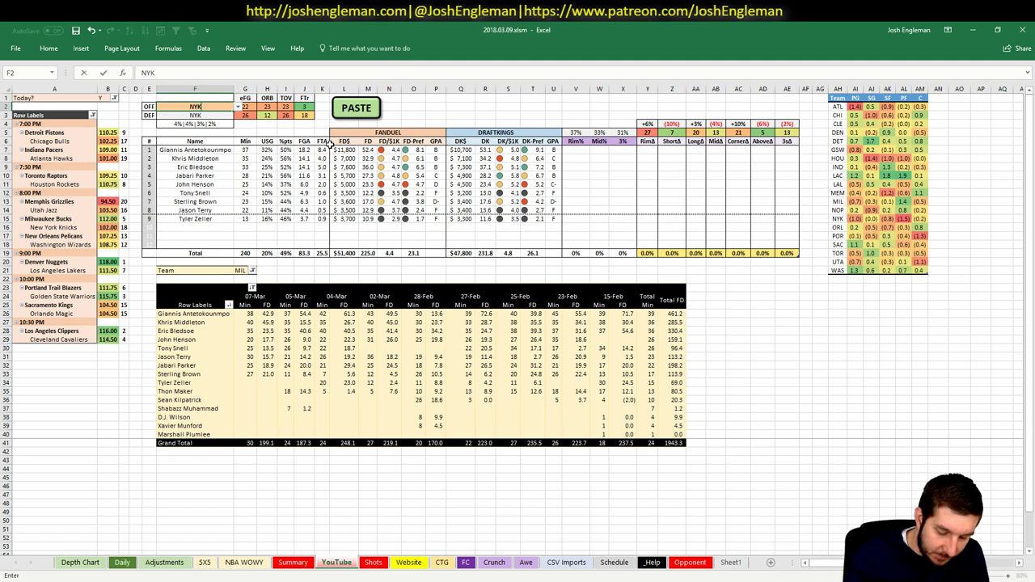
pyautogui.press('Return')
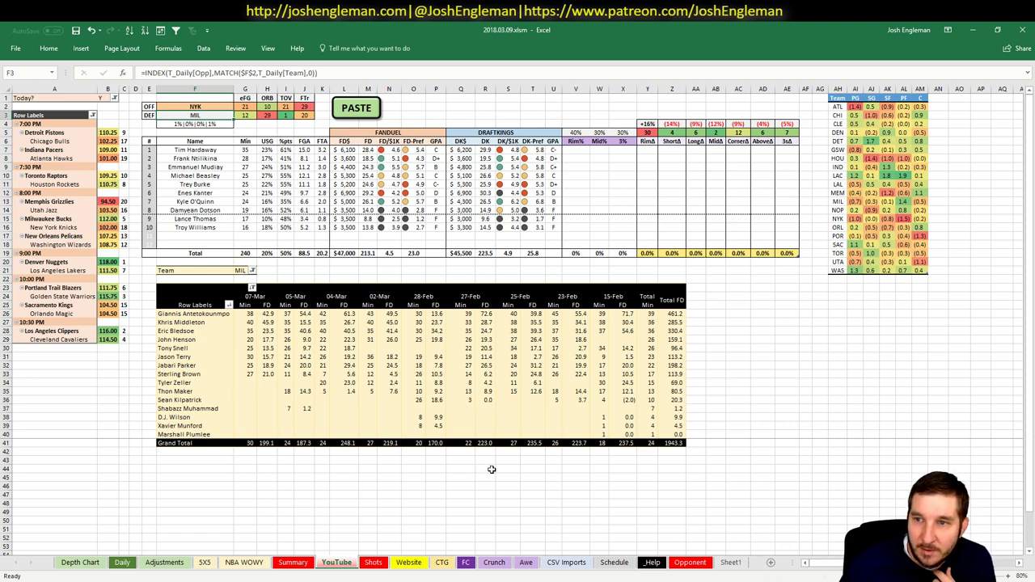
pyautogui.moveTo(841, 219); pyautogui.dragTo(917, 220)
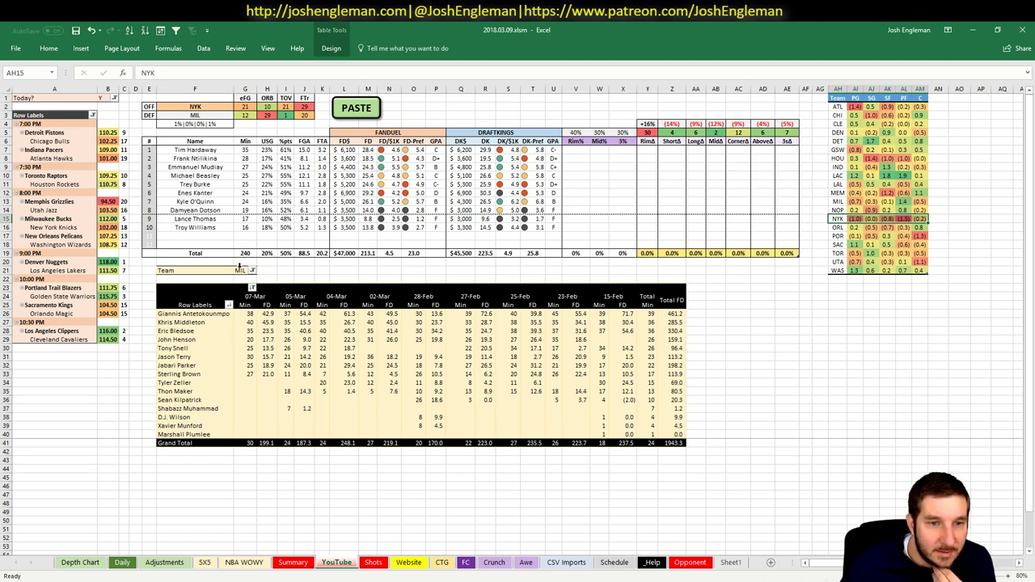
# Step: Filter the recent game log pivot table to team NYK
pyautogui.click(241, 270)
pyautogui.write('NYK')
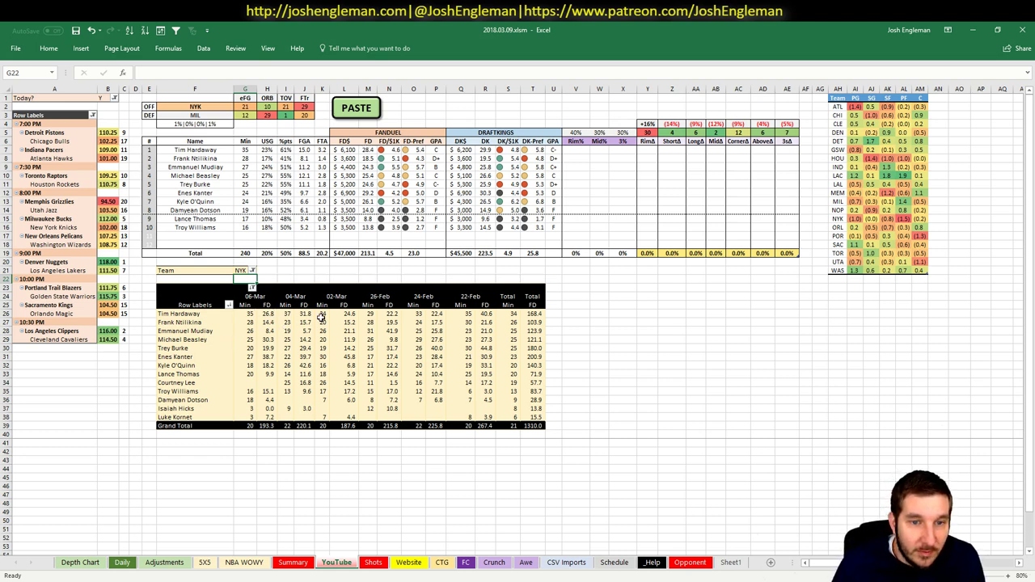
pyautogui.click(619, 321)
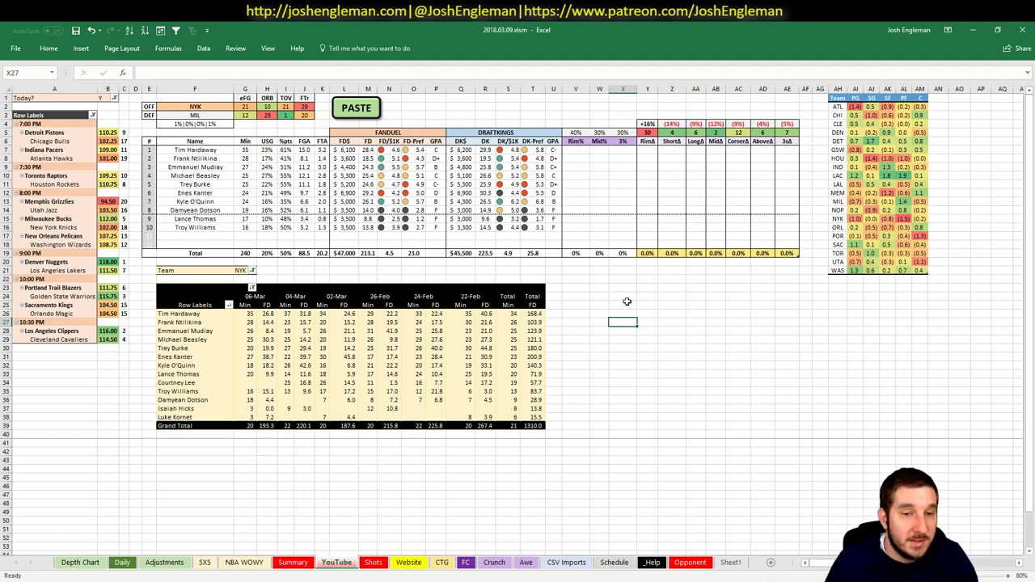
# Step: Examine Emmanuel Mudiay's projections, salaries and value ratings alongside his recent minutes and FanDuel scores
pyautogui.click(223, 160)
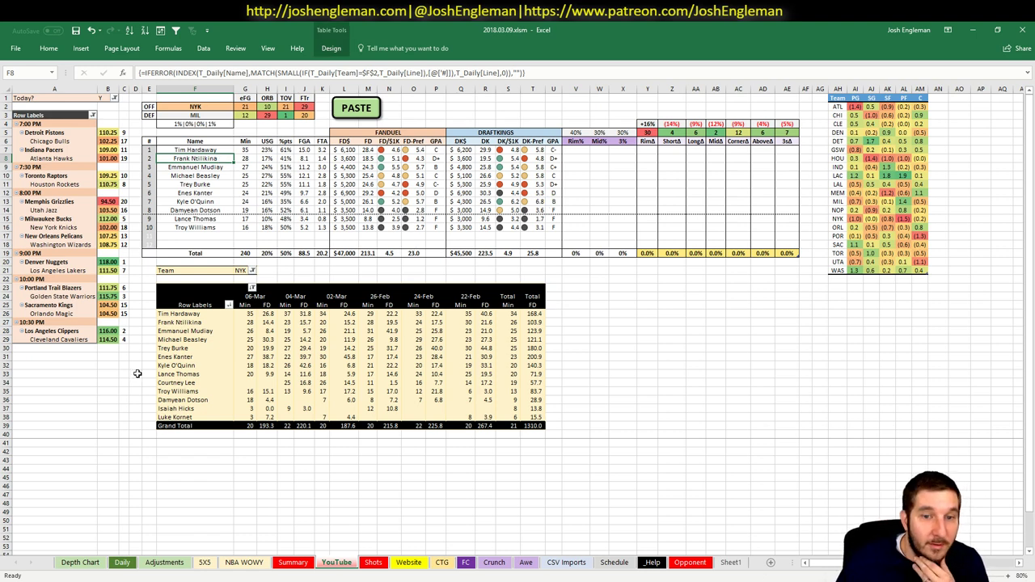
pyautogui.click(197, 168)
pyautogui.moveTo(197, 170); pyautogui.dragTo(529, 168)
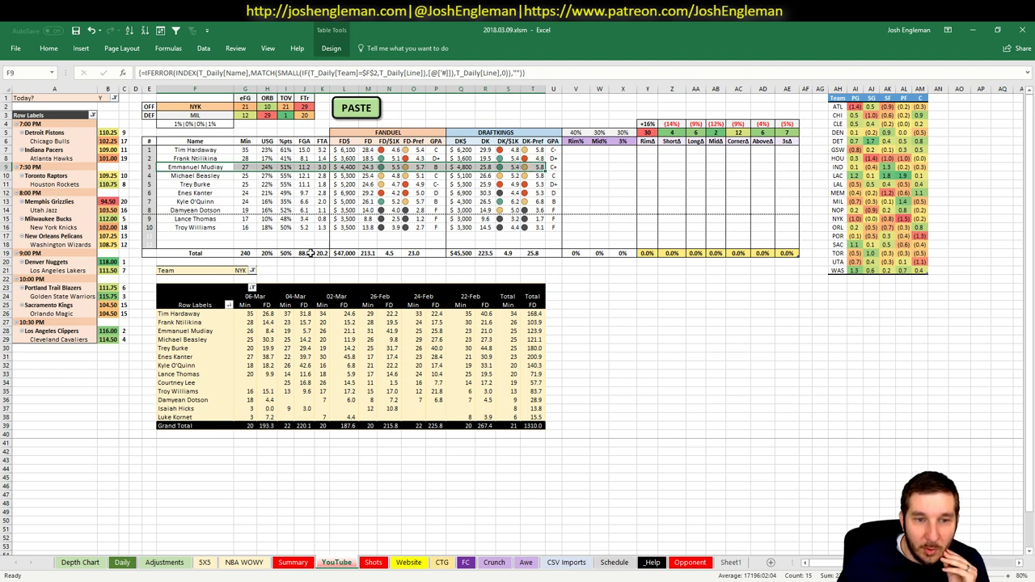
pyautogui.click(268, 330)
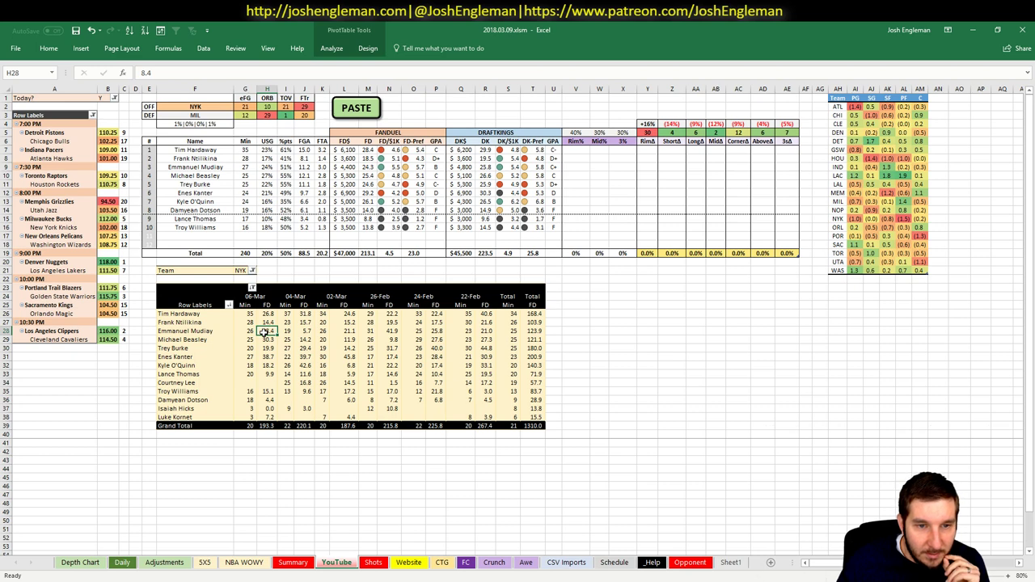
pyautogui.click(388, 333)
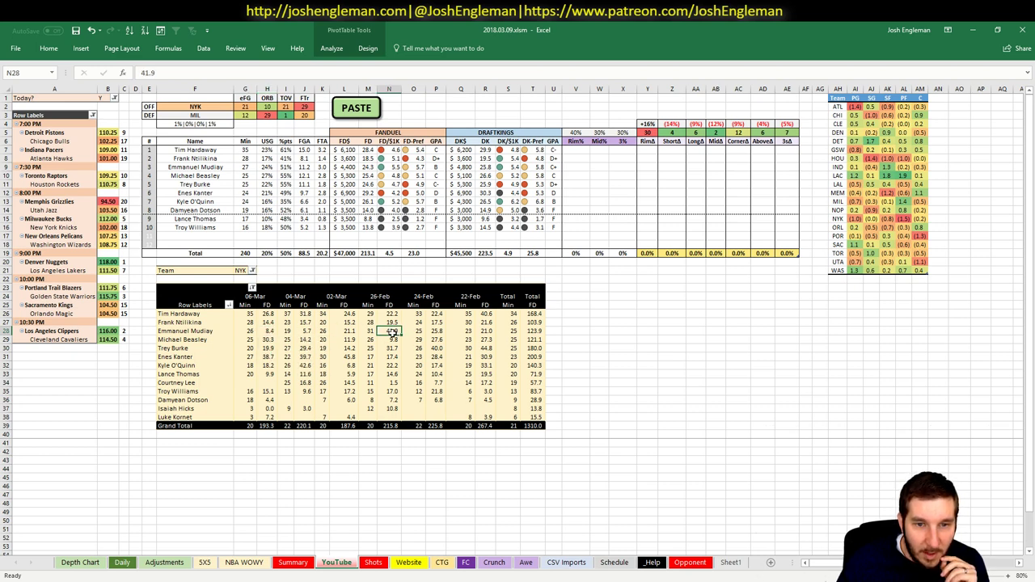
pyautogui.click(715, 365)
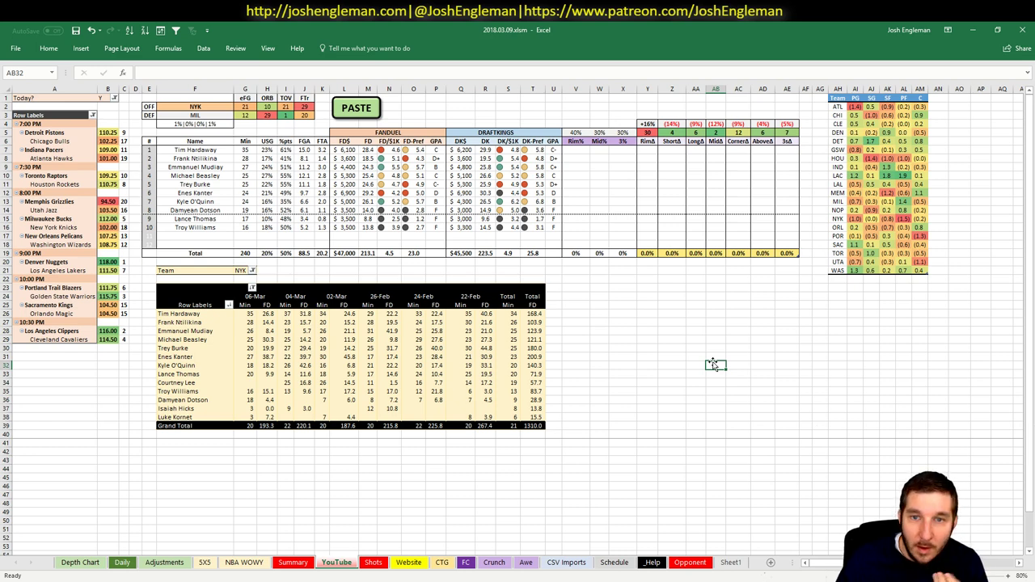
pyautogui.moveTo(306, 167); pyautogui.dragTo(518, 167)
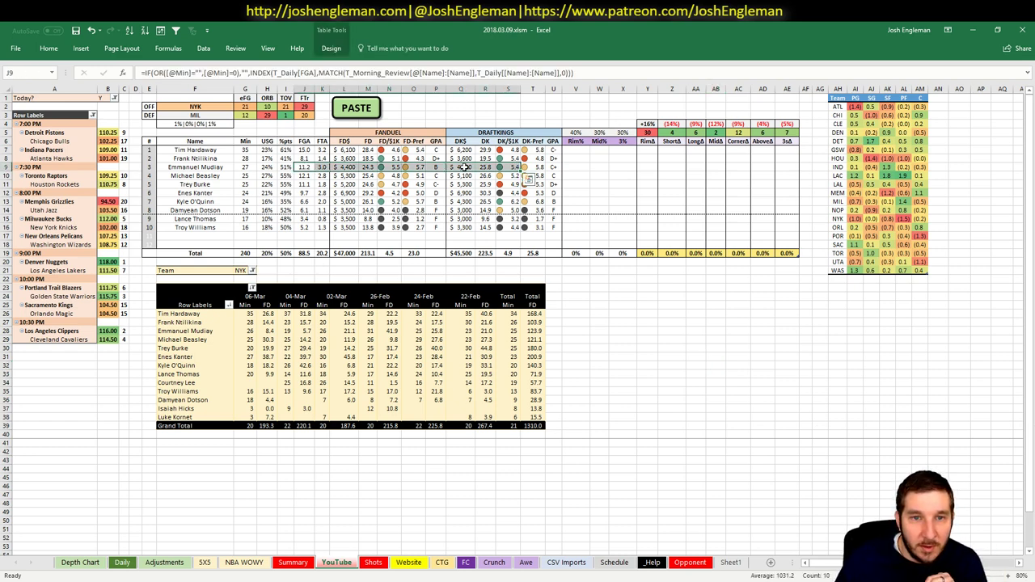
pyautogui.click(346, 166)
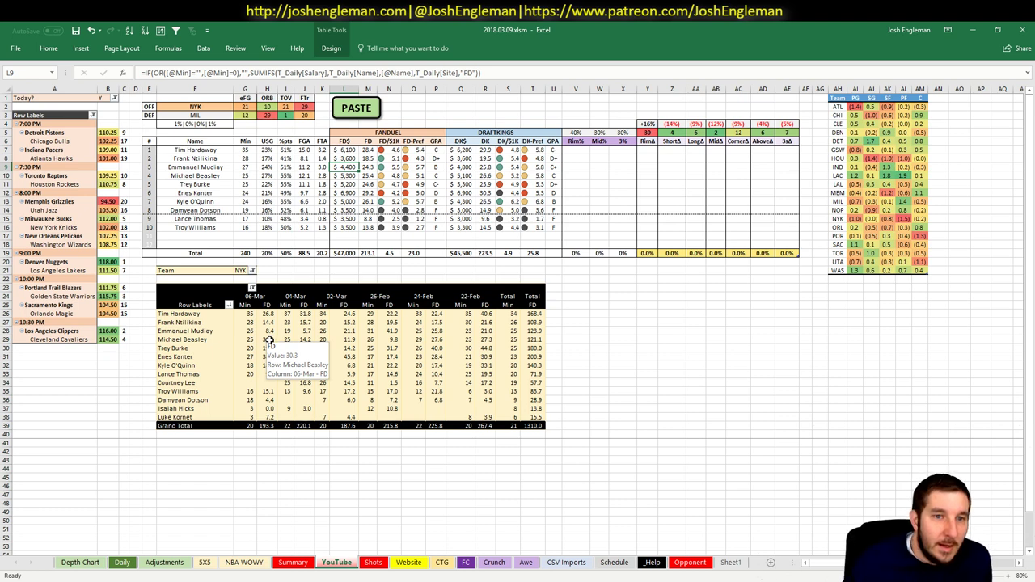
# Step: Compare Kyle O'Quinn's FanDuel rating and salary with his recent game log and DraftKings salary
pyautogui.click(413, 202)
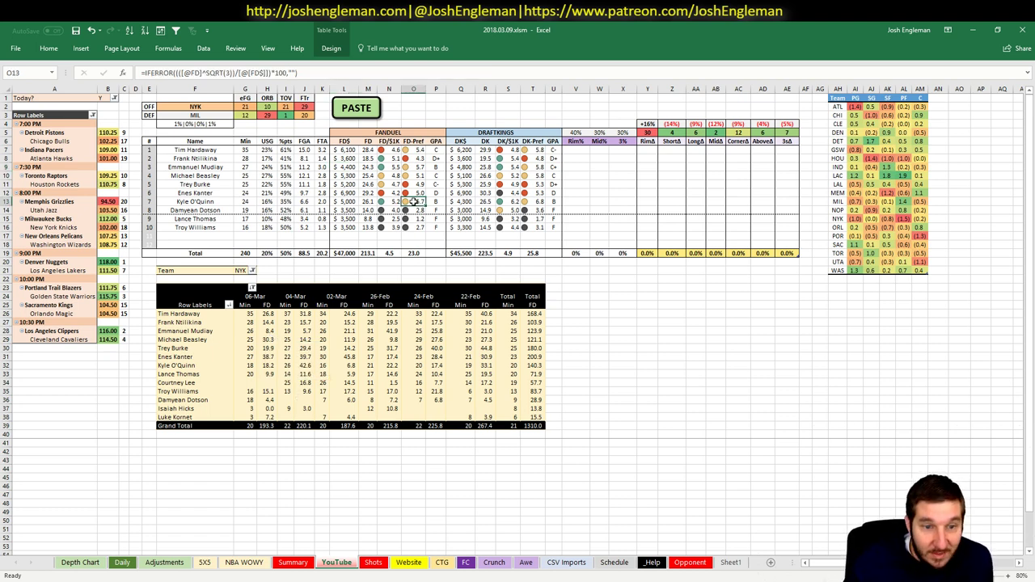
pyautogui.click(288, 365)
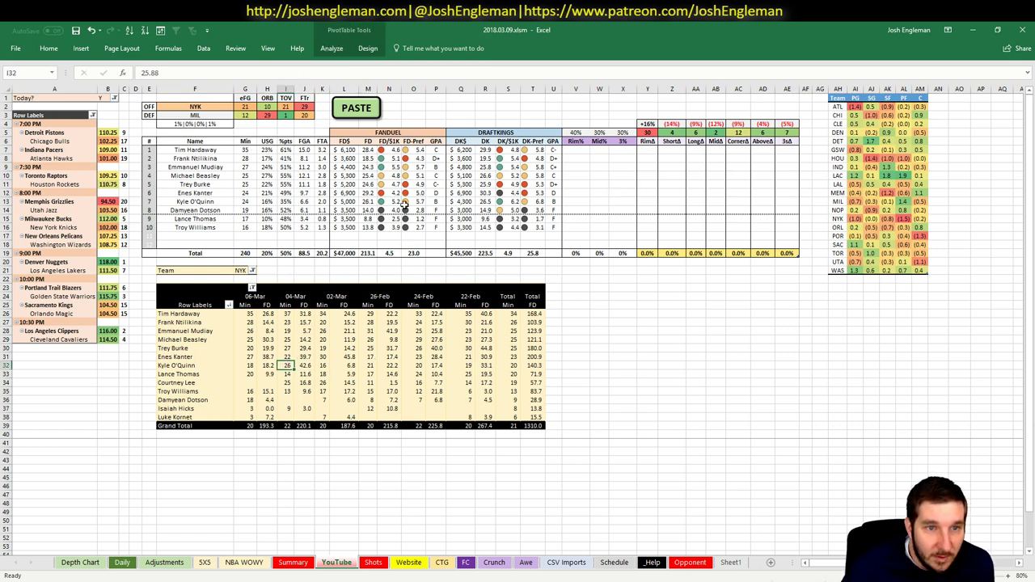
pyautogui.click(338, 202)
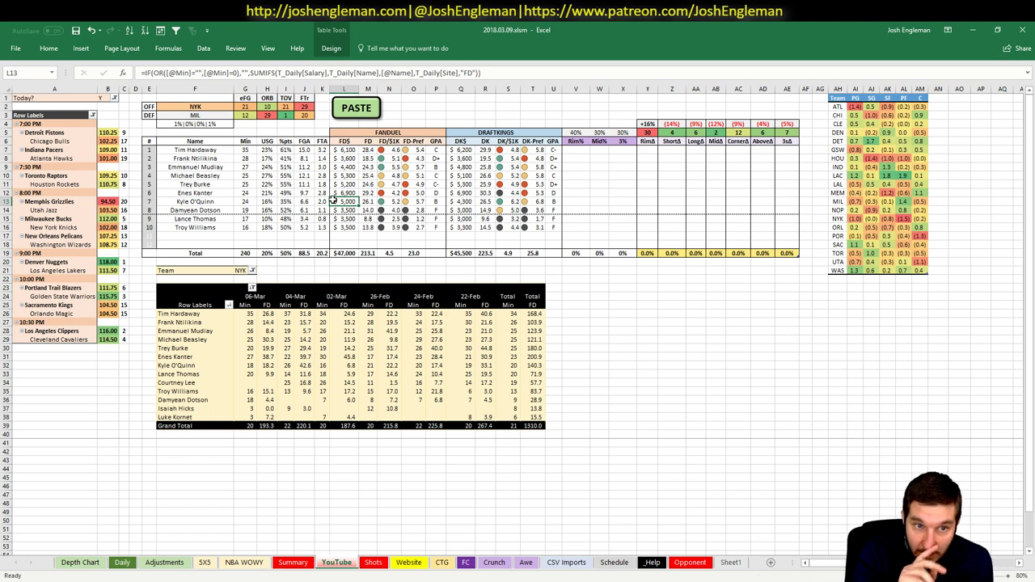
pyautogui.click(469, 202)
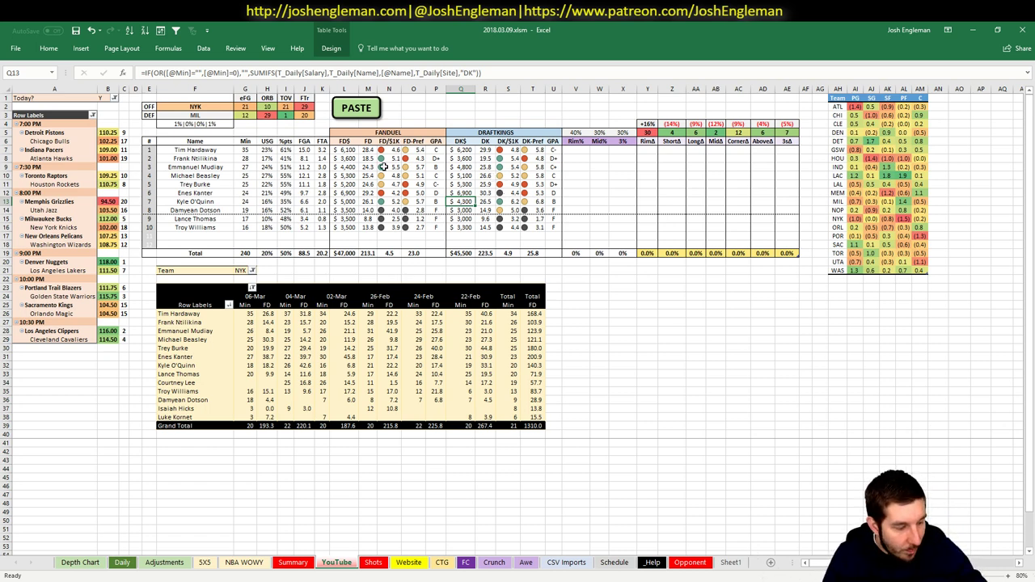
# Step: Set the offensive team of the projection table to NOP
pyautogui.click(195, 107)
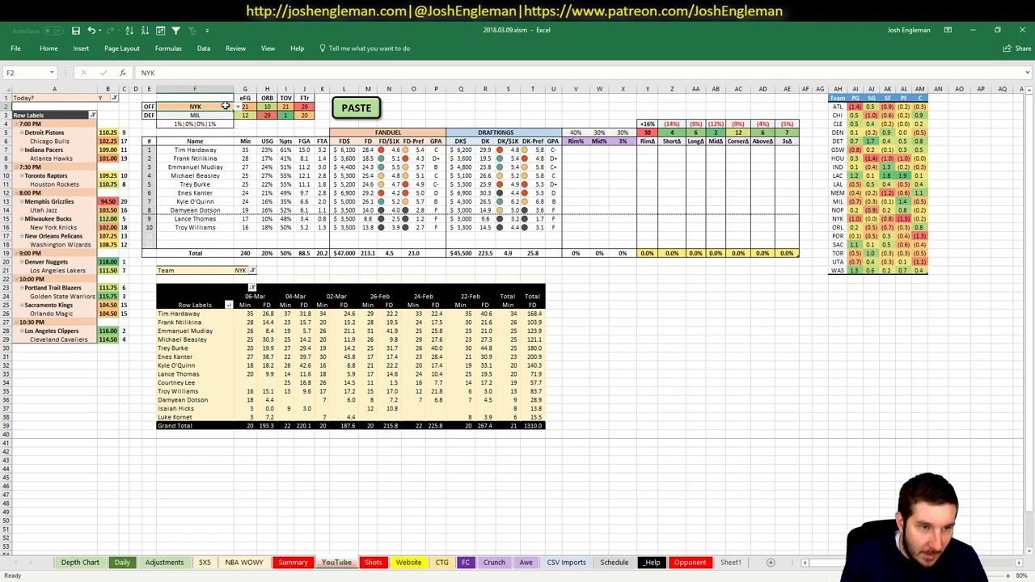
pyautogui.write('NOP')
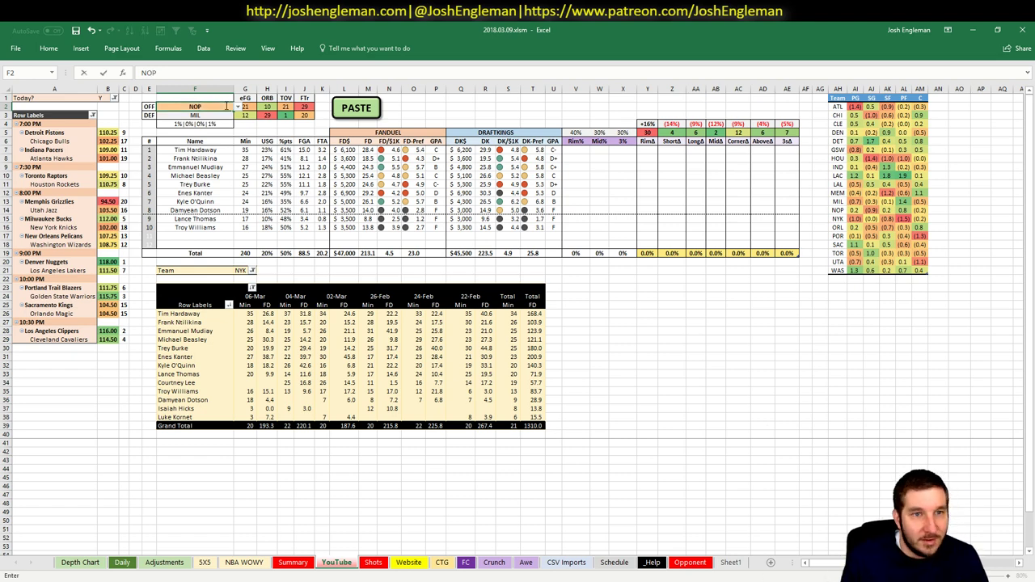
pyautogui.press('Return')
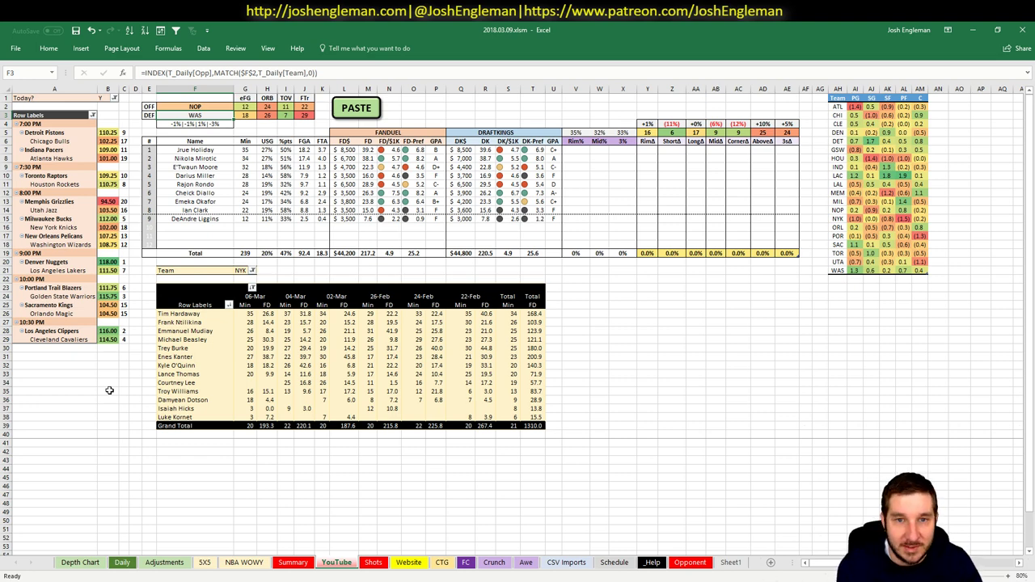
# Step: Filter the recent game log pivot table to NOP and select NOP's ratings from PG to C in the position table
pyautogui.click(236, 270)
pyautogui.write('NOP')
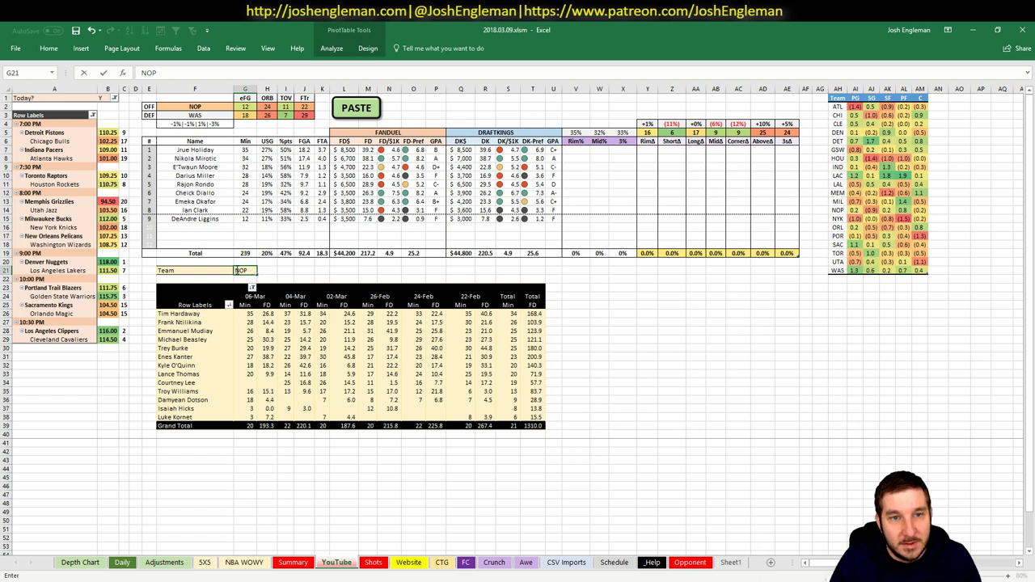
pyautogui.press('Return')
pyautogui.moveTo(919, 209); pyautogui.dragTo(854, 209)
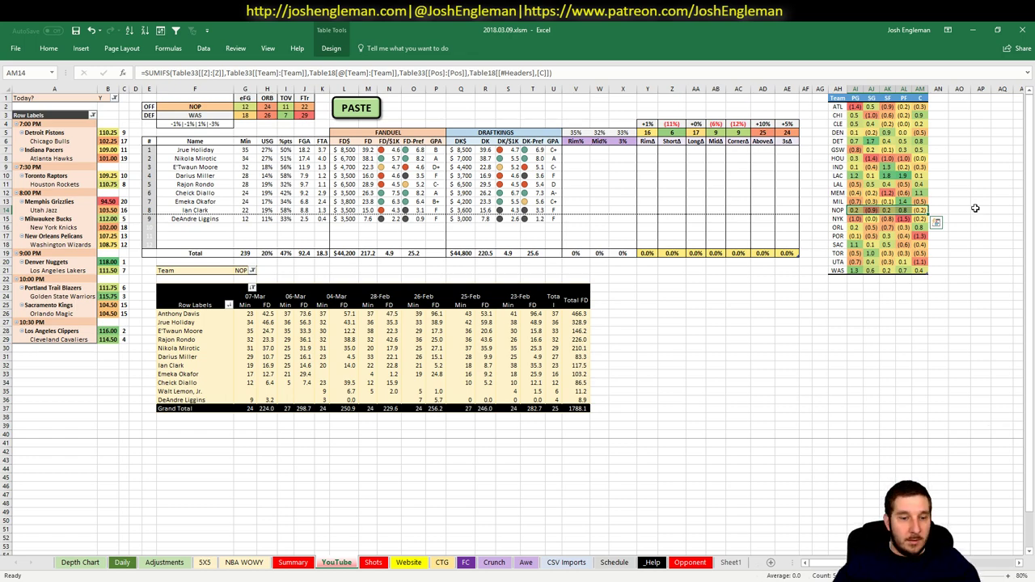
# Step: Switch to the Chrome browser and open the nbawowy site in a new tab
pyautogui.hotkey('alt', 'Tab')
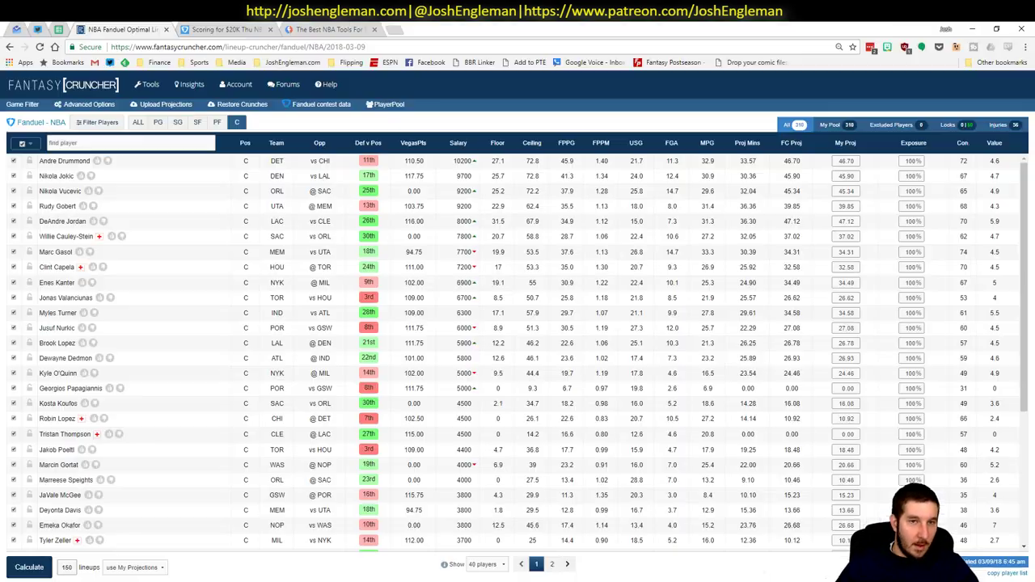
pyautogui.click(396, 30)
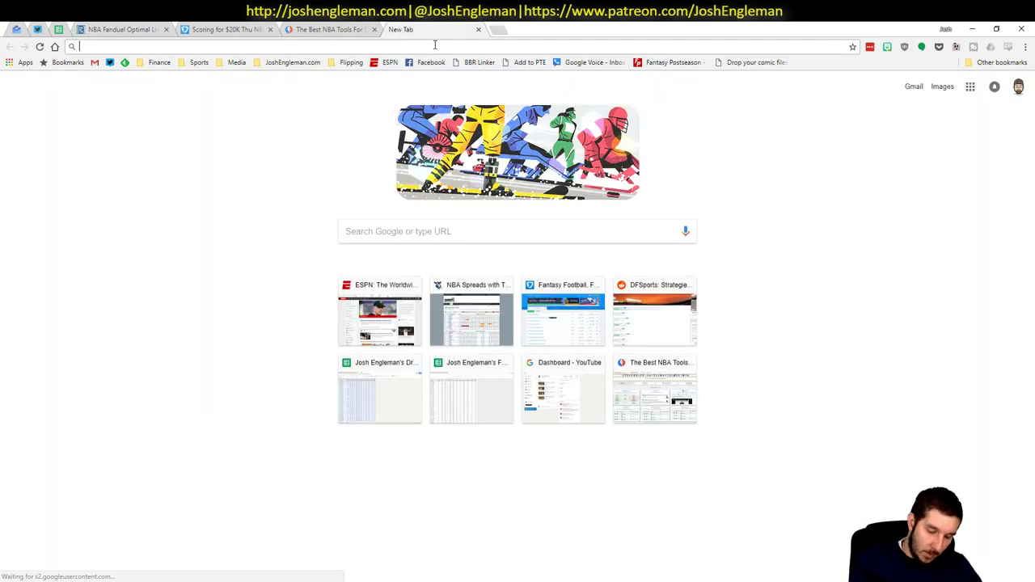
pyautogui.write('nbawowy')
pyautogui.press('Return')
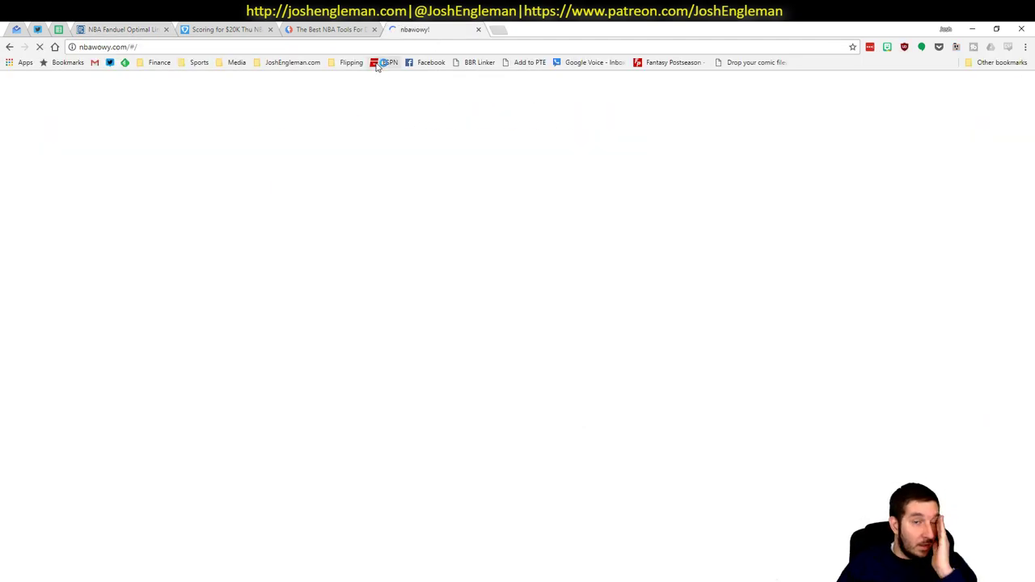
# Step: Choose the Pelicans as the team for the nbawowy query
pyautogui.scroll(-5, 130, 306)
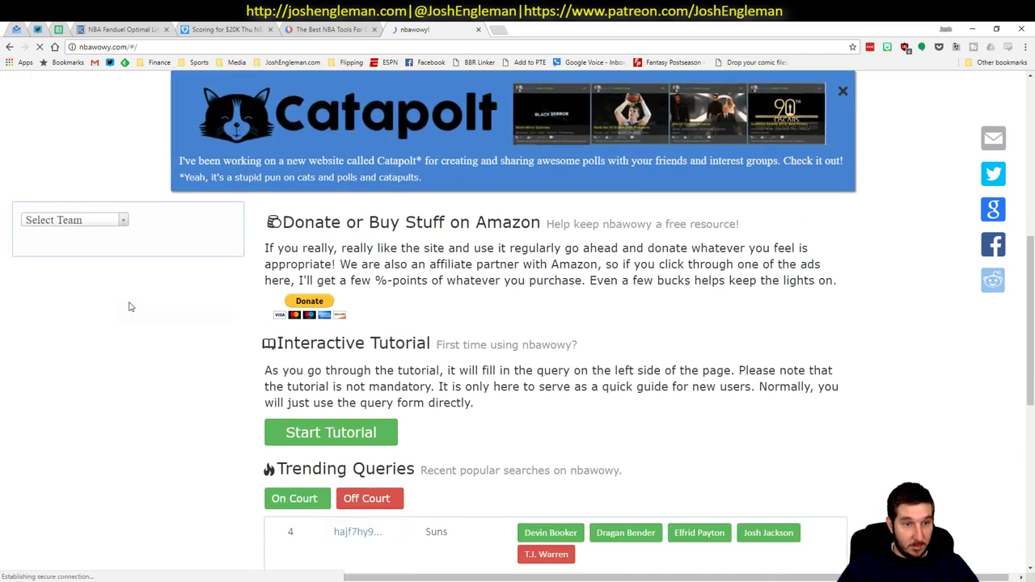
pyautogui.click(71, 200)
pyautogui.scroll(-2, 123, 257)
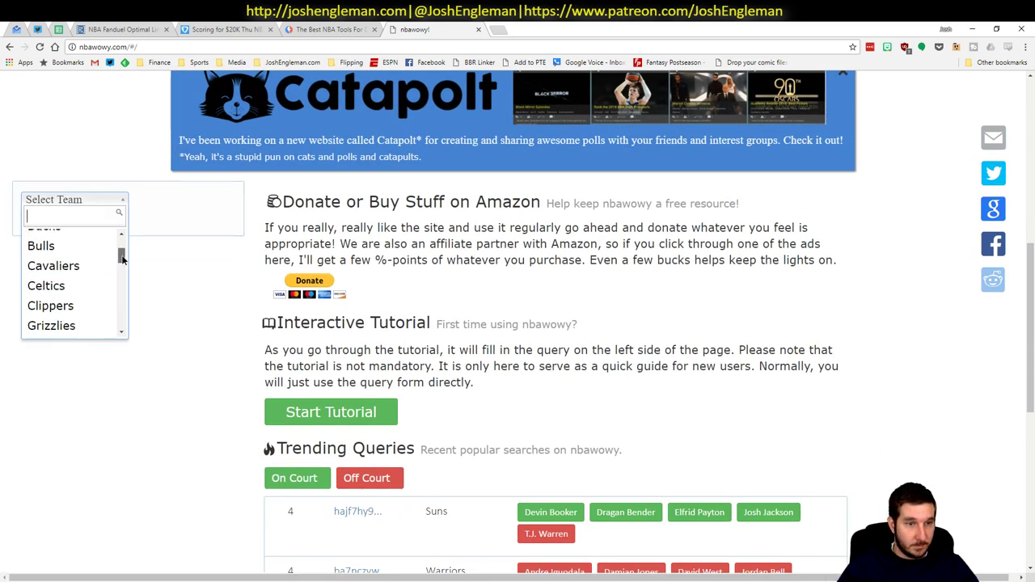
pyautogui.moveTo(122, 257); pyautogui.dragTo(122, 304)
pyautogui.click(56, 275)
# Step: Add Anthony Davis as the on-court player and submit the query
pyautogui.click(93, 306)
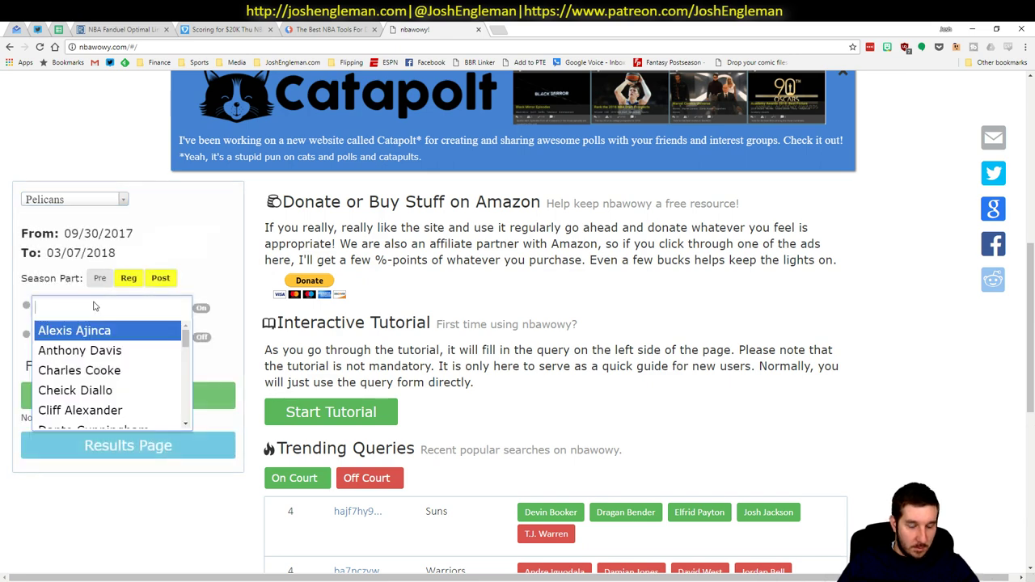
pyautogui.write('anthony')
pyautogui.press('Return')
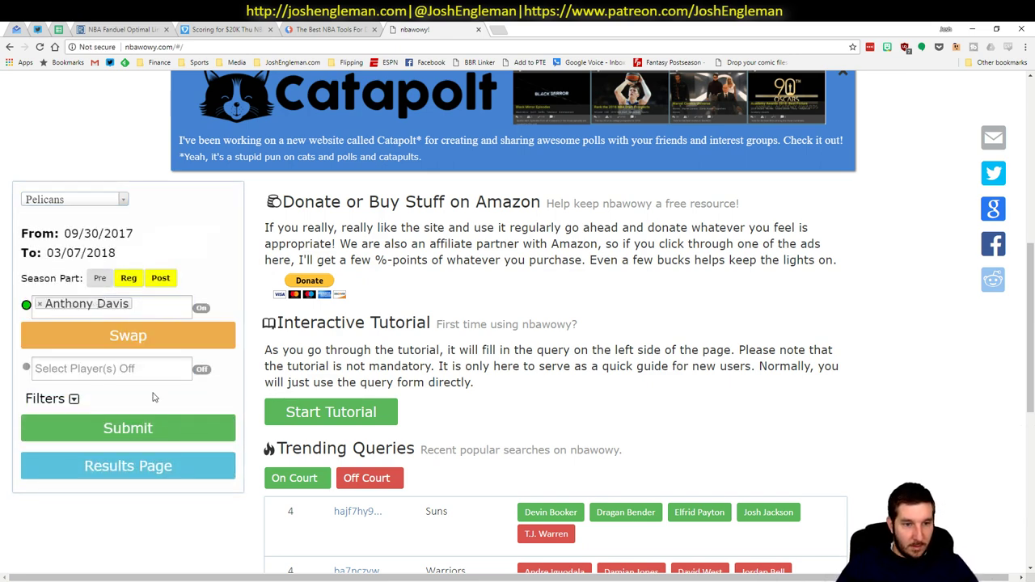
pyautogui.click(171, 428)
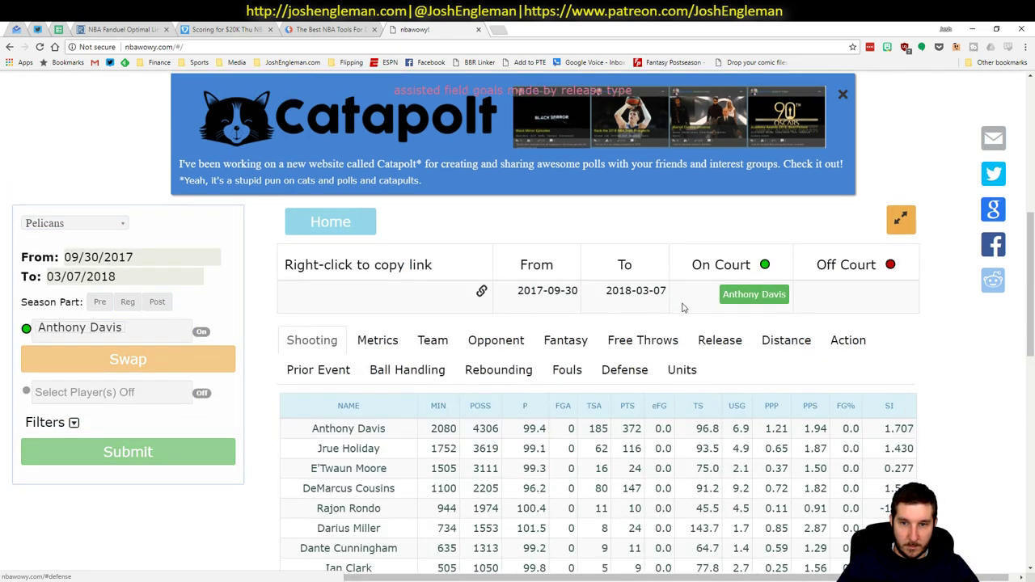
# Step: Show the Fantasy stats of the query results and copy all player rows, from Anthony Davis to Mike James
pyautogui.click(565, 340)
pyautogui.scroll(-1, 432, 334)
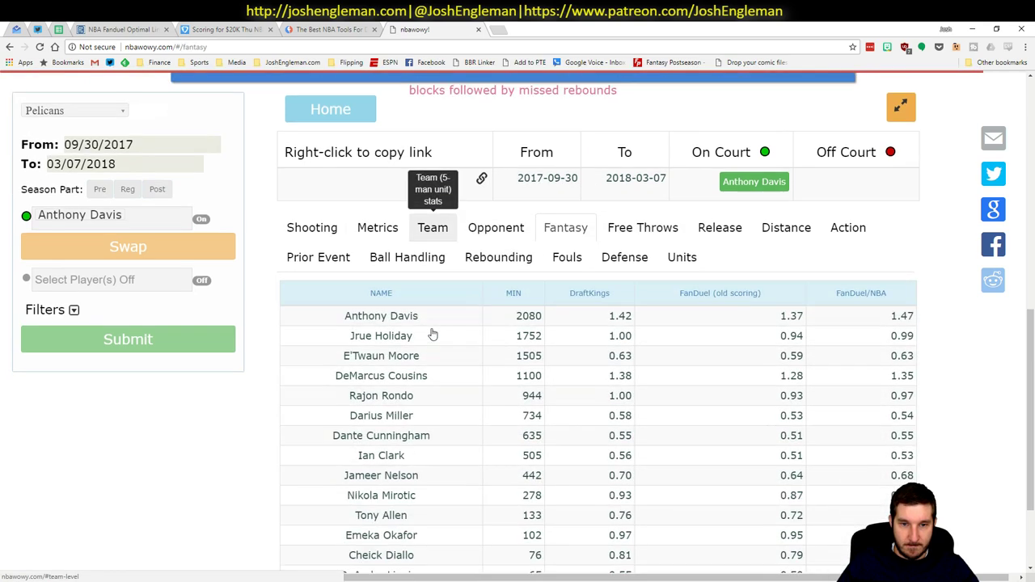
pyautogui.scroll(-1, 433, 334)
pyautogui.moveTo(347, 211); pyautogui.dragTo(857, 534)
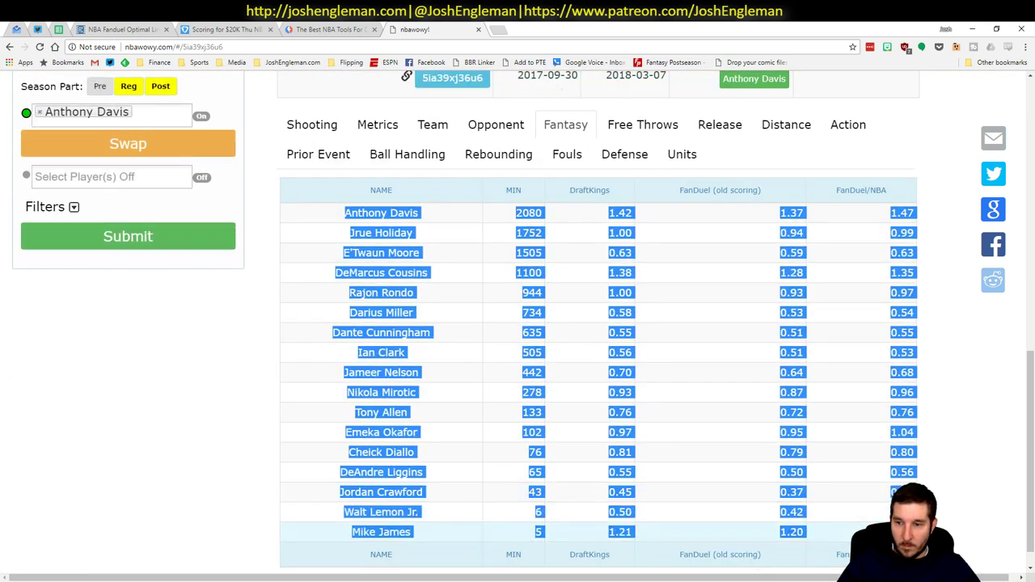
# Step: Return to the Excel workbook and paste the copied stats into the WITH table on the NBA WOWY sheet
pyautogui.hotkey('alt', 'Tab')
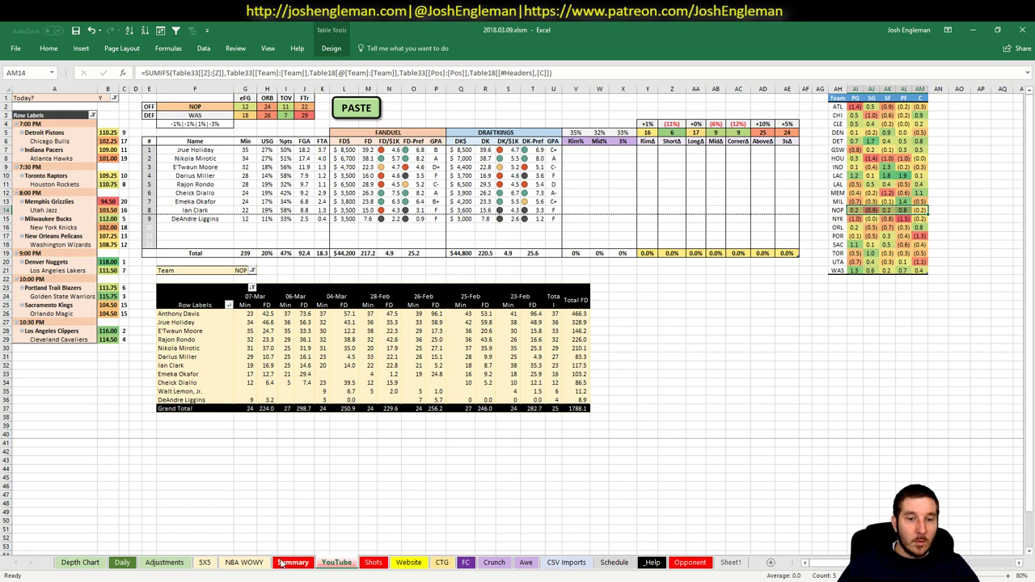
pyautogui.click(244, 563)
pyautogui.click(72, 107)
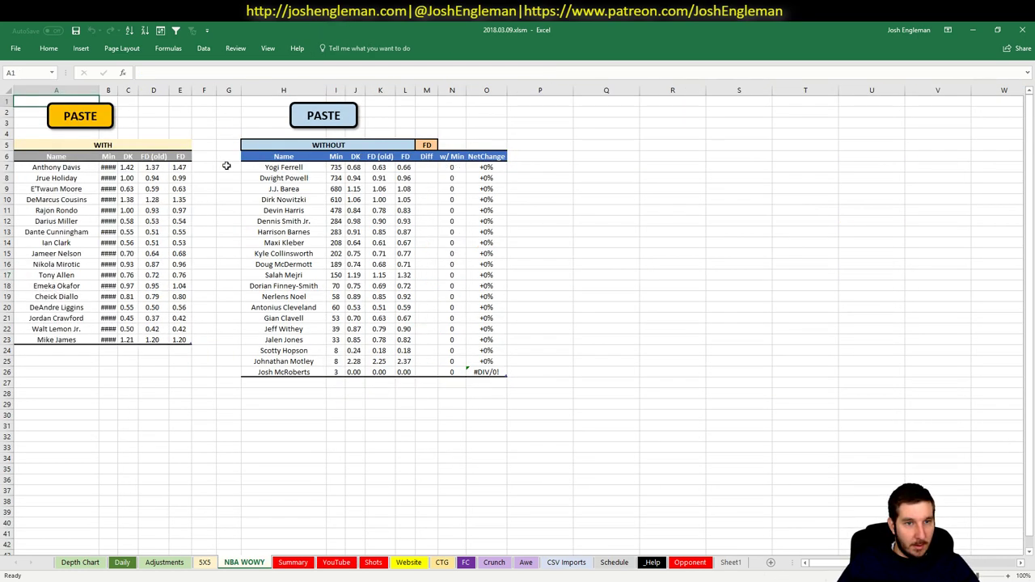
# Step: Format the WITH table's Min column as General on the NBA WOWY sheet
pyautogui.click(119, 91)
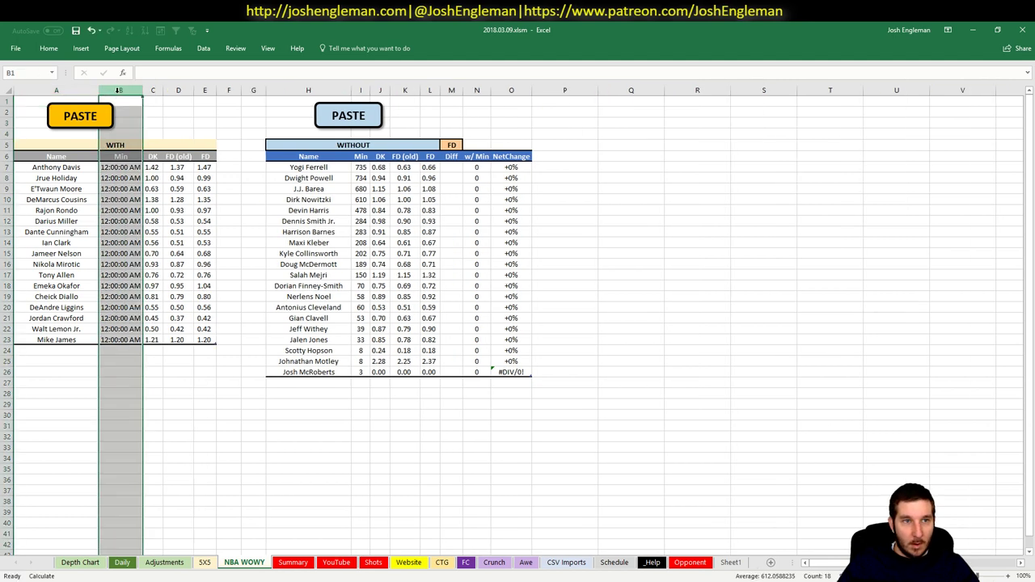
pyautogui.click(48, 48)
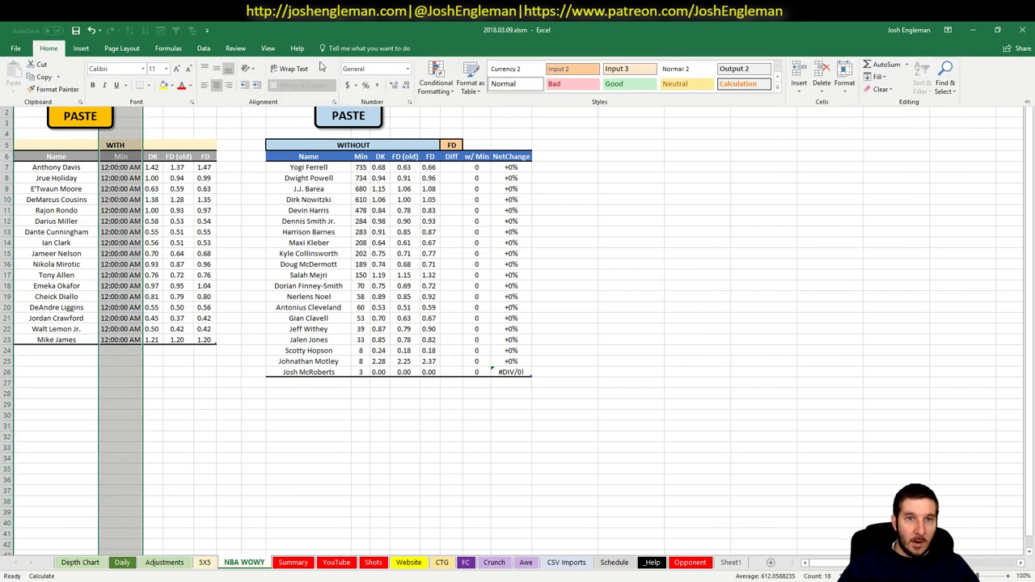
pyautogui.click(408, 69)
pyautogui.click(376, 82)
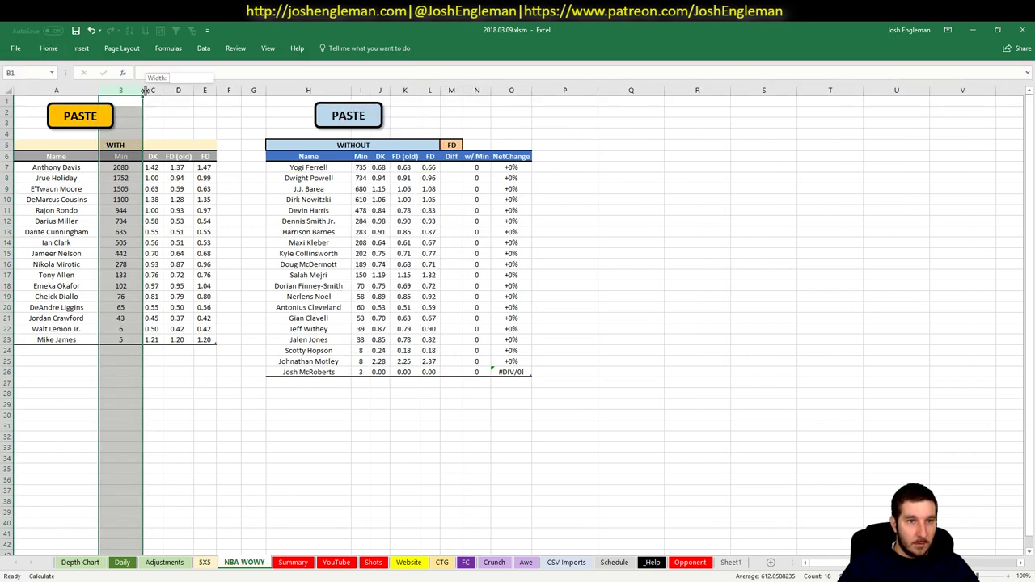
# Step: Switch to nbawowy, swap Anthony Davis to off-court, add DeMarcus Cousins as a second off-court player, and submit the query
pyautogui.hotkey('alt', 'Tab')
pyautogui.click(155, 150)
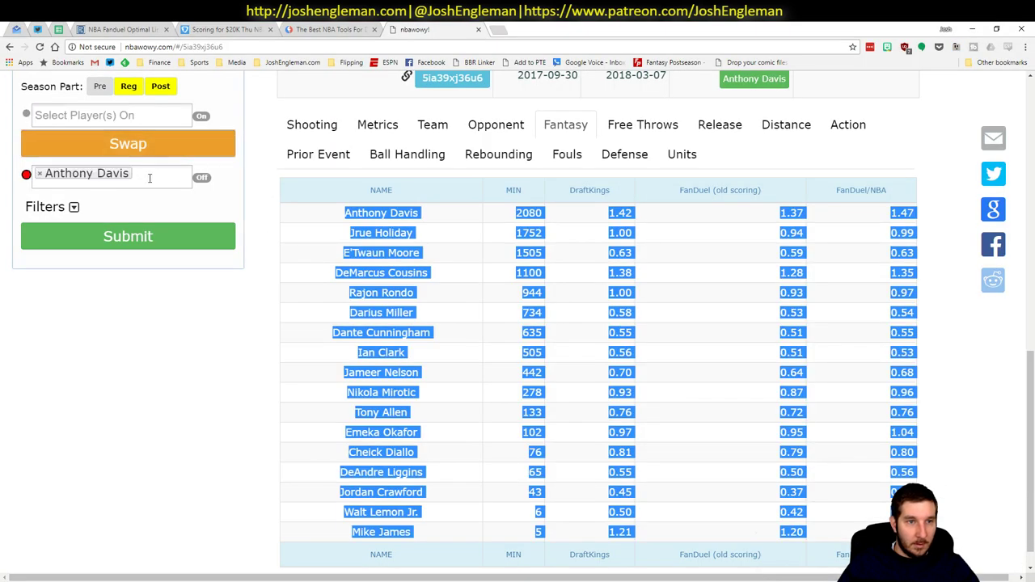
pyautogui.click(150, 178)
pyautogui.write('dem')
pyautogui.press('Return')
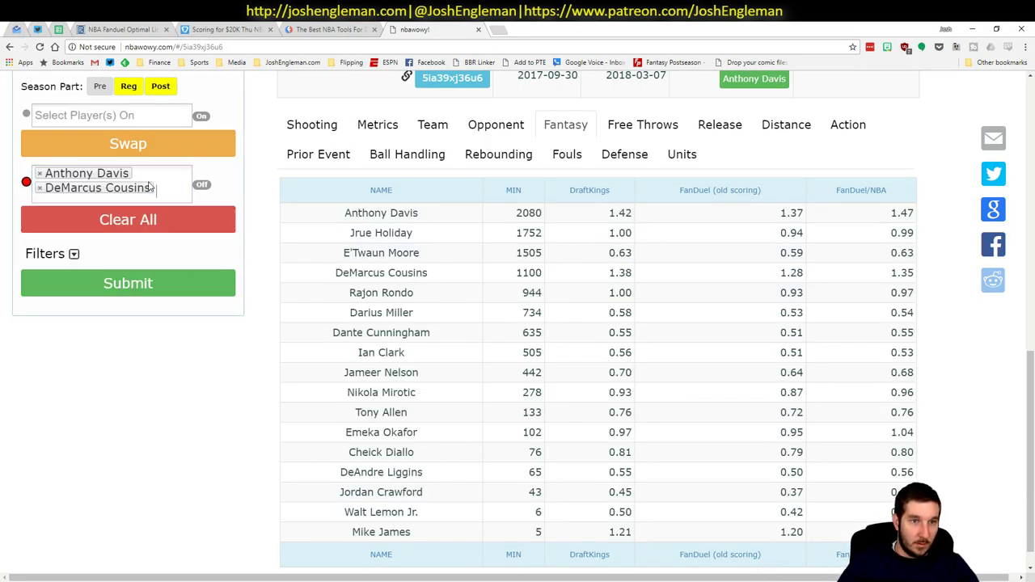
pyautogui.scroll(-3, 230, 289)
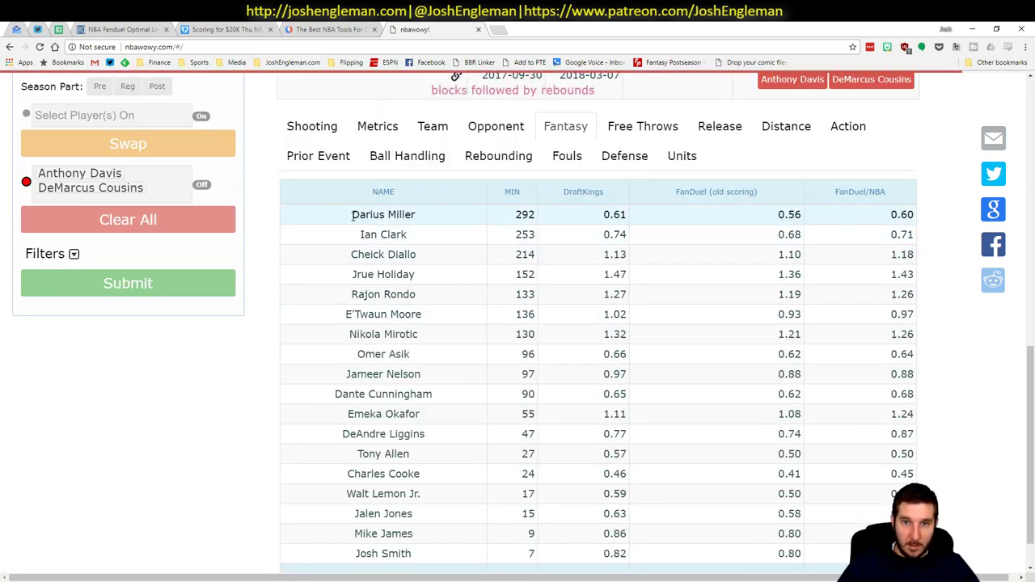
# Step: Copy all Fantasy rows from Darius Miller to Josh Smith and paste them into the WITHOUT table on the NBA WOWY sheet
pyautogui.moveTo(352, 214); pyautogui.dragTo(801, 554)
pyautogui.hotkey('ctrl', 'c')
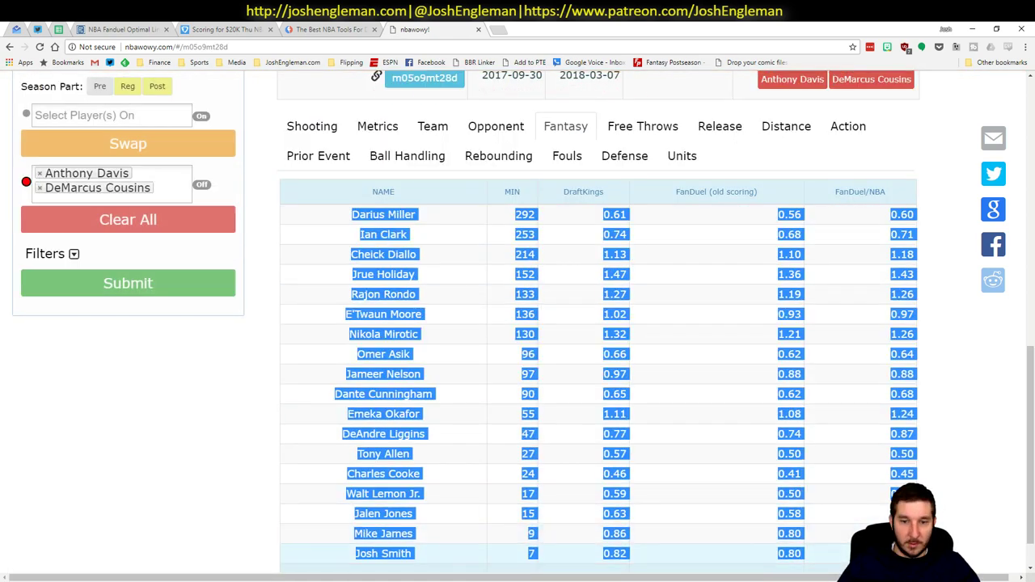
pyautogui.hotkey('alt', 'Tab')
pyautogui.click(317, 115)
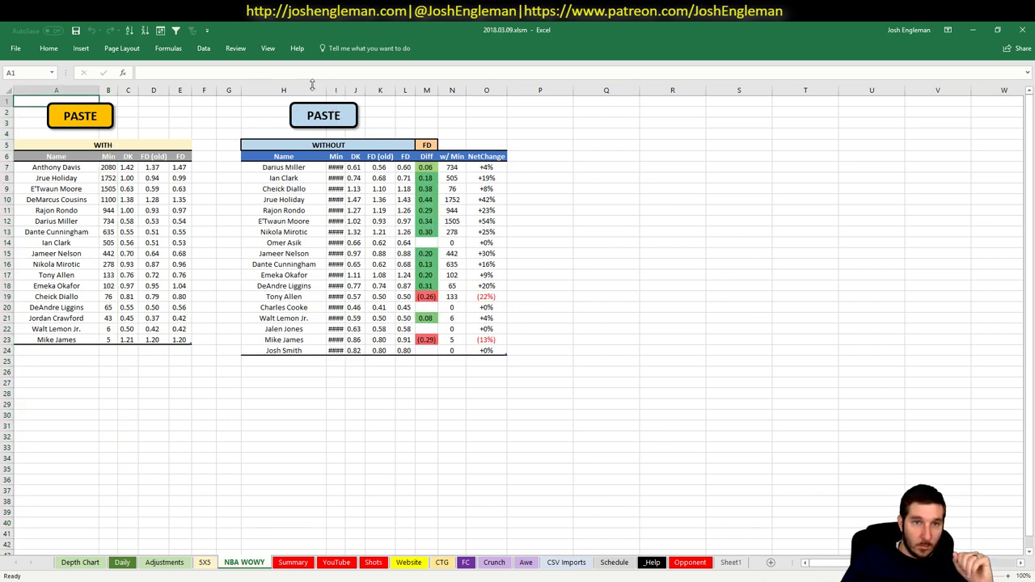
# Step: Format the WITHOUT table's Min column as General
pyautogui.click(336, 89)
pyautogui.click(48, 48)
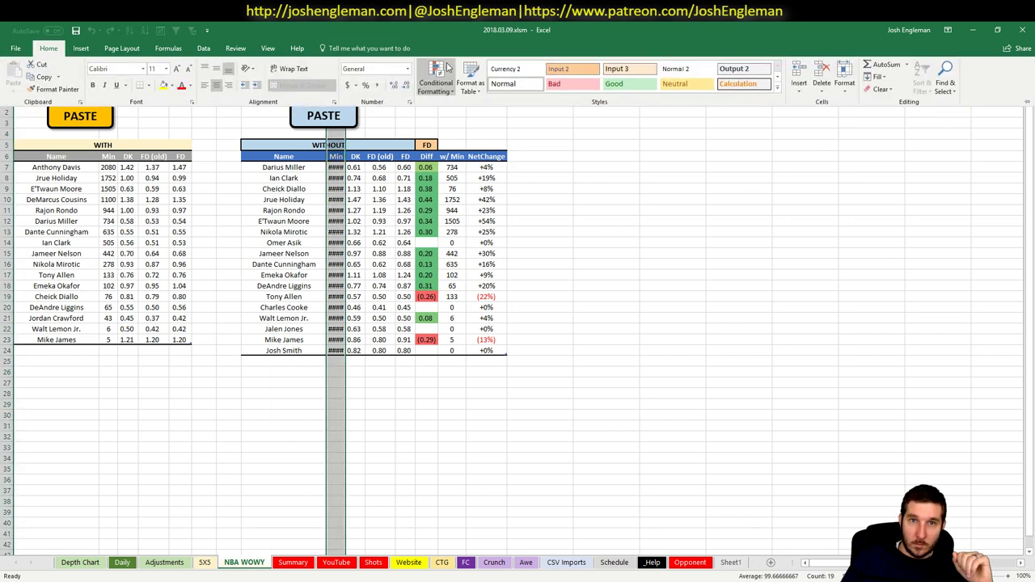
pyautogui.click(407, 69)
pyautogui.click(384, 86)
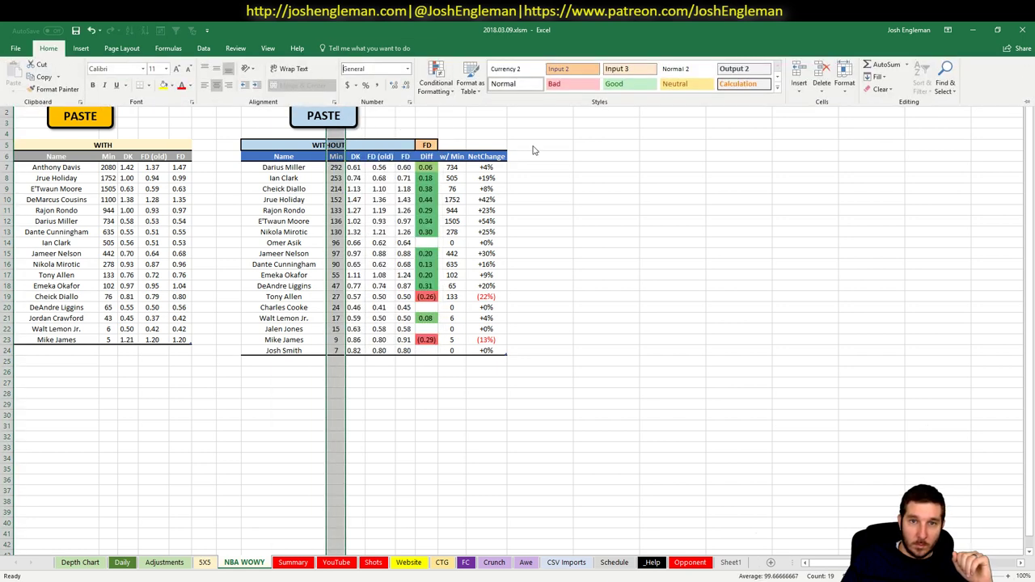
# Step: Check Jrue Holiday's Diff and NetChange cells in the WITHOUT table and open the Shots sheet
pyautogui.click(427, 199)
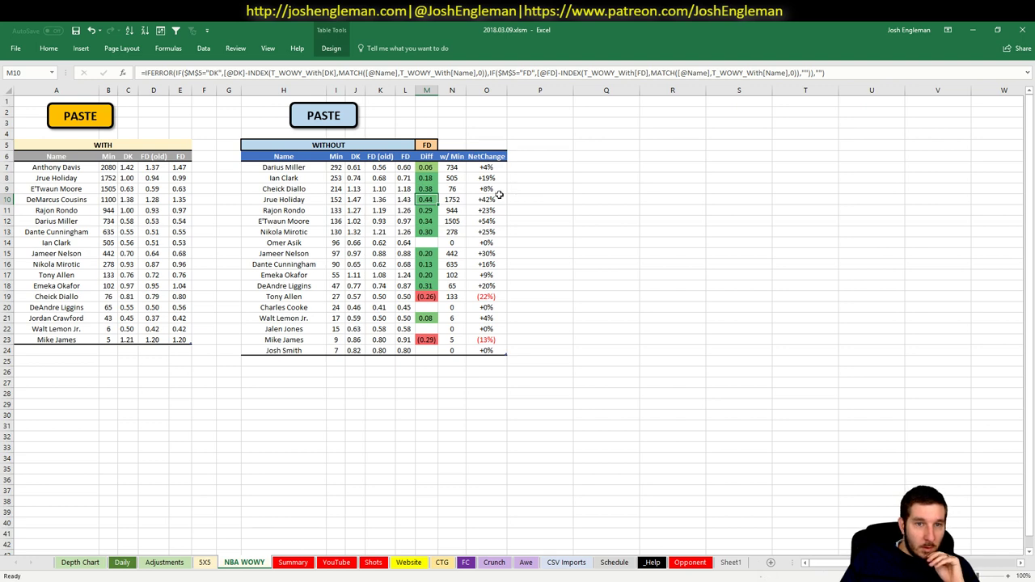
pyautogui.click(487, 199)
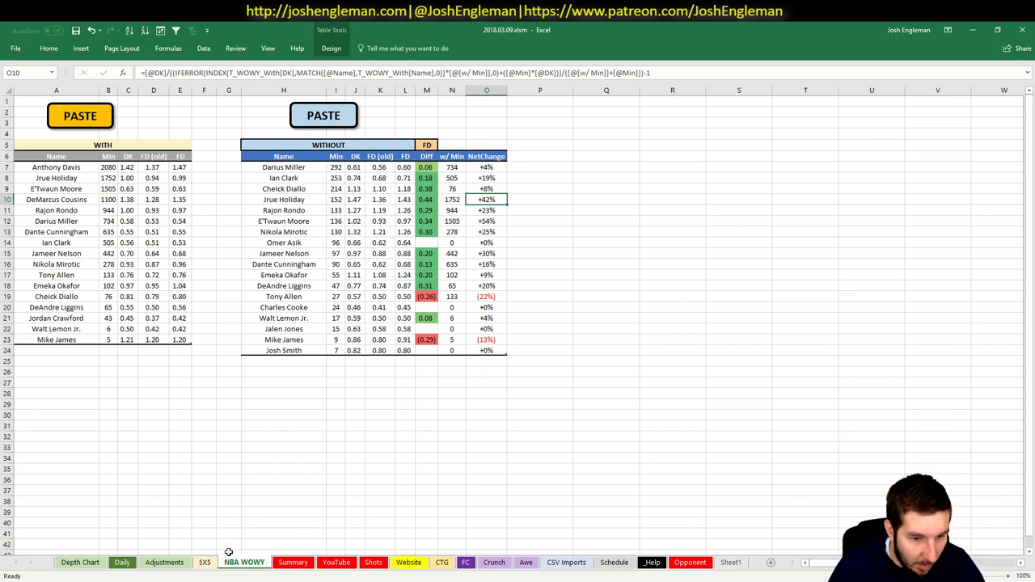
pyautogui.click(371, 562)
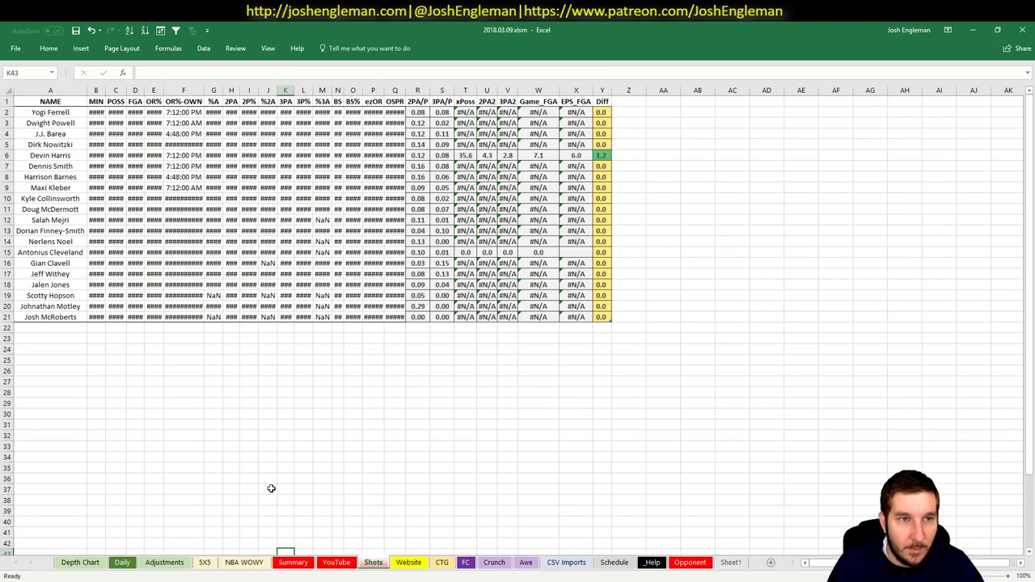
# Step: Show the Shooting stats on nbawowy and copy all rows of the second shooting table, from Darius Miller to Josh Smith
pyautogui.hotkey('alt', 'Tab')
pyautogui.scroll(2, 323, 230)
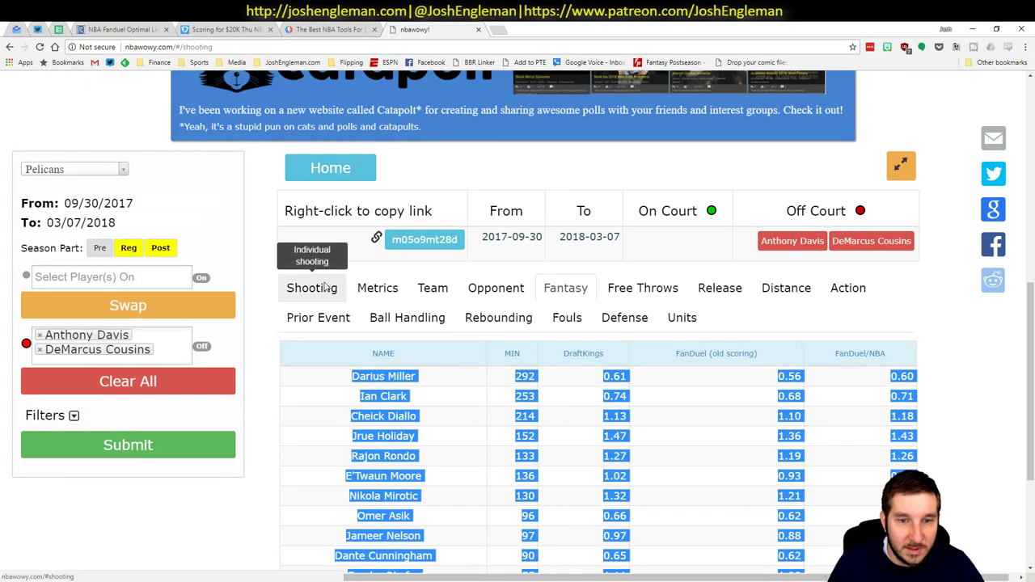
pyautogui.click(311, 288)
pyautogui.scroll(-1, 368, 349)
pyautogui.scroll(-7, 368, 349)
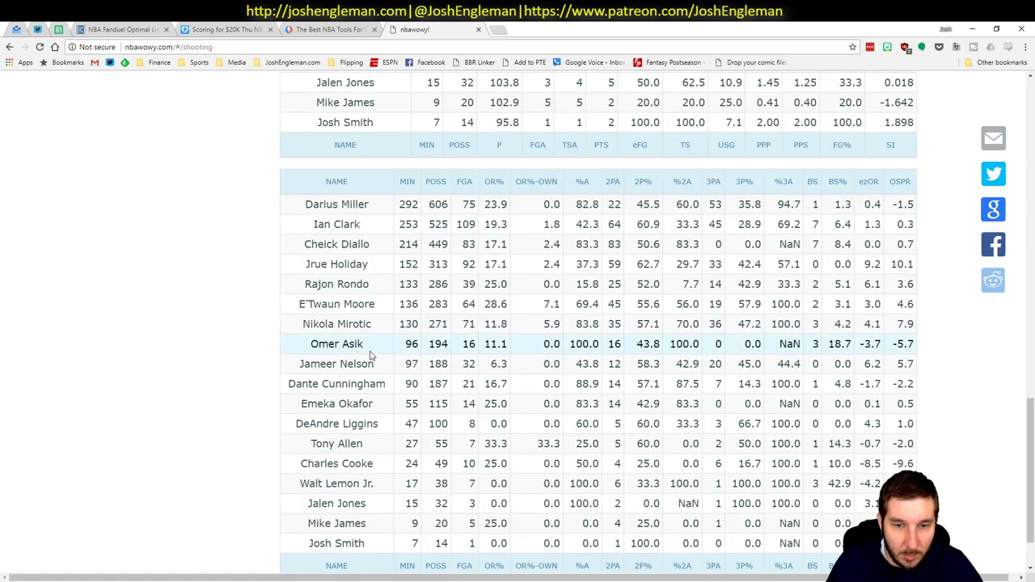
pyautogui.scroll(4, 337, 199)
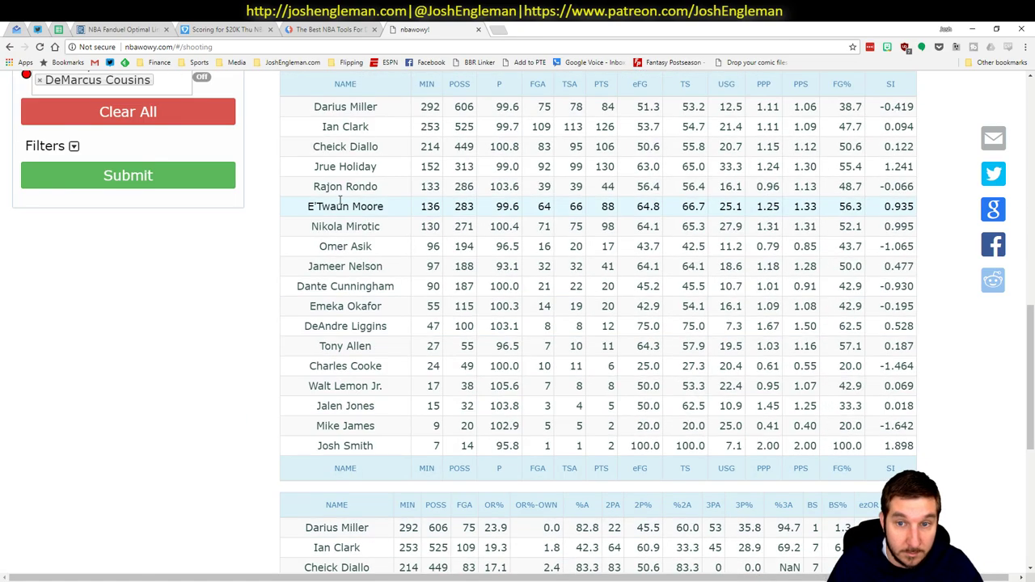
pyautogui.hotkey('alt', 'Tab')
pyautogui.hotkey('alt', 'Tab')
pyautogui.scroll(-5, 328, 472)
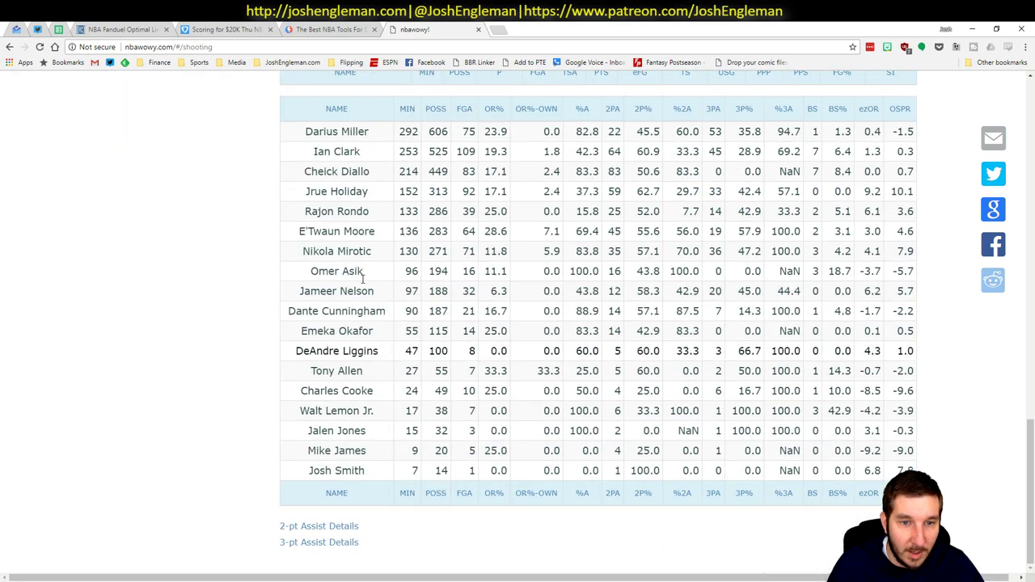
pyautogui.moveTo(305, 129); pyautogui.dragTo(877, 495)
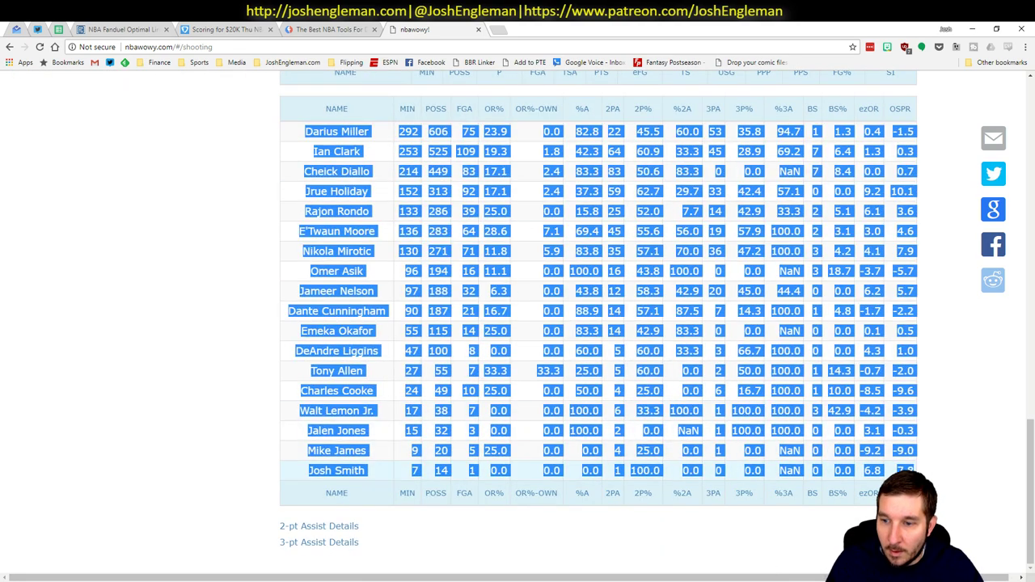
# Step: Return to the Excel workbook, paste the shooting rows into the Shots sheet starting at A2, and format them as General
pyautogui.hotkey('alt', 'Tab')
pyautogui.rightClick(52, 113)
pyautogui.click(89, 158)
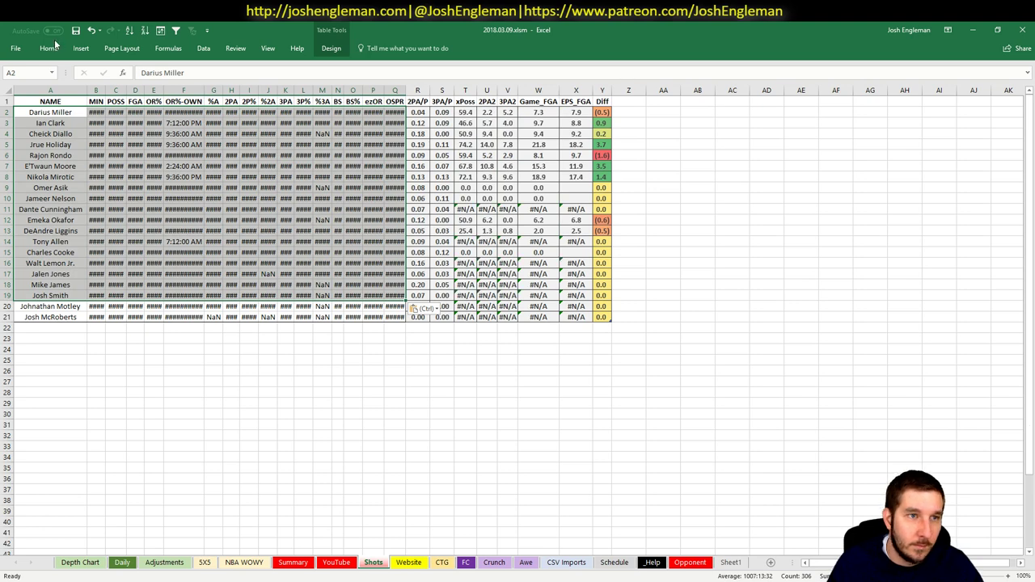
pyautogui.click(49, 47)
pyautogui.click(407, 68)
pyautogui.click(376, 85)
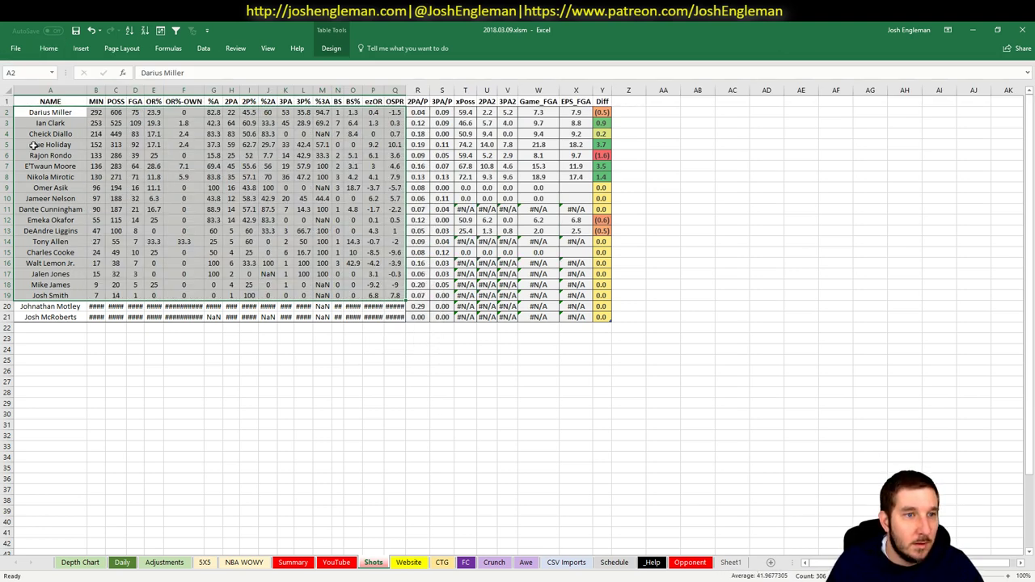
# Step: Examine the shot projections of Jrue Holiday, E'Twaun Moore and Nikola Mirotic on the Shots sheet and return to NBA WOWY
pyautogui.click(6, 144)
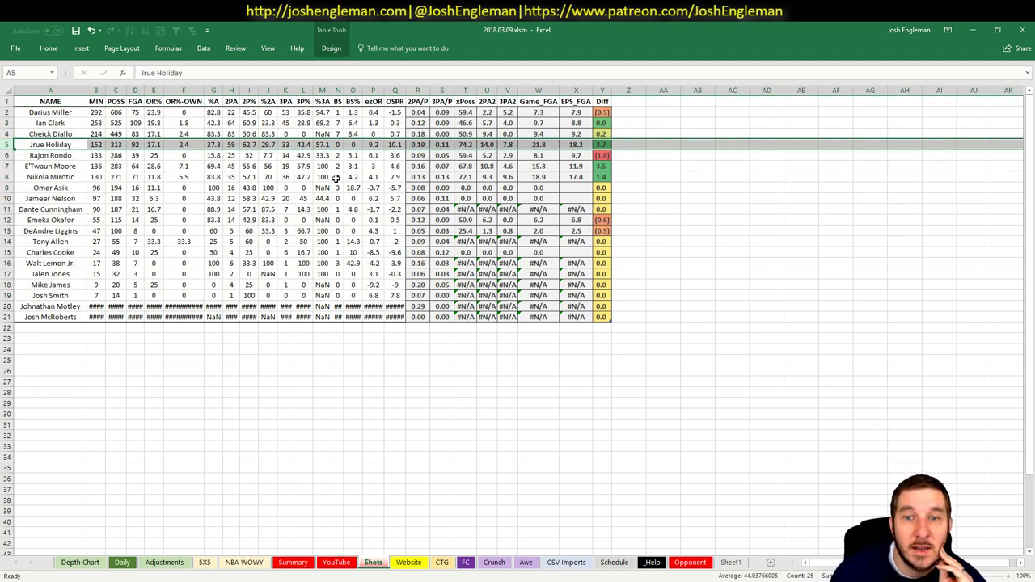
pyautogui.click(4, 164)
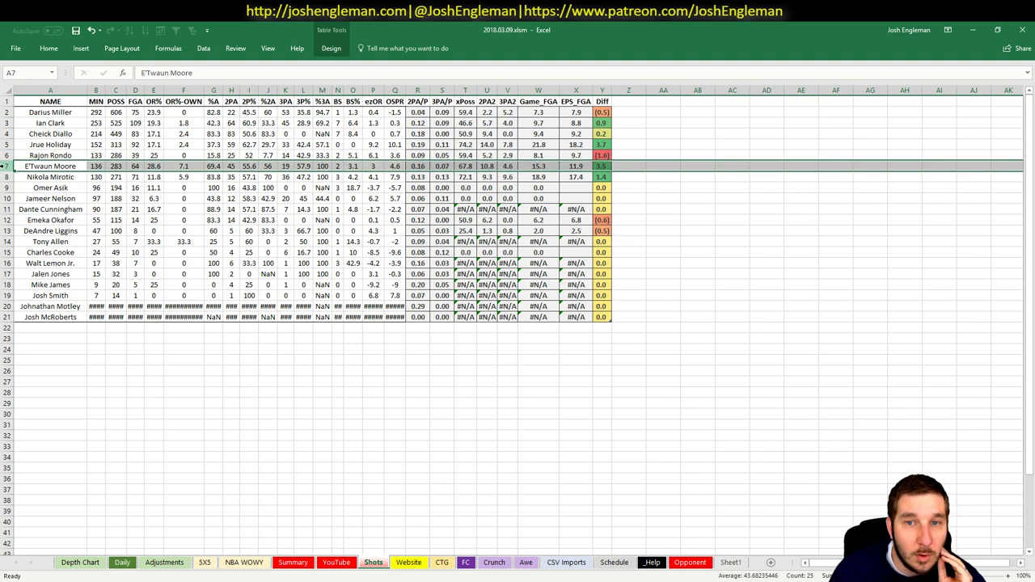
pyautogui.click(5, 176)
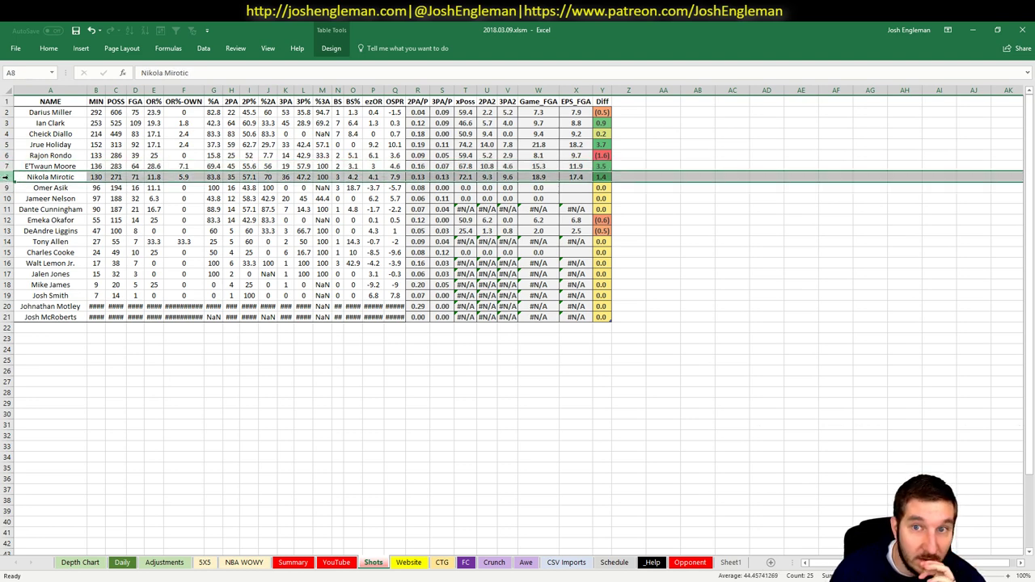
pyautogui.click(244, 562)
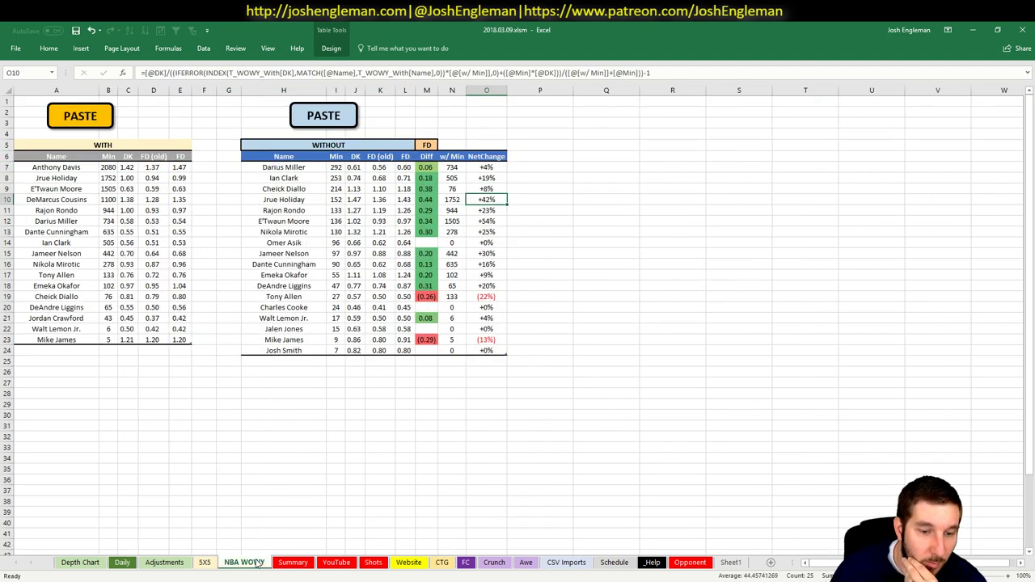
# Step: Check the NOP positional matchup scores on the YouTube sheet and Anthony Davis's power forward row on the 5X5 sheet
pyautogui.click(332, 566)
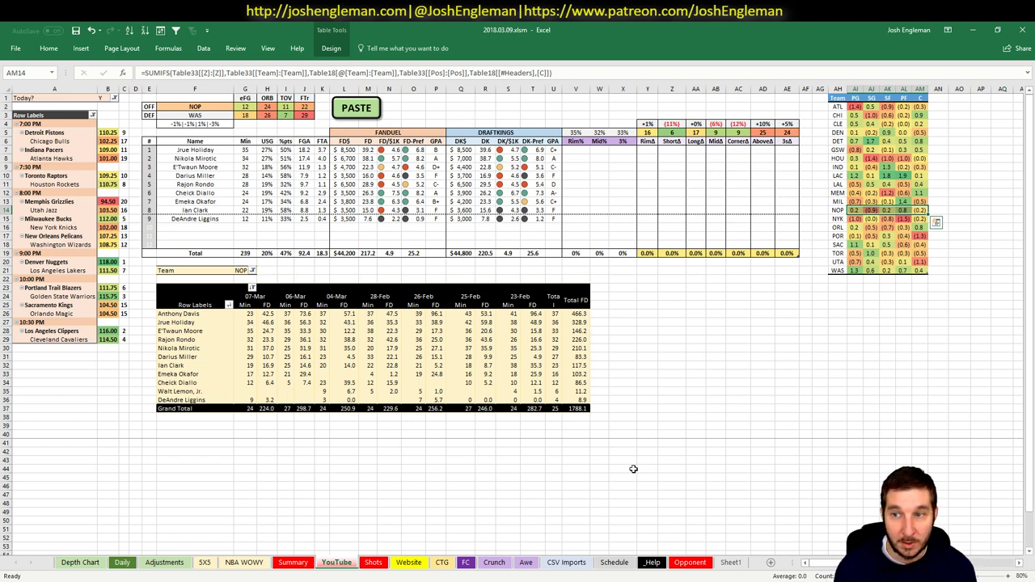
pyautogui.click(871, 228)
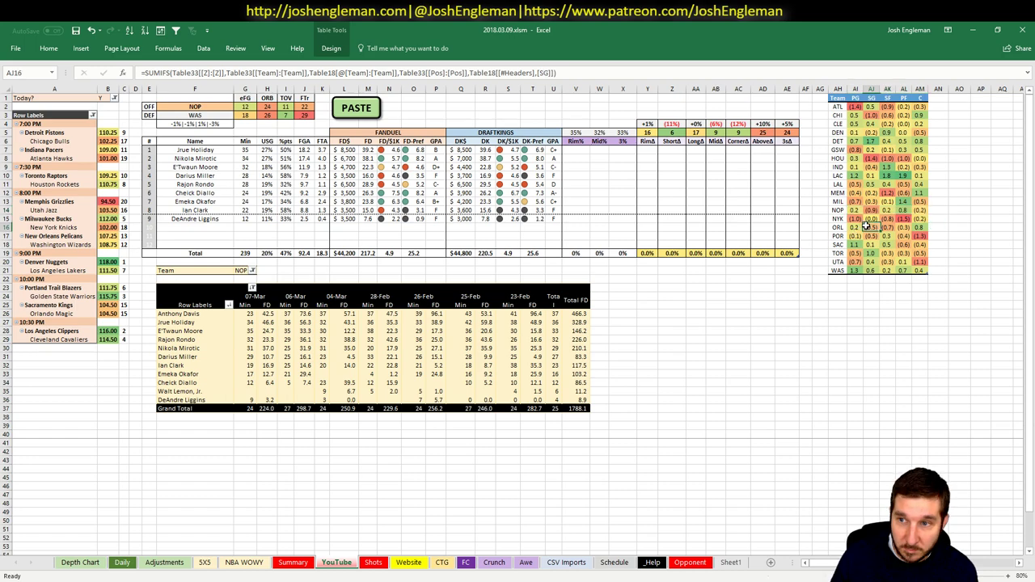
pyautogui.click(903, 210)
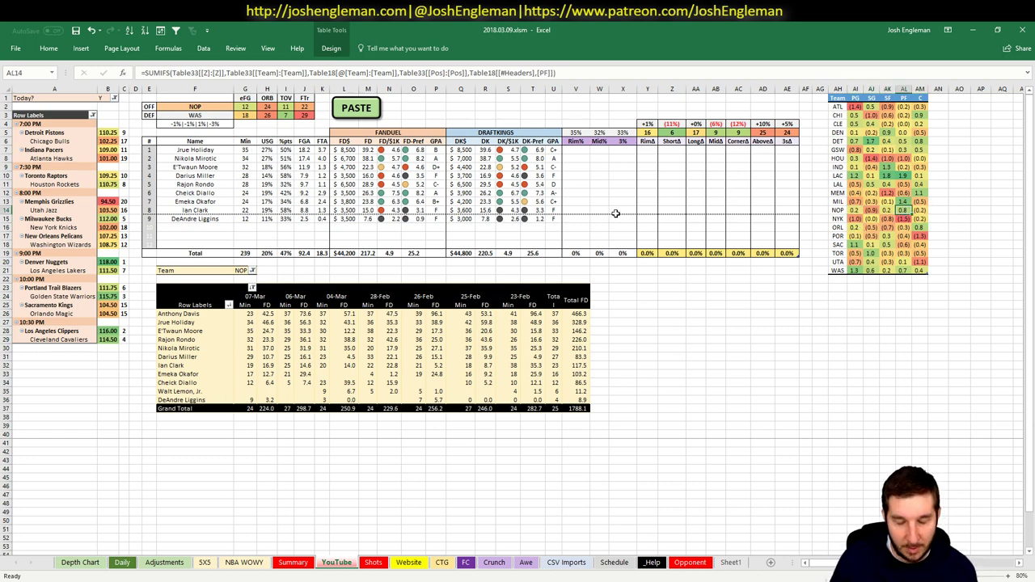
pyautogui.click(204, 563)
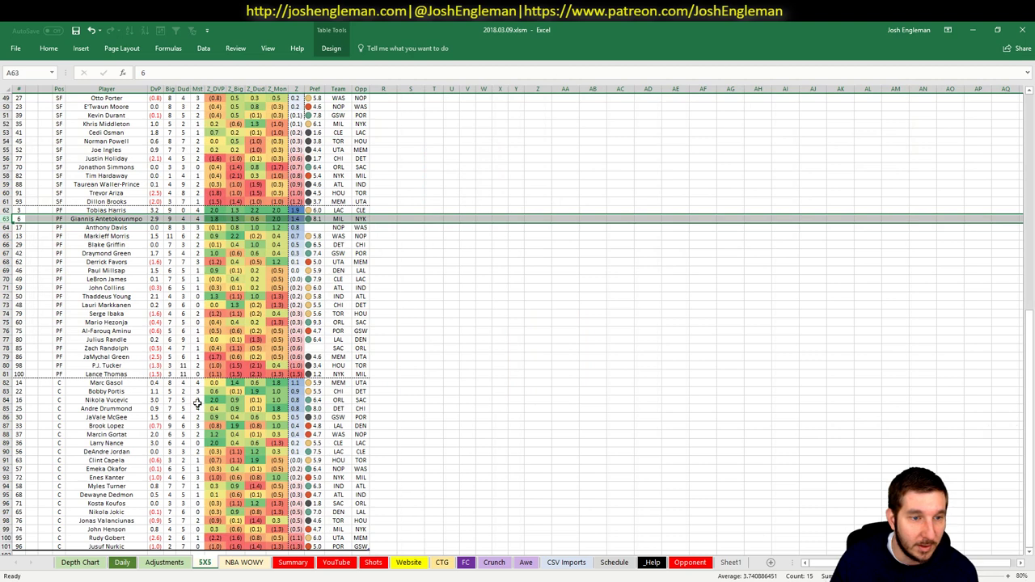
pyautogui.click(5, 227)
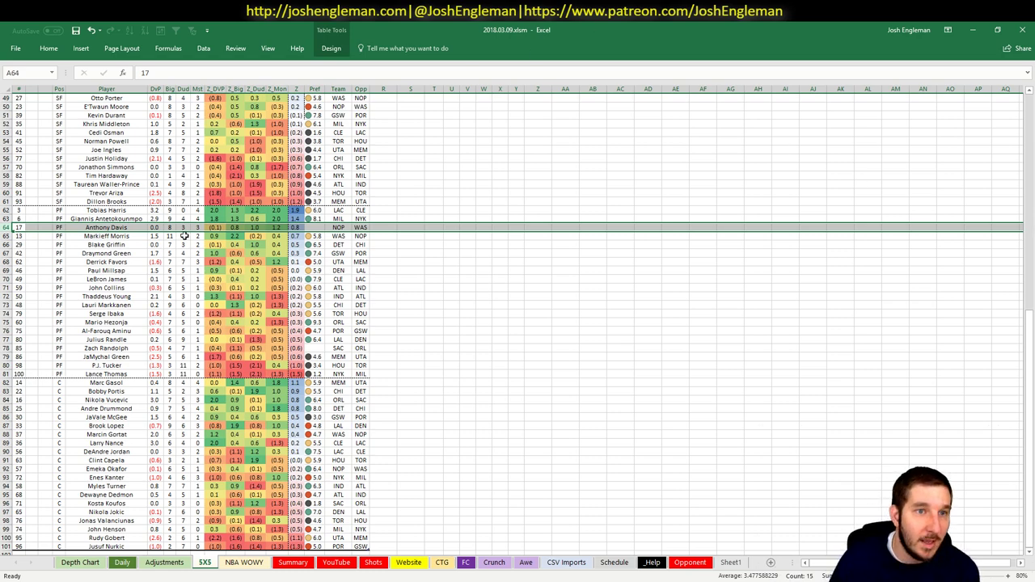
# Step: Review the salaries, projections and grades of Cheick Diallo and Emeka Okafor in the NOP table on the YouTube sheet
pyautogui.click(337, 564)
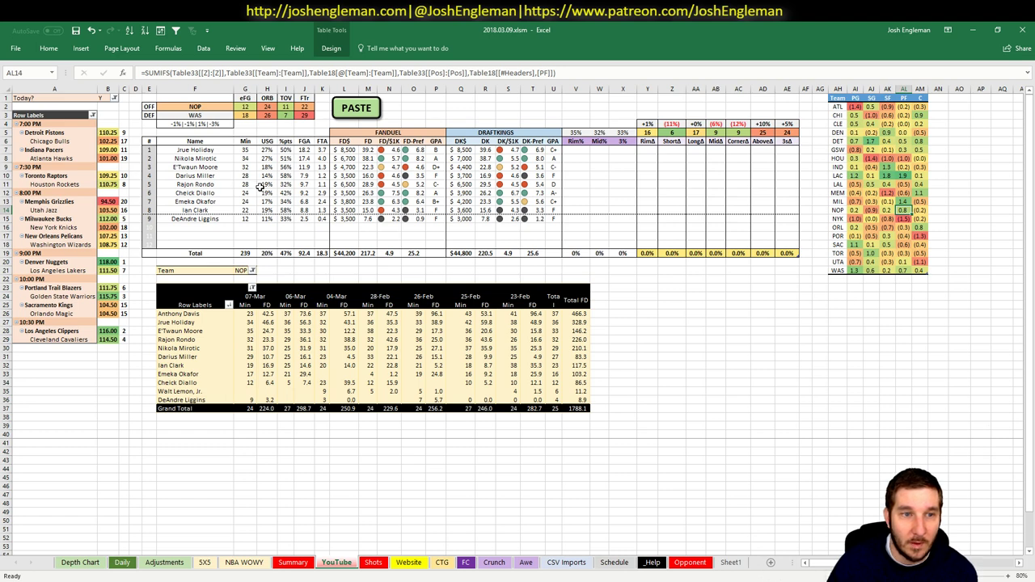
pyautogui.moveTo(188, 194); pyautogui.dragTo(633, 204)
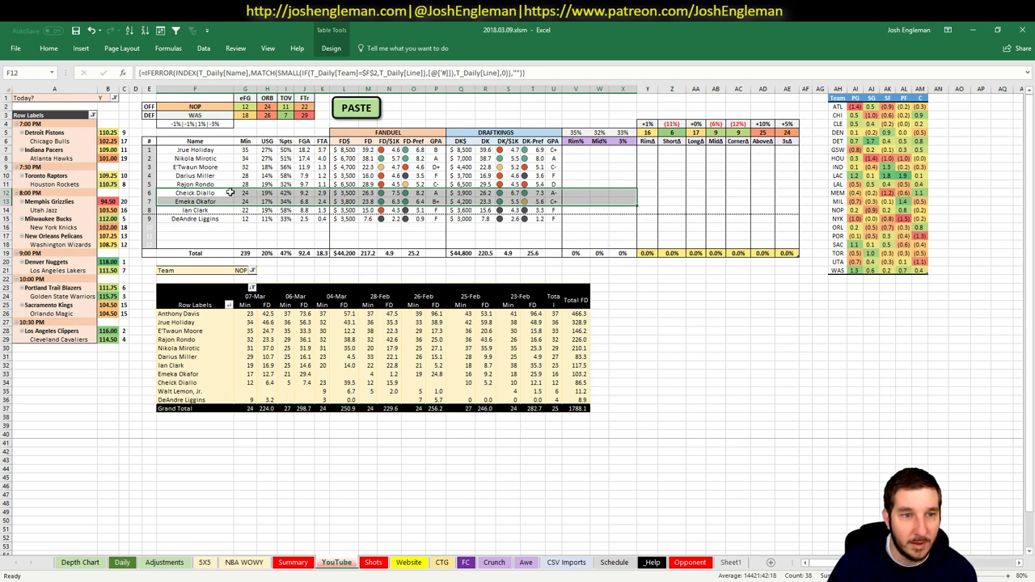
pyautogui.click(225, 194)
pyautogui.click(346, 194)
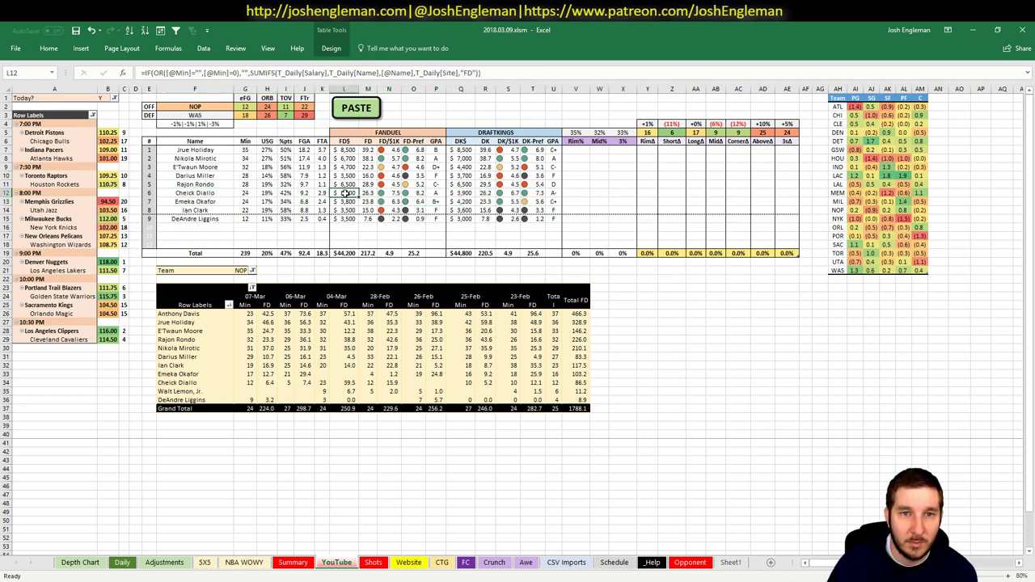
pyautogui.click(441, 194)
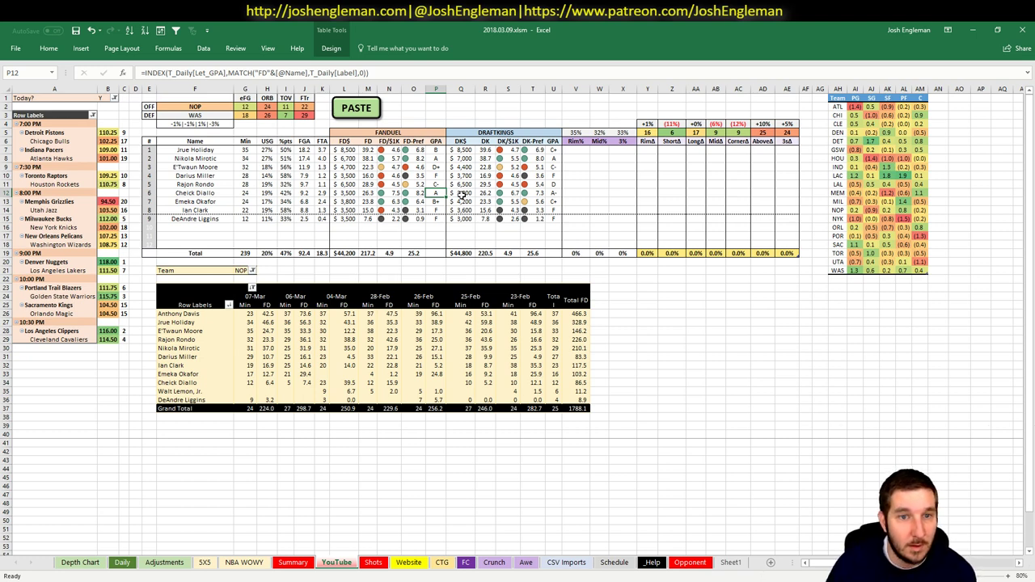
pyautogui.click(215, 194)
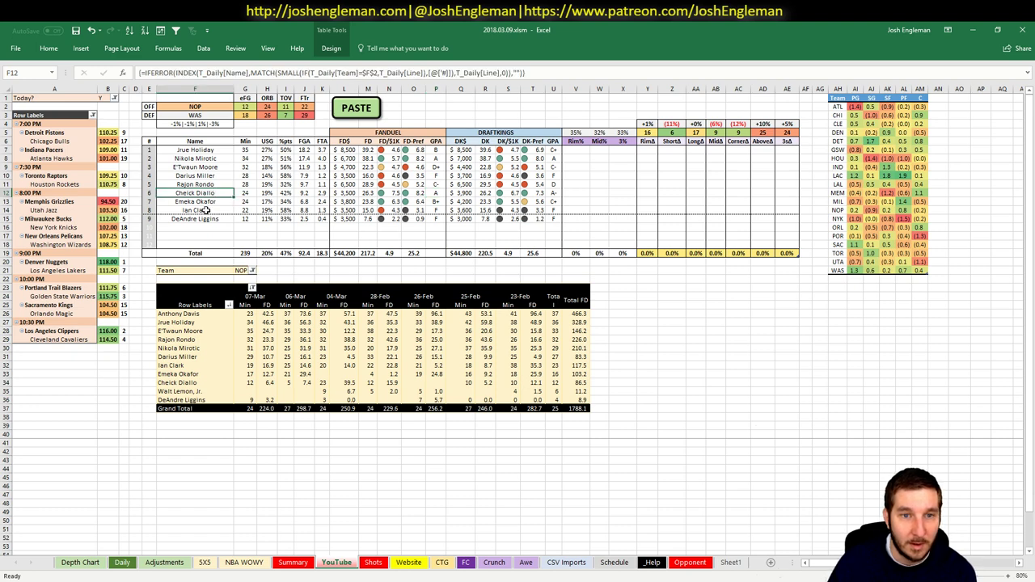
pyautogui.click(207, 202)
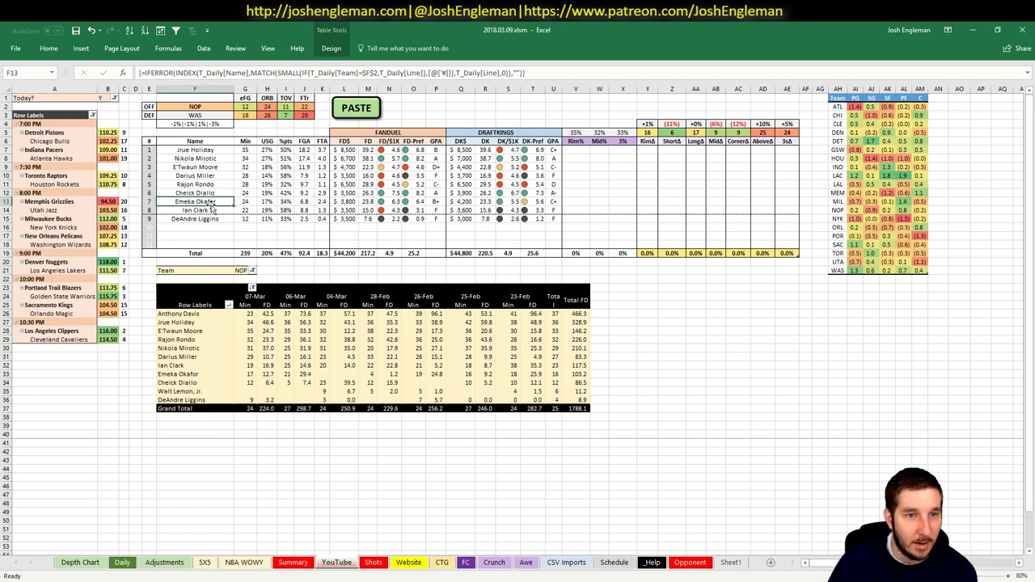
# Step: Review the FanDuel and DraftKings projections of Emeka Okafor, Nikola Mirotic and Cheick Diallo, plus Mirotic's recent game log
pyautogui.click(344, 203)
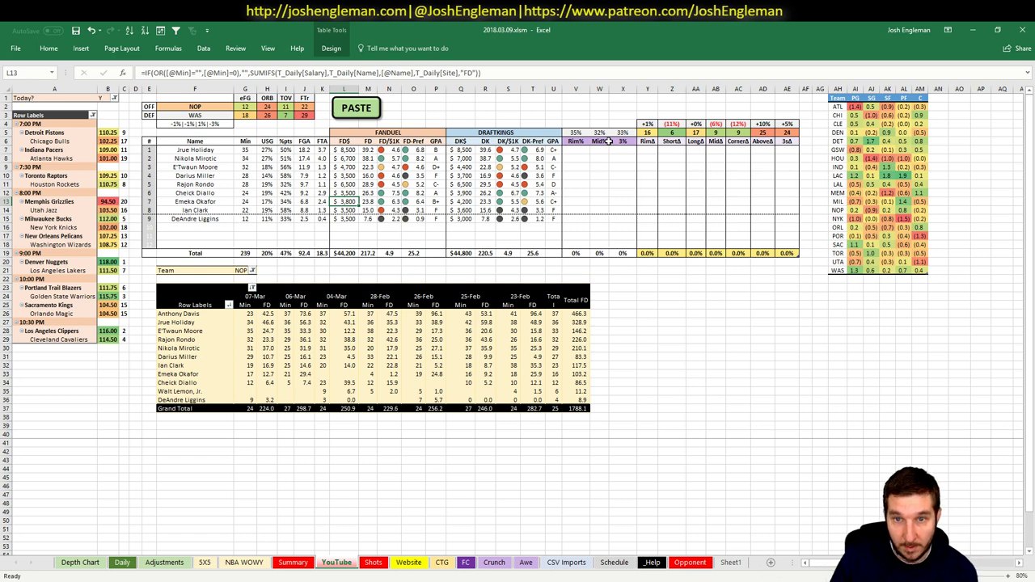
pyautogui.moveTo(215, 159); pyautogui.dragTo(553, 159)
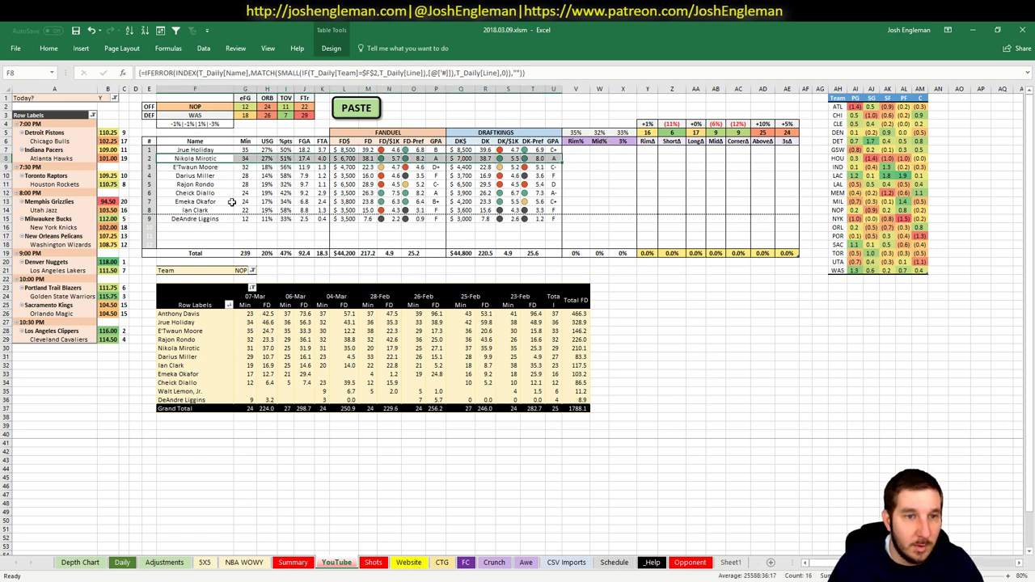
pyautogui.click(209, 194)
pyautogui.moveTo(298, 193); pyautogui.dragTo(555, 194)
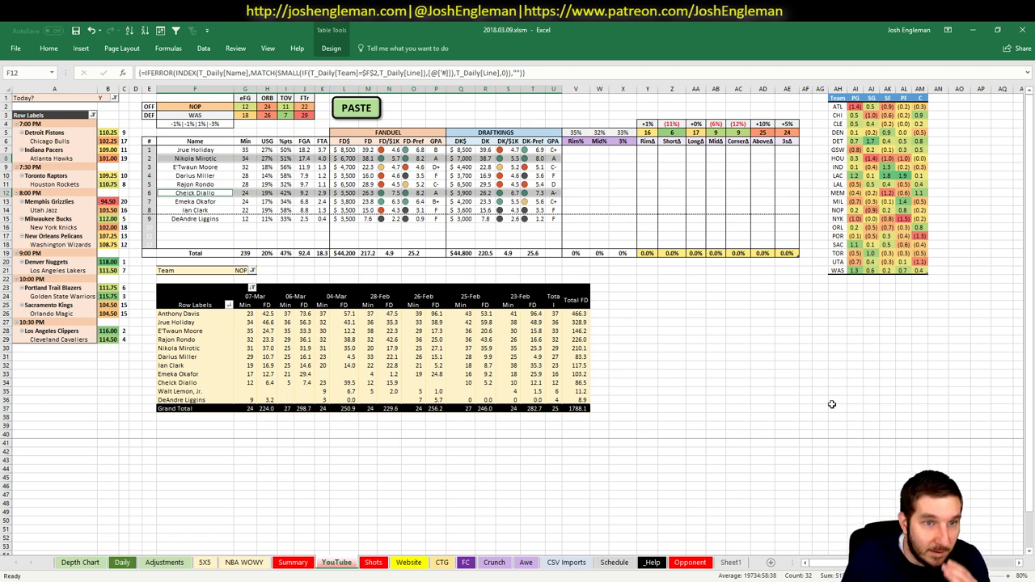
pyautogui.click(660, 366)
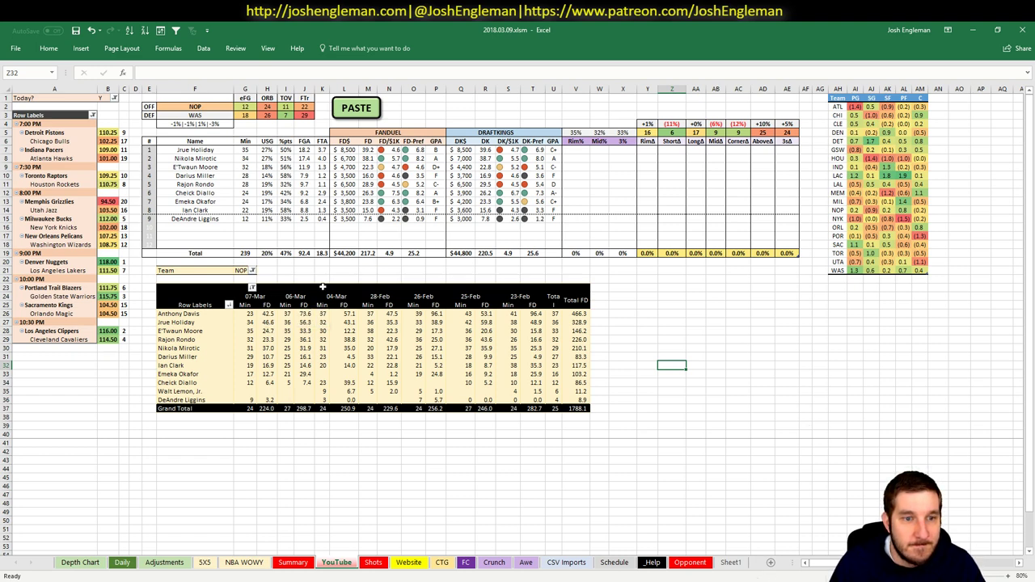
pyautogui.click(271, 347)
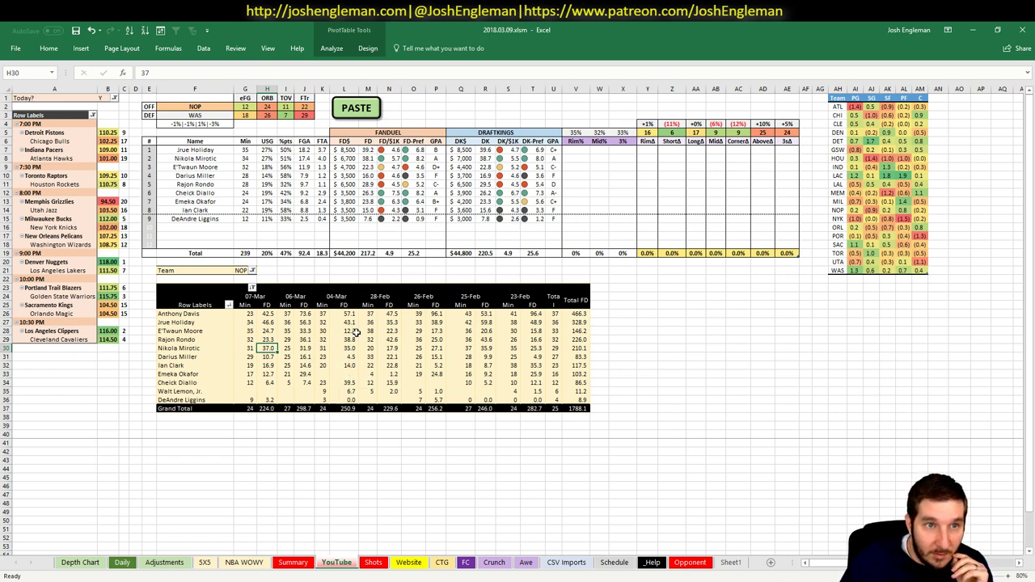
pyautogui.click(284, 270)
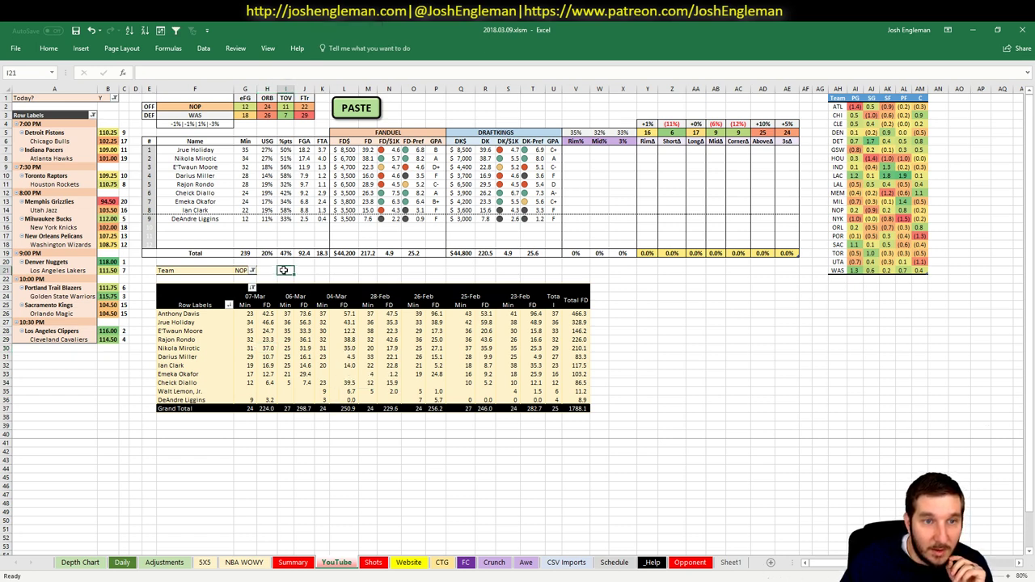
# Step: Set the offensive team in cell F2 of the YouTube sheet to WAS
pyautogui.click(211, 105)
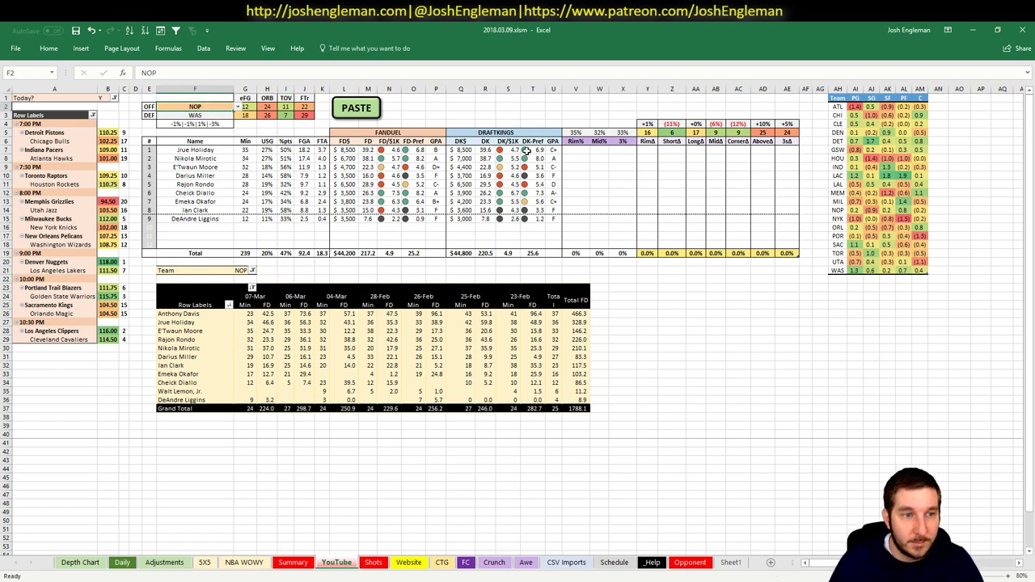
pyautogui.hotkey('ctrl', 'v')
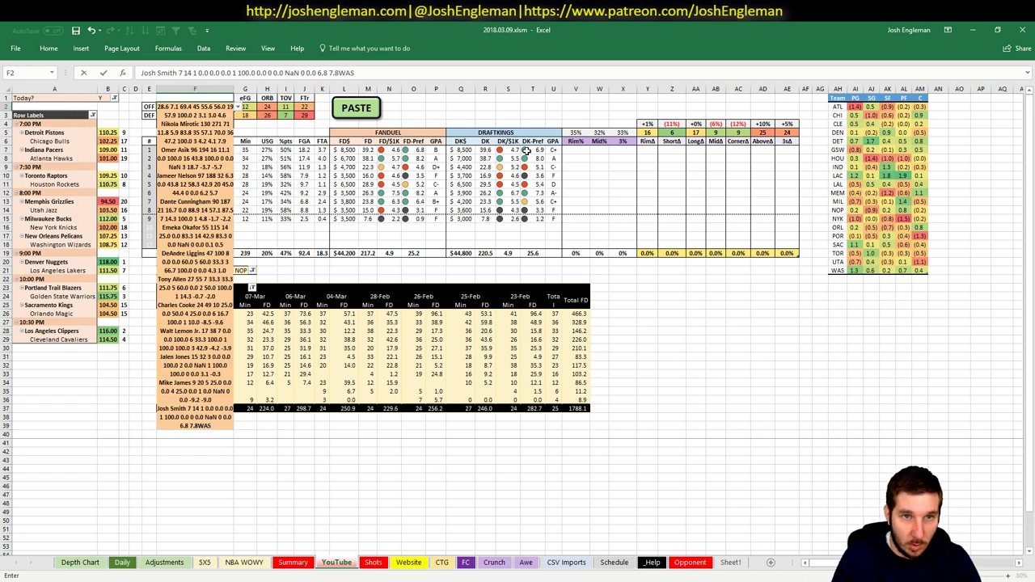
pyautogui.press('Escape')
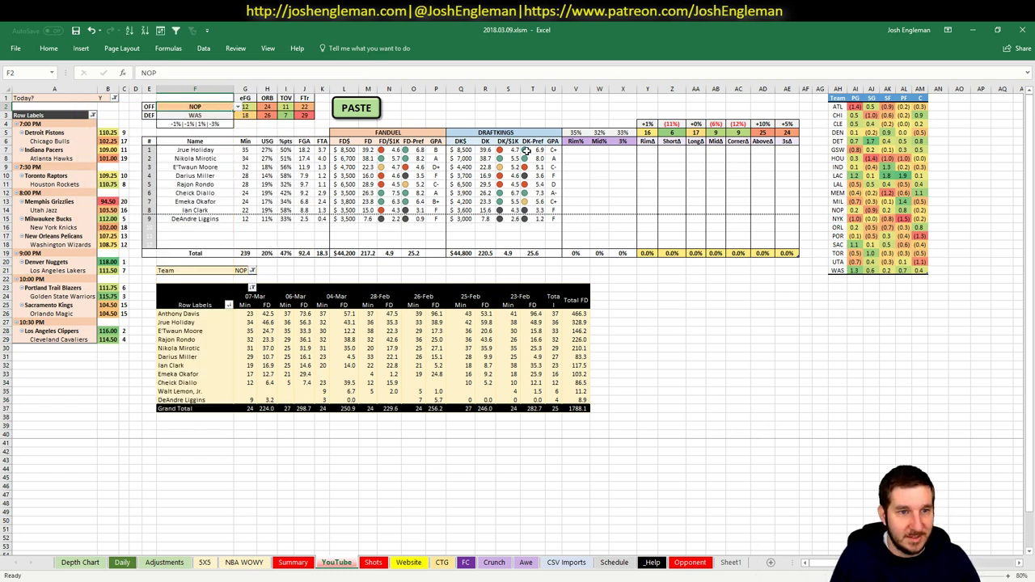
pyautogui.write('WAS')
pyautogui.press('Return')
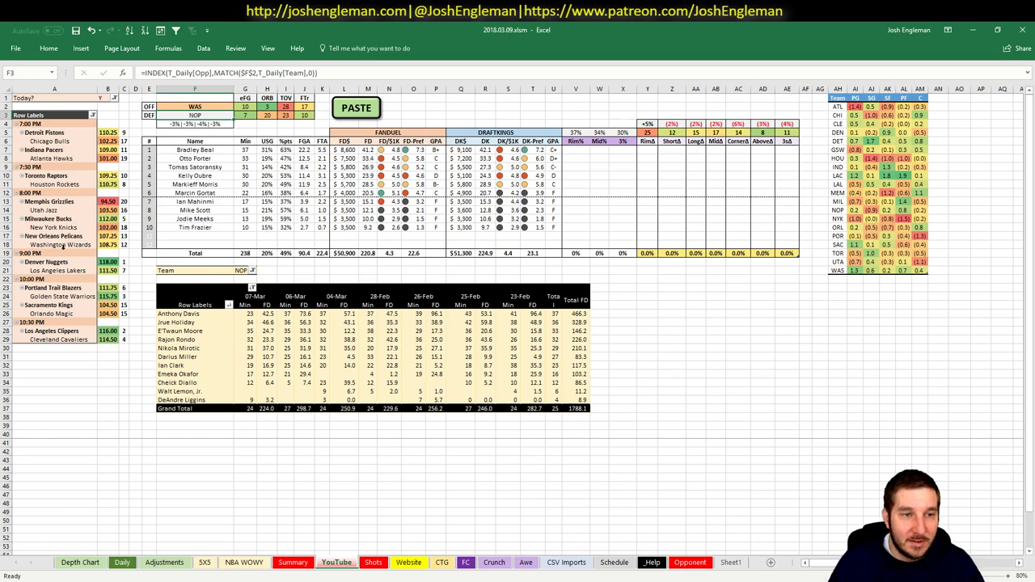
# Step: Check the WAS row of positional matchup scores and the Wizards players on the 5X5 sheet, returning to the YouTube sheet
pyautogui.click(837, 270)
pyautogui.click(164, 562)
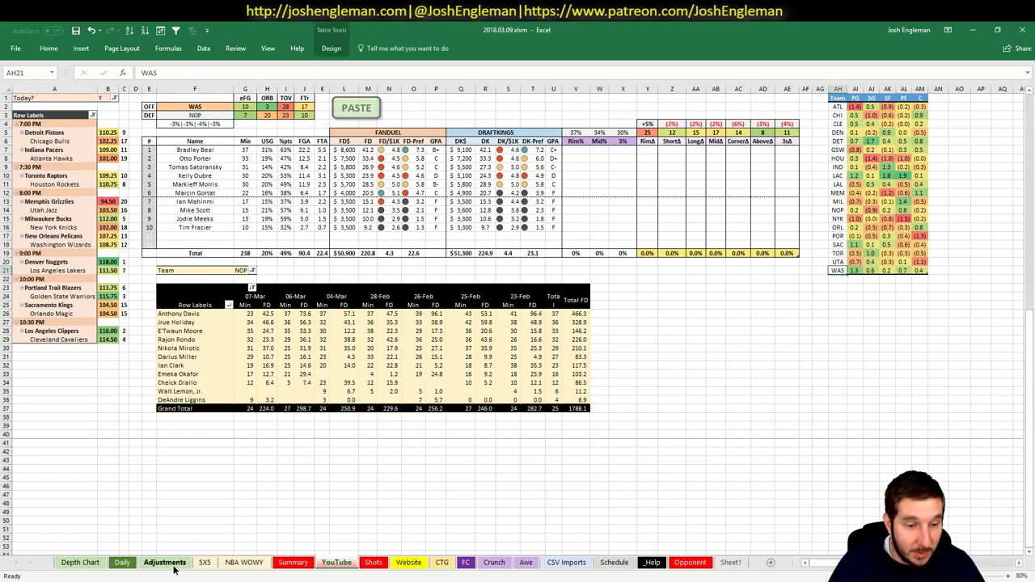
pyautogui.click(205, 562)
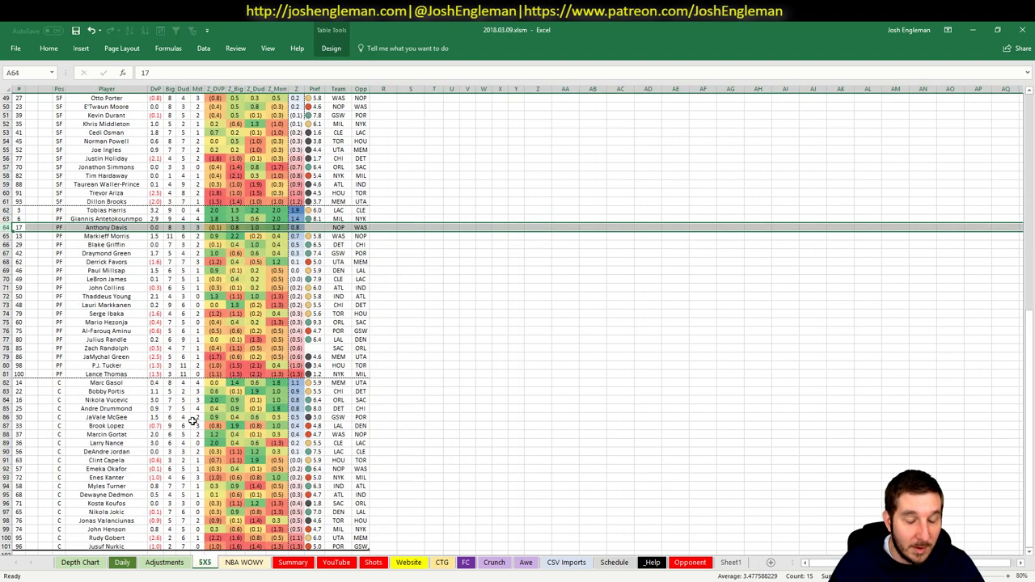
pyautogui.click(337, 562)
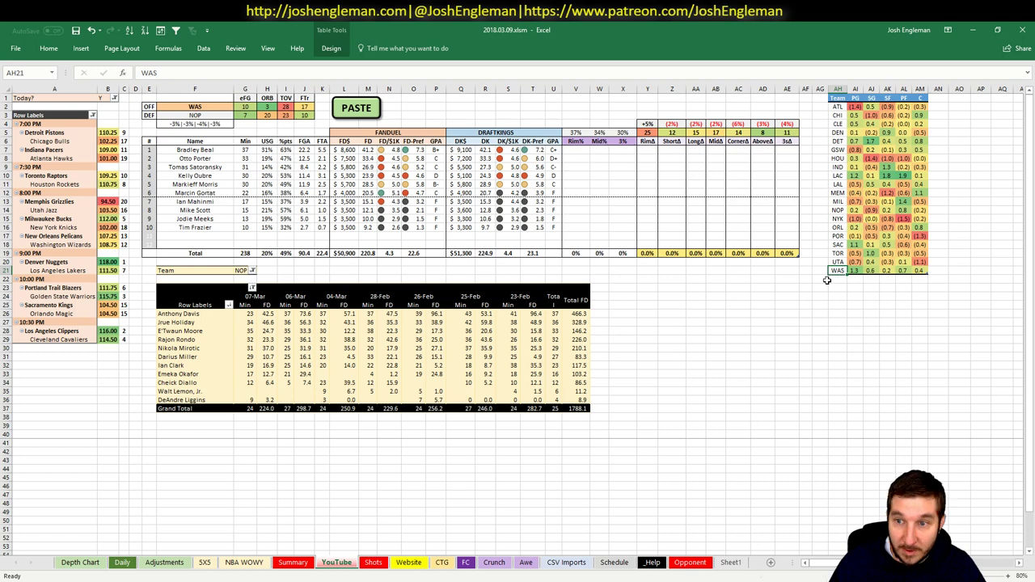
# Step: Switch to the browser and open the Cleaning the Glass site in a new tab
pyautogui.hotkey('alt', 'Tab')
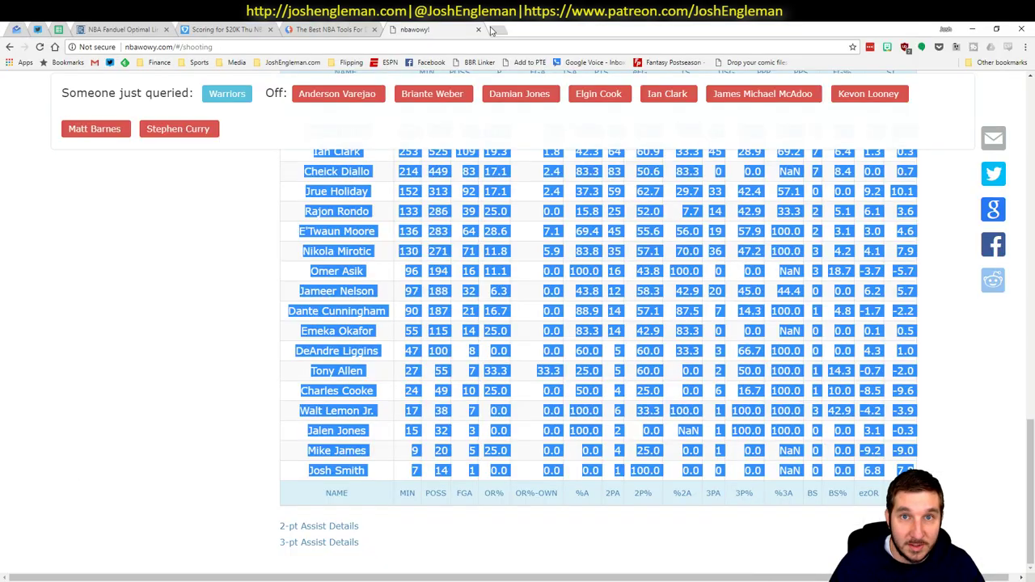
pyautogui.click(497, 29)
pyautogui.click(447, 46)
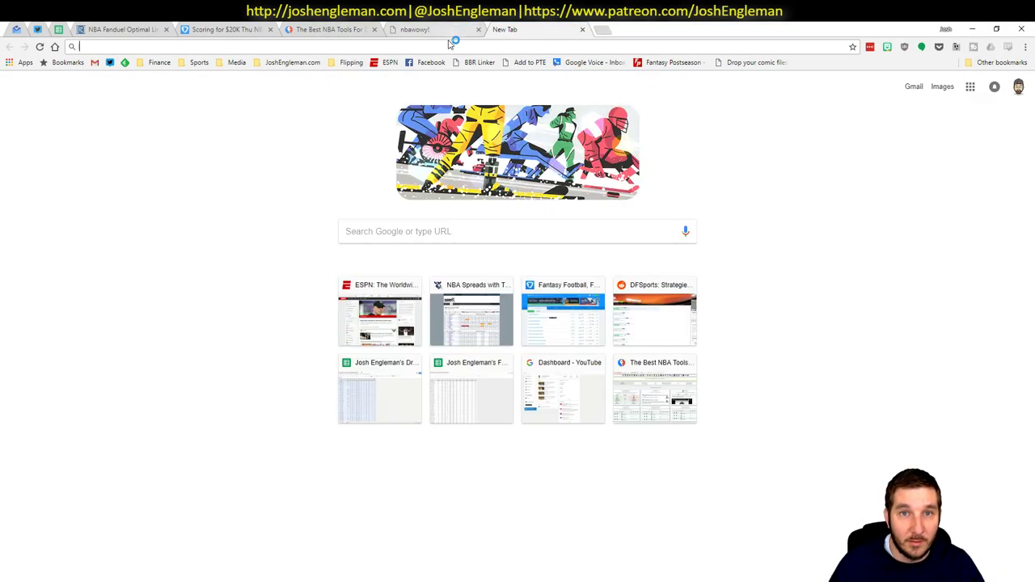
pyautogui.write('cle')
pyautogui.press('Return')
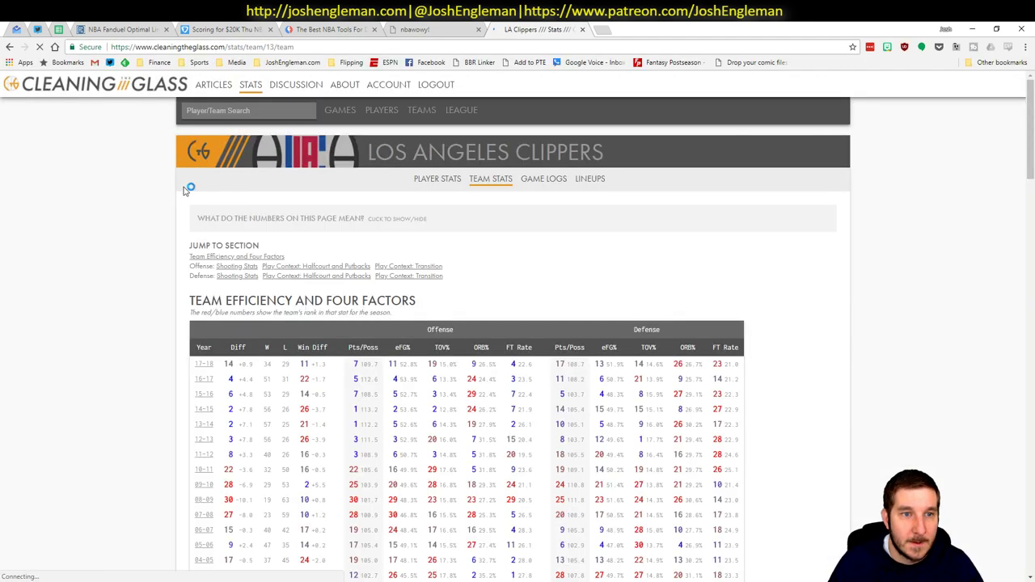
# Step: Search for the New Orleans Pelicans and open the team's lineup statistics
pyautogui.click(245, 111)
pyautogui.write('pelic')
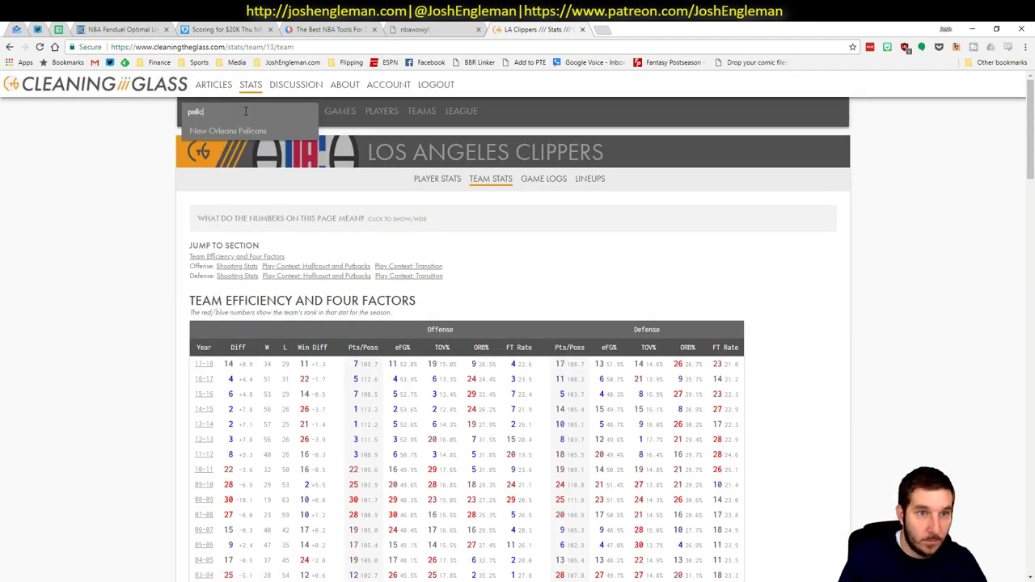
pyautogui.click(234, 130)
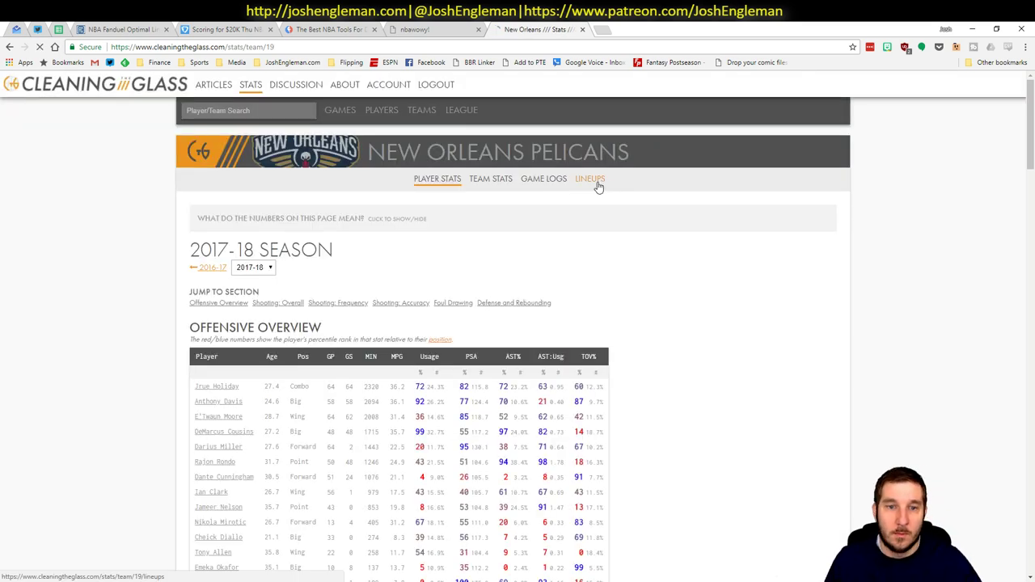
pyautogui.click(597, 185)
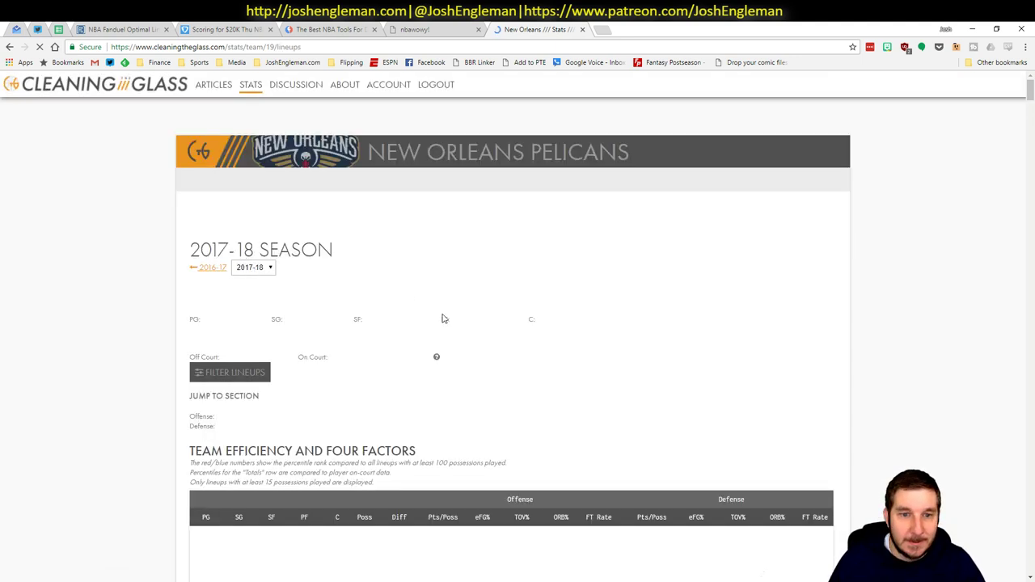
# Step: Filter the Pelicans lineups to those with Anthony Davis and DeMarcus Cousins off court, and review the efficiency table
pyautogui.click(264, 315)
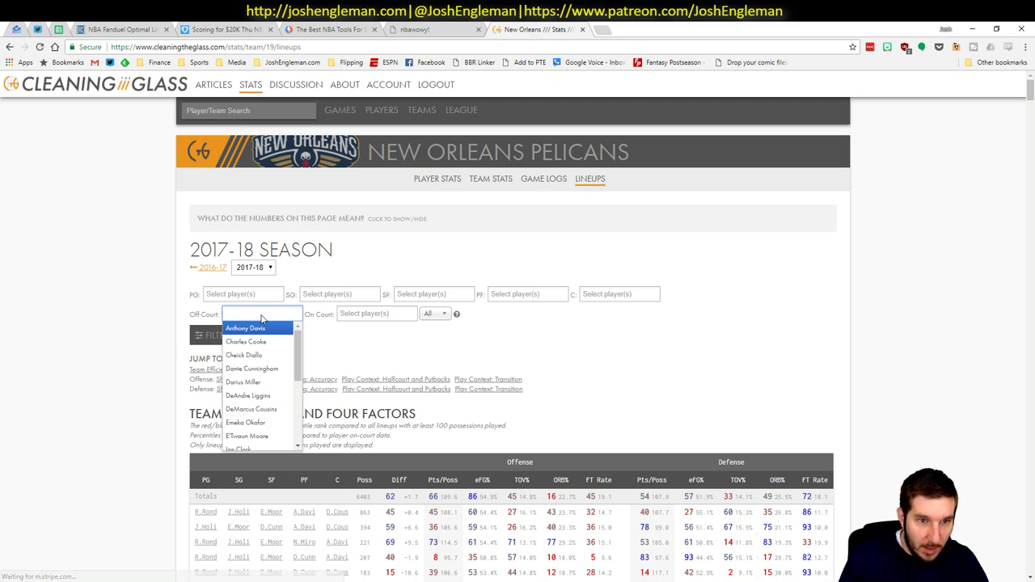
pyautogui.press('Return')
pyautogui.click(261, 320)
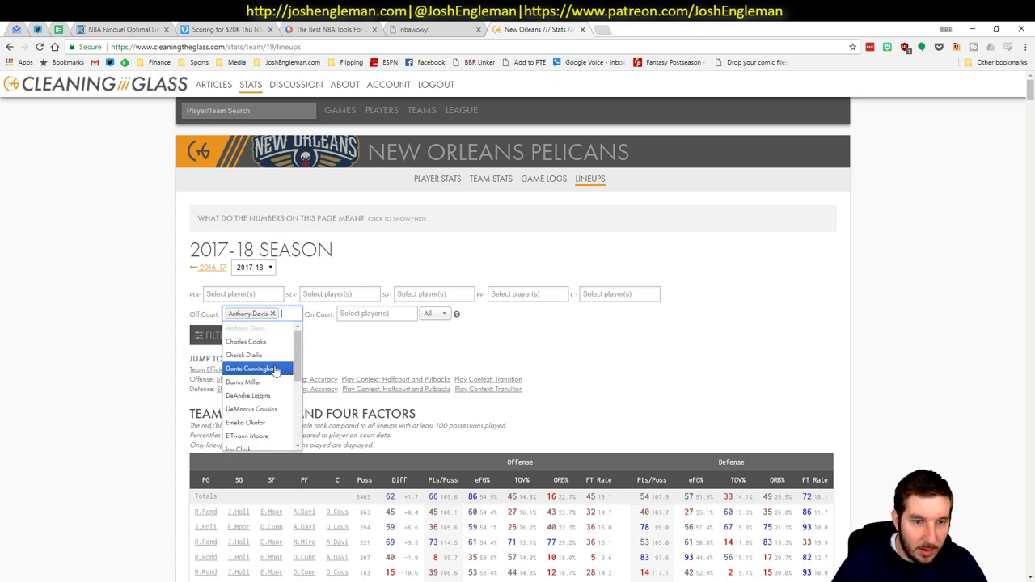
pyautogui.click(288, 413)
pyautogui.scroll(-2, 963, 386)
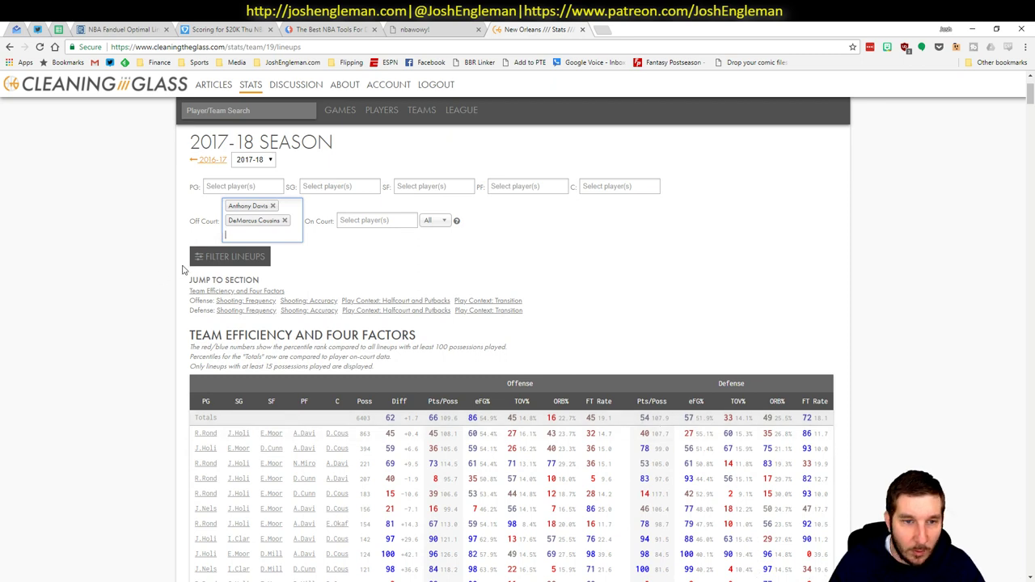
pyautogui.click(224, 261)
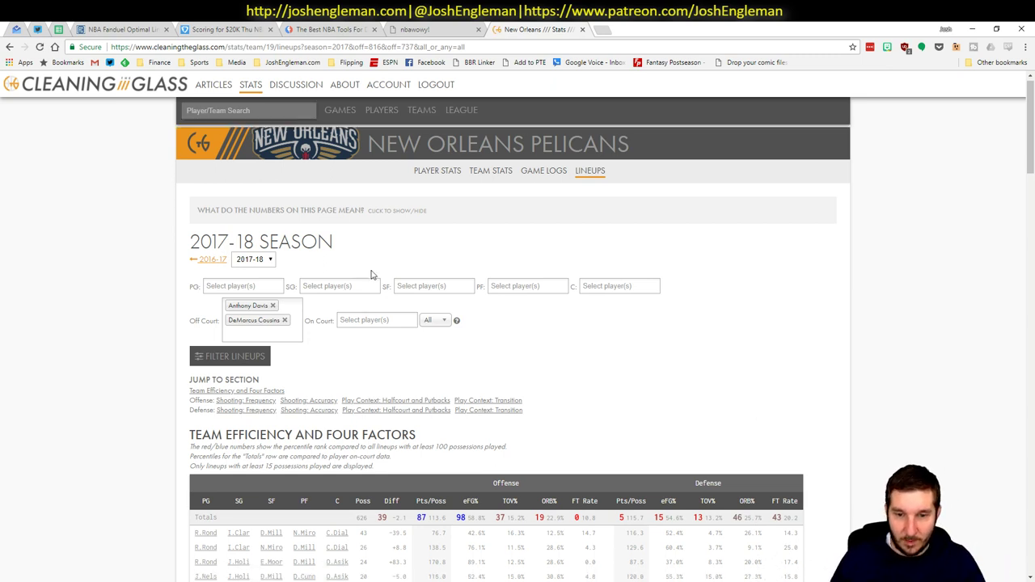
pyautogui.scroll(-2, 371, 274)
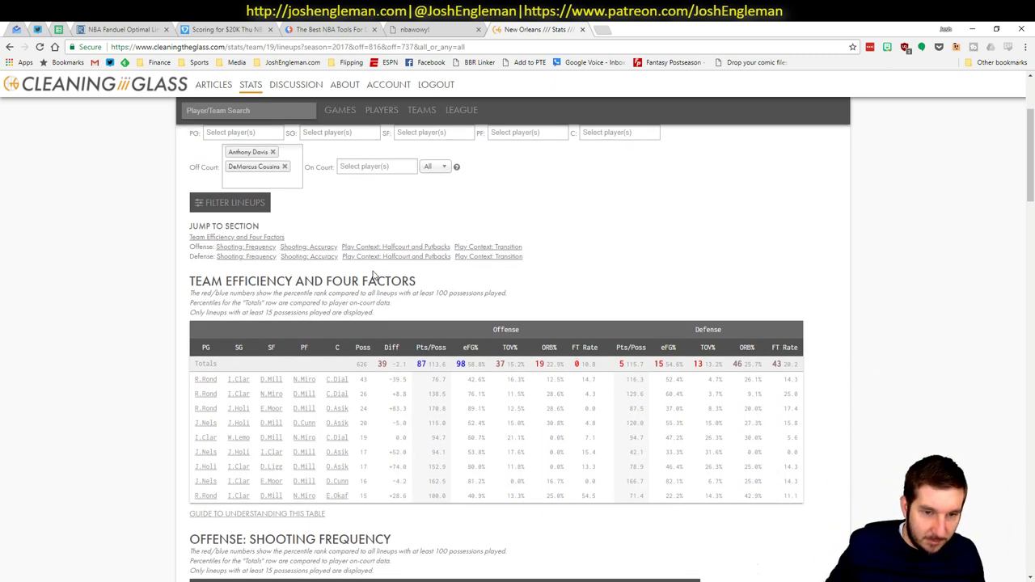
# Step: Return to the Excel workbook and look through the 5X5 and NBA WOWY sheets, ending on the YouTube sheet
pyautogui.hotkey('alt', 'Tab')
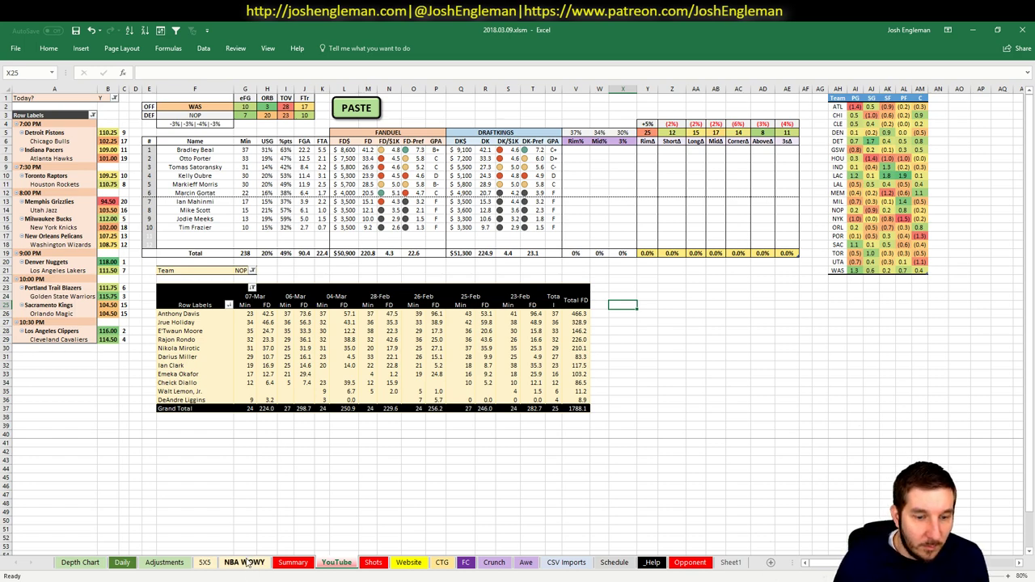
pyautogui.click(199, 564)
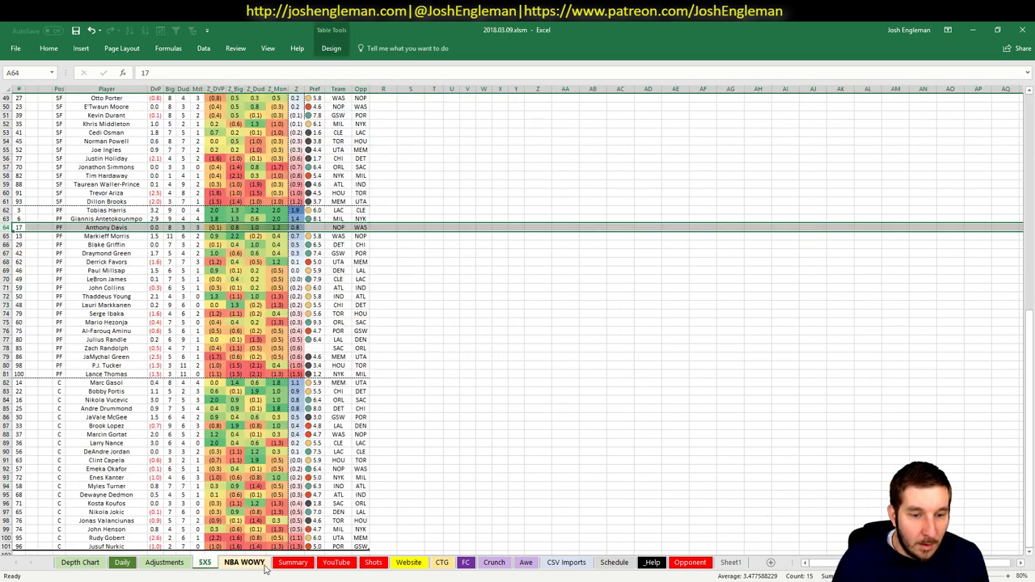
pyautogui.click(261, 566)
pyautogui.click(336, 564)
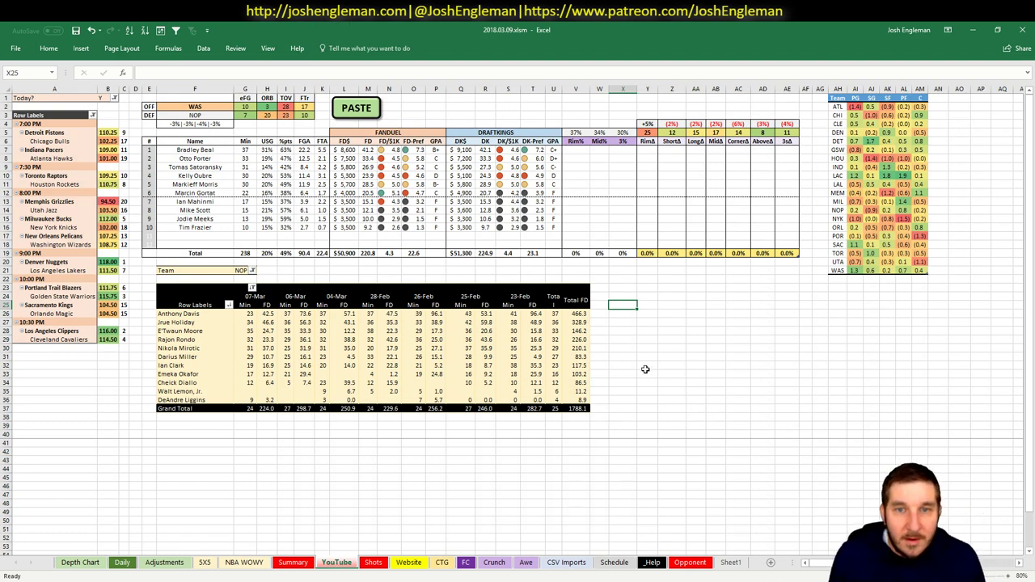
# Step: Set the Team filter of the game log pivot table to WAS
pyautogui.click(243, 269)
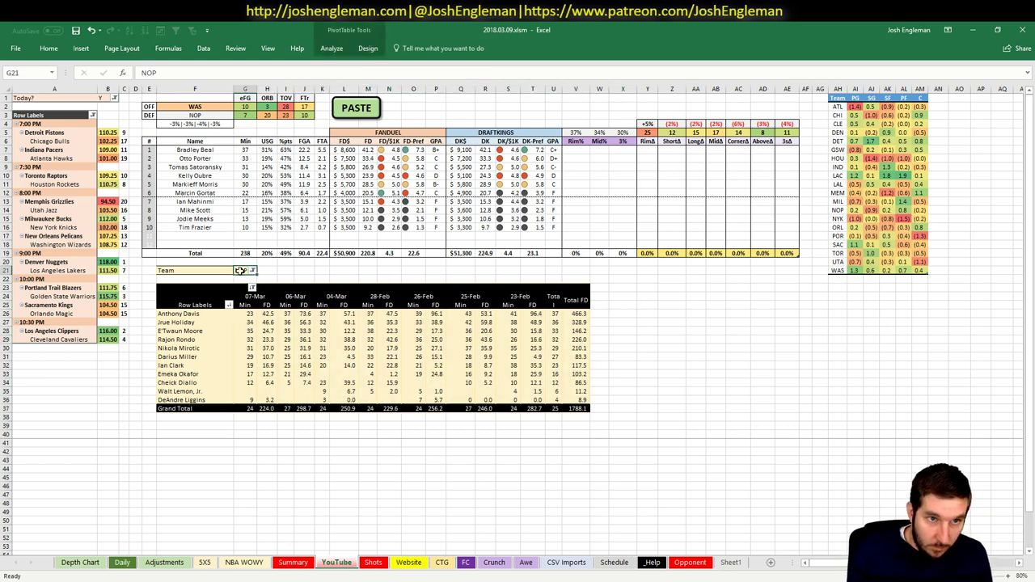
pyautogui.write('WAS')
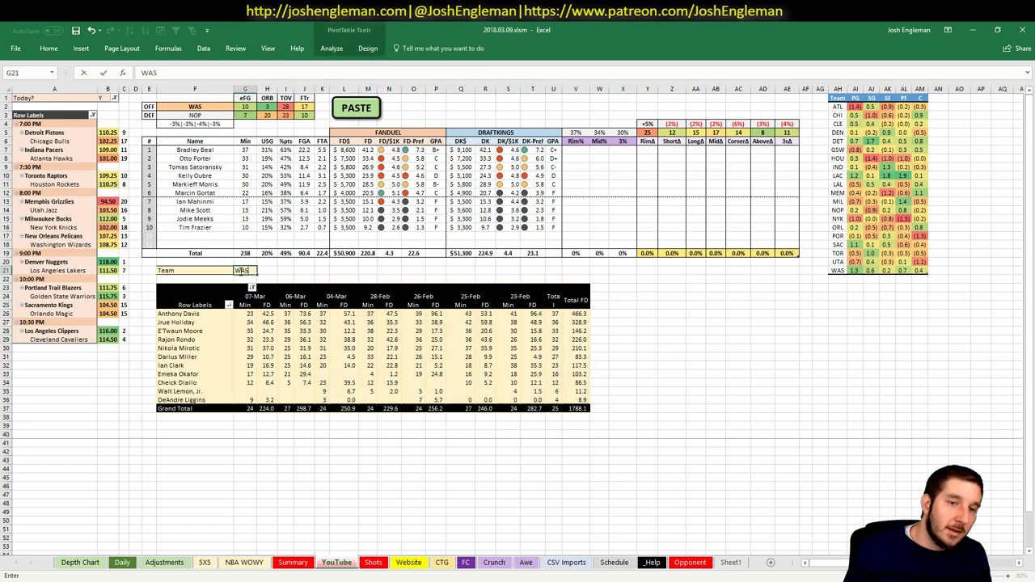
pyautogui.press('Return')
pyautogui.click(280, 269)
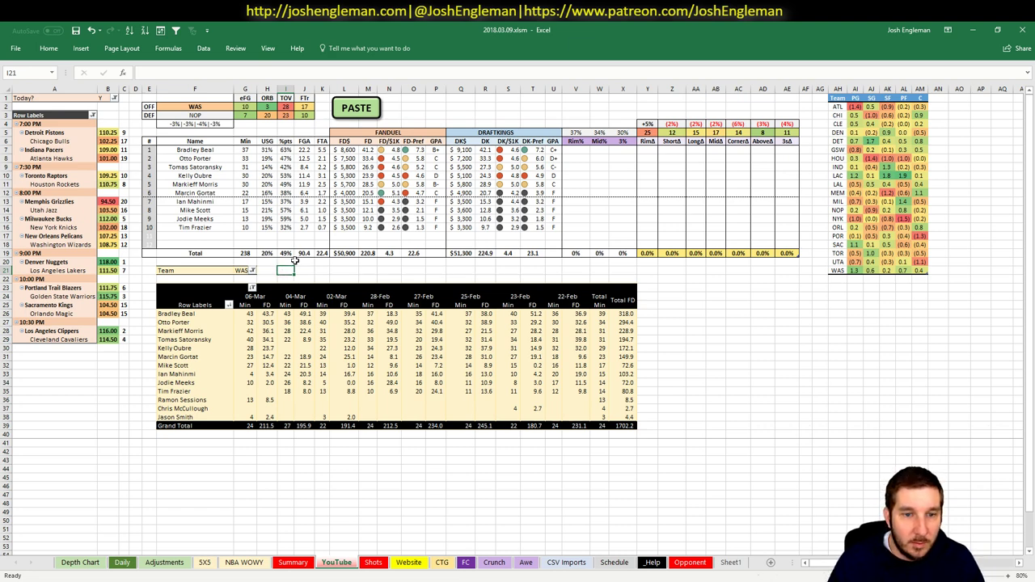
# Step: Review the recent minutes and FanDuel points of Otto Porter, Bradley Beal and Markieff Morris in the WAS game log
pyautogui.click(219, 323)
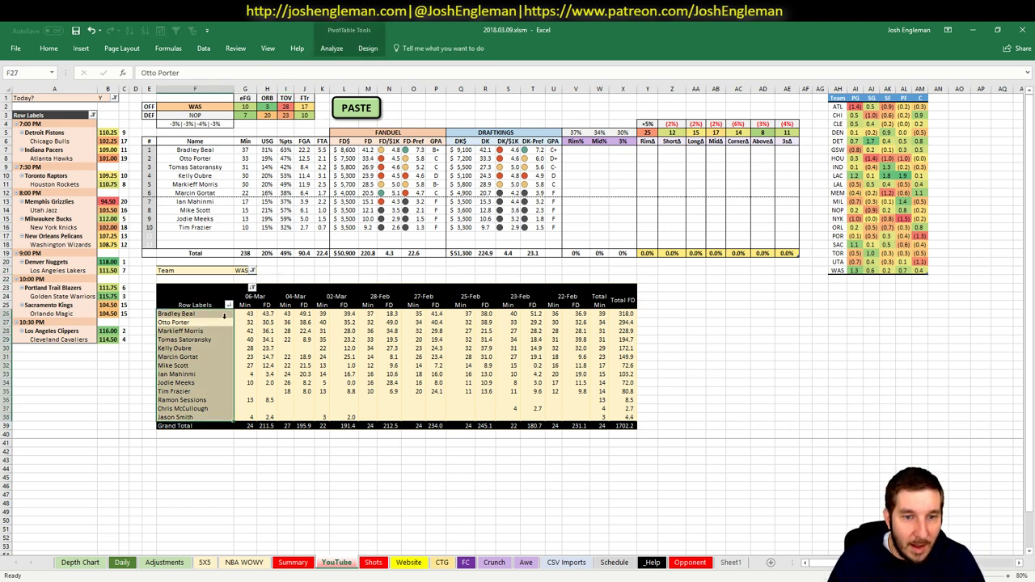
pyautogui.click(306, 316)
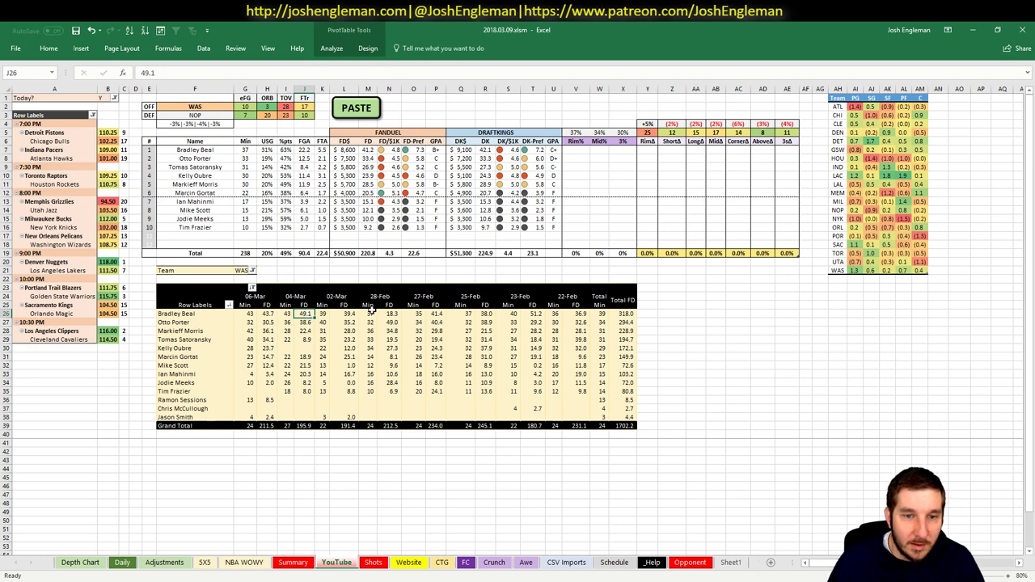
pyautogui.click(416, 272)
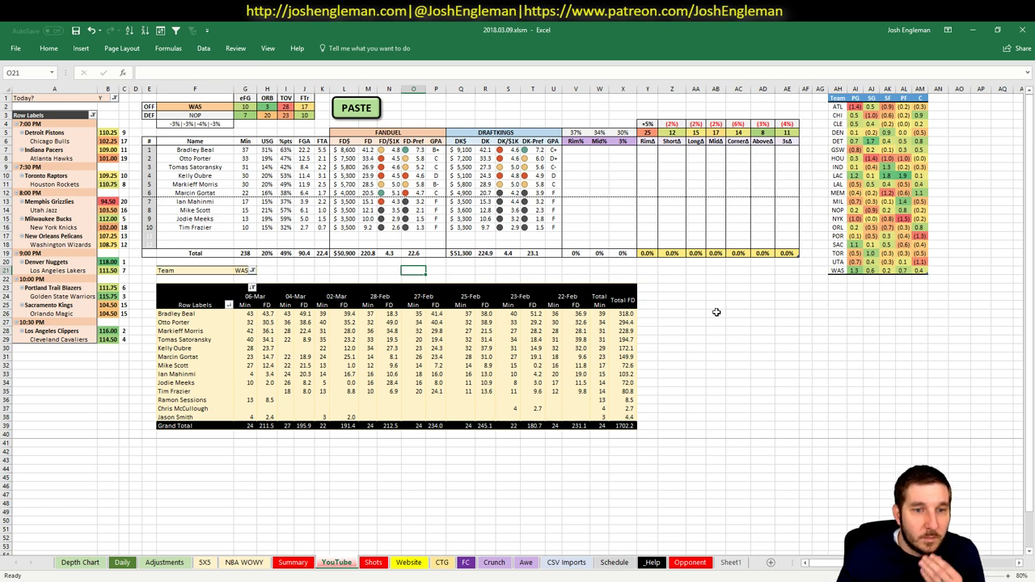
pyautogui.click(267, 330)
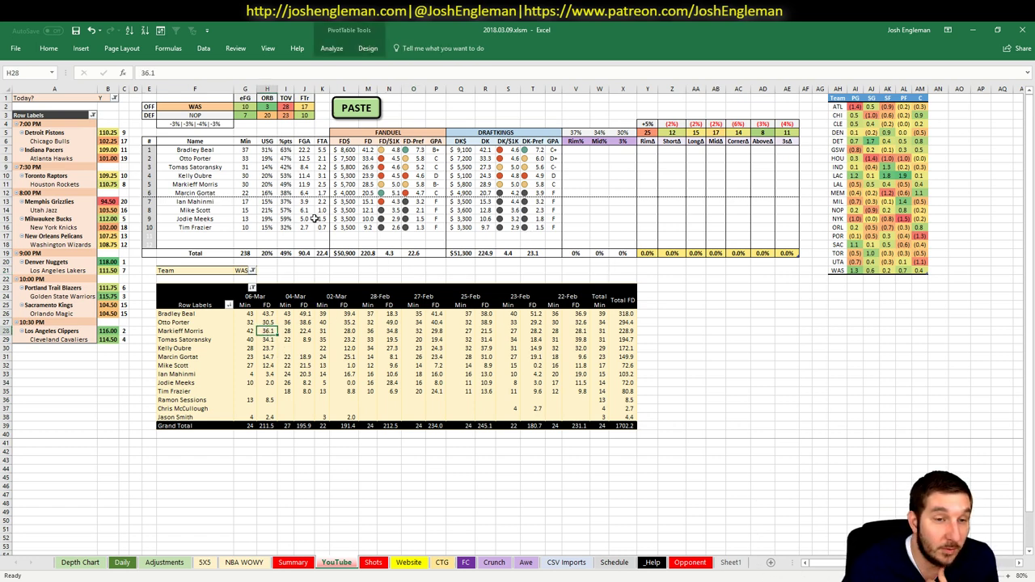
pyautogui.click(150, 88)
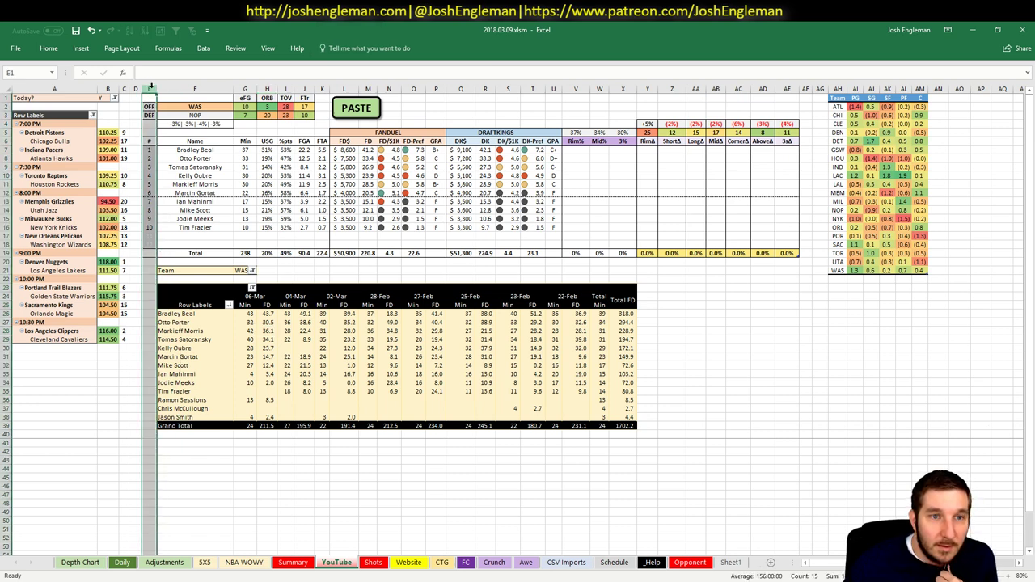
# Step: Set the offensive team above the projection table to DEN
pyautogui.click(202, 158)
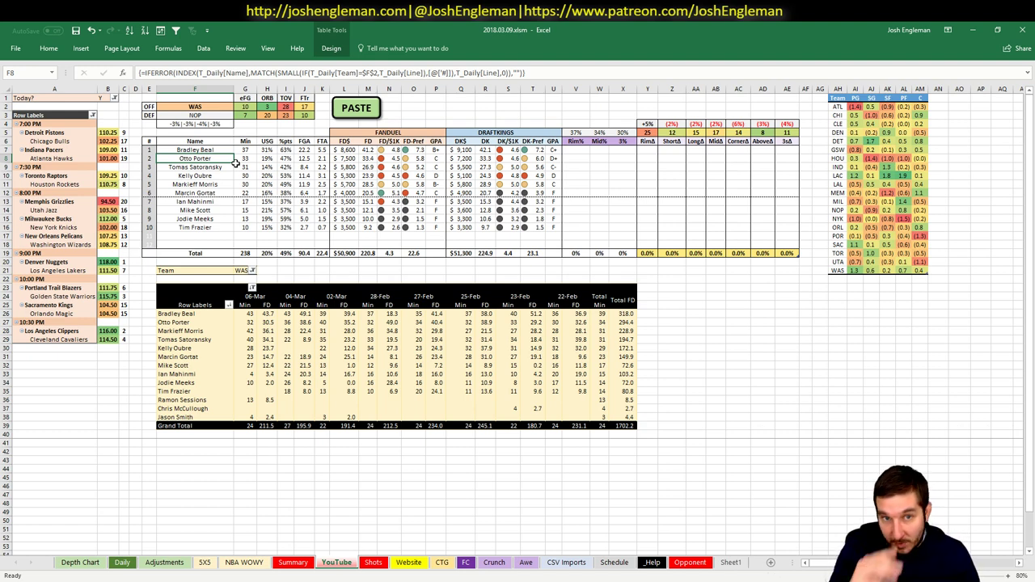
pyautogui.click(216, 106)
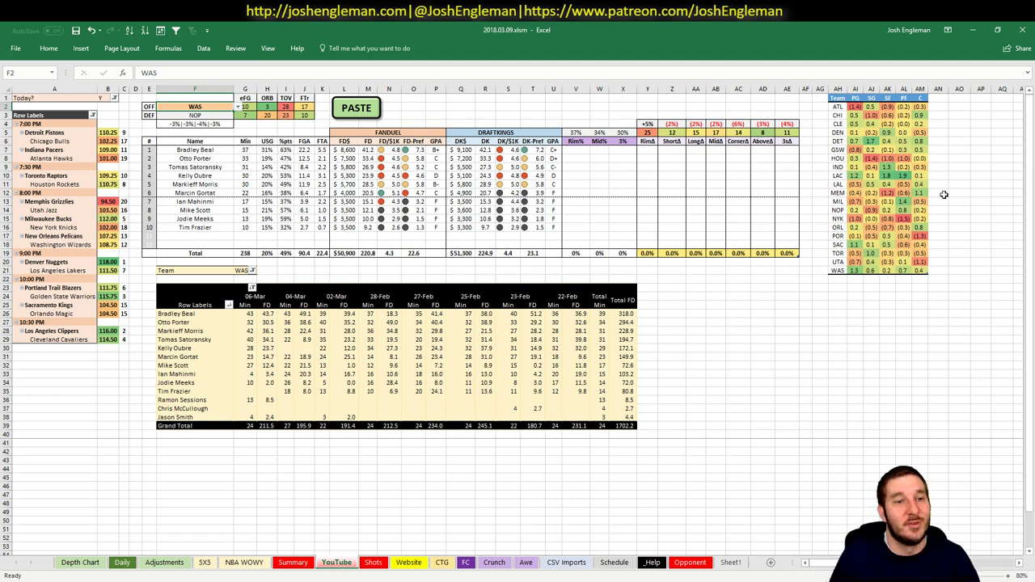
pyautogui.write('DEN')
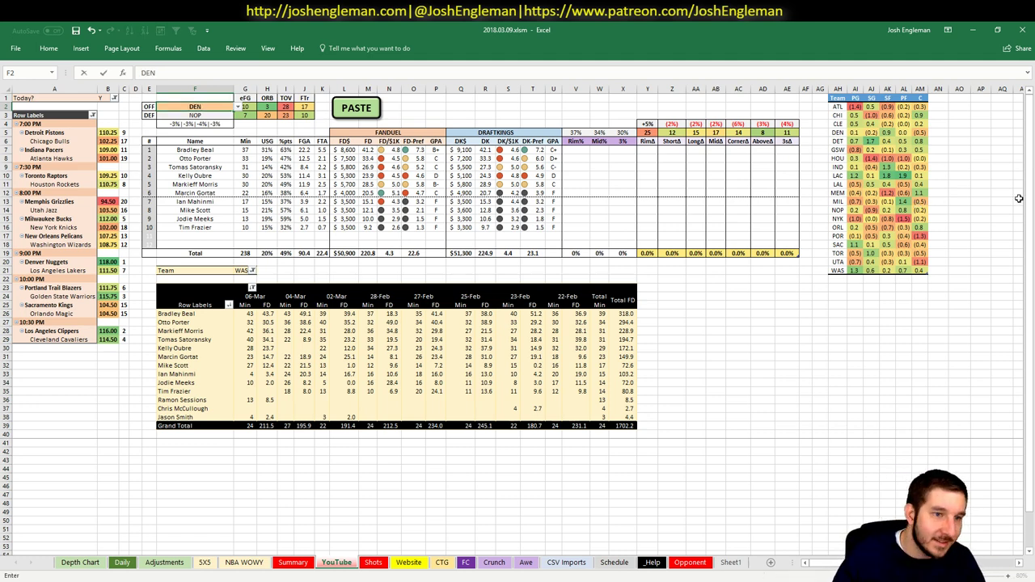
pyautogui.press('Return')
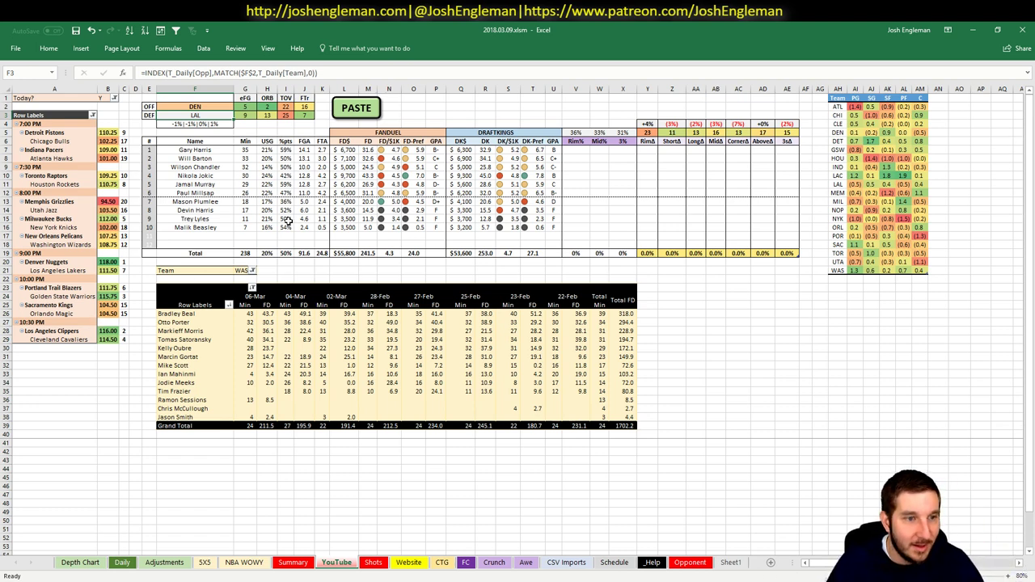
# Step: Set the Team filter of the game log pivot table to DEN and check DEN's SF value in the positional table
pyautogui.click(241, 270)
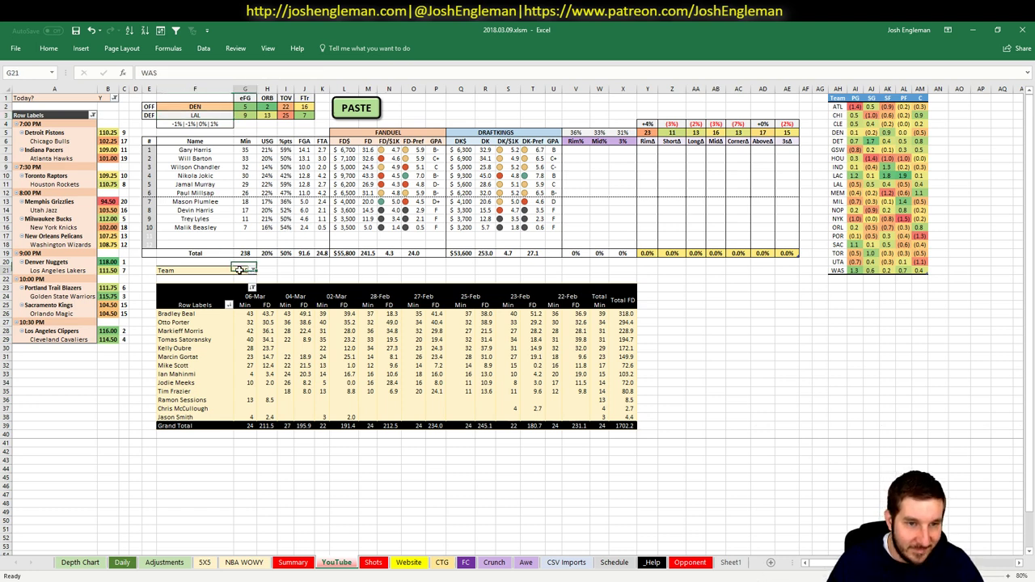
pyautogui.write('DEN')
pyautogui.press('Return')
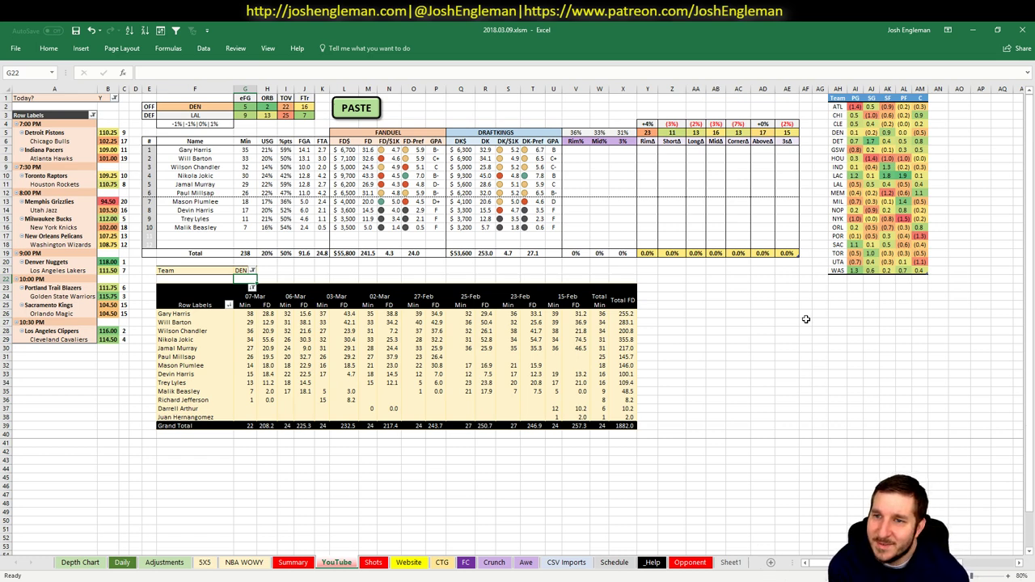
pyautogui.click(887, 132)
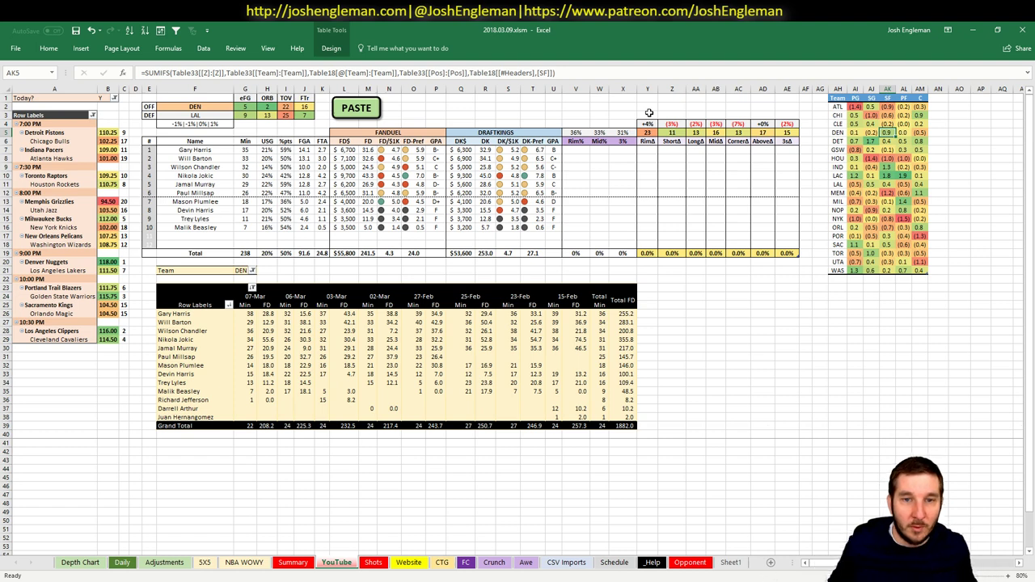
# Step: Change the offensive team above the projection table to LAL
pyautogui.click(220, 107)
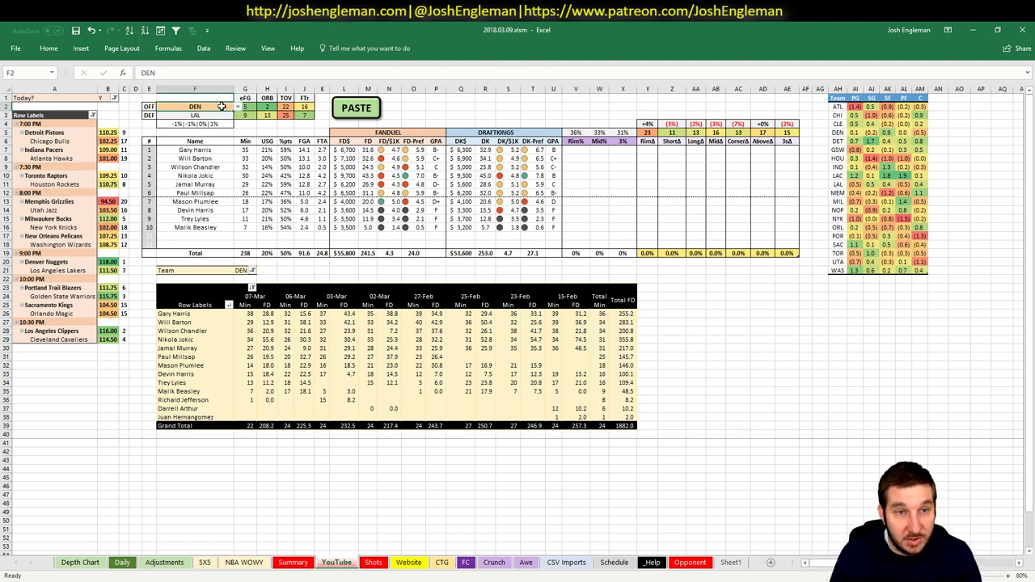
pyautogui.click(286, 126)
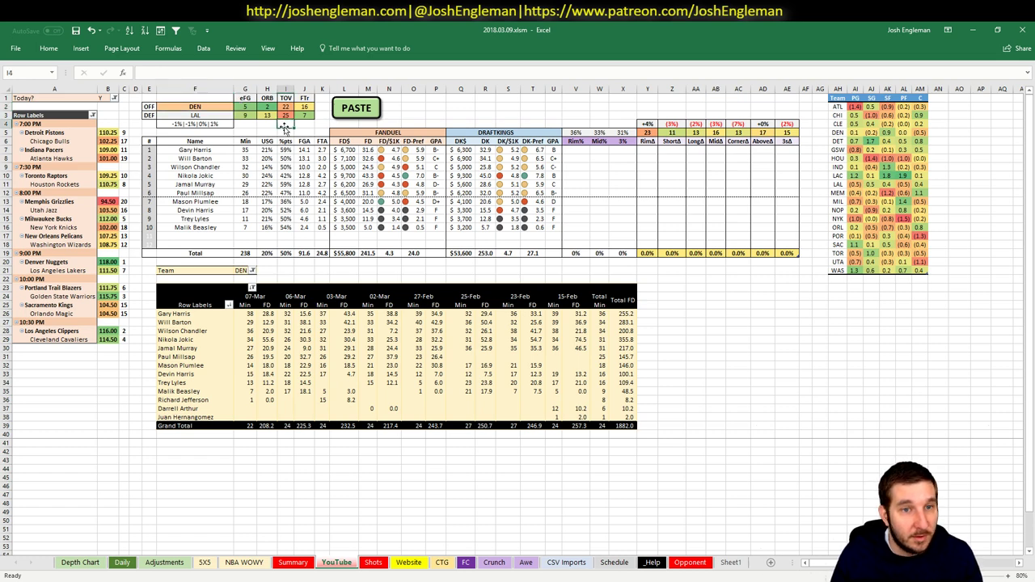
pyautogui.click(268, 125)
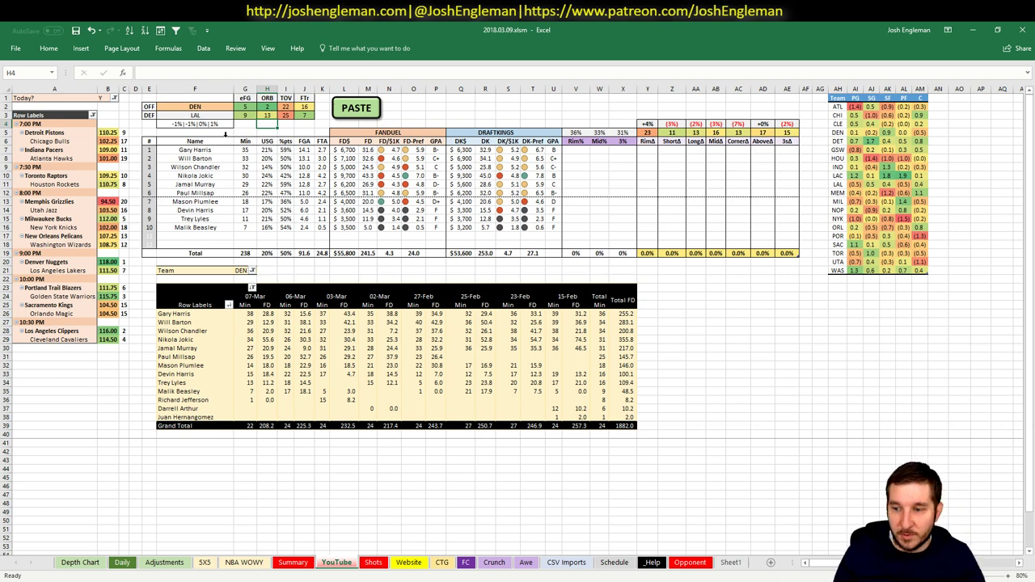
pyautogui.press('Up')
pyautogui.press('Up')
pyautogui.press('Left')
pyautogui.press('Left')
pyautogui.write('LL')
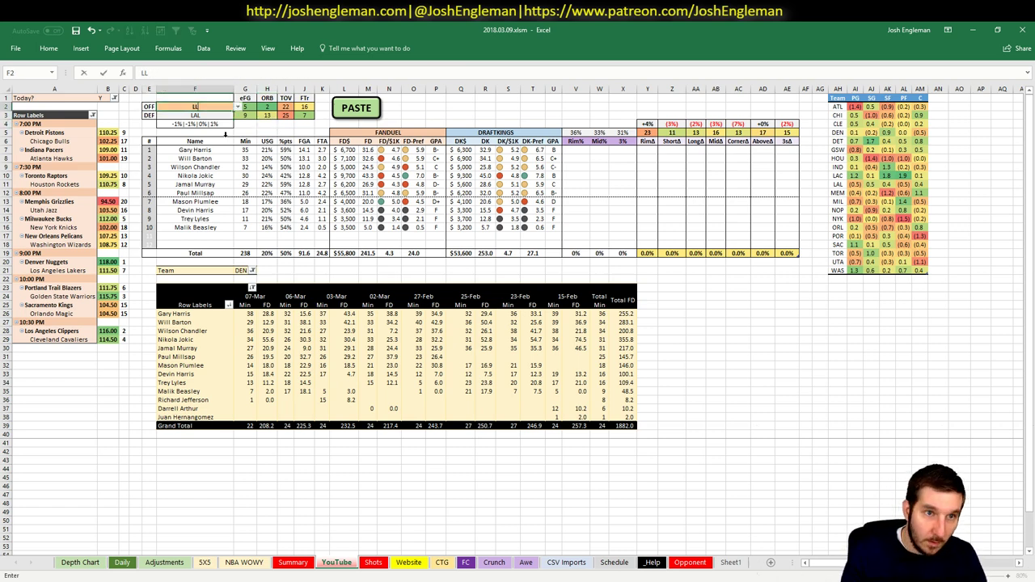
pyautogui.press('Return')
pyautogui.press('Escape')
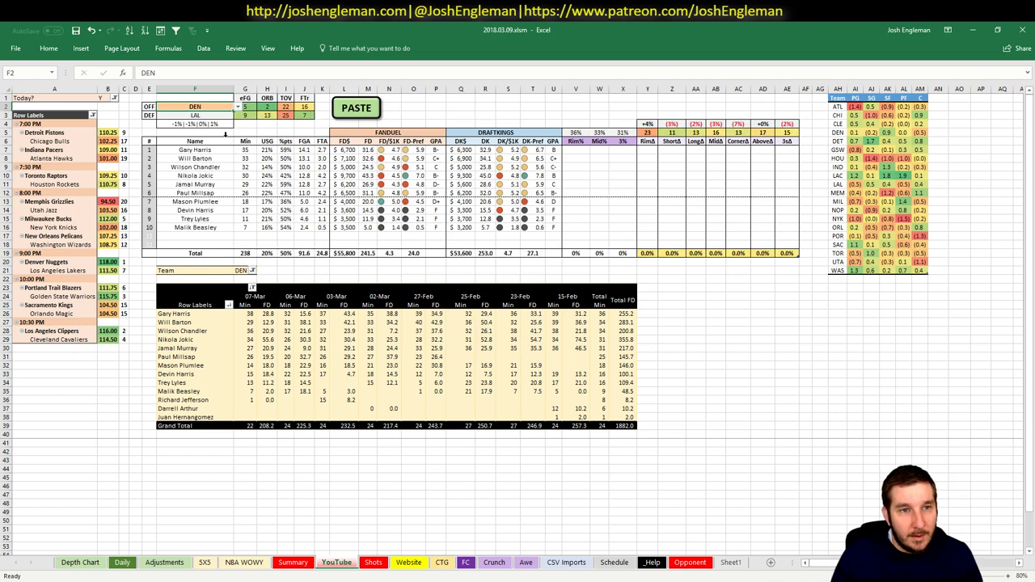
pyautogui.write('LAL')
pyautogui.press('Return')
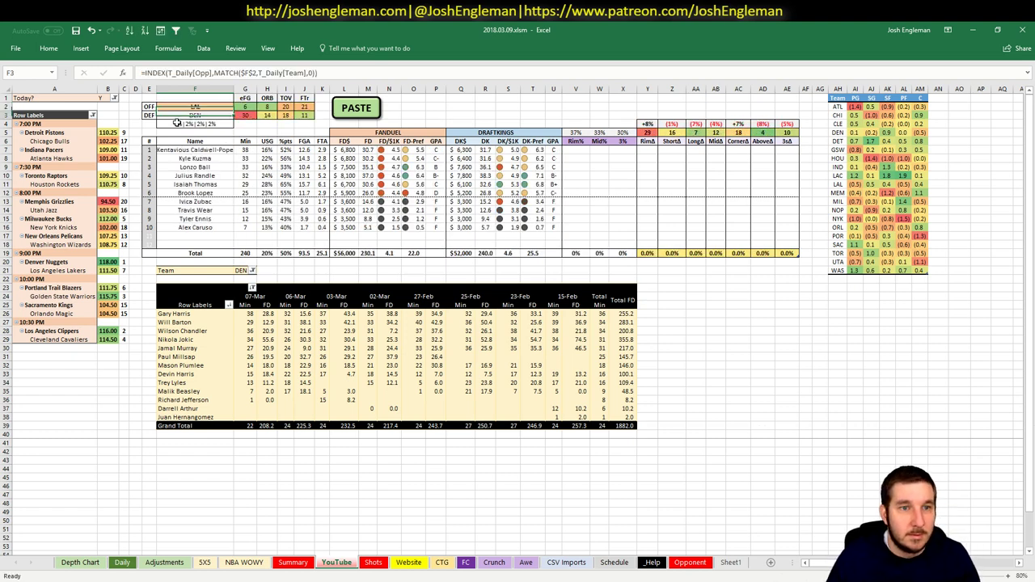
# Step: Widen column F to fit the player names and set the game log pivot table's Team filter to LAL
pyautogui.click(234, 87)
pyautogui.moveTo(234, 87); pyautogui.dragTo(235, 87)
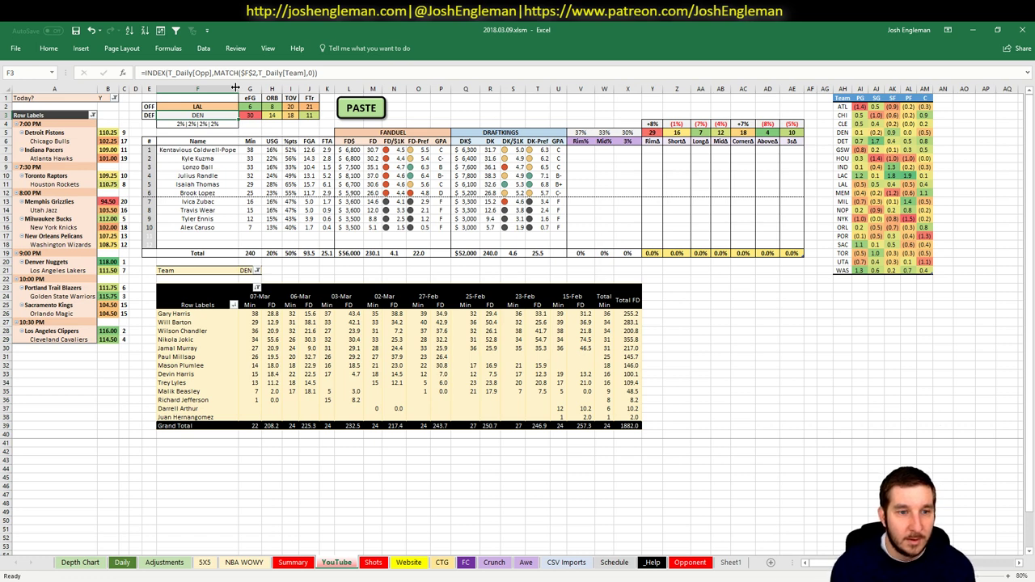
pyautogui.click(244, 271)
pyautogui.write('LAL')
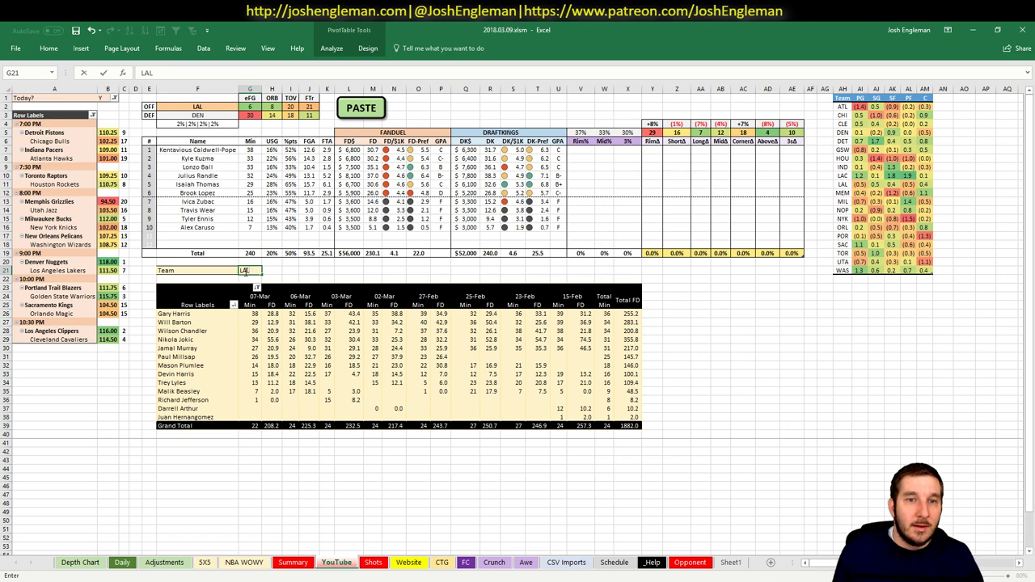
pyautogui.press('Return')
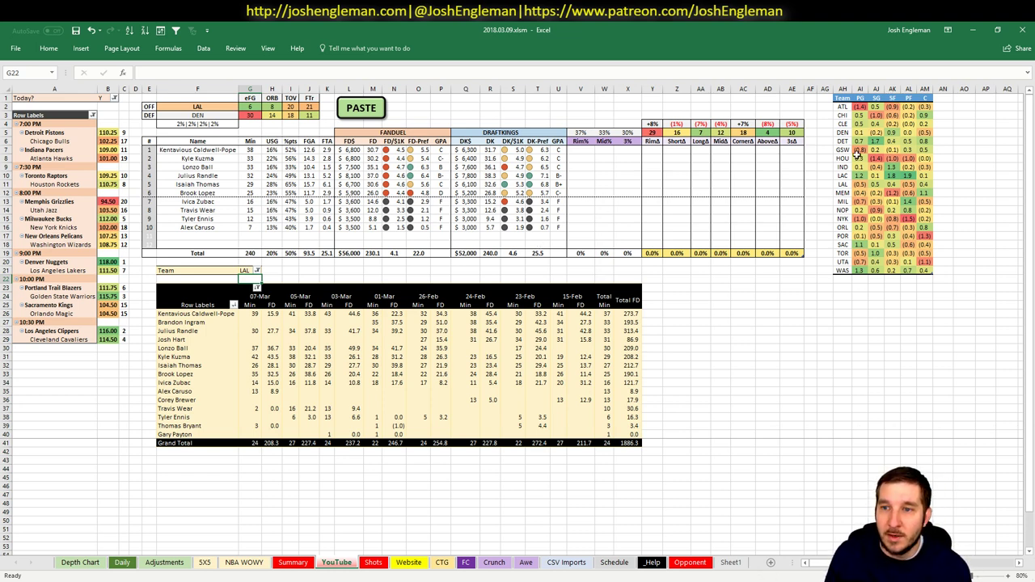
# Step: Review the LAL row of the positional table and the projections of Kentavious Caldwell-Pope, Kyle Kuzma and Lonzo Ball
pyautogui.moveTo(841, 185); pyautogui.dragTo(926, 184)
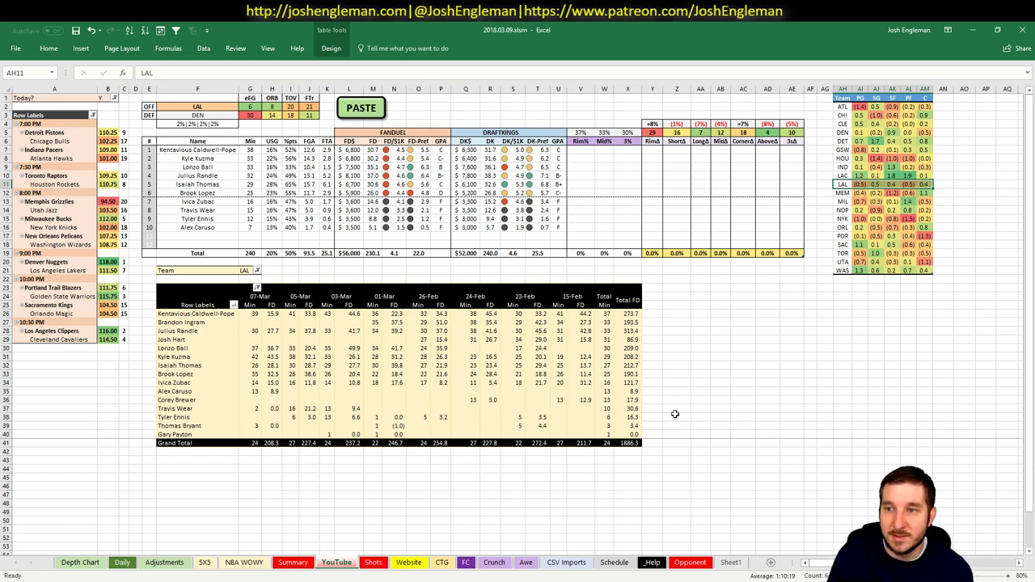
pyautogui.click(740, 400)
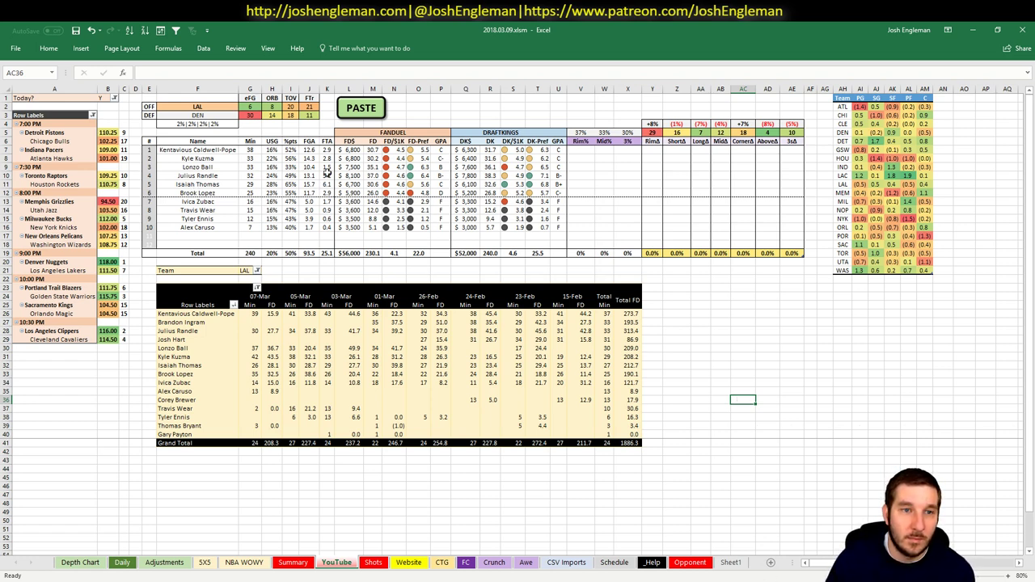
pyautogui.click(204, 151)
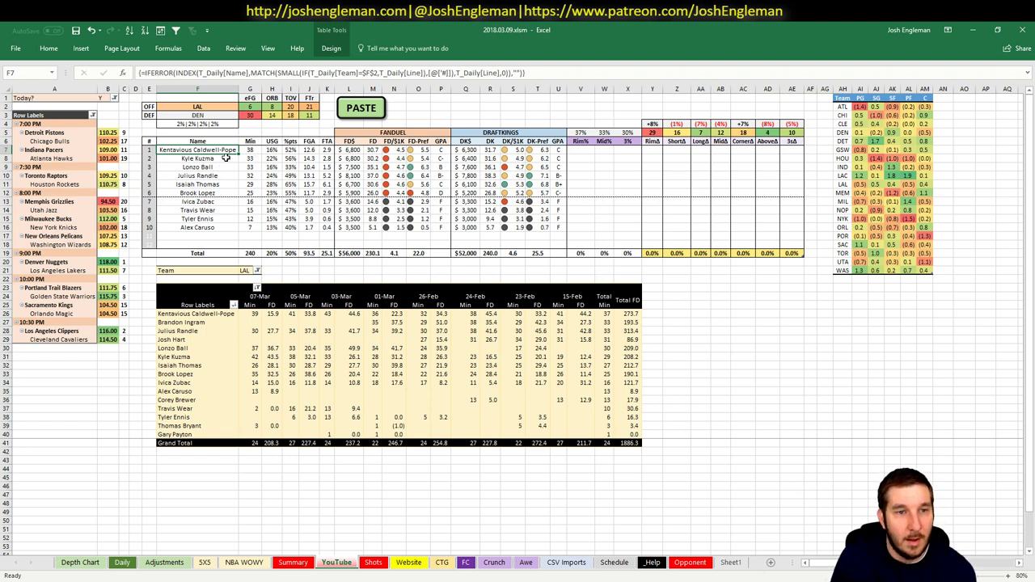
pyautogui.click(196, 159)
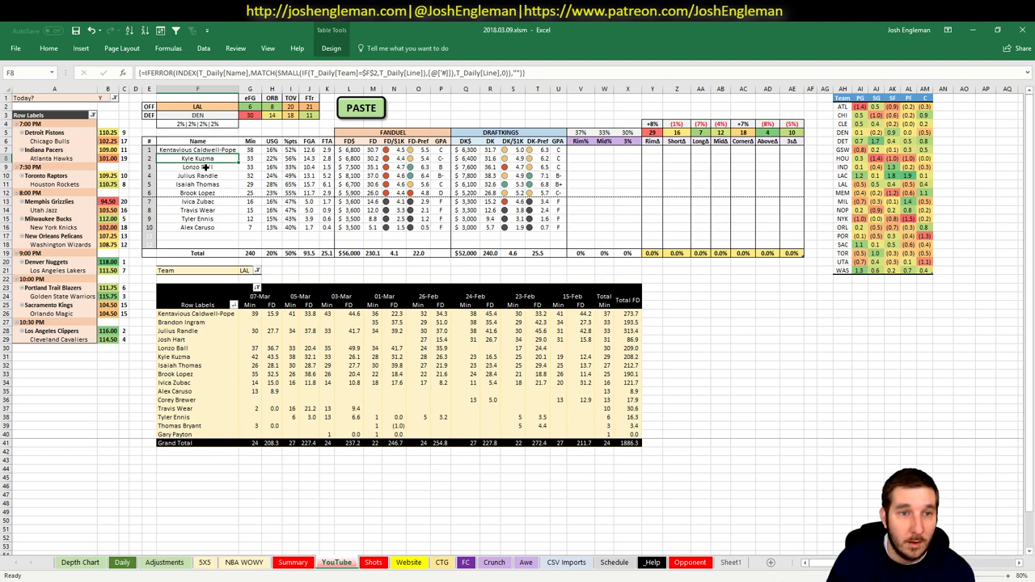
pyautogui.click(206, 167)
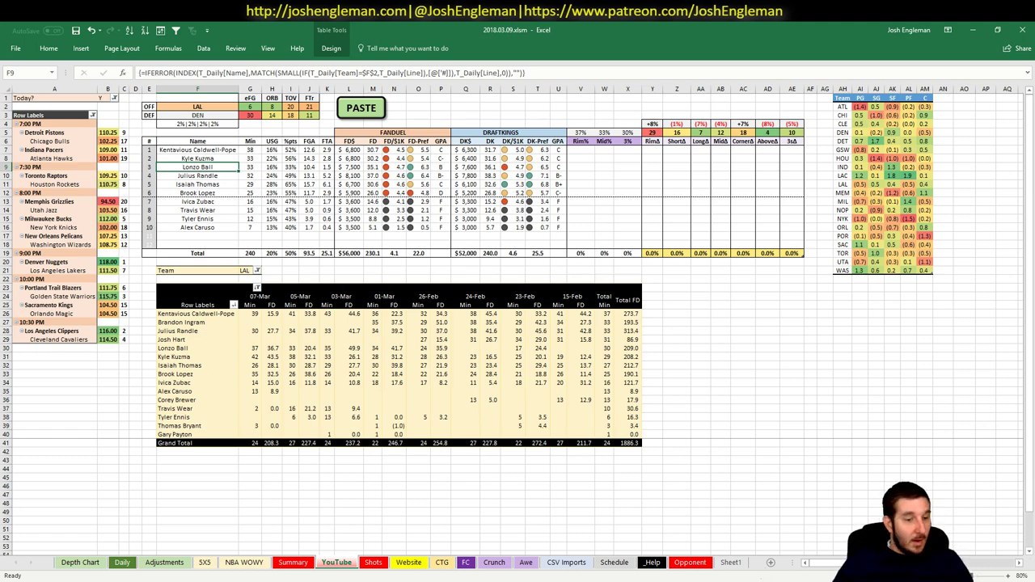
# Step: Switch to Cleaning the Glass in the browser and open the league Four Factors summary
pyautogui.hotkey('alt', 'Tab')
pyautogui.scroll(3, 587, 154)
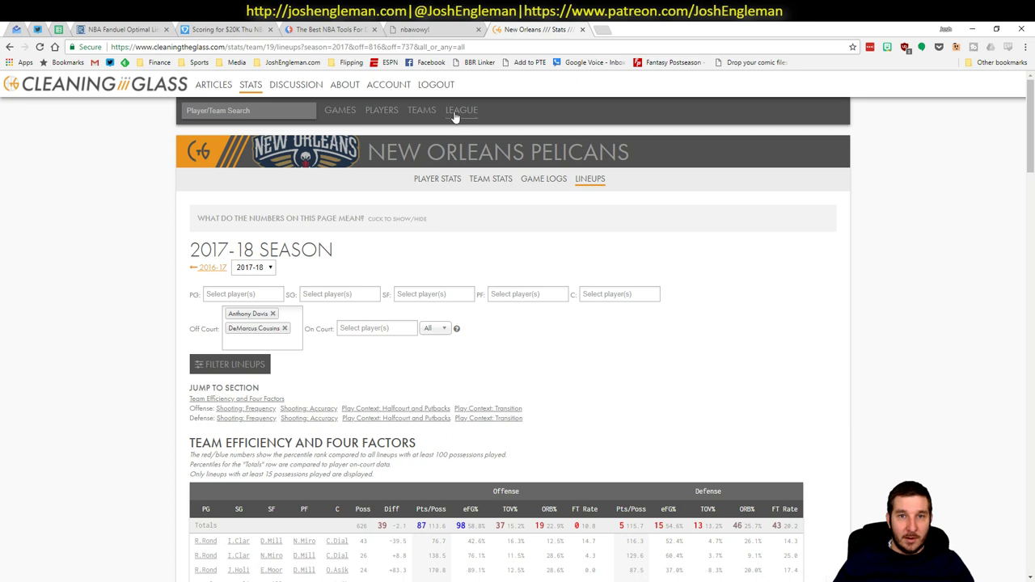
pyautogui.moveTo(455, 117)
pyautogui.click(489, 110)
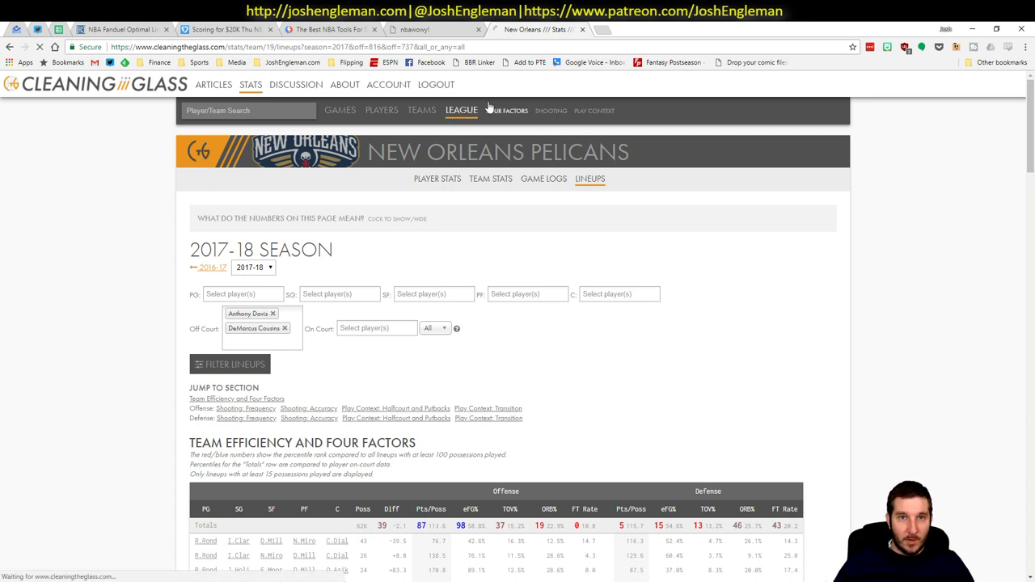
# Step: Limit the Four Factors summary to games from 02/01/18 by adding a start parameter to the page address
pyautogui.click(364, 47)
pyautogui.click(364, 46)
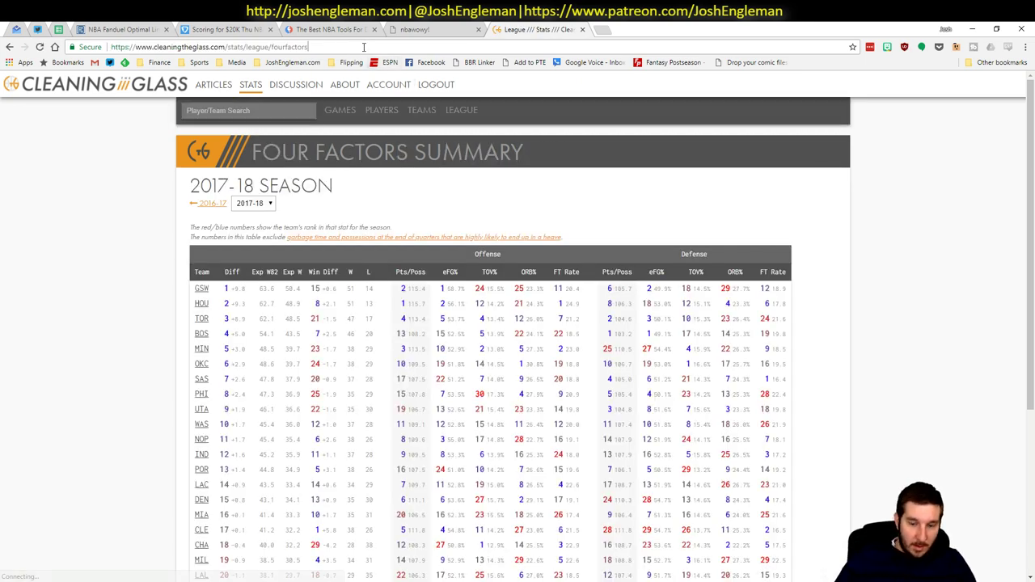
pyautogui.write('?start=')
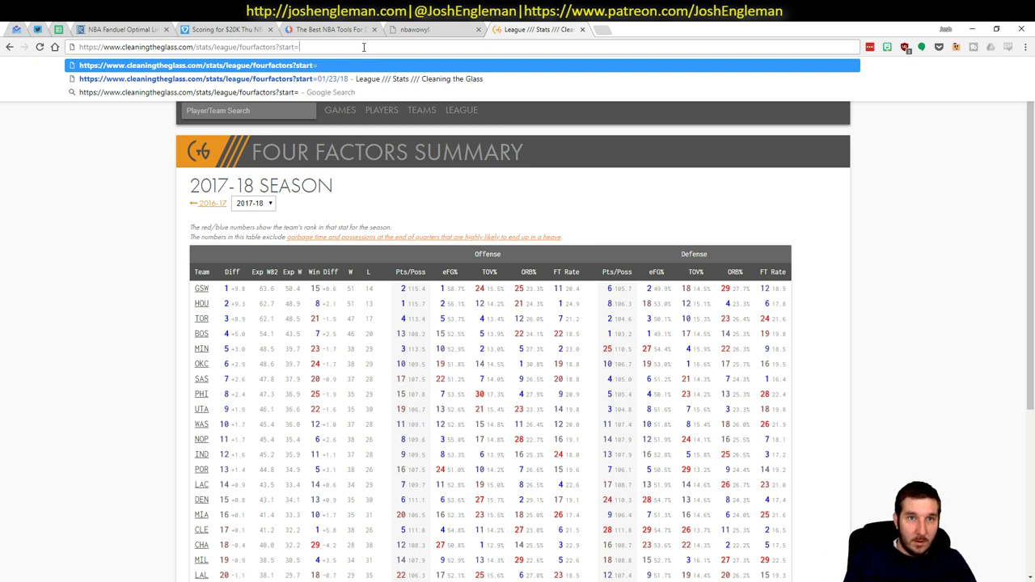
pyautogui.press('Down')
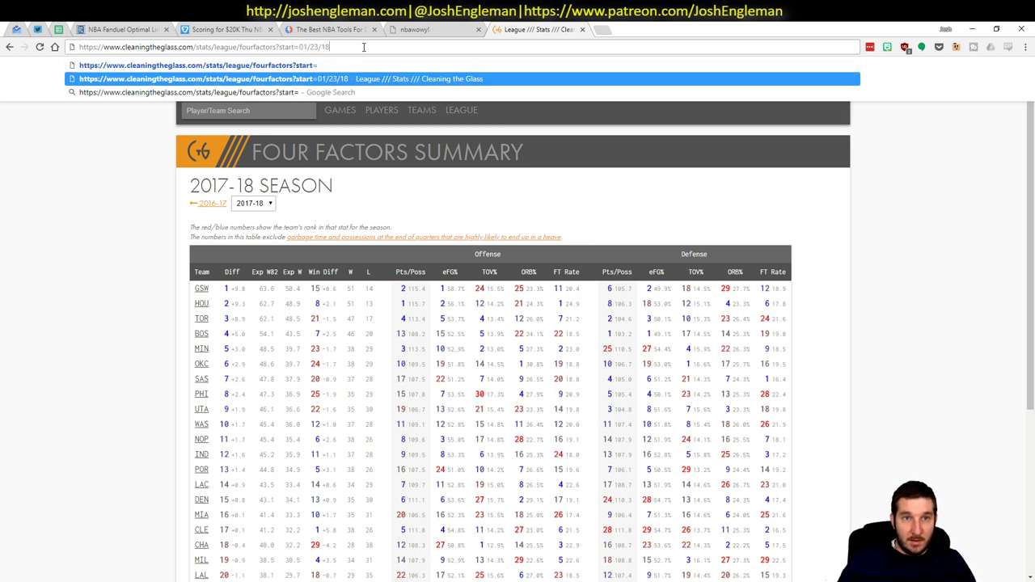
pyautogui.keyDown('shift'); pyautogui.click(302, 47); pyautogui.keyUp('shift')
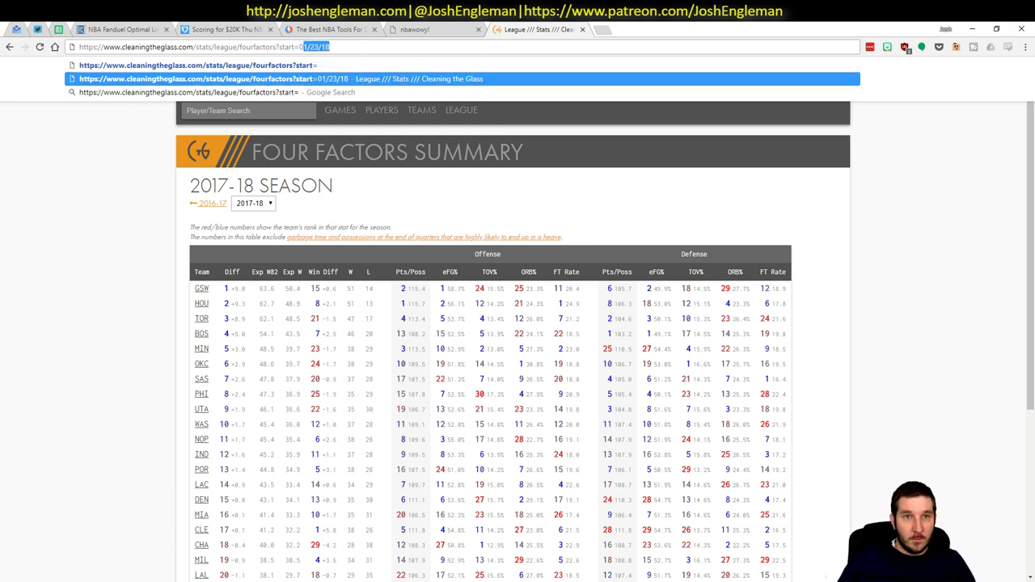
pyautogui.write('2/01/18')
pyautogui.press('Return')
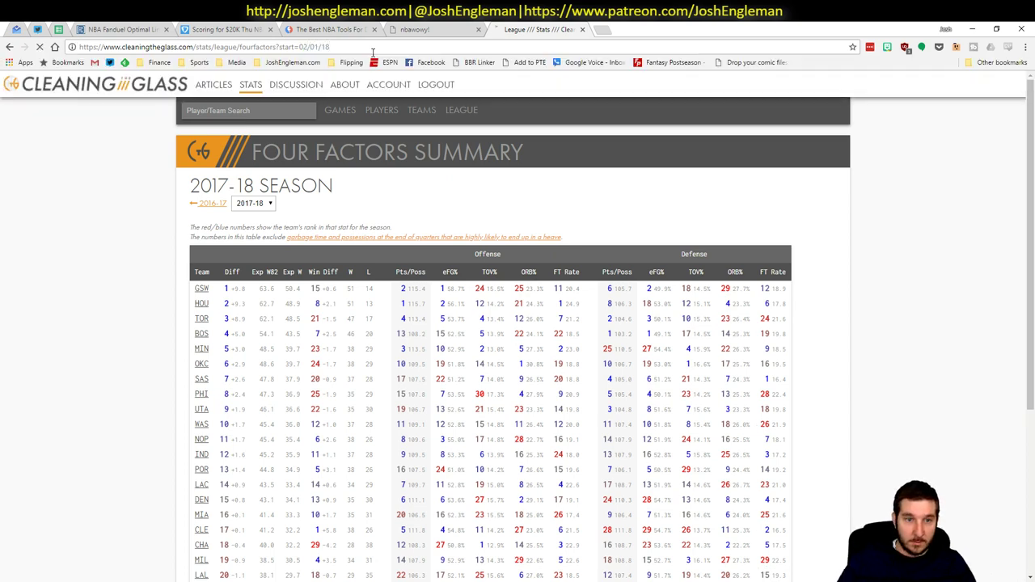
# Step: Sort the Four Factors table by defensive points per possession and compare the Lakers and Nuggets defenses
pyautogui.scroll(-5, 870, 308)
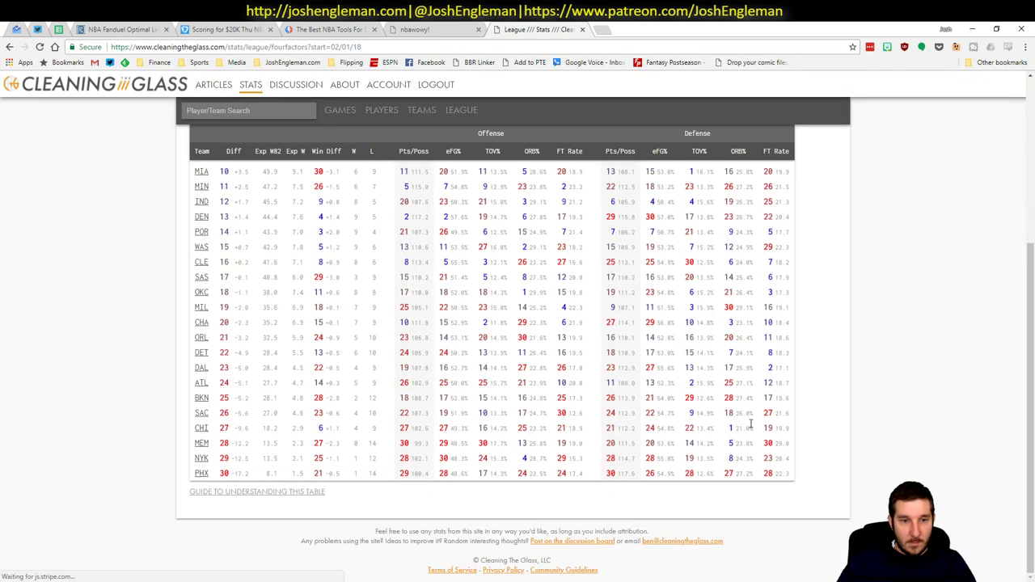
pyautogui.scroll(2, 672, 381)
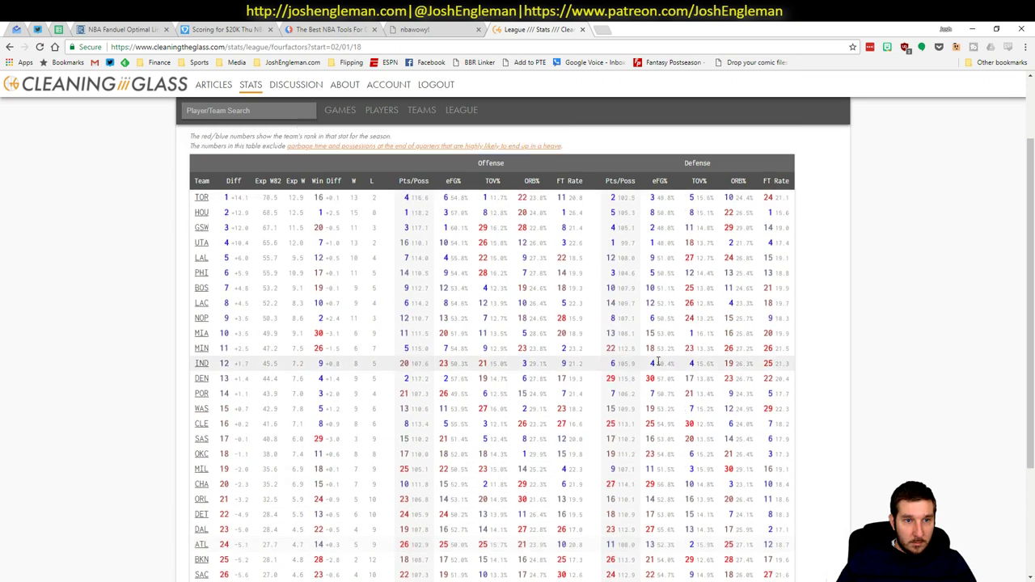
pyautogui.click(627, 182)
pyautogui.scroll(-5, 623, 440)
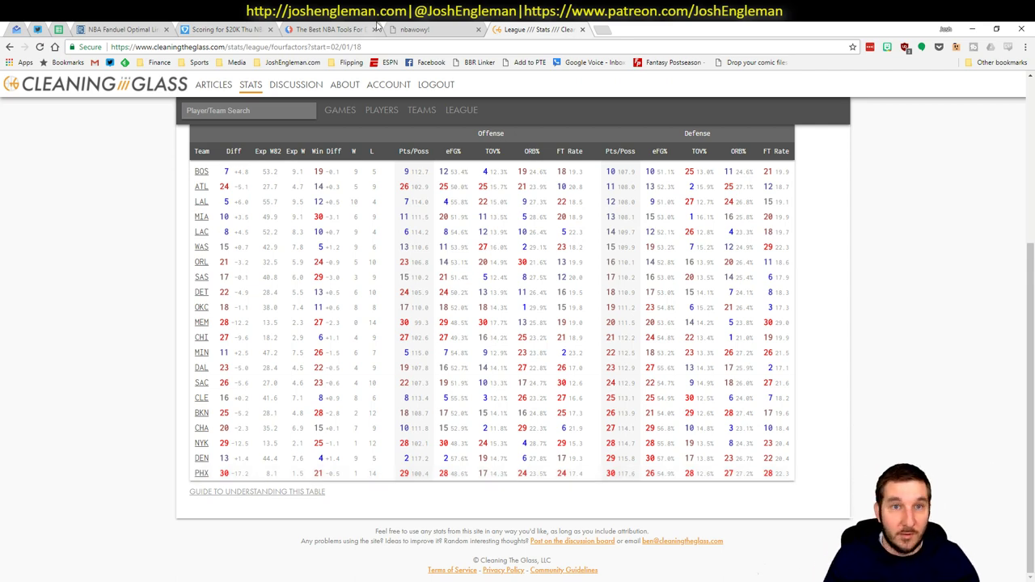
# Step: Return to the Excel workbook and review the Lakers' projections and the latest game log results of Kyle Kuzma and Brook Lopez
pyautogui.hotkey('alt', 'Tab')
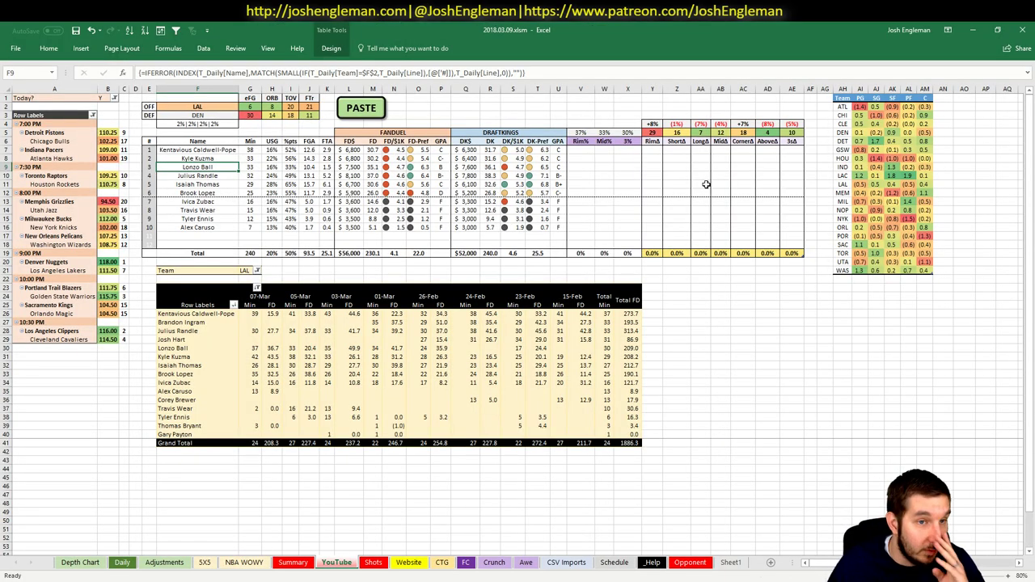
pyautogui.moveTo(223, 151); pyautogui.dragTo(217, 186)
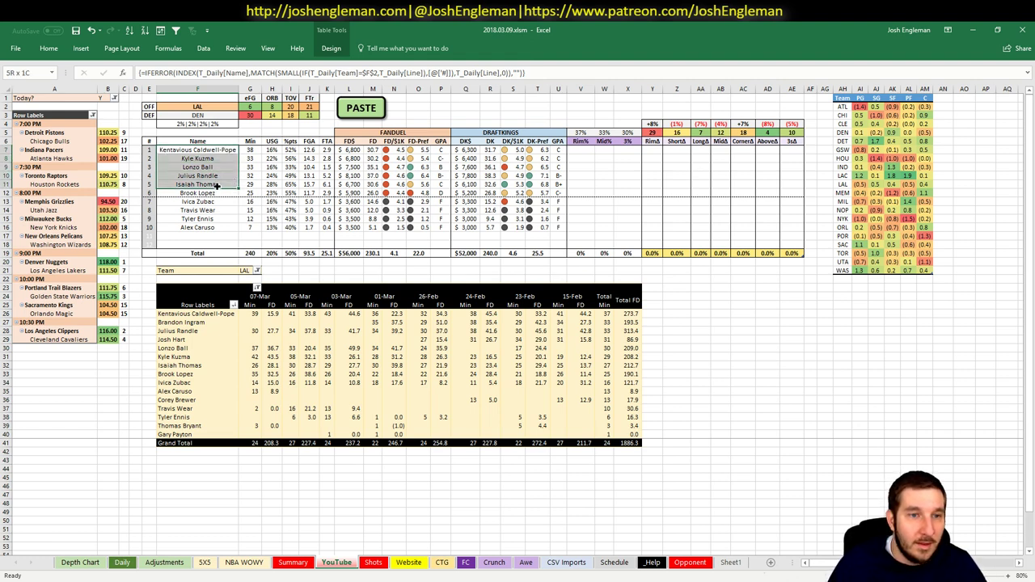
pyautogui.click(513, 193)
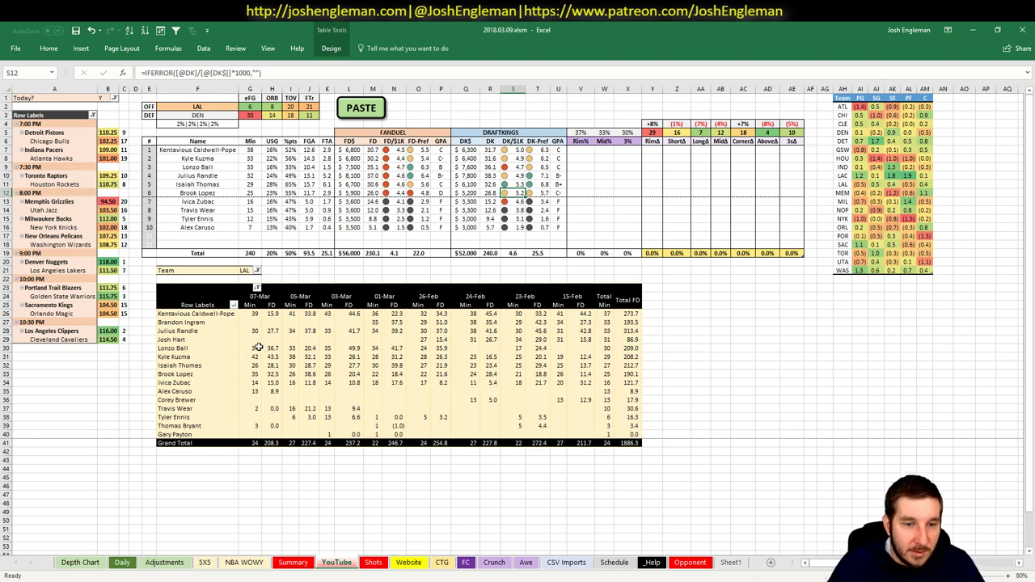
pyautogui.click(276, 358)
pyautogui.click(273, 374)
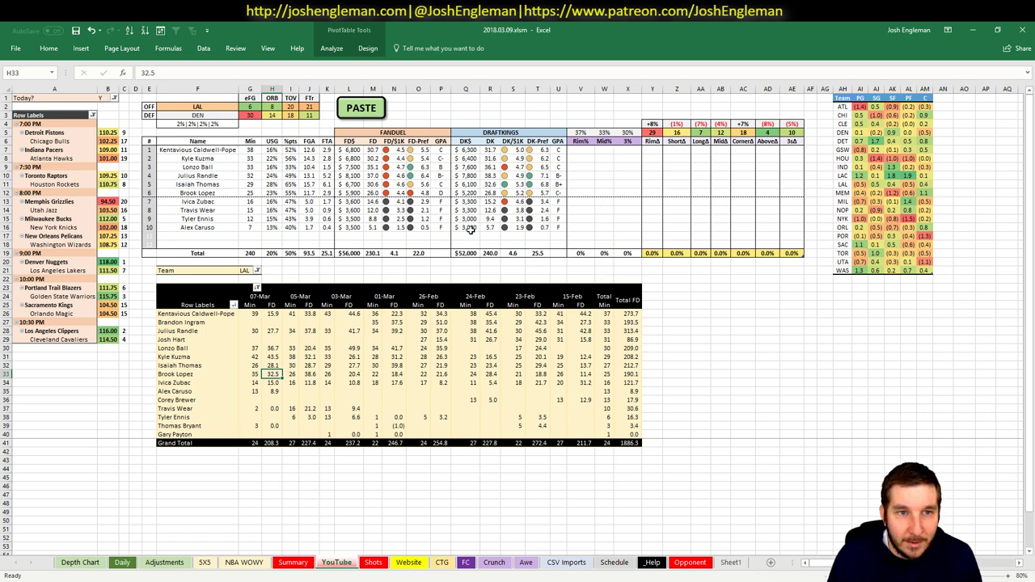
# Step: Set the offensive team of the projections table to POR
pyautogui.click(212, 106)
pyautogui.click(312, 355)
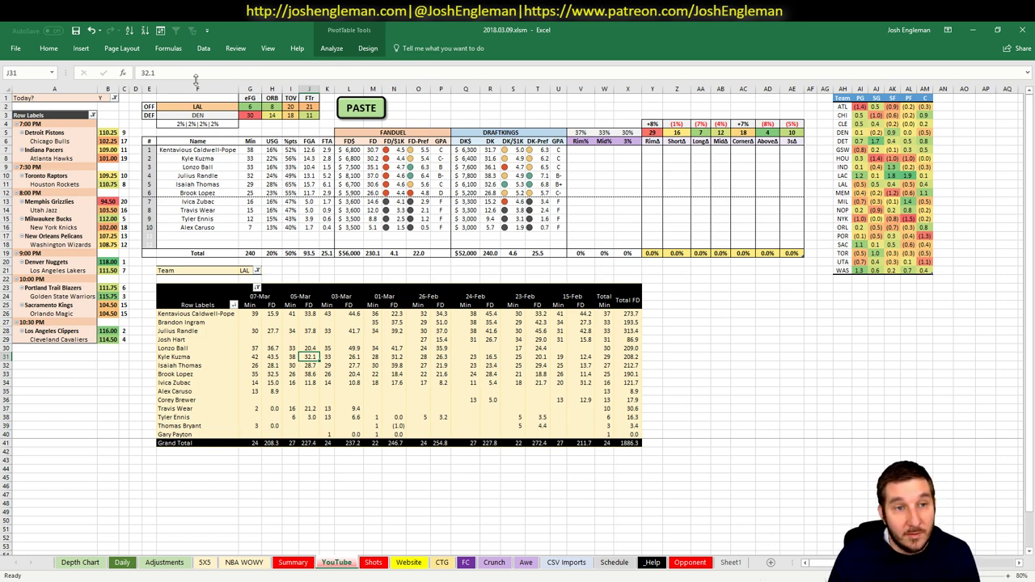
pyautogui.click(200, 107)
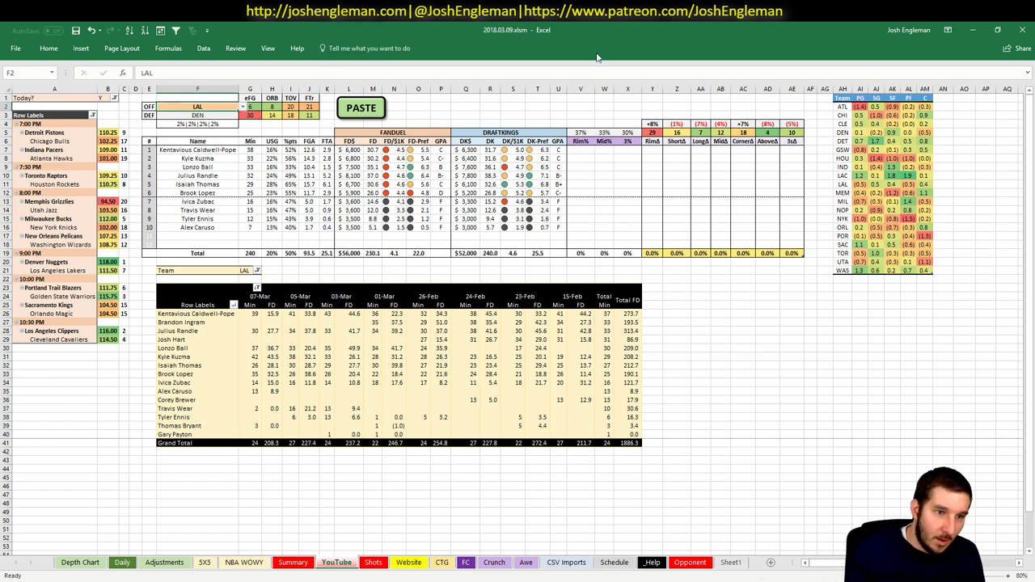
pyautogui.write('POR')
pyautogui.press('Return')
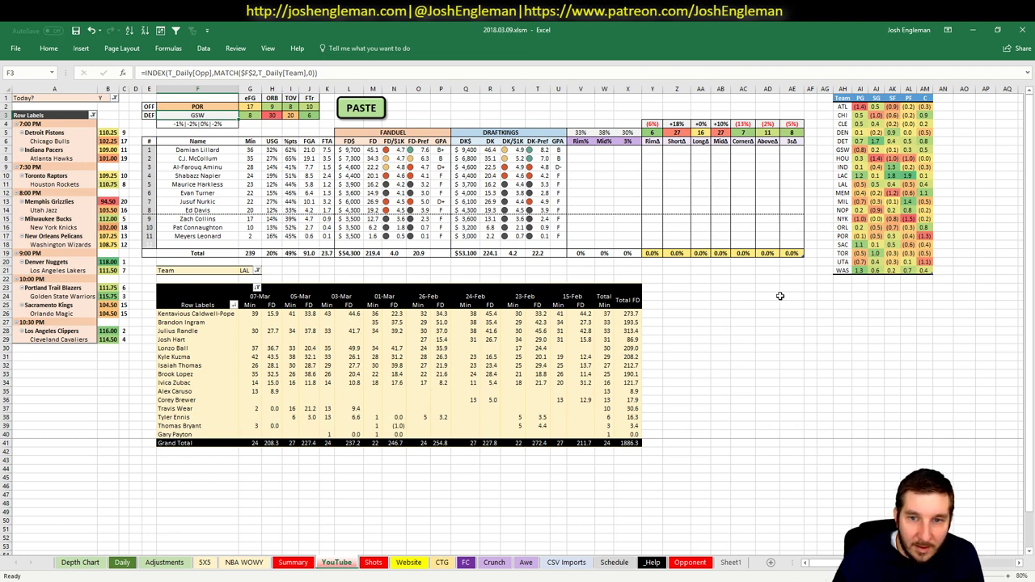
# Step: Filter the recent game log pivot table to team POR
pyautogui.click(649, 277)
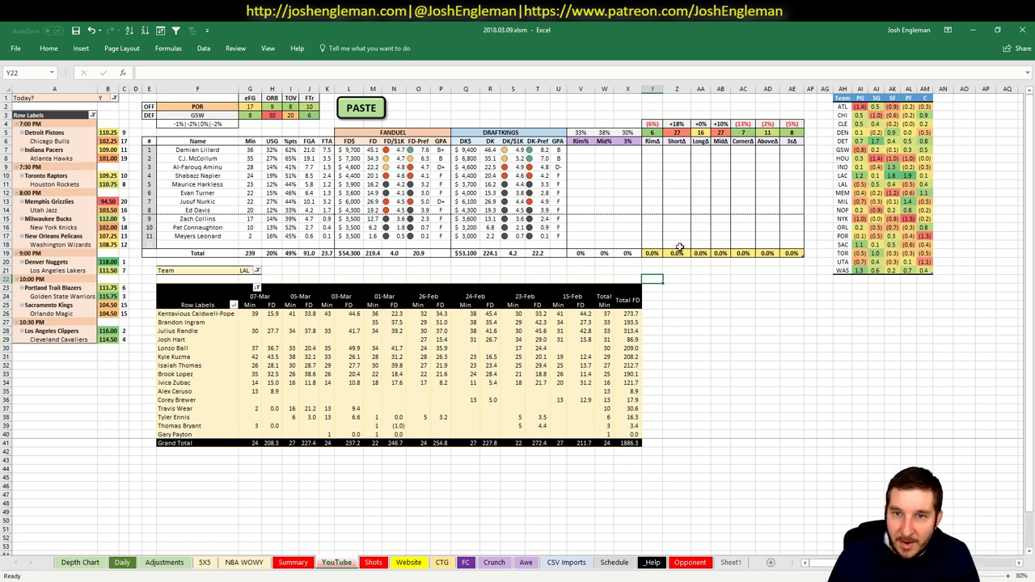
pyautogui.click(518, 114)
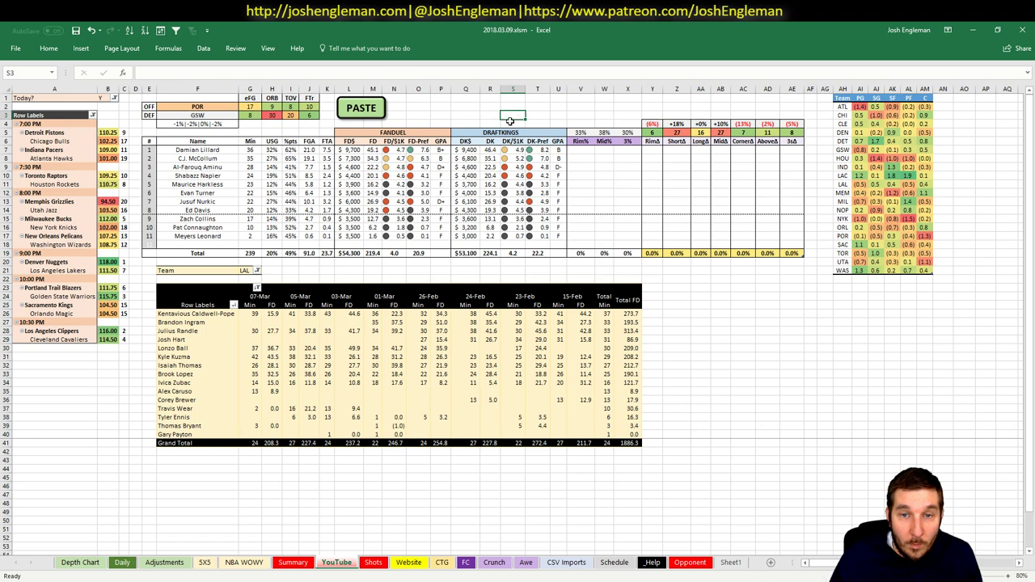
pyautogui.click(242, 273)
pyautogui.write('POR')
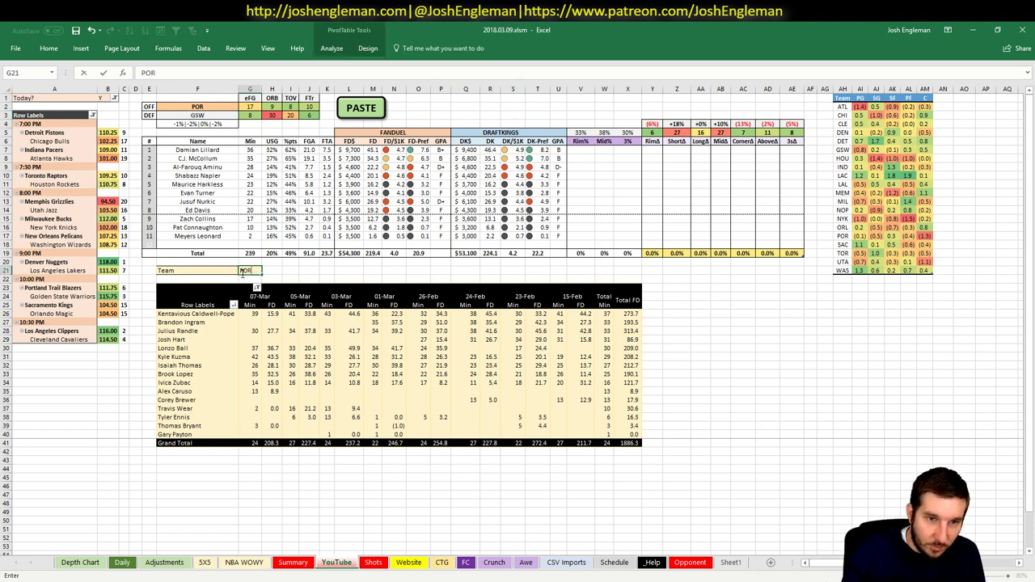
pyautogui.press('Return')
pyautogui.click(691, 323)
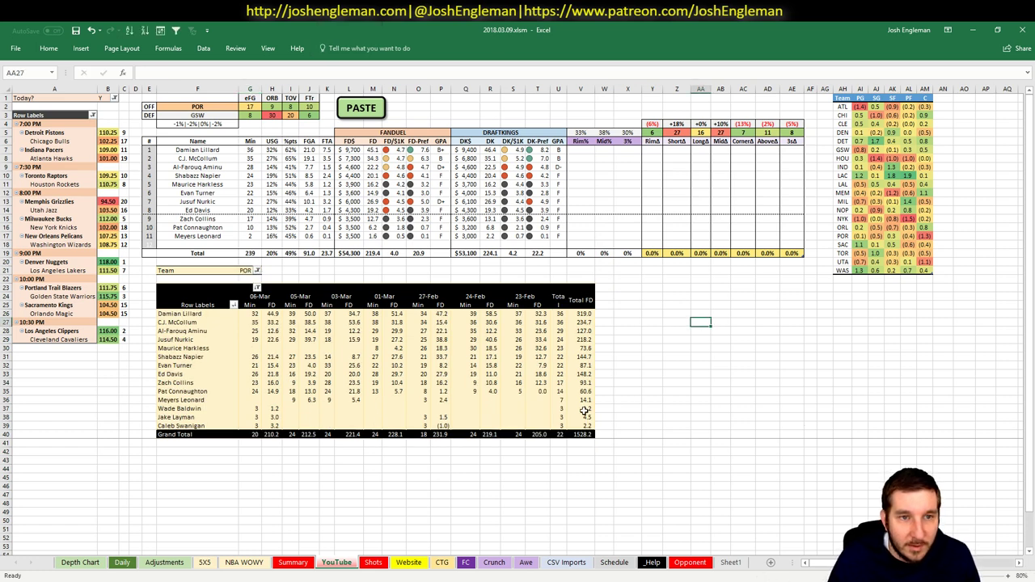
# Step: Review Portland's row in the team-by-position table and C.J. McCollum's game log results from 03-Mar and 05-Mar
pyautogui.moveTo(843, 238); pyautogui.dragTo(925, 238)
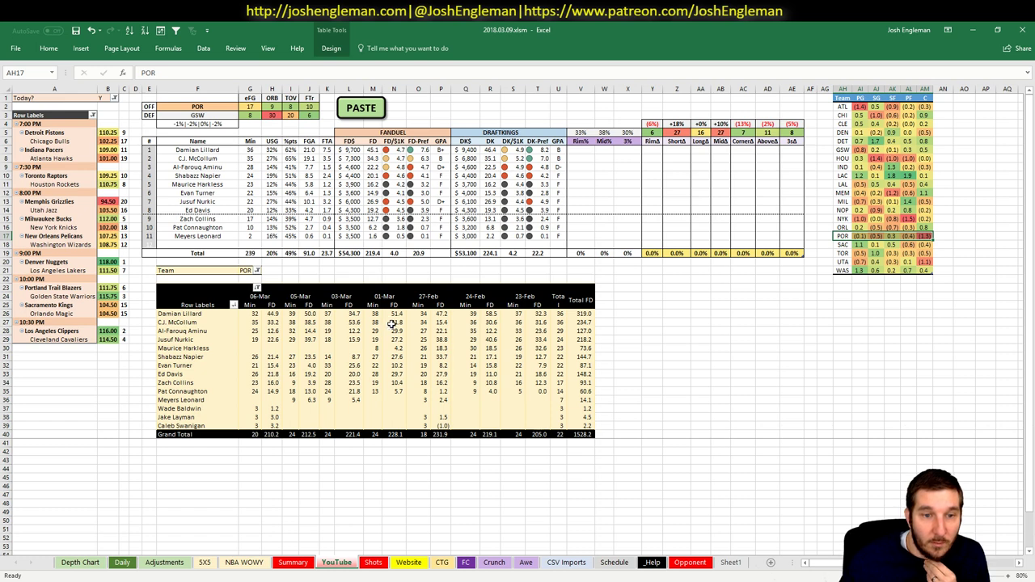
pyautogui.moveTo(353, 322); pyautogui.dragTo(291, 322)
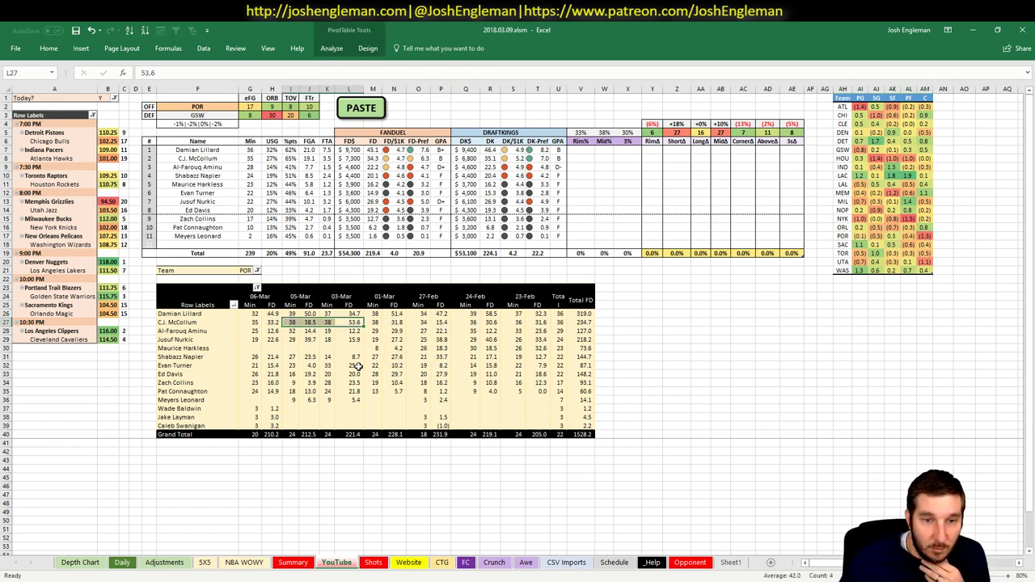
pyautogui.click(353, 324)
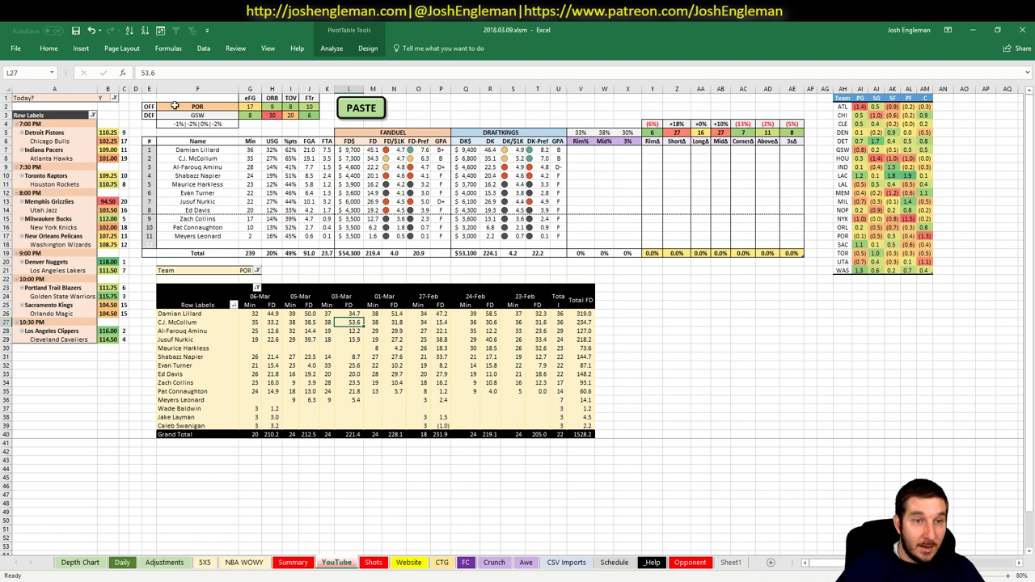
# Step: Switch both the projections table's offensive team and the game log pivot's team filter to GSW
pyautogui.click(215, 107)
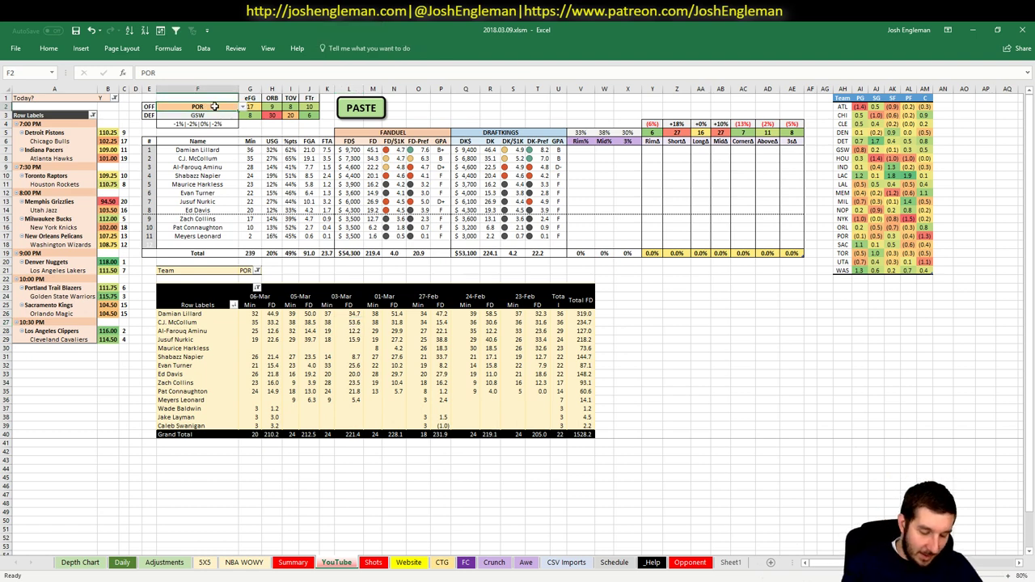
pyautogui.write('GSW')
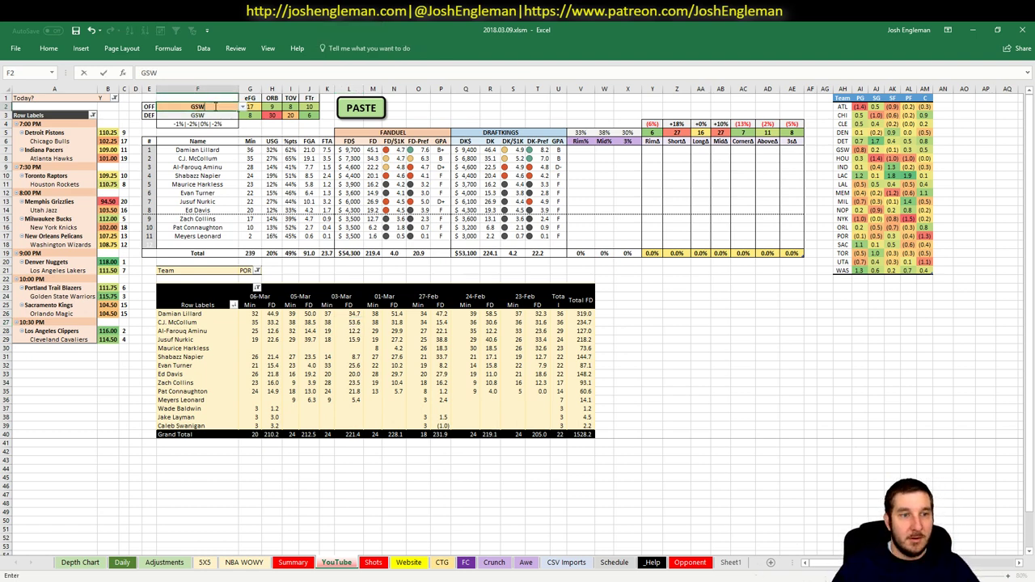
pyautogui.press('Return')
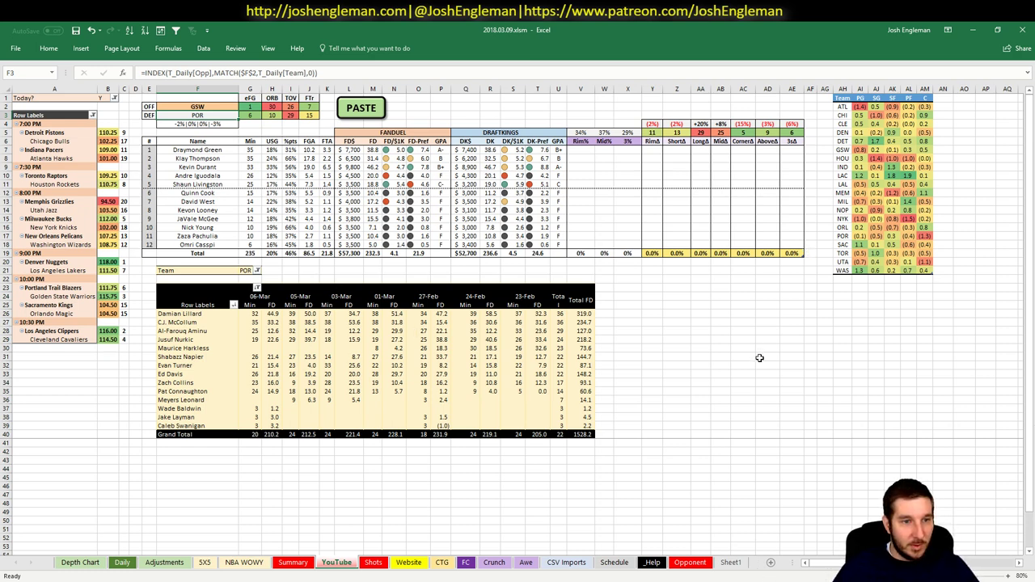
pyautogui.click(247, 271)
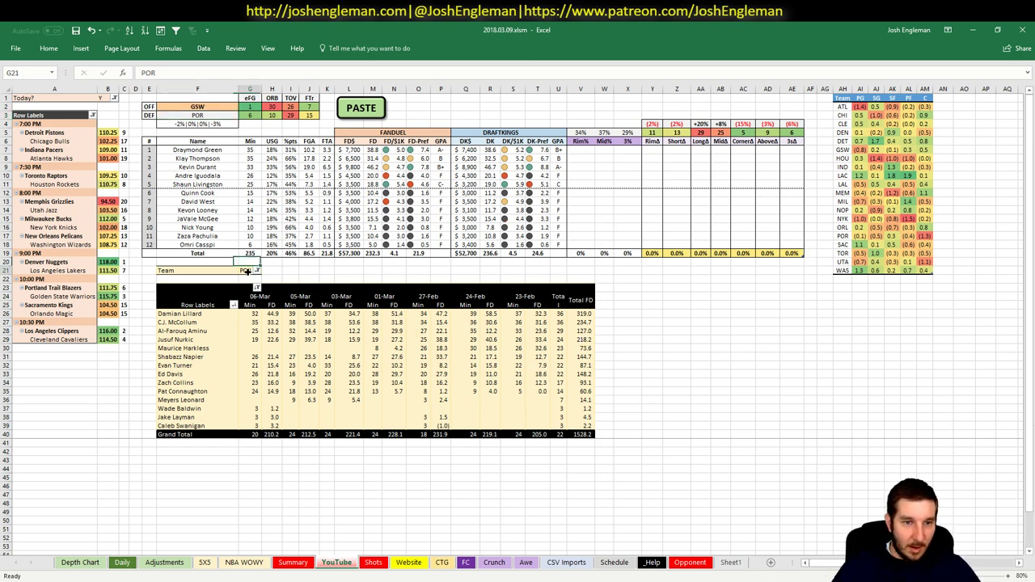
pyautogui.write('GSW')
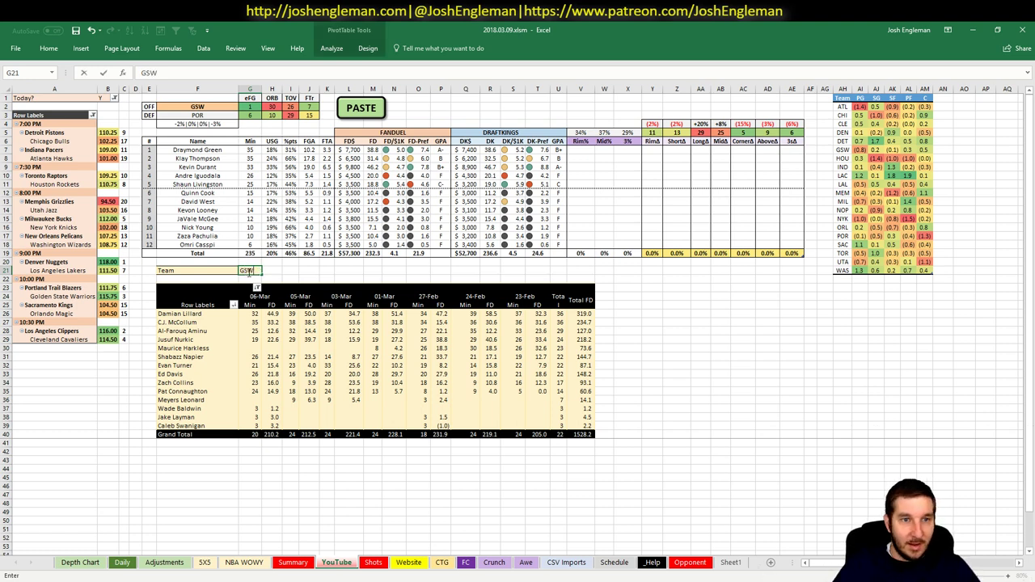
pyautogui.press('Return')
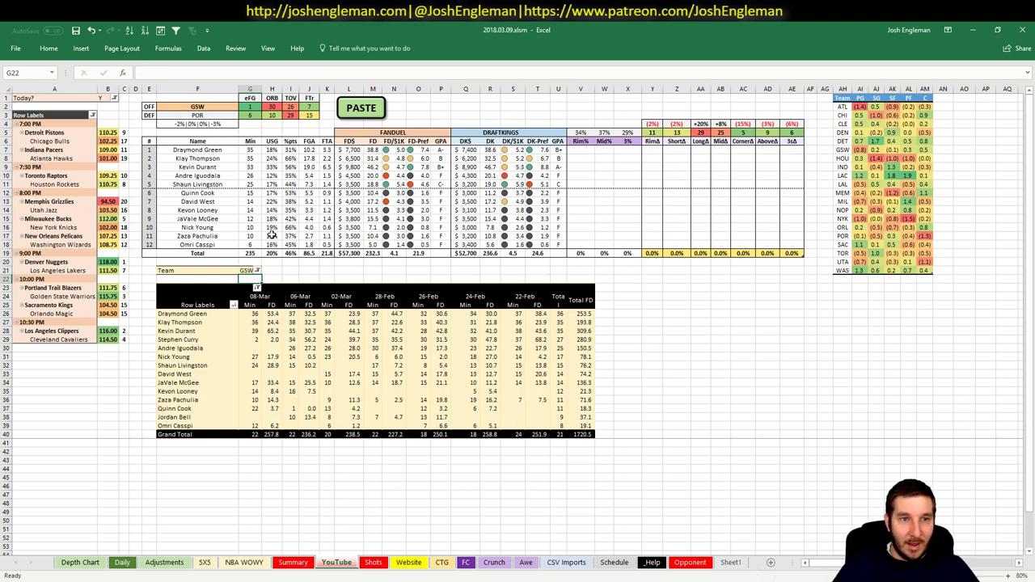
# Step: Review the Warriors' projections and their row in the team-by-position table
pyautogui.click(214, 159)
pyautogui.click(751, 322)
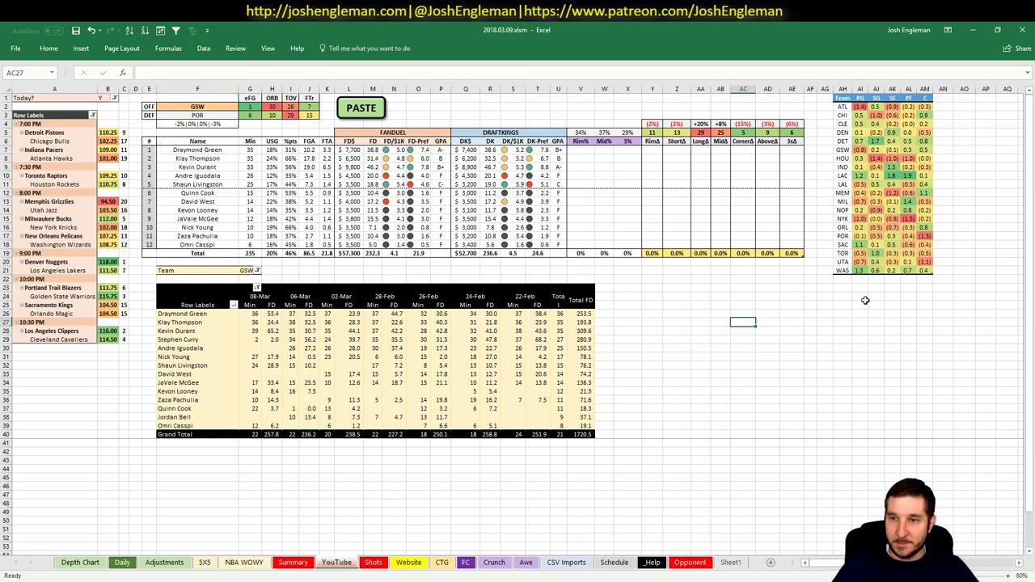
pyautogui.click(844, 150)
pyautogui.moveTo(843, 150); pyautogui.dragTo(930, 160)
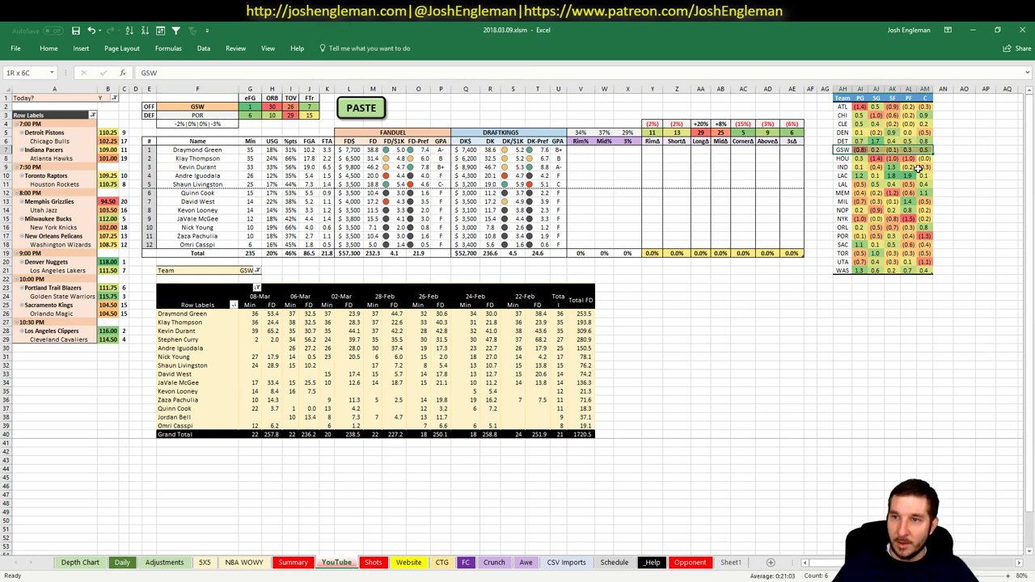
pyautogui.click(876, 365)
# Step: Switch to nbawowy in the browser and change the team from the Pelicans to the Warriors
pyautogui.hotkey('alt', 'Tab')
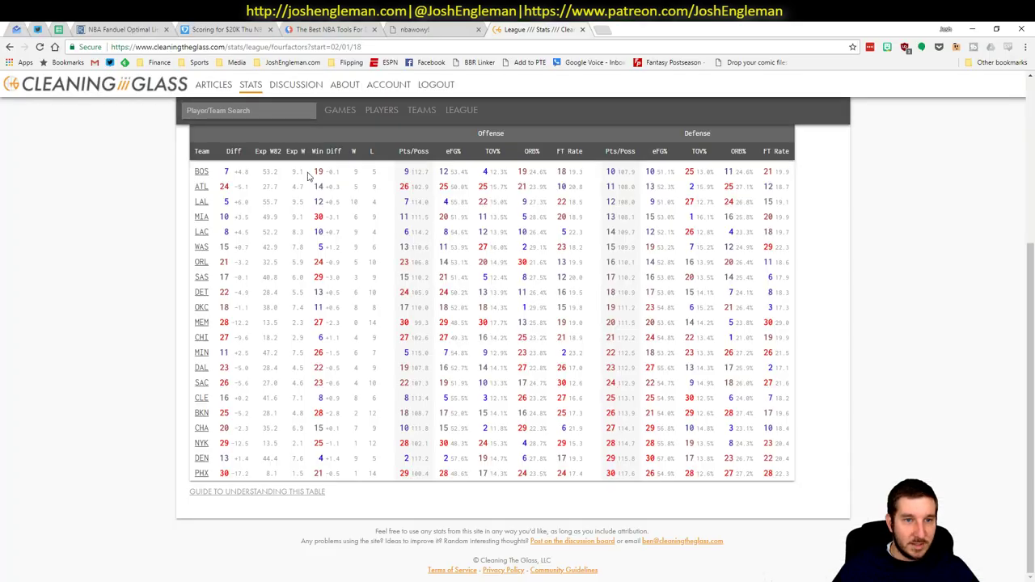
pyautogui.click(437, 29)
pyautogui.click(93, 193)
pyautogui.scroll(15, 92, 193)
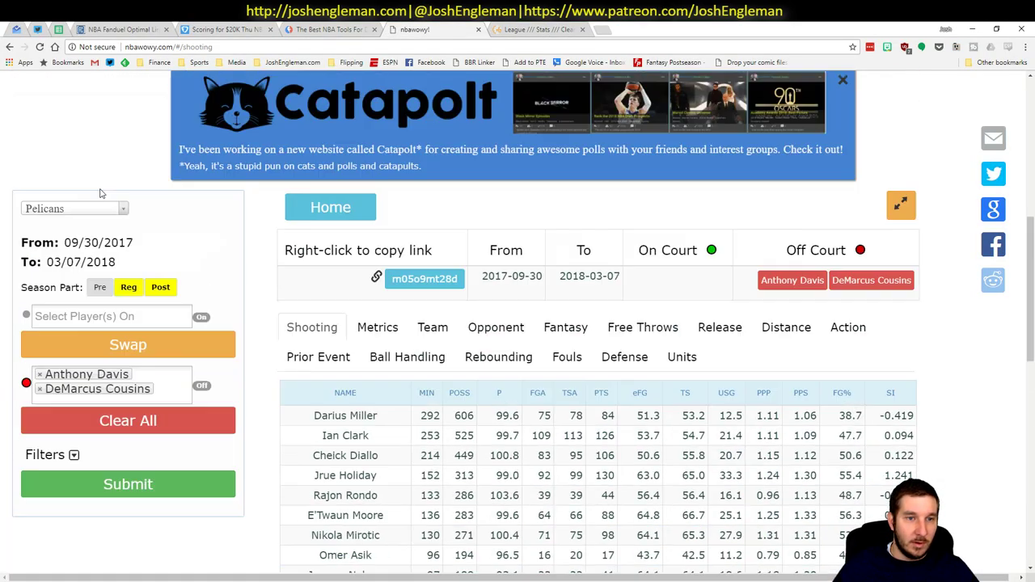
pyautogui.scroll(-5, 91, 182)
pyautogui.click(103, 150)
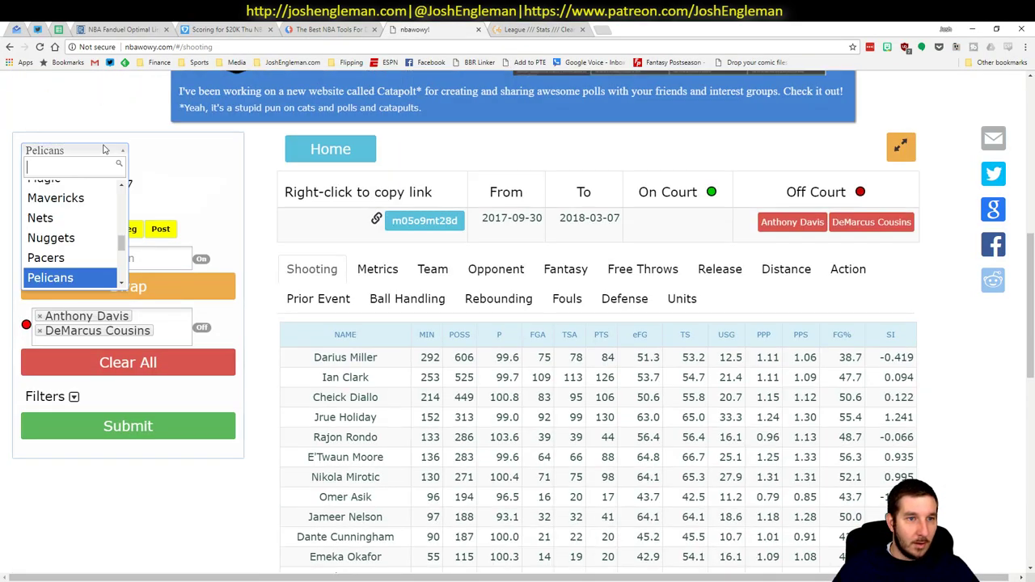
pyautogui.scroll(-5, 87, 182)
pyautogui.scroll(4, 84, 131)
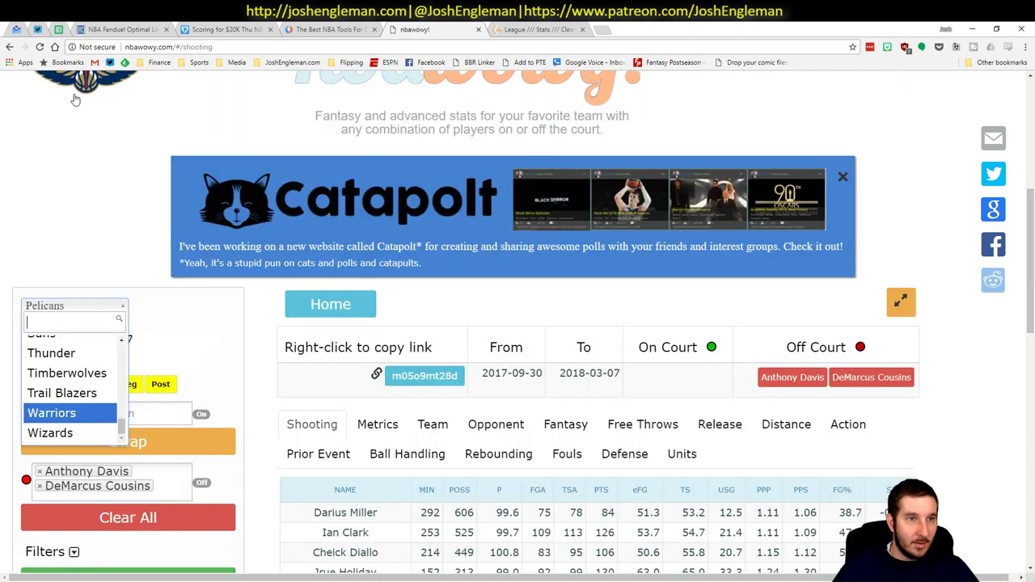
pyautogui.click(95, 413)
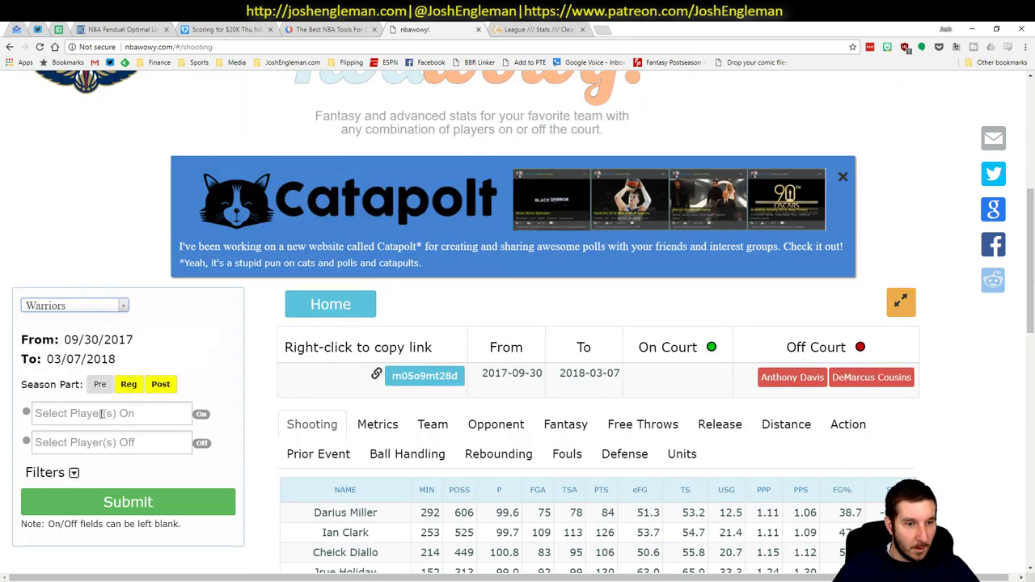
# Step: Add Stephen Curry as the on-court player and submit the Warriors query
pyautogui.click(95, 413)
pyautogui.write('curry')
pyautogui.press('Return')
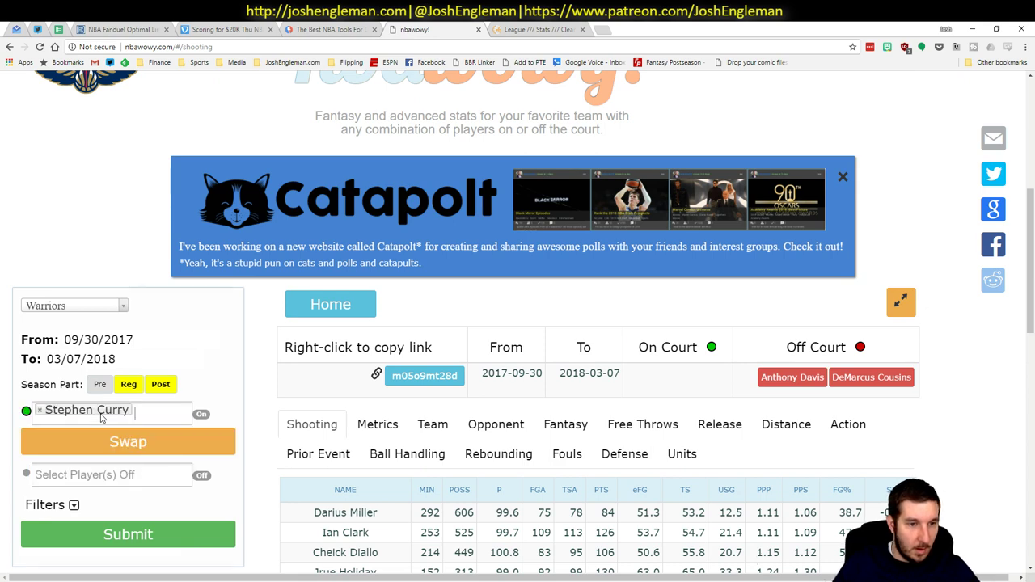
pyautogui.click(230, 534)
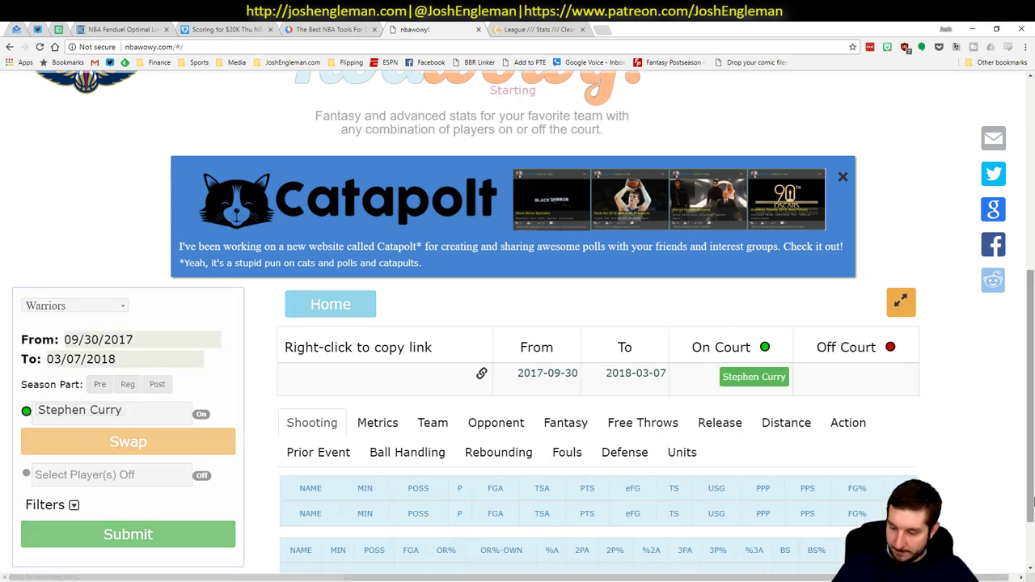
# Step: Copy the player rows of the Fantasy results and paste them into the WITH table on Excel's NBA WOWY sheet
pyautogui.scroll(-1, 818, 465)
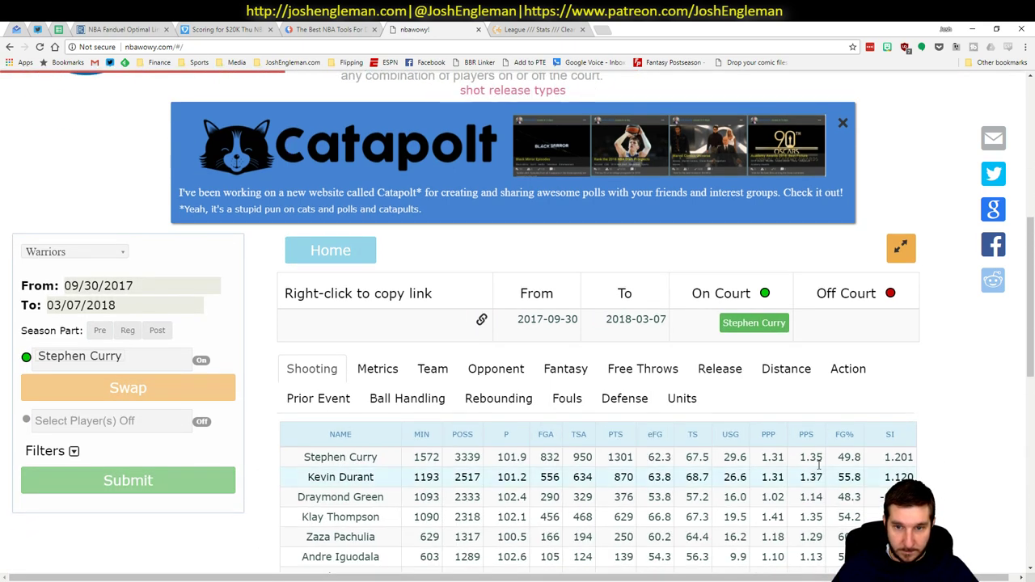
pyautogui.click(566, 370)
pyautogui.moveTo(323, 457); pyautogui.dragTo(844, 472)
pyautogui.hotkey('alt', 'Tab')
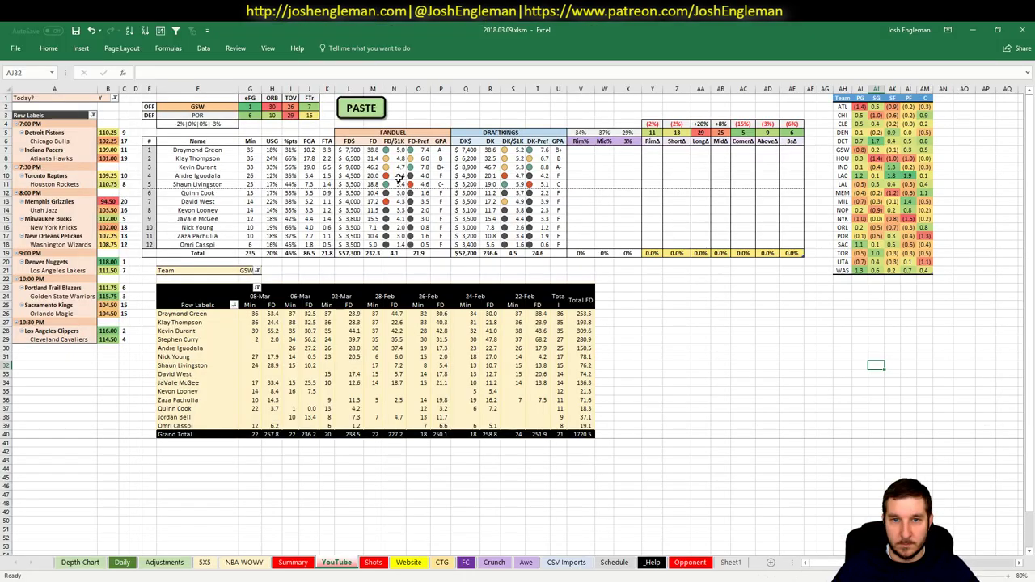
pyautogui.click(243, 562)
pyautogui.rightClick(51, 167)
pyautogui.click(85, 118)
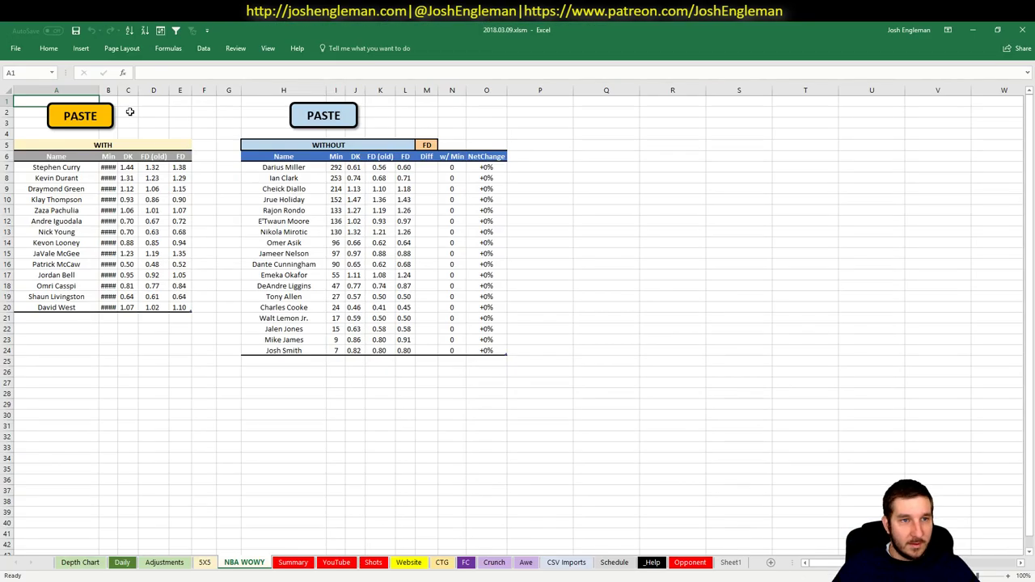
# Step: Format the WITH table's Min column as General and autofit its width
pyautogui.click(113, 90)
pyautogui.doubleClick(118, 89)
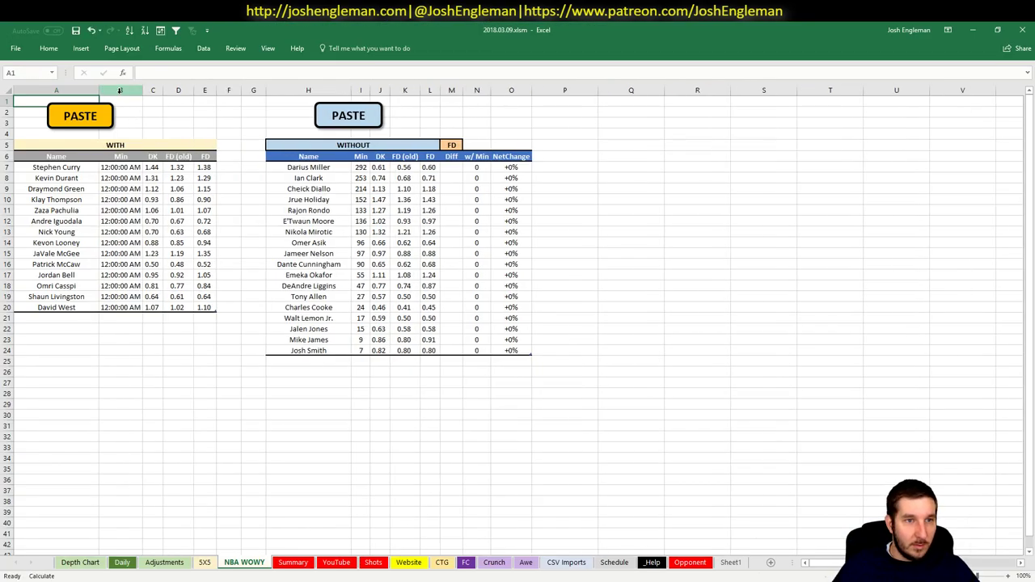
pyautogui.click(49, 48)
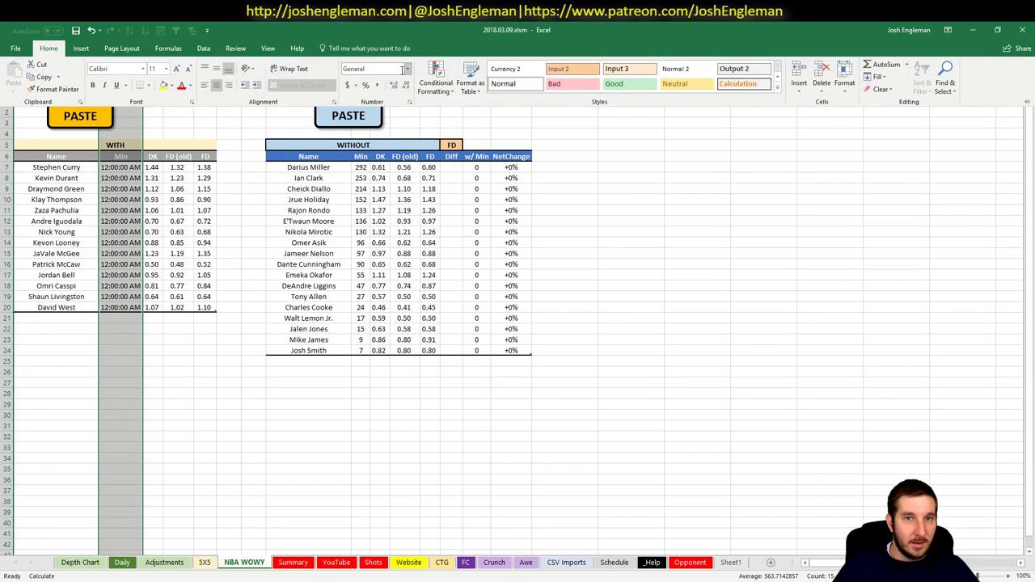
pyautogui.click(407, 69)
pyautogui.click(407, 92)
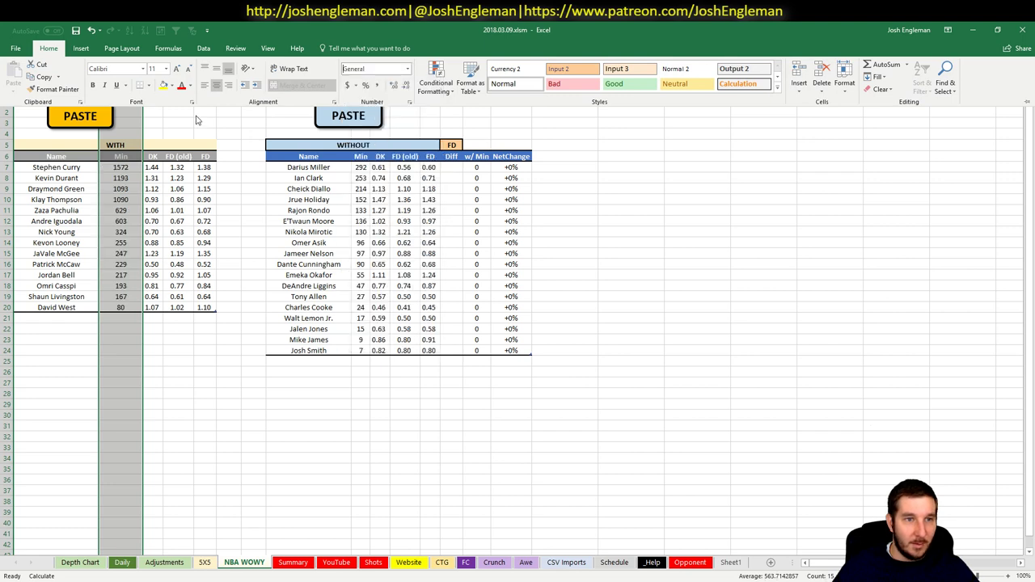
pyautogui.doubleClick(142, 89)
# Step: Switch to nbawowy in the browser, swap Stephen Curry to the off-court side and submit the query
pyautogui.hotkey('alt', 'Tab')
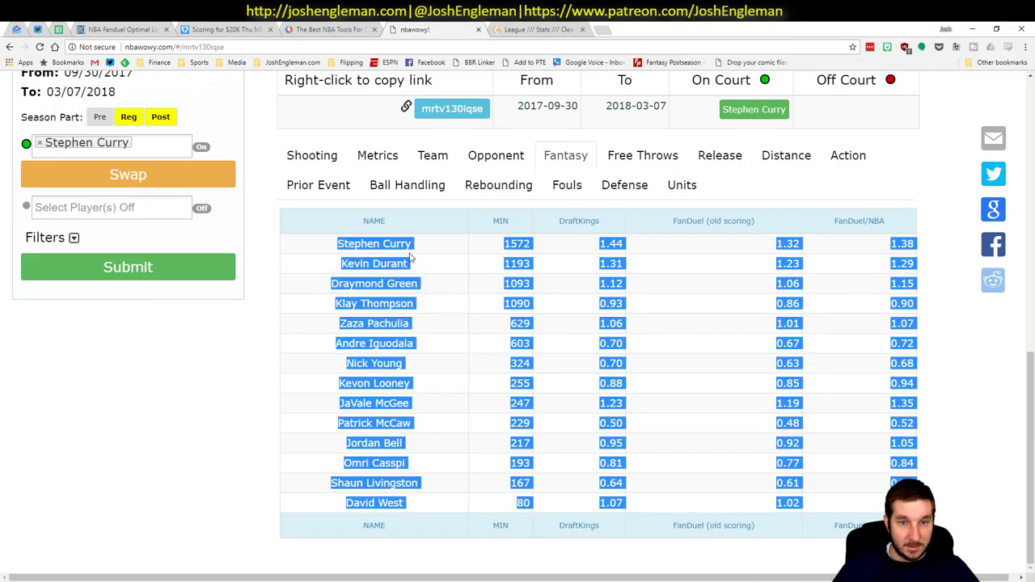
pyautogui.click(204, 183)
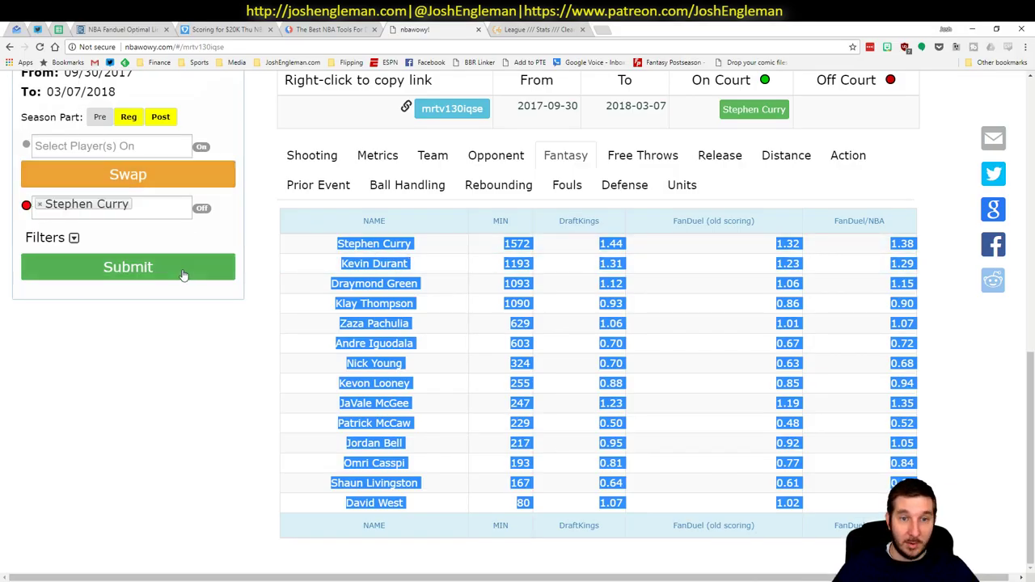
pyautogui.click(185, 271)
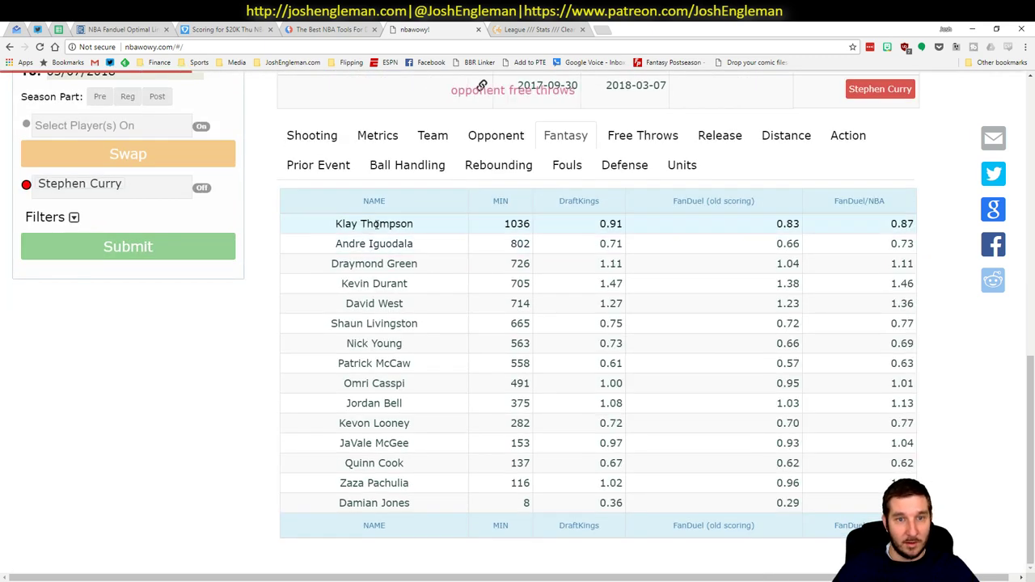
# Step: Copy the player rows of the Curry-off Fantasy results and paste them into the WITHOUT table on Excel's NBA WOWY sheet
pyautogui.moveTo(308, 223); pyautogui.dragTo(906, 503)
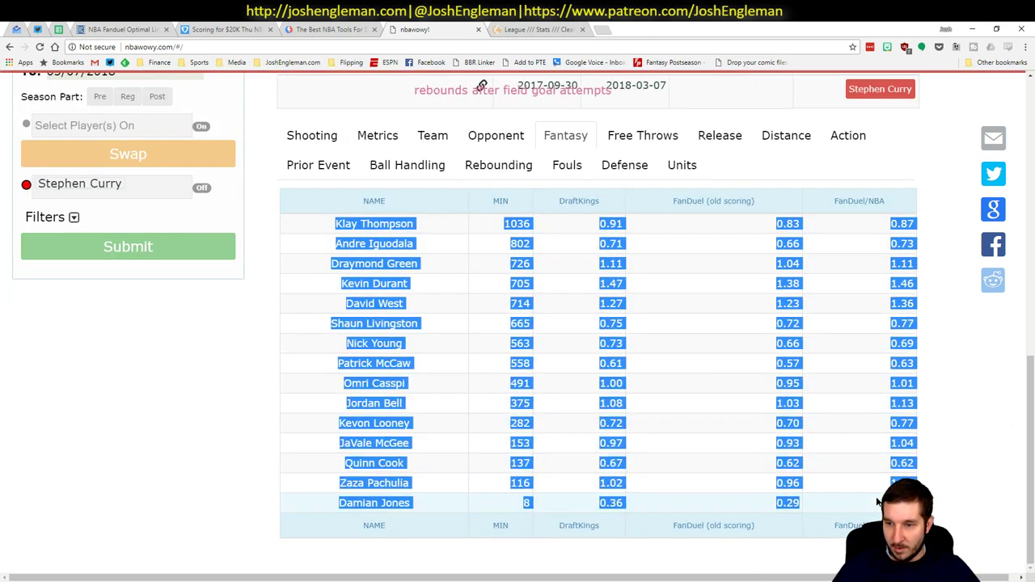
pyautogui.hotkey('ctrl', 'c')
pyautogui.hotkey('alt', 'Tab')
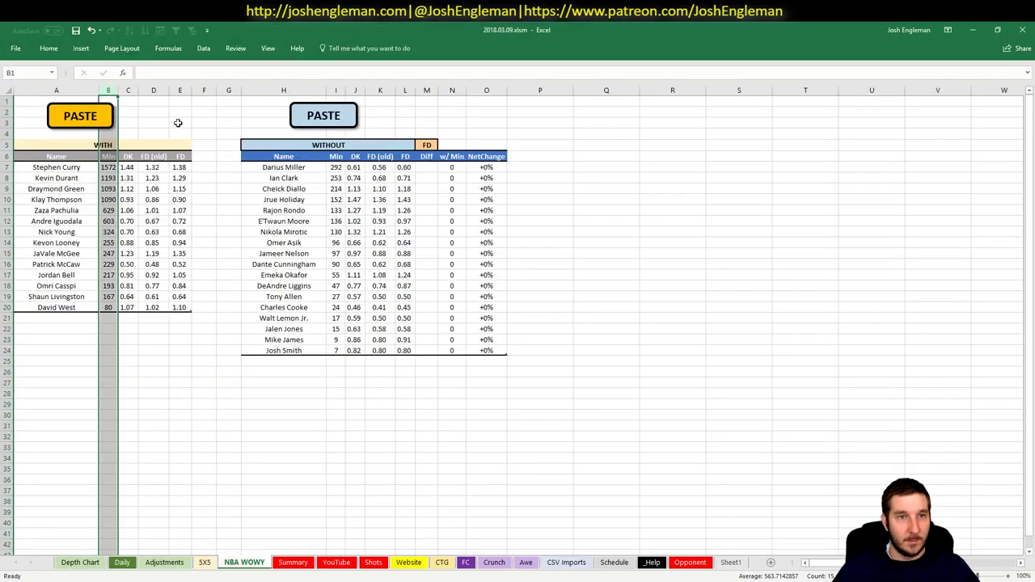
pyautogui.click(339, 115)
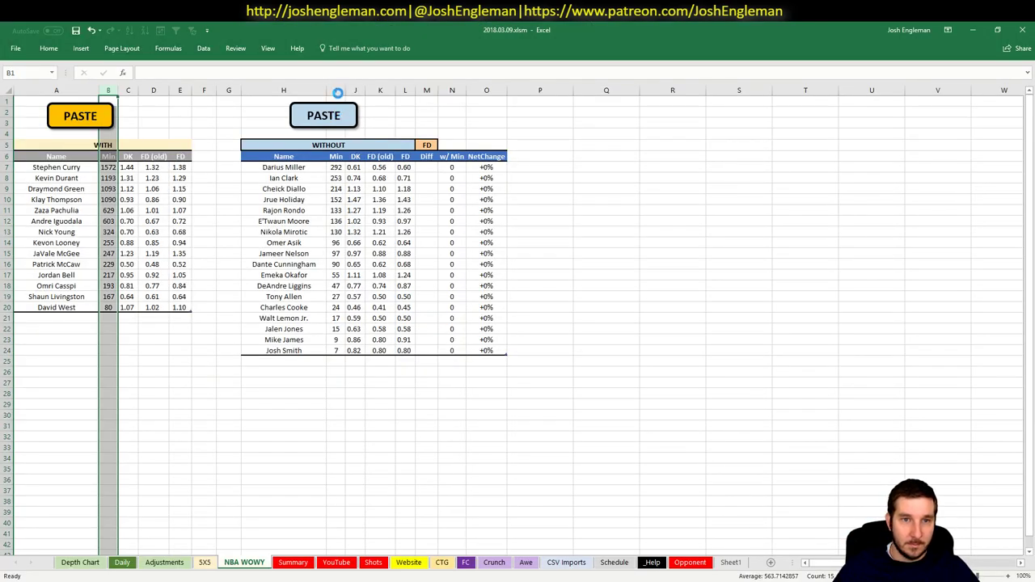
# Step: Format the WITHOUT table's Min column as General
pyautogui.click(46, 48)
pyautogui.click(408, 69)
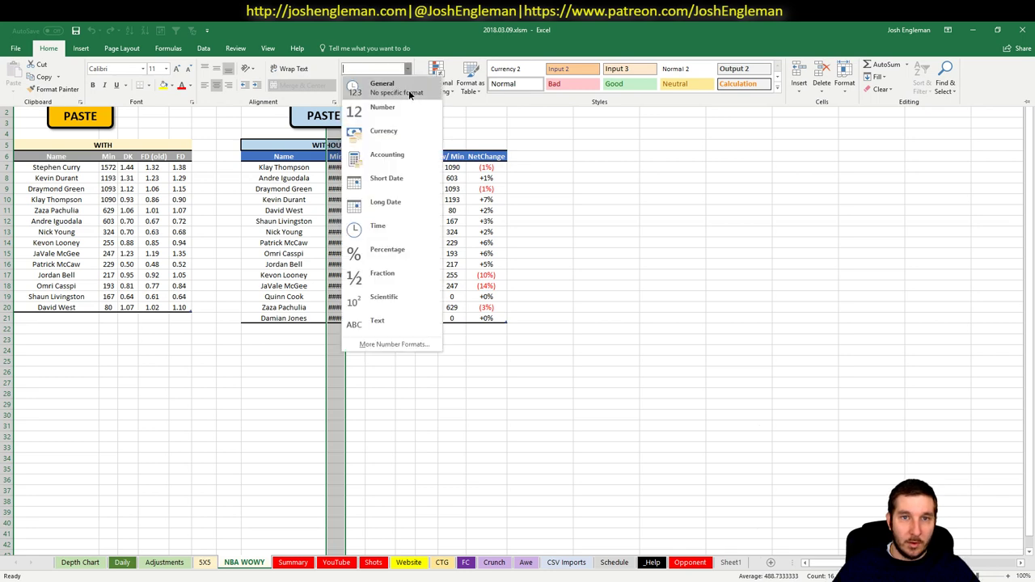
pyautogui.click(408, 89)
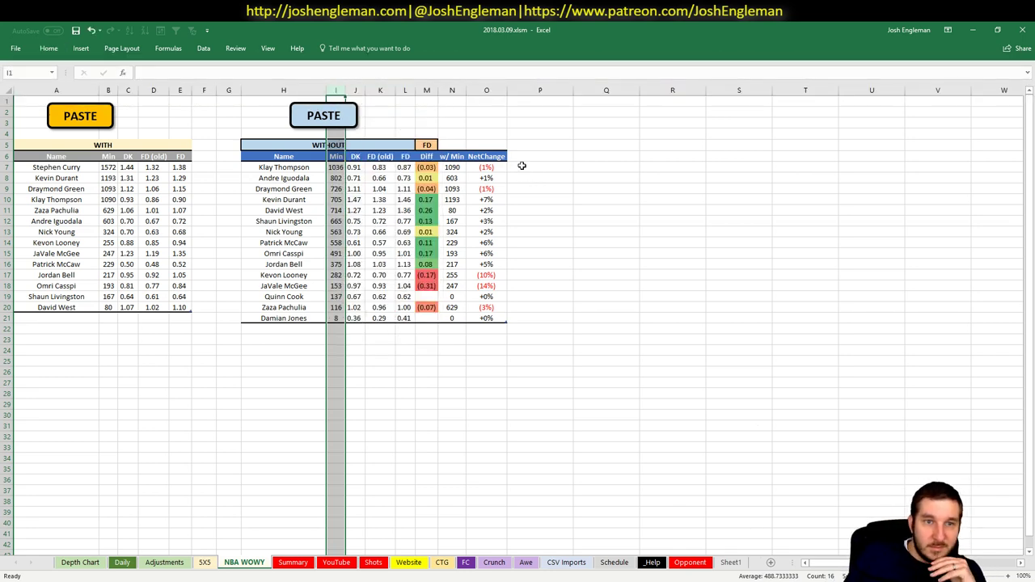
# Step: Review the top Warriors' NetChange values, then set Kevin Durant's BOOST on the Adjustments sheet to 4%
pyautogui.click(492, 176)
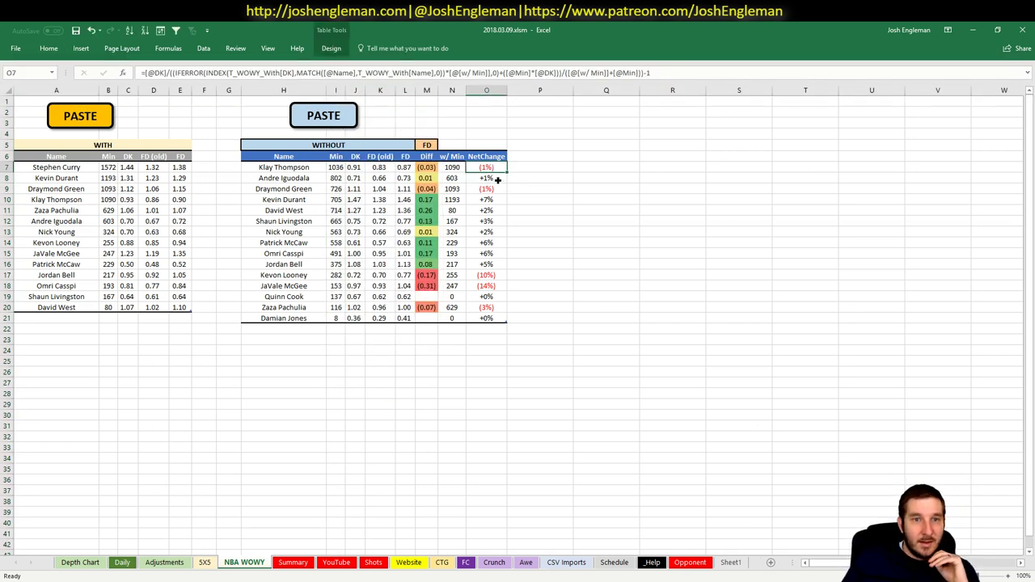
pyautogui.moveTo(499, 178); pyautogui.dragTo(494, 188)
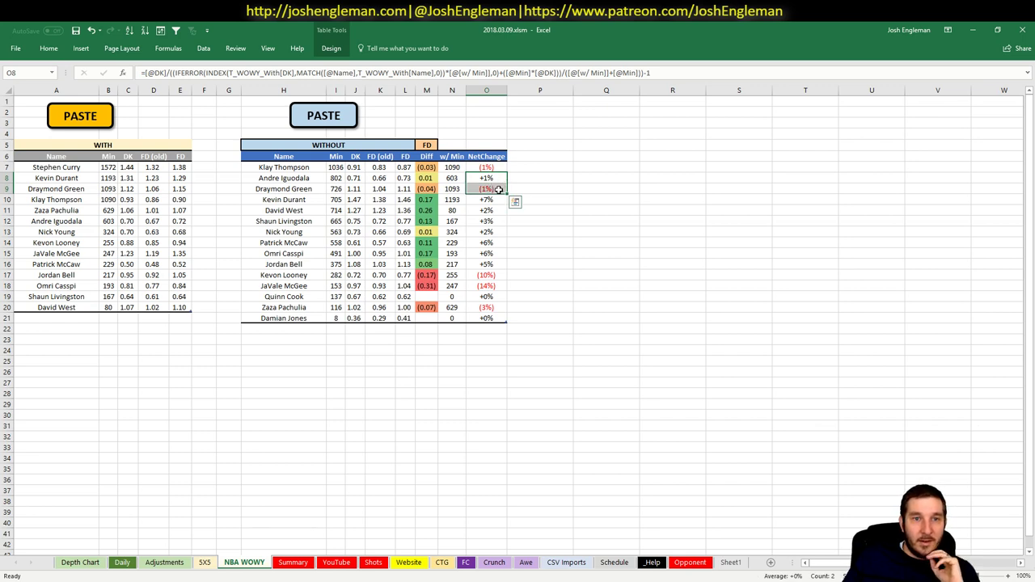
pyautogui.click(493, 189)
pyautogui.click(371, 199)
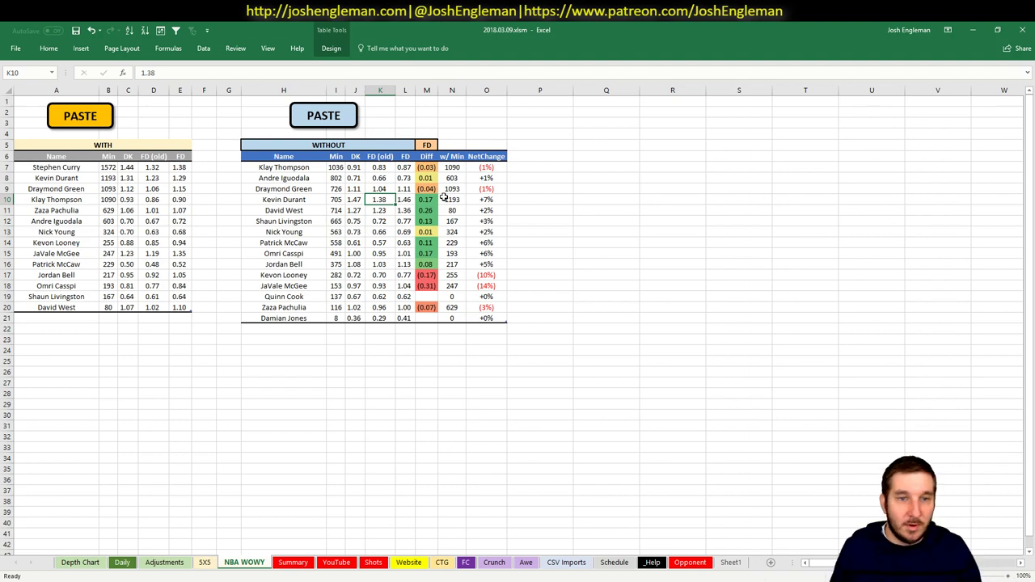
pyautogui.click(164, 563)
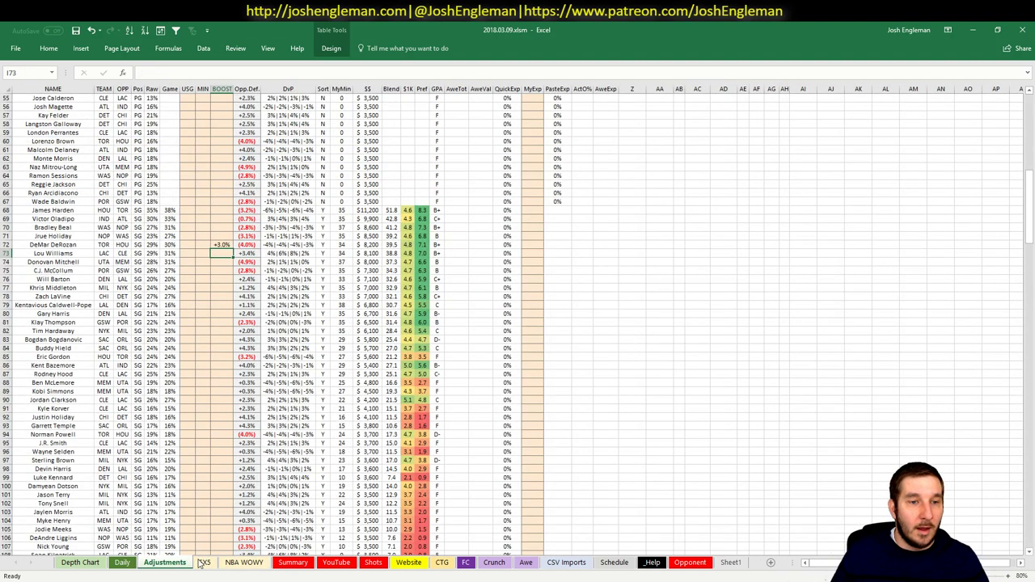
pyautogui.click(245, 409)
pyautogui.scroll(-18, 230, 372)
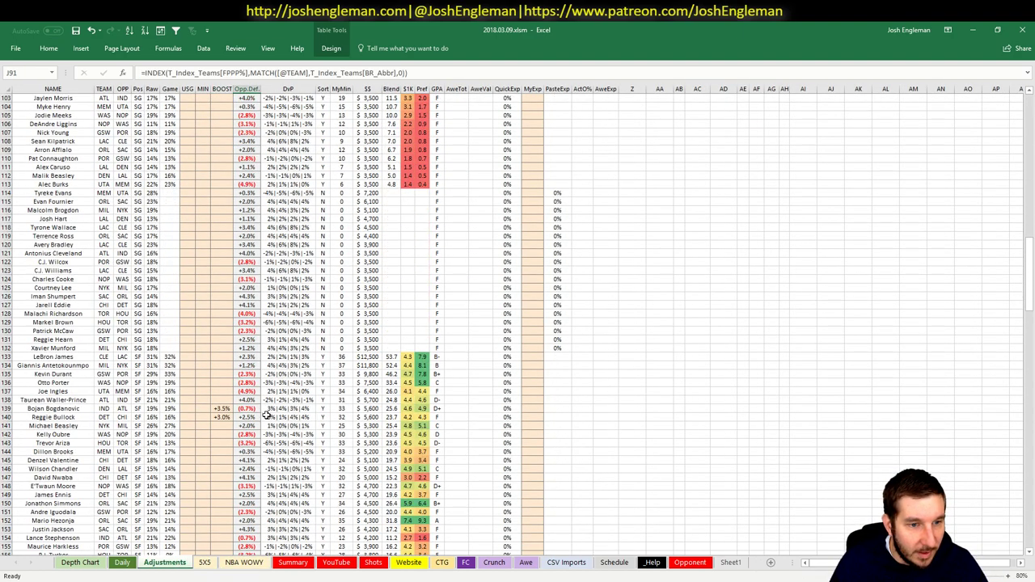
pyautogui.click(224, 325)
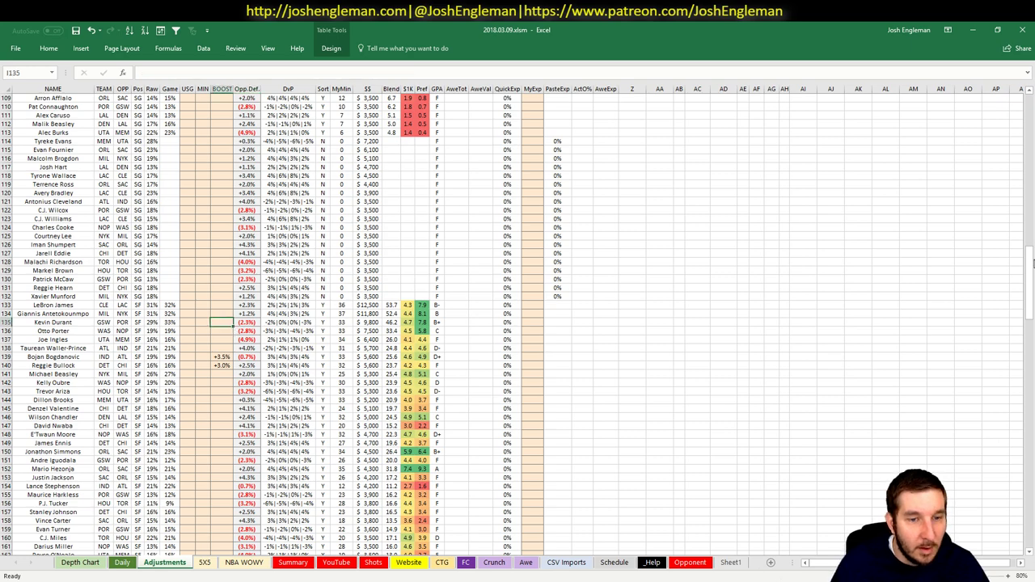
pyautogui.write('4%')
pyautogui.press('Return')
# Step: Switch to nbawowy in the browser and open the Shooting results for the Warriors without Stephen Curry
pyautogui.hotkey('alt', 'Tab')
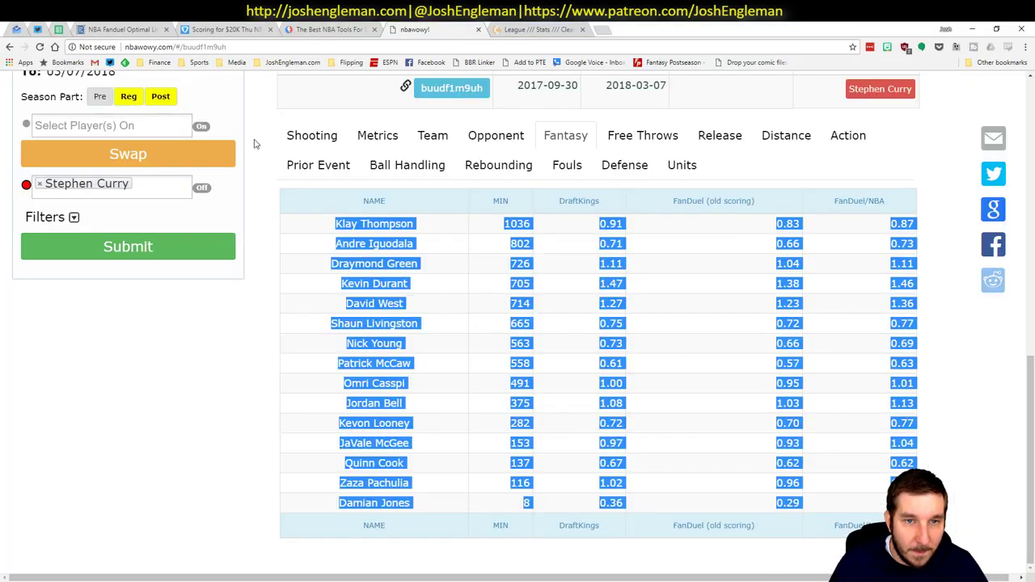
pyautogui.click(115, 387)
pyautogui.scroll(5, 113, 384)
pyautogui.scroll(-5, 283, 218)
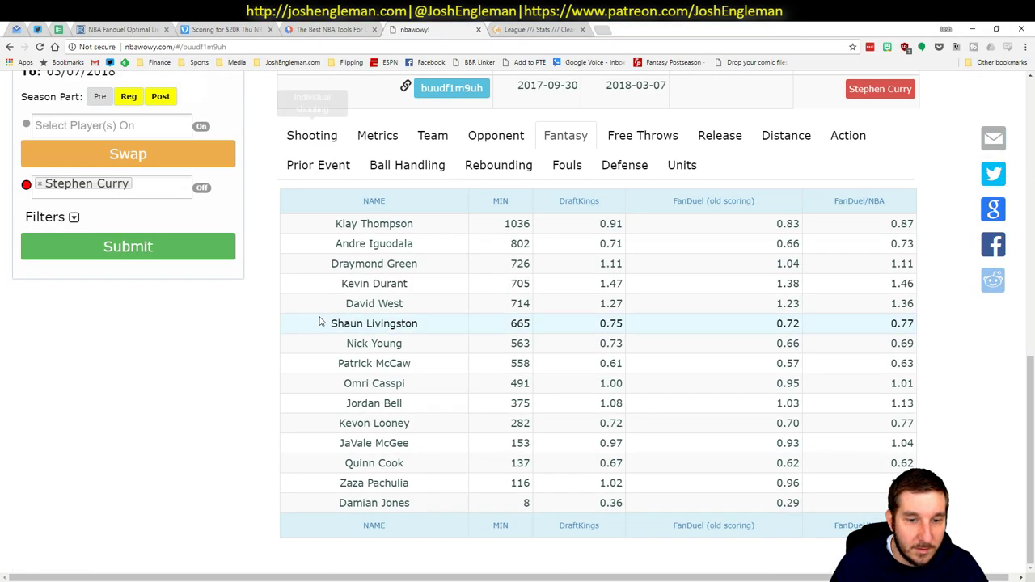
pyautogui.click(318, 164)
pyautogui.click(319, 141)
pyautogui.scroll(-5, 496, 277)
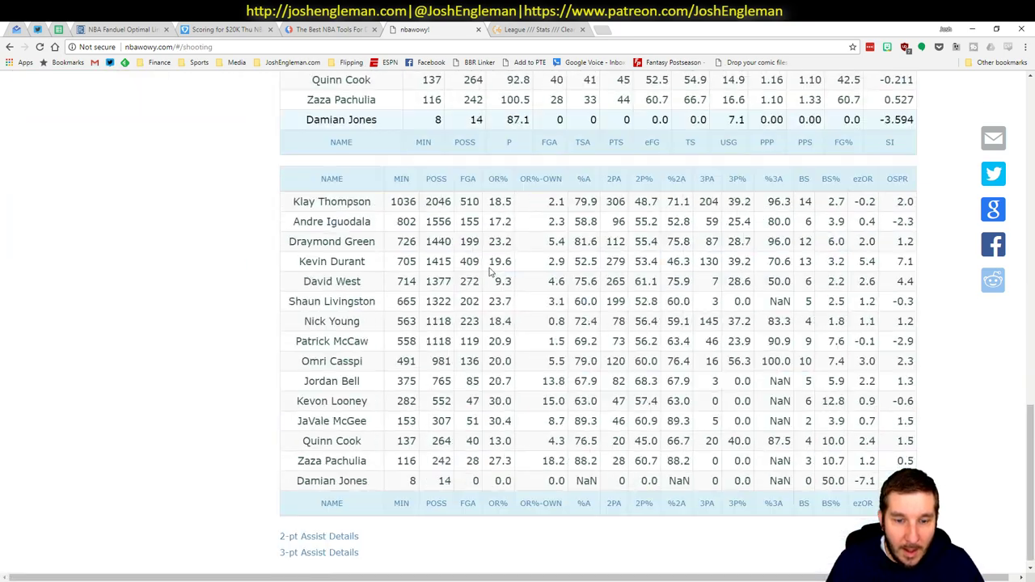
# Step: Copy the player rows of the lower Shooting table and paste them without source formatting at A2 of Excel's Shots sheet
pyautogui.moveTo(296, 191); pyautogui.dragTo(898, 470)
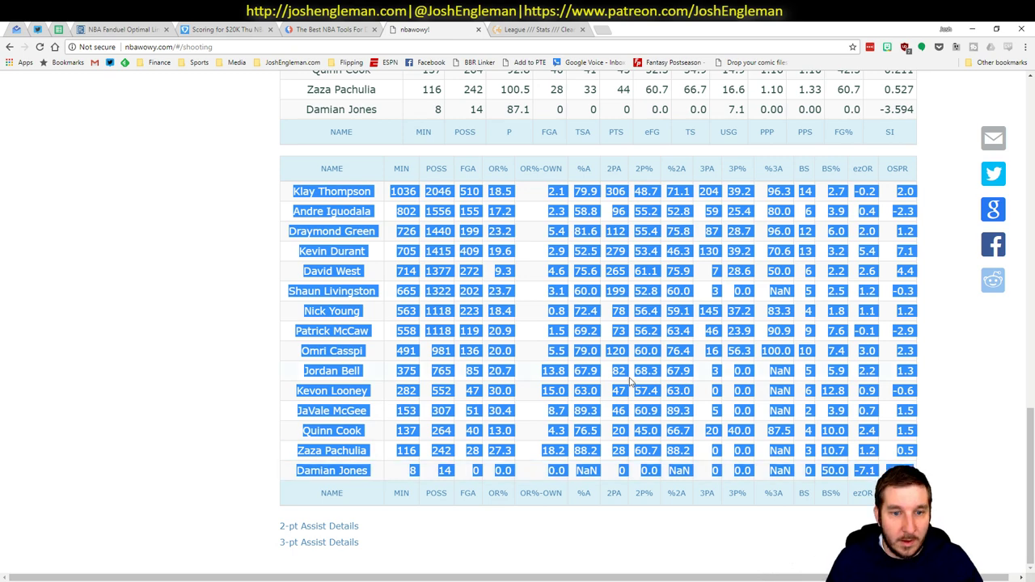
pyautogui.hotkey('alt', 'Tab')
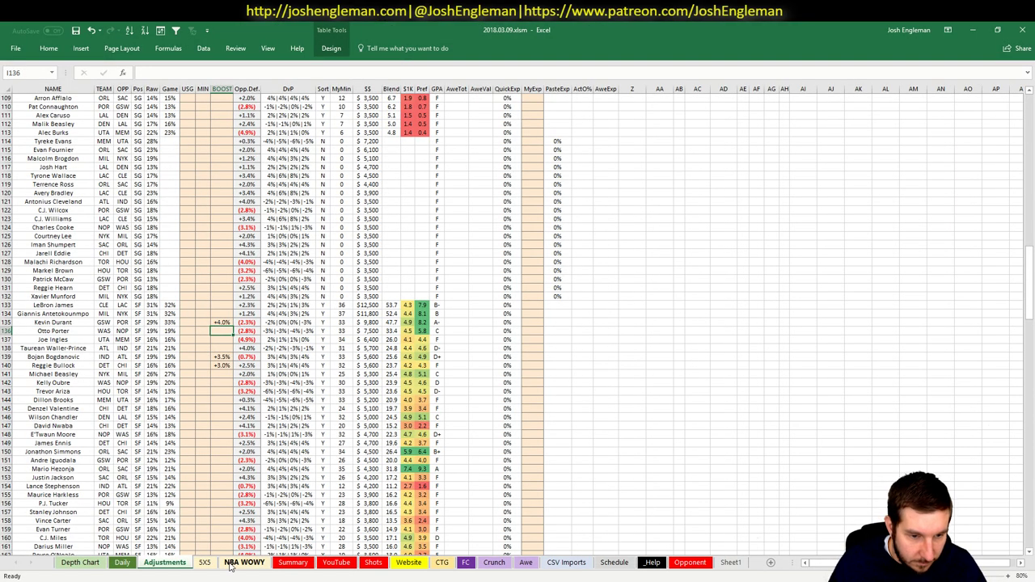
pyautogui.click(373, 562)
pyautogui.rightClick(59, 113)
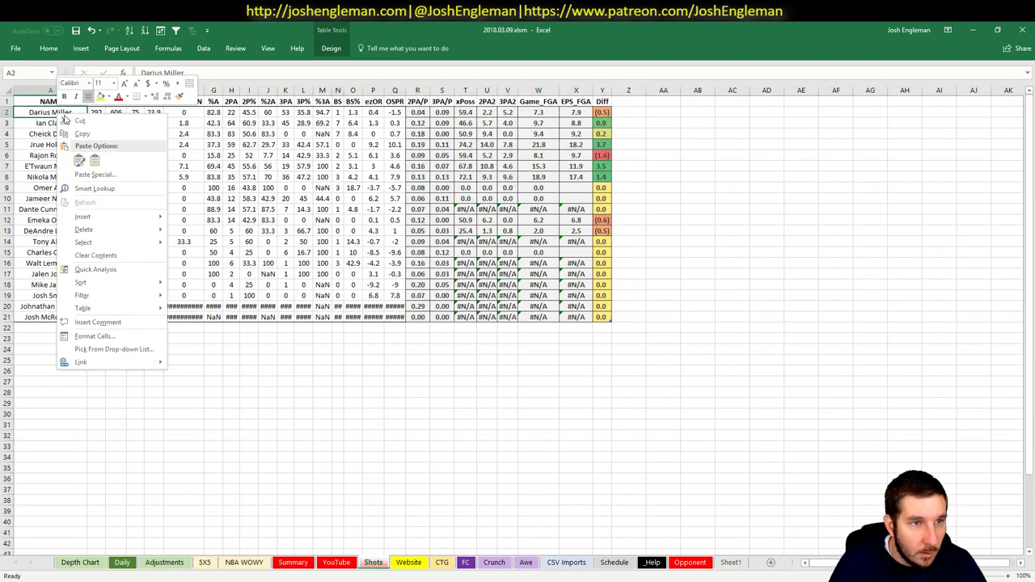
pyautogui.click(96, 160)
# Step: Delete the leftover Pelicans table rows 17 to 21, Jalen Jones through Josh McRoberts, from the Shots sheet
pyautogui.moveTo(48, 274); pyautogui.dragTo(45, 317)
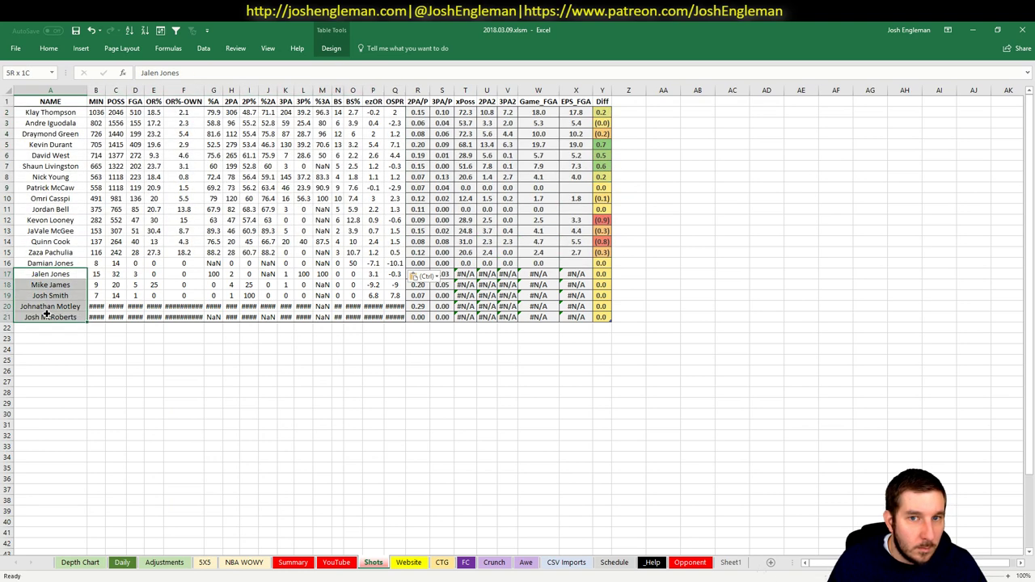
pyautogui.rightClick(47, 316)
pyautogui.moveTo(97, 431)
pyautogui.click(212, 445)
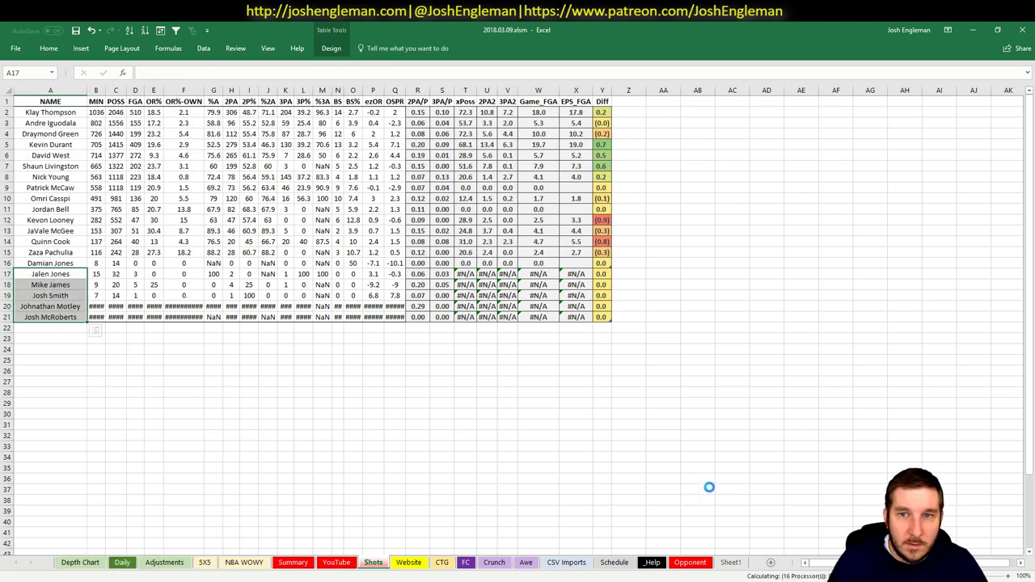
pyautogui.click(696, 187)
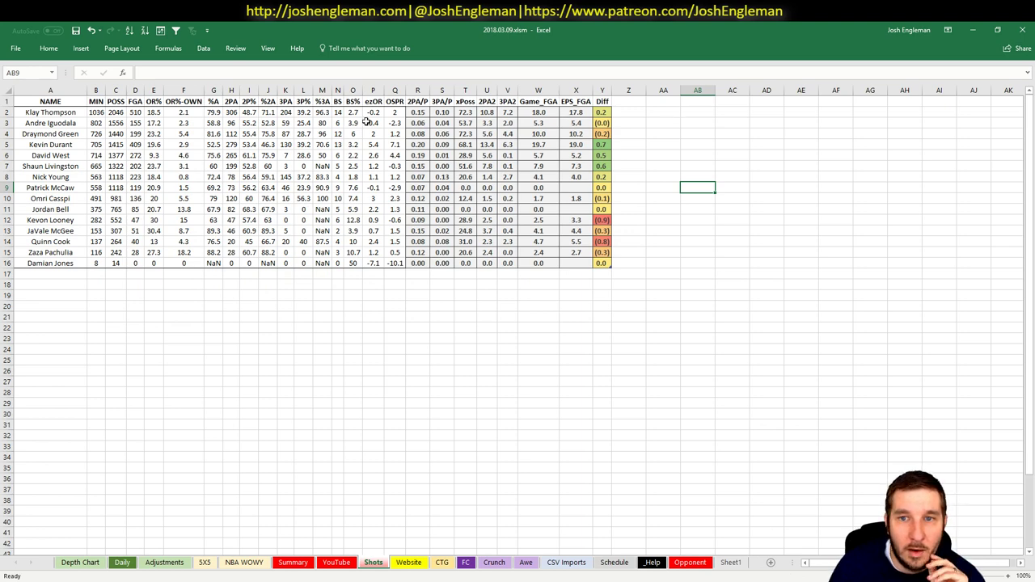
# Step: Examine the Warriors' projections on the YouTube sheet, including Kevin Durant's FanDuel salary and projected points
pyautogui.click(206, 564)
pyautogui.click(171, 564)
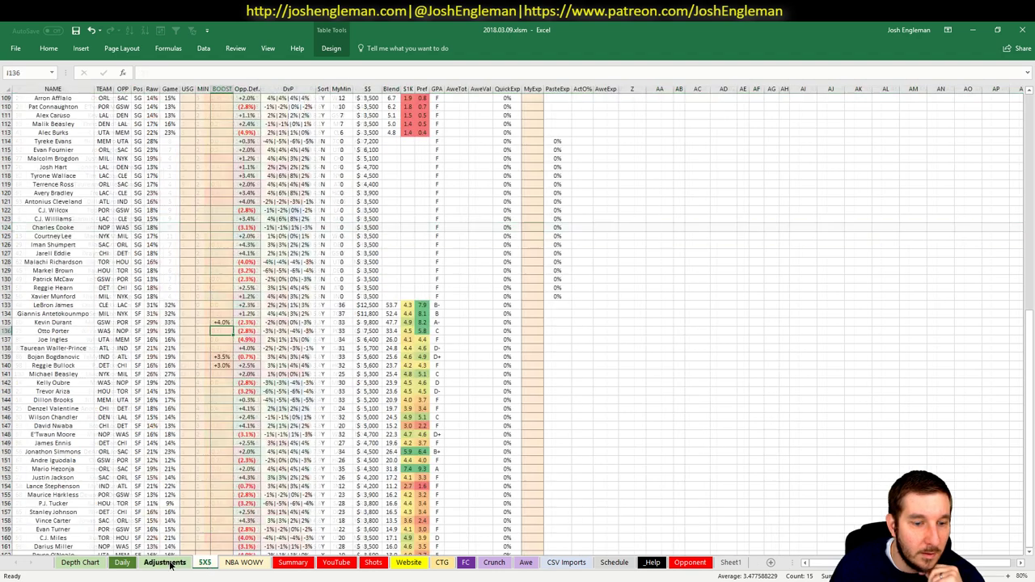
pyautogui.click(335, 566)
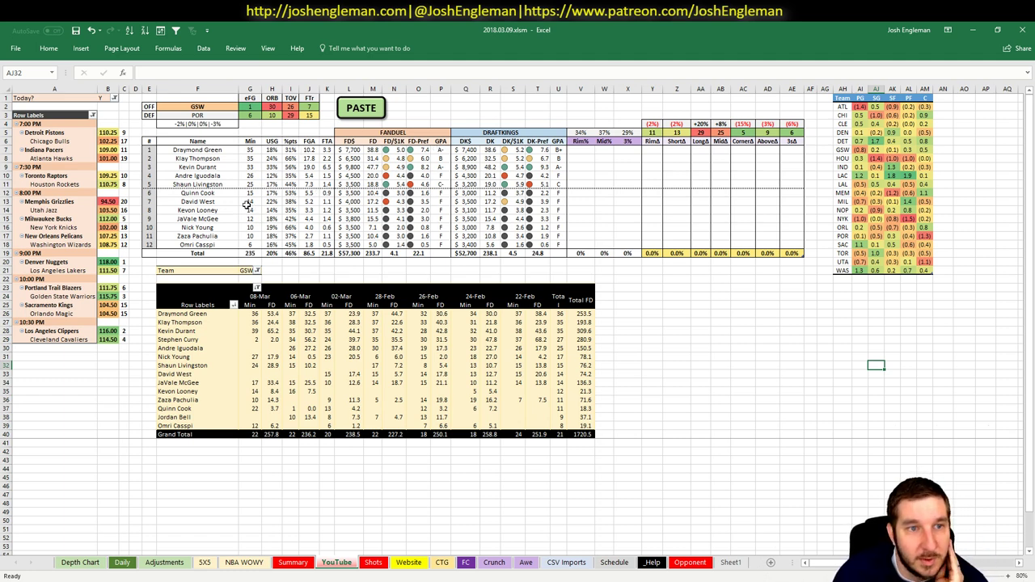
pyautogui.click(353, 270)
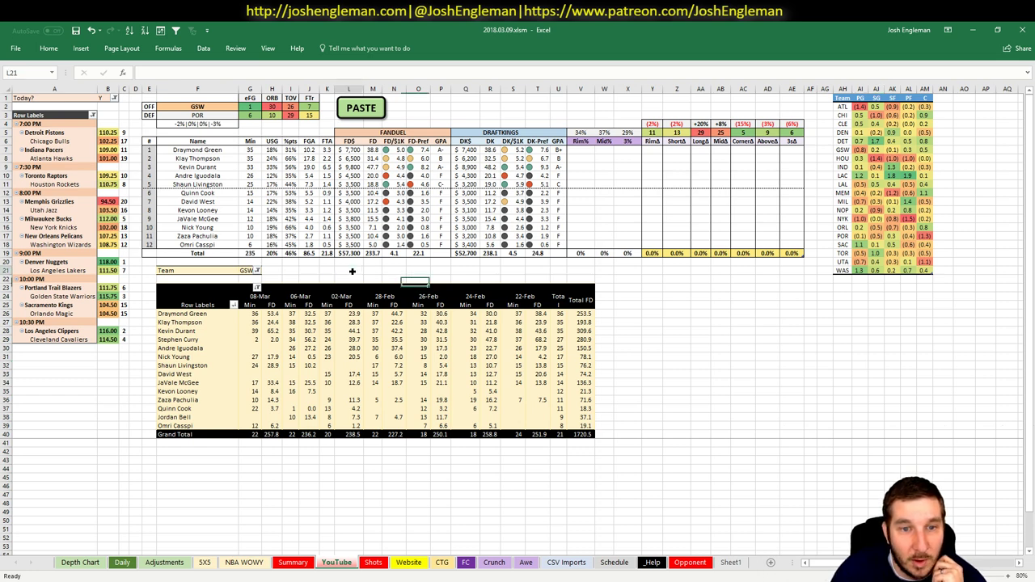
pyautogui.click(413, 166)
pyautogui.click(366, 166)
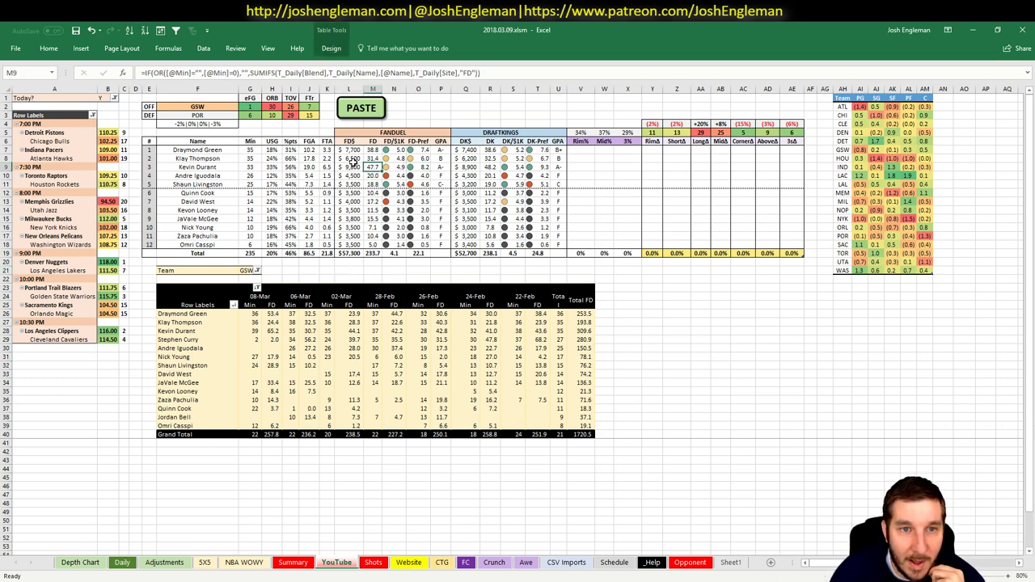
pyautogui.click(348, 166)
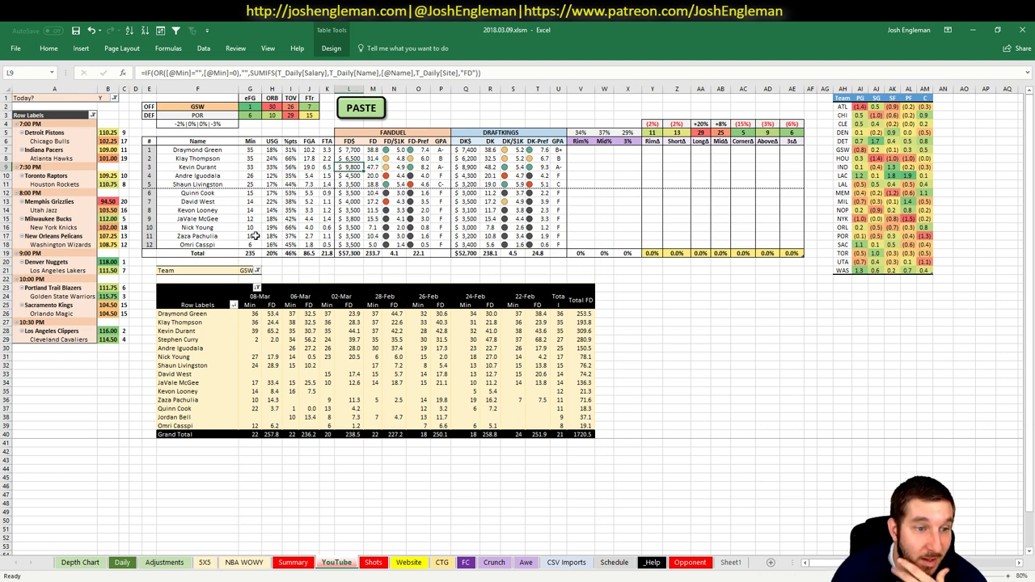
pyautogui.click(300, 271)
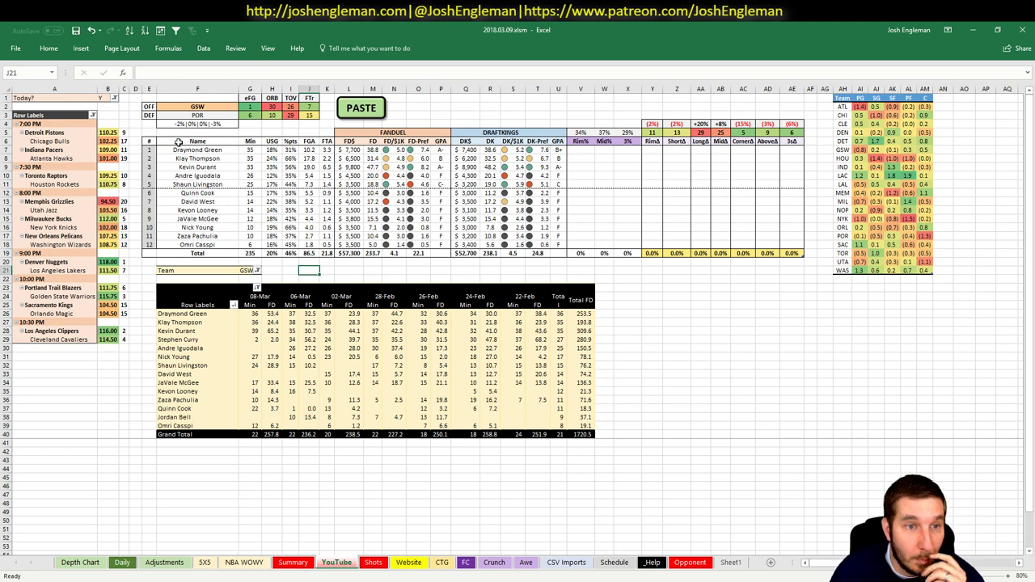
pyautogui.click(489, 270)
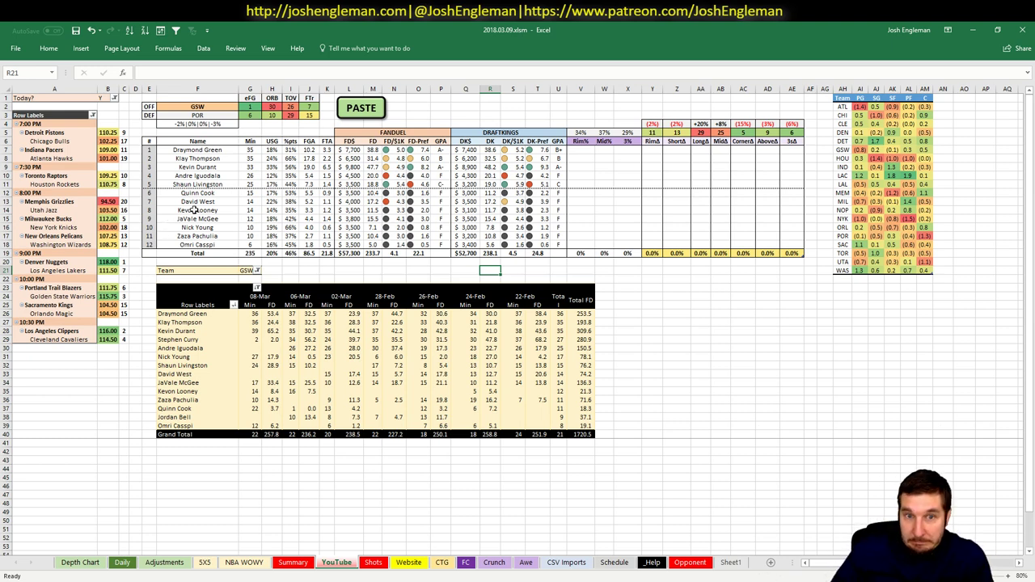
pyautogui.click(219, 106)
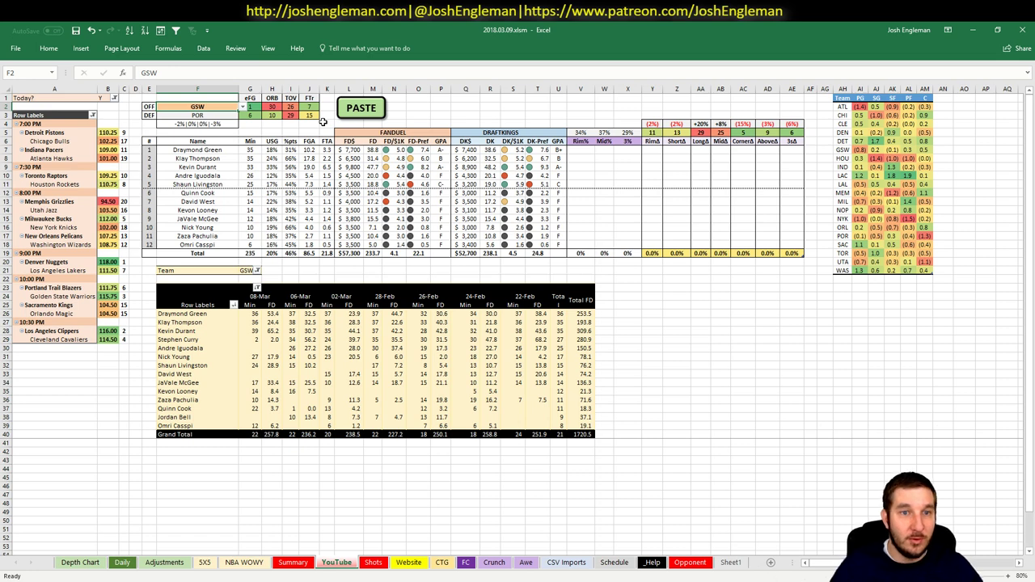
pyautogui.click(197, 167)
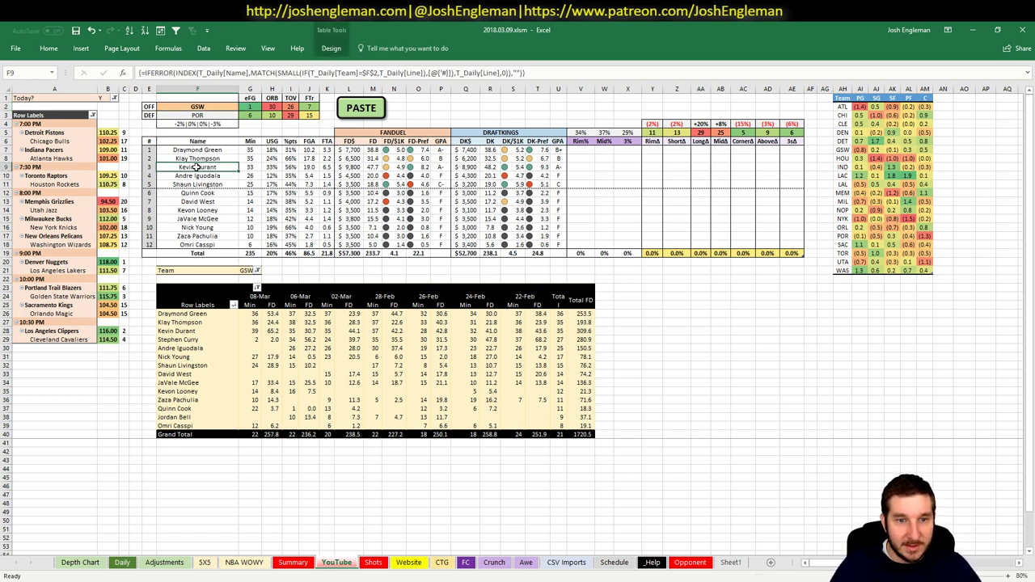
pyautogui.click(370, 167)
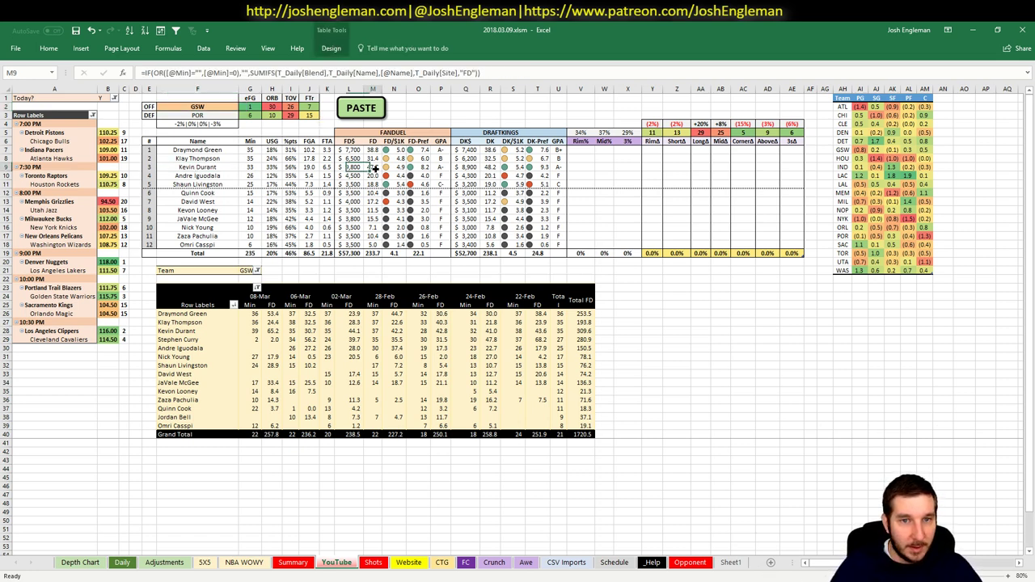
# Step: Set the YouTube sheet's offensive team in F2 to SAC and the game-log pivot table's Team filter to SAC
pyautogui.click(218, 106)
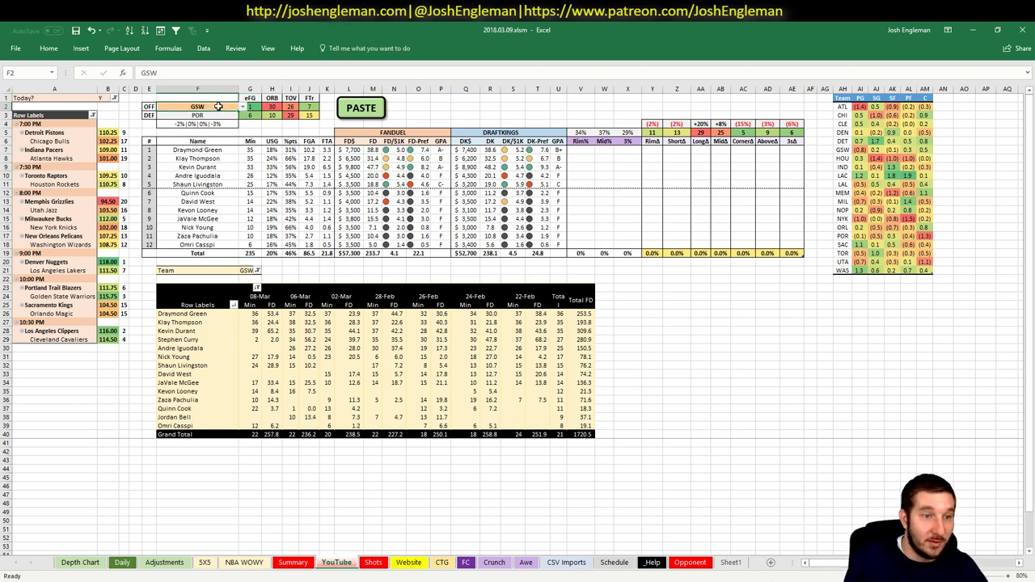
pyautogui.write('SAC')
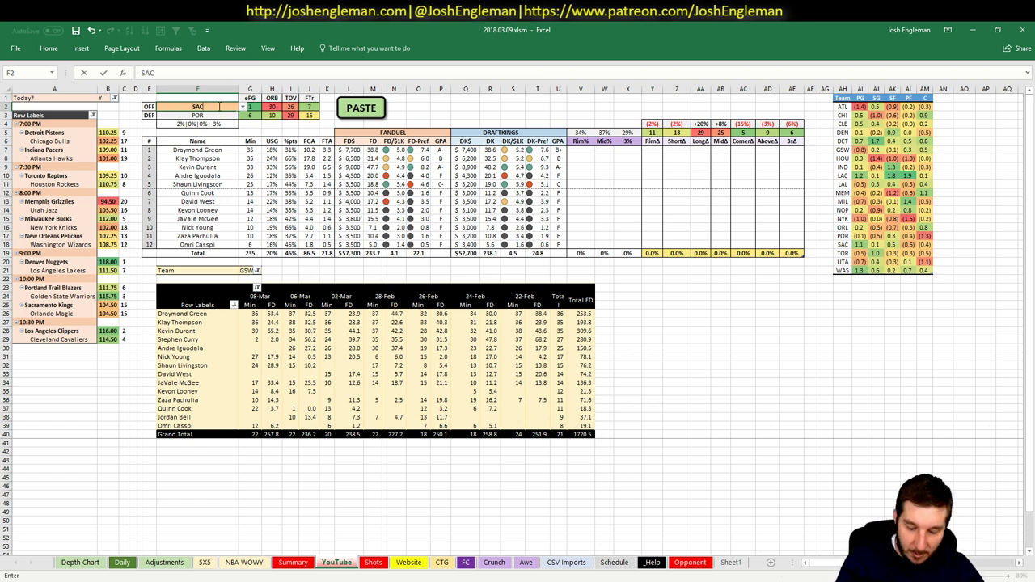
pyautogui.press('Return')
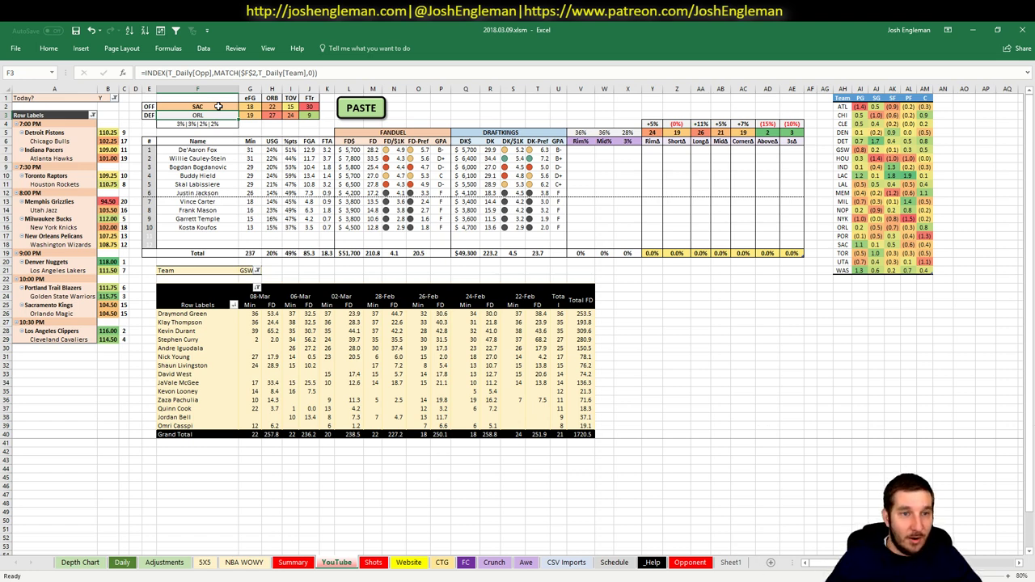
pyautogui.click(245, 270)
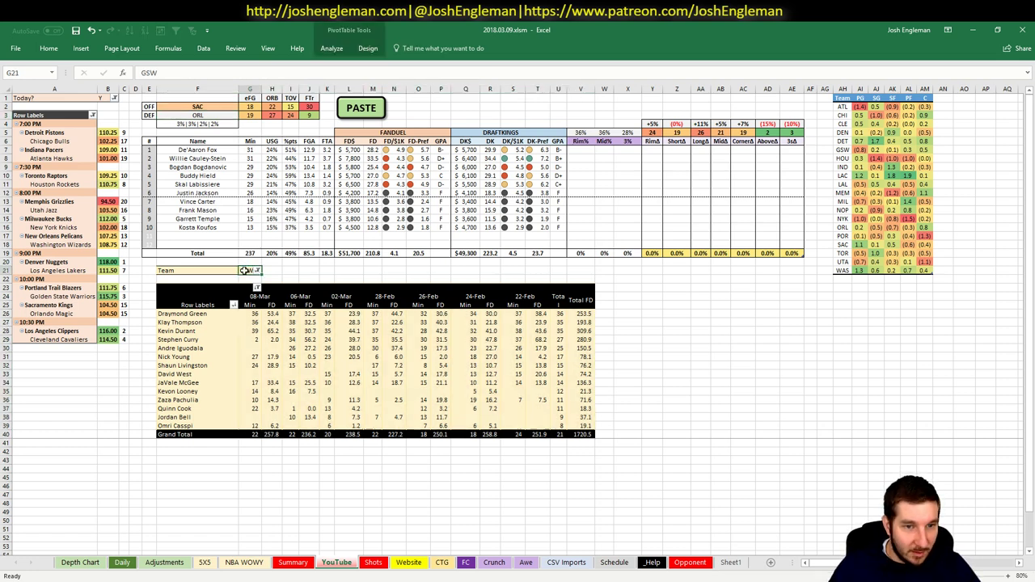
pyautogui.write('SAC')
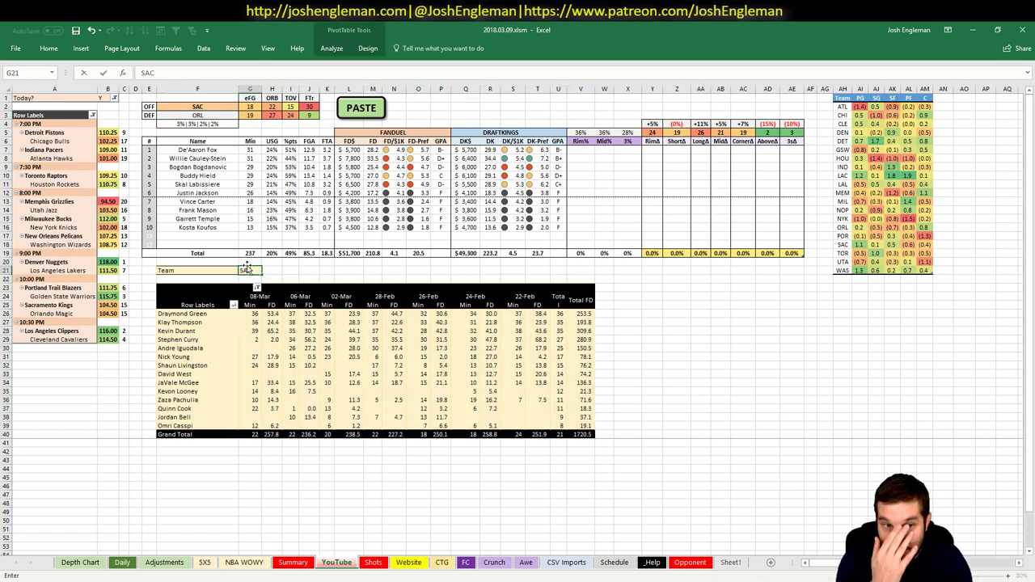
pyautogui.press('Return')
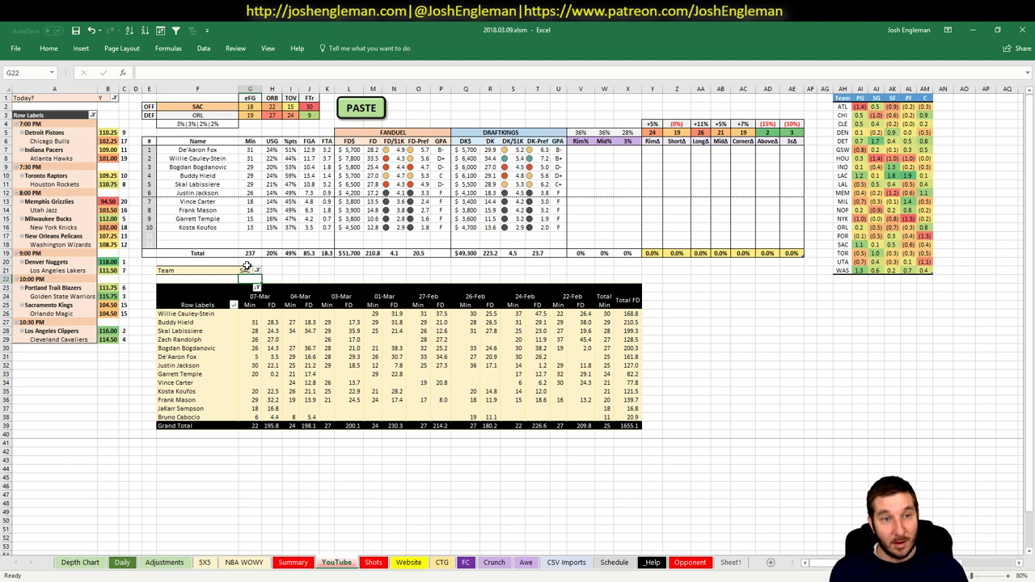
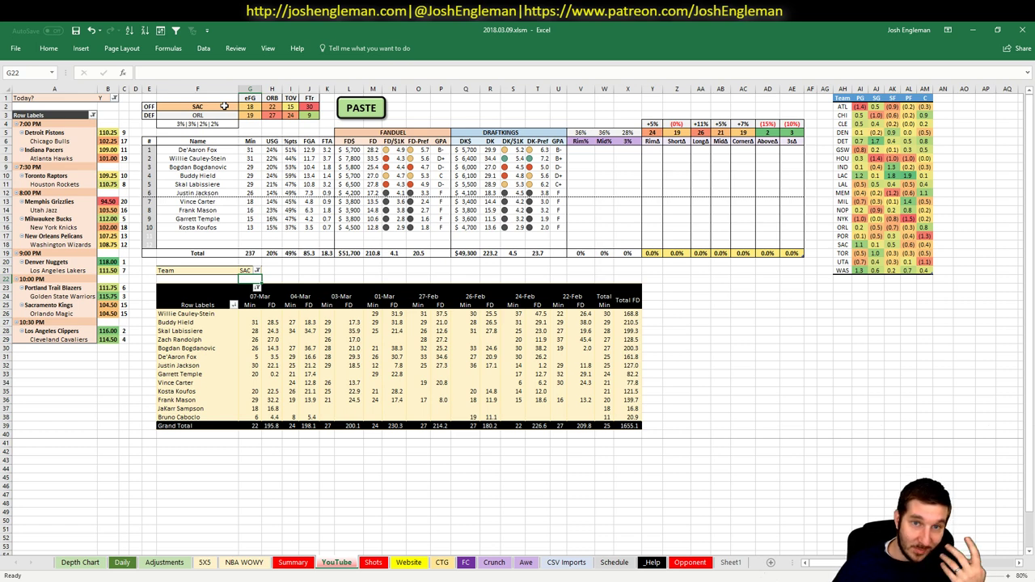
# Step: Change the YouTube sheet's offensive team in F2 to ORL and the game-log pivot table's Team filter to ORL
pyautogui.click(224, 106)
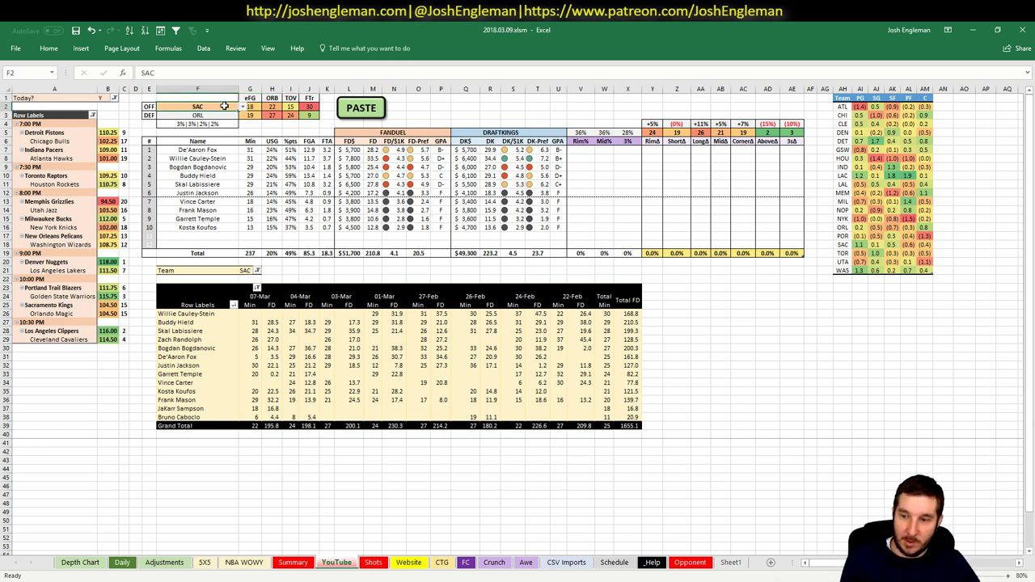
pyautogui.write('ORL')
pyautogui.press('Return')
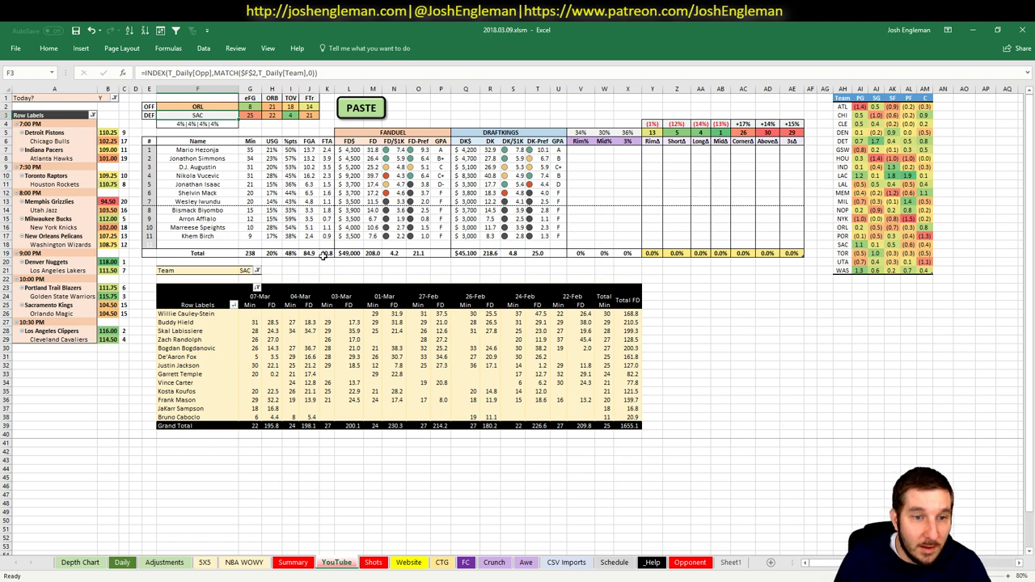
pyautogui.click(248, 271)
pyautogui.write('ORL')
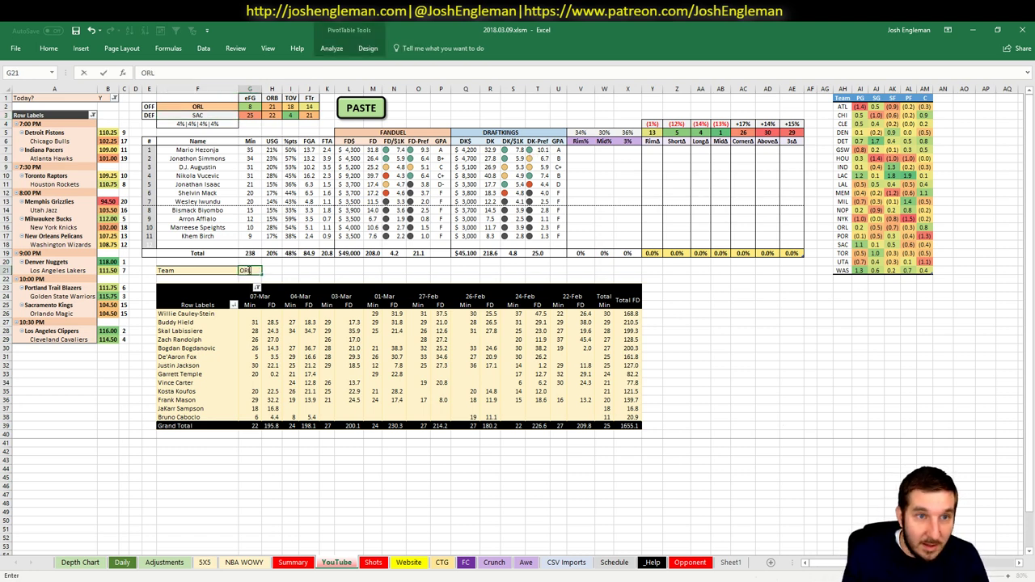
pyautogui.press('Return')
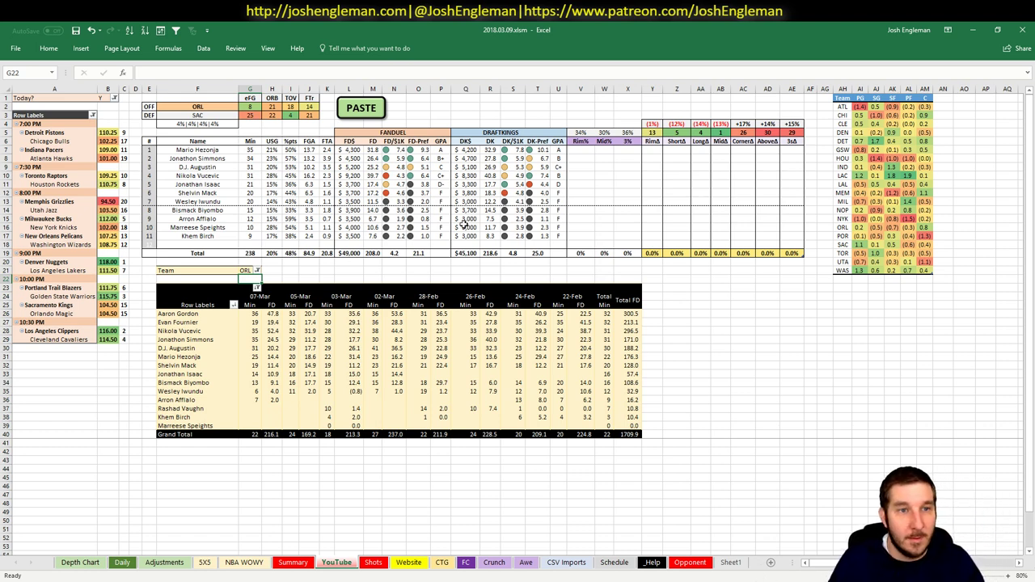
# Step: Examine Mario Hezonja's minutes, salaries and FanDuel and DraftKings projections in the Magic player table
pyautogui.click(179, 149)
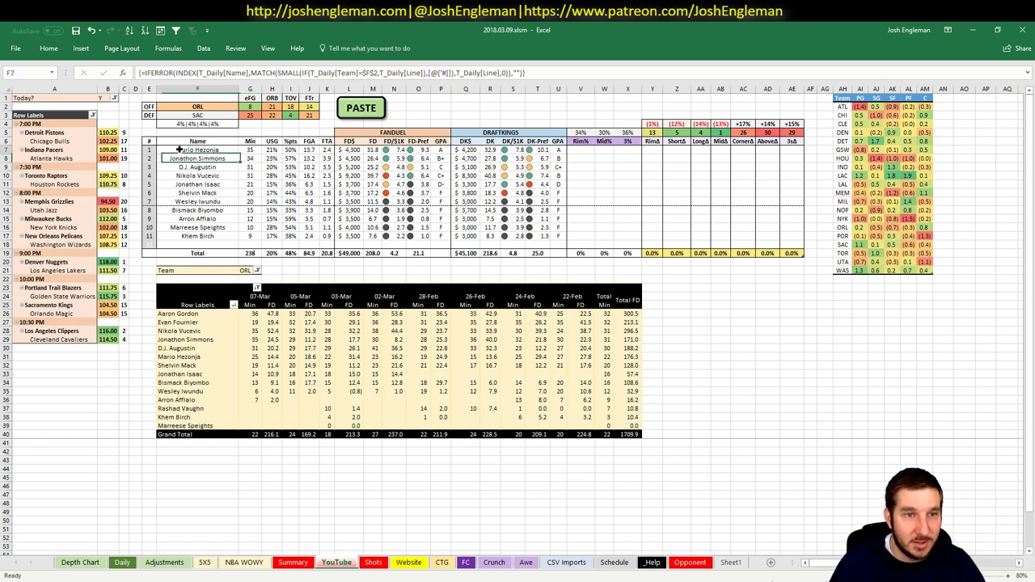
pyautogui.moveTo(179, 150); pyautogui.dragTo(558, 156)
pyautogui.click(623, 184)
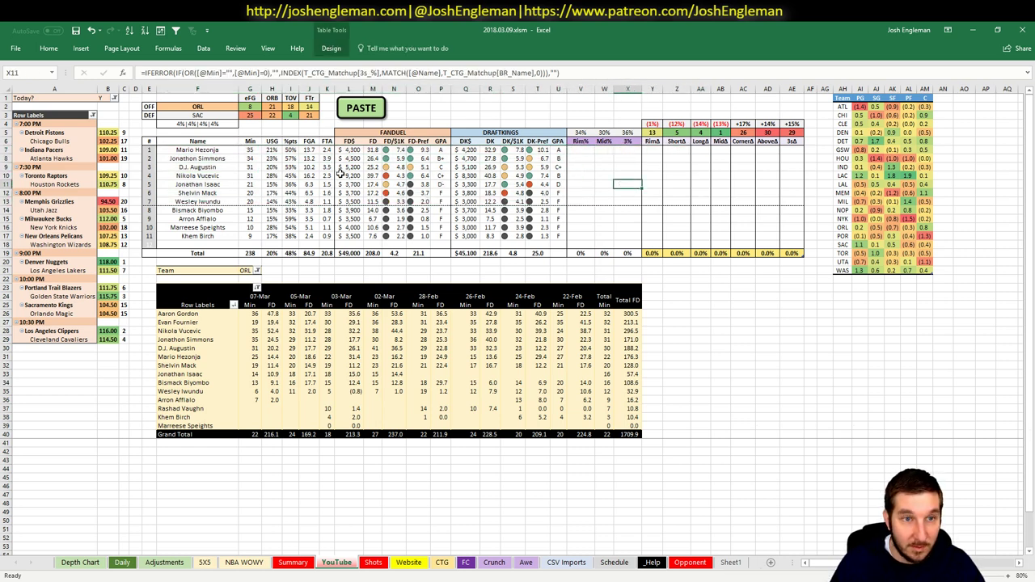
pyautogui.click(224, 149)
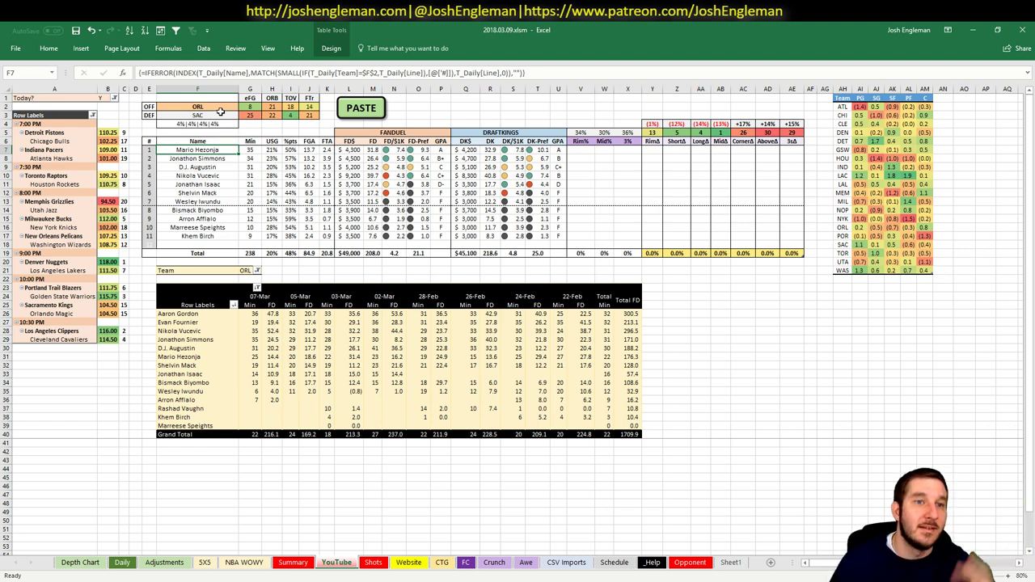
# Step: Set the YouTube sheet's offensive team in F2 to LAC
pyautogui.click(219, 107)
pyautogui.write('LAC')
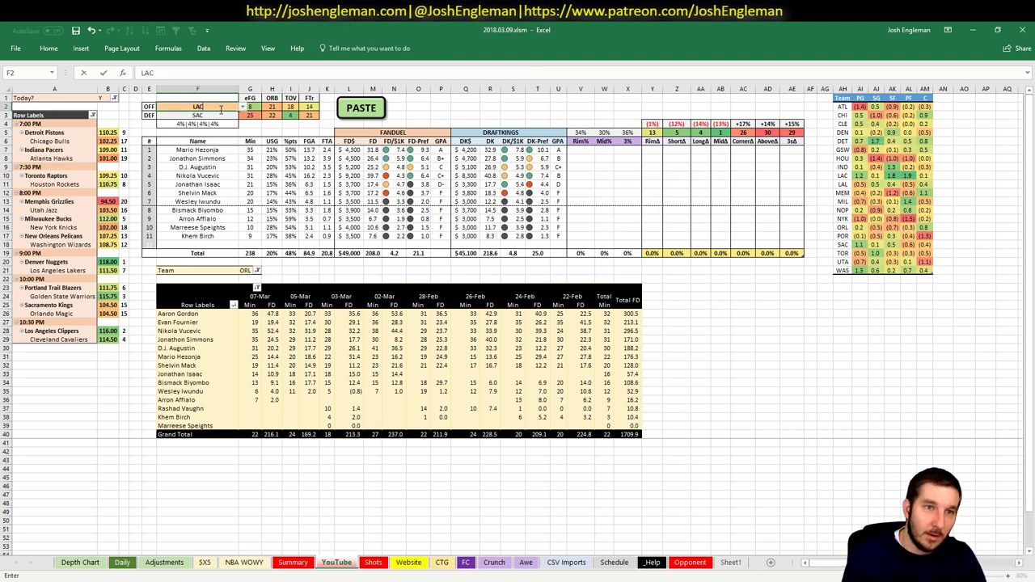
pyautogui.press('Return')
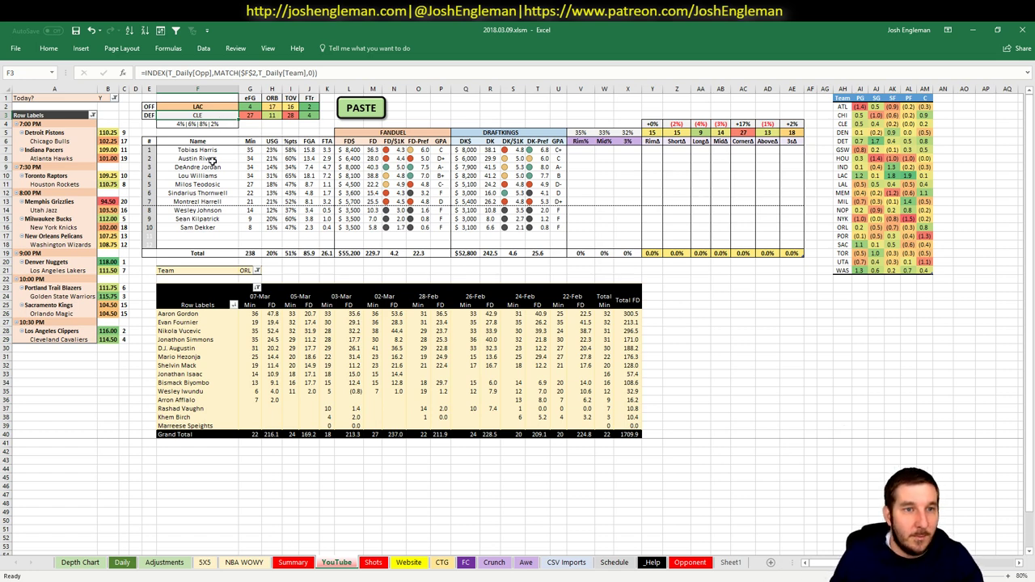
# Step: Set the game-log pivot table's Team filter to CLE
pyautogui.click(247, 270)
pyautogui.write('CLE')
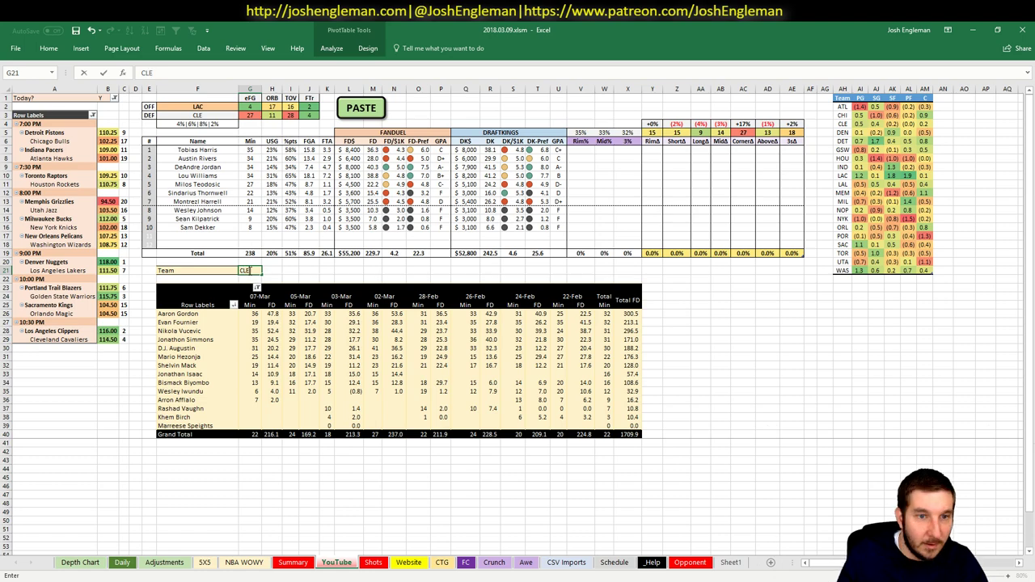
pyautogui.press('Return')
# Step: Switch to Cleaning the Glass in the browser to check the Cavaliers' four factors since 02/01/18, and return to Excel
pyautogui.hotkey('alt', 'Tab')
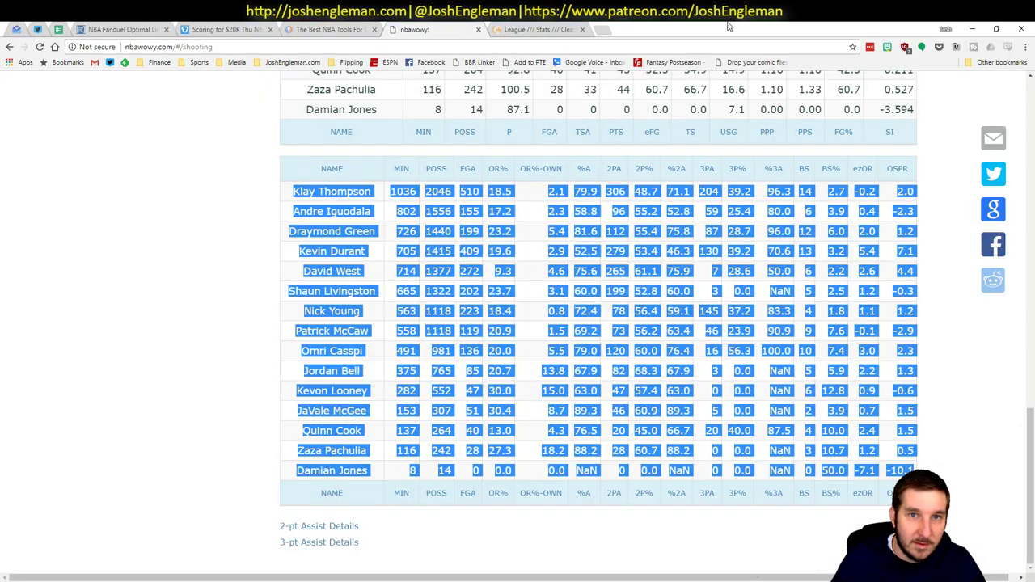
pyautogui.click(565, 29)
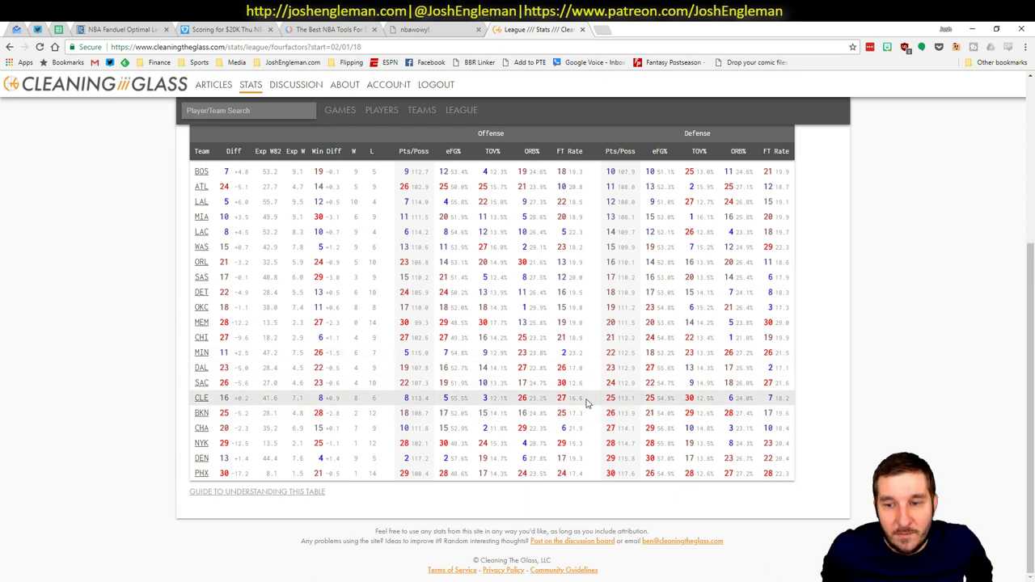
pyautogui.hotkey('alt', 'Tab')
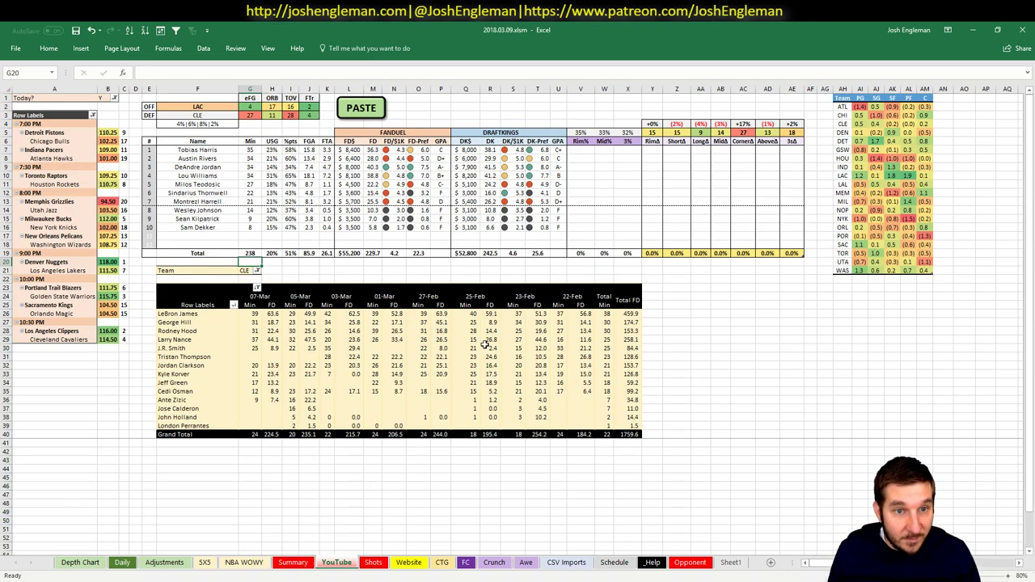
pyautogui.click(390, 261)
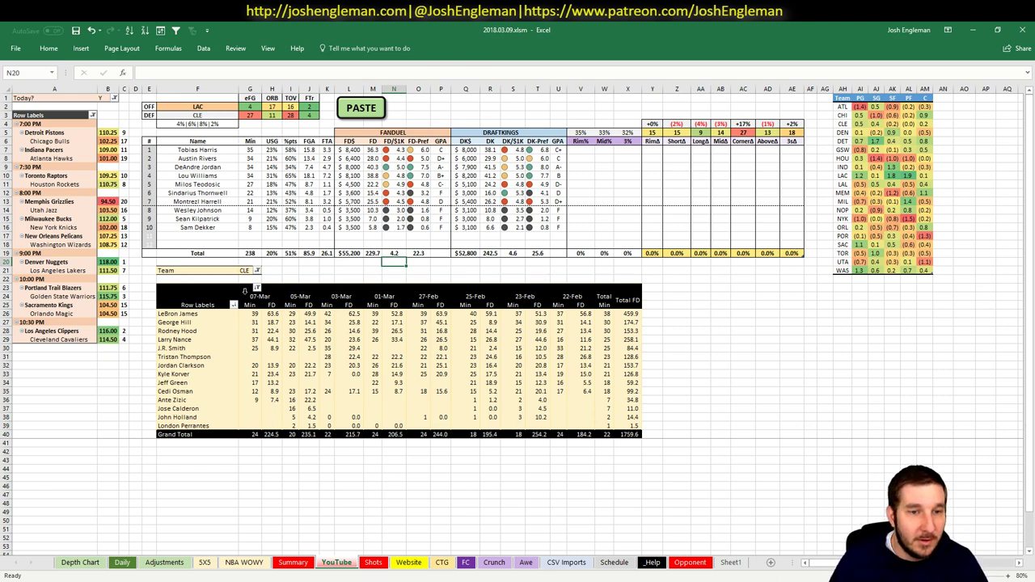
# Step: Filter the game-log pivot table to LAC to match the team in F2
pyautogui.click(245, 270)
pyautogui.write('LAC')
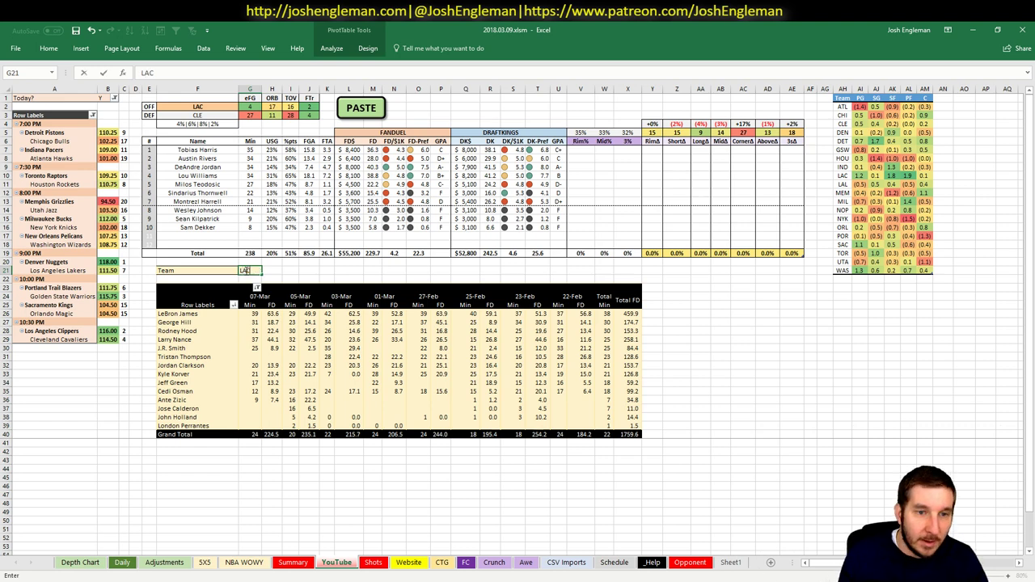
pyautogui.press('Return')
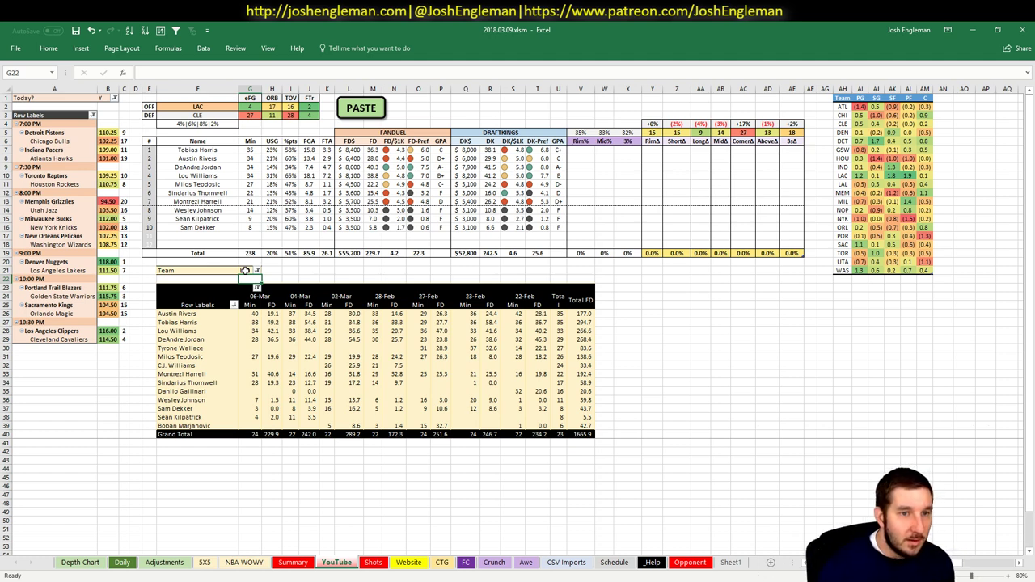
# Step: Change the YouTube sheet's offensive team in F2 to CLE and the game-log pivot table's Team filter to CLE
pyautogui.click(211, 106)
pyautogui.write('CLE')
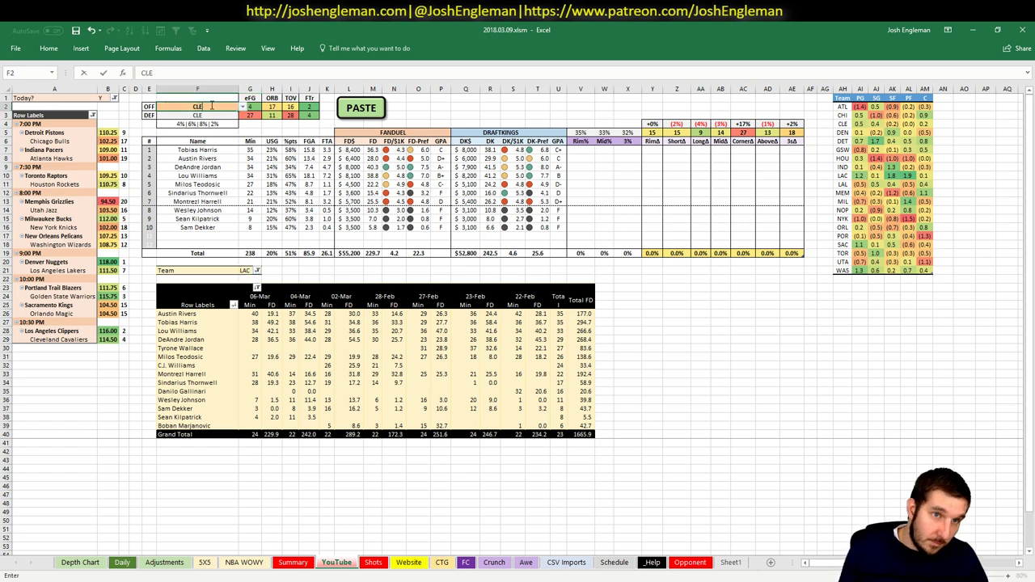
pyautogui.press('Return')
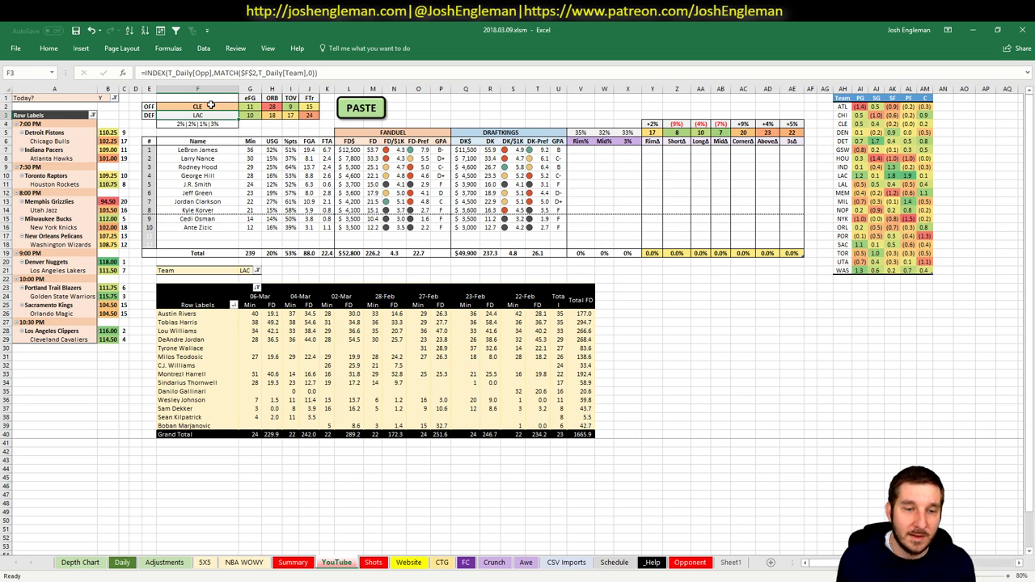
pyautogui.click(251, 270)
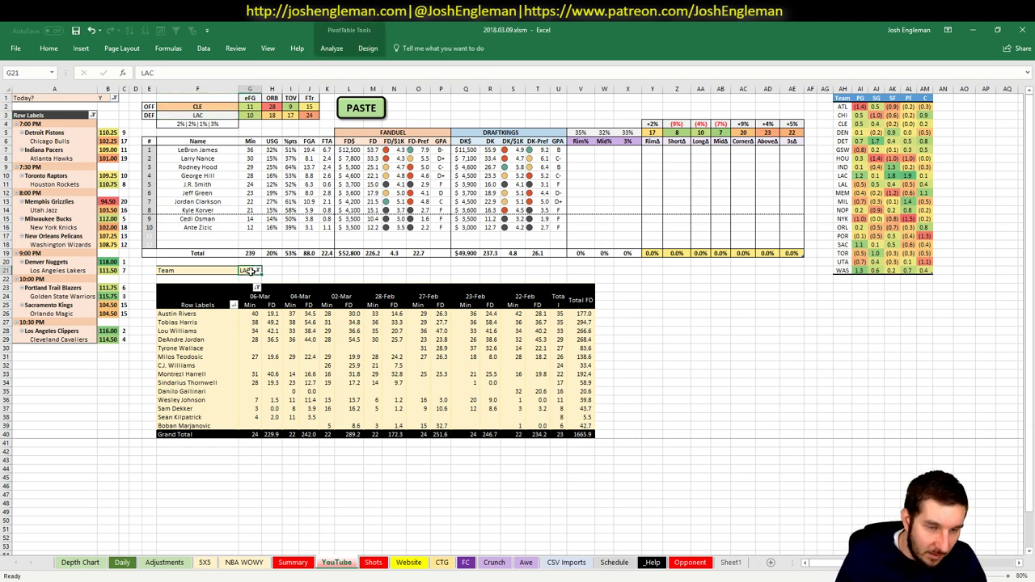
pyautogui.write('CLE')
pyautogui.press('Return')
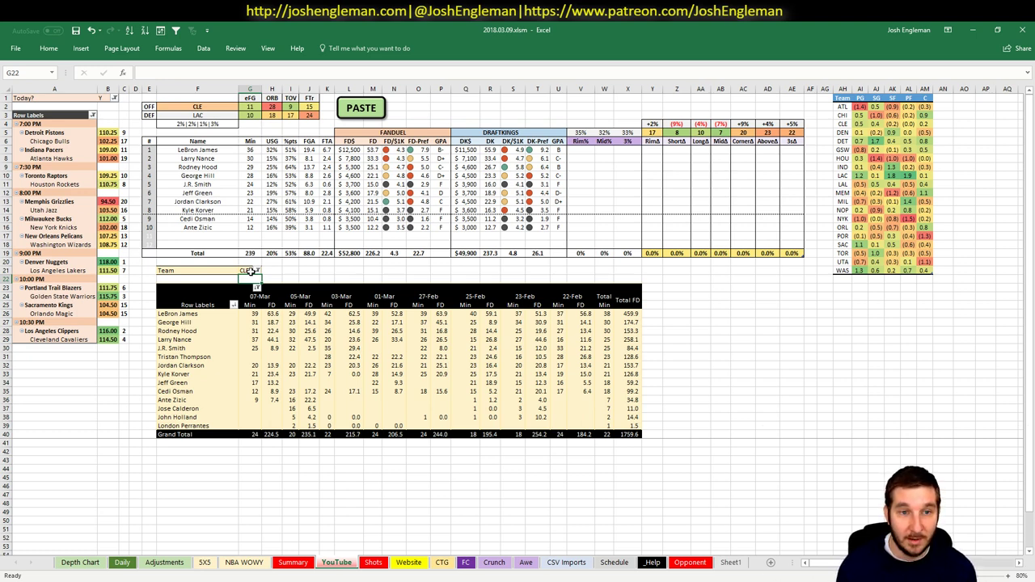
# Step: Open ESPN in the browser, view the NBA scores strip for Mar 9 through its last games, and return to Excel
pyautogui.hotkey('alt', 'Tab')
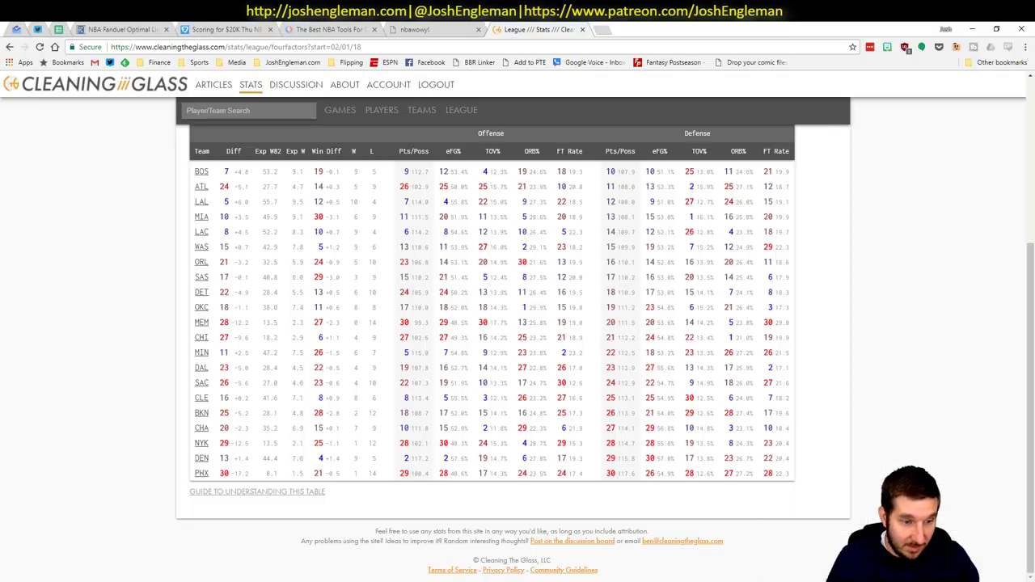
pyautogui.click(387, 63)
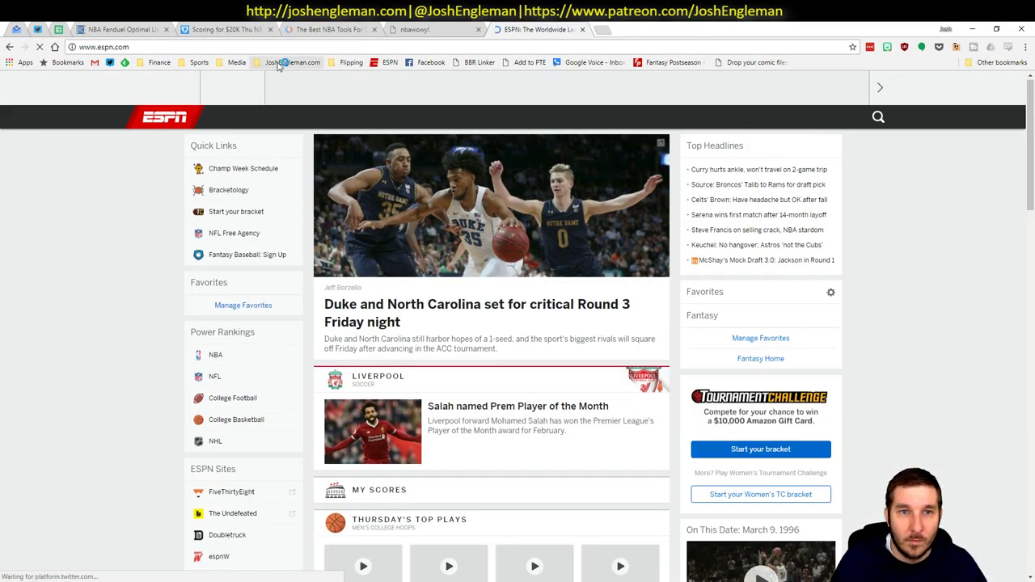
pyautogui.click(327, 89)
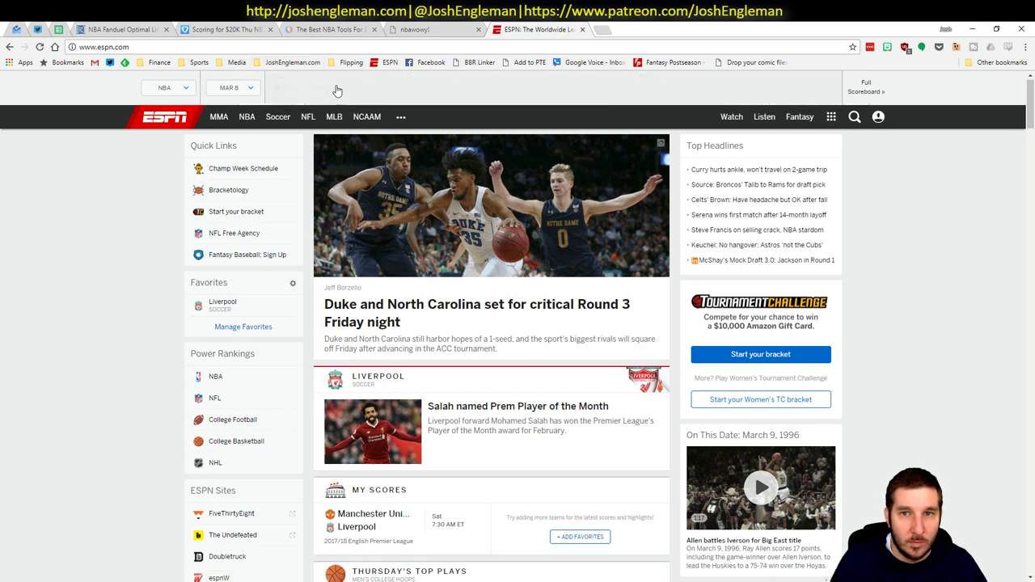
pyautogui.click(228, 87)
pyautogui.click(229, 137)
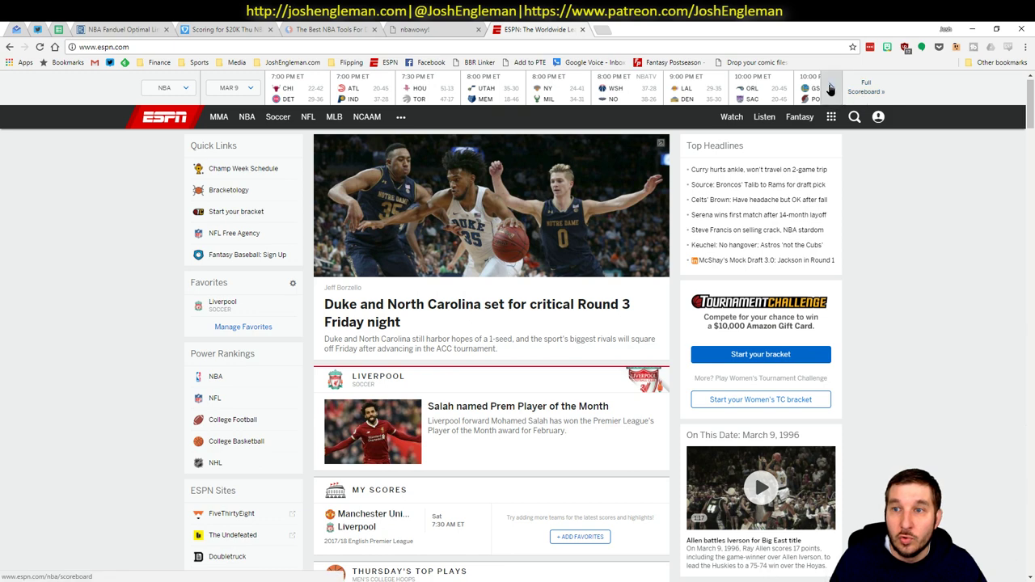
pyautogui.click(831, 87)
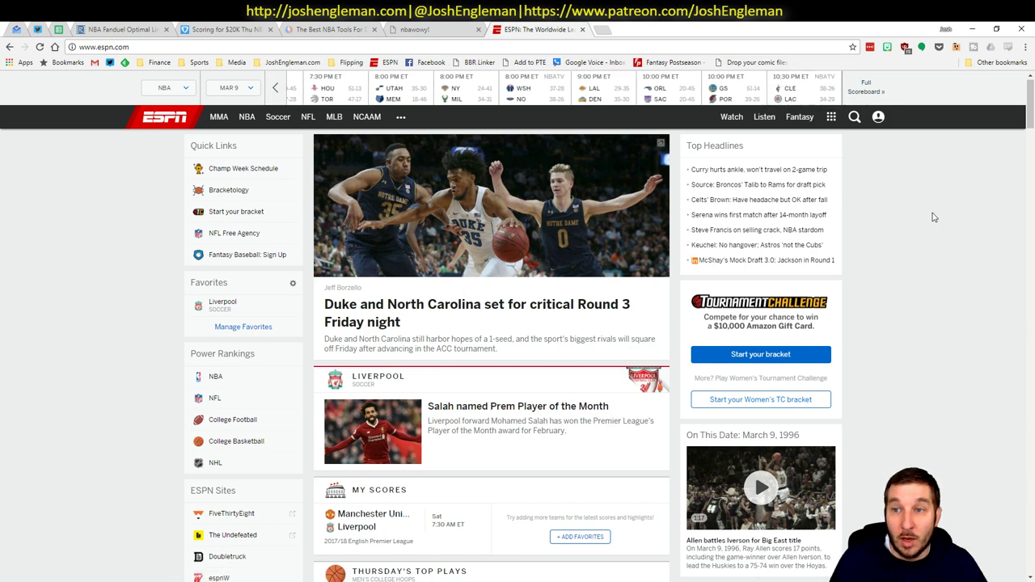
pyautogui.hotkey('alt', 'Tab')
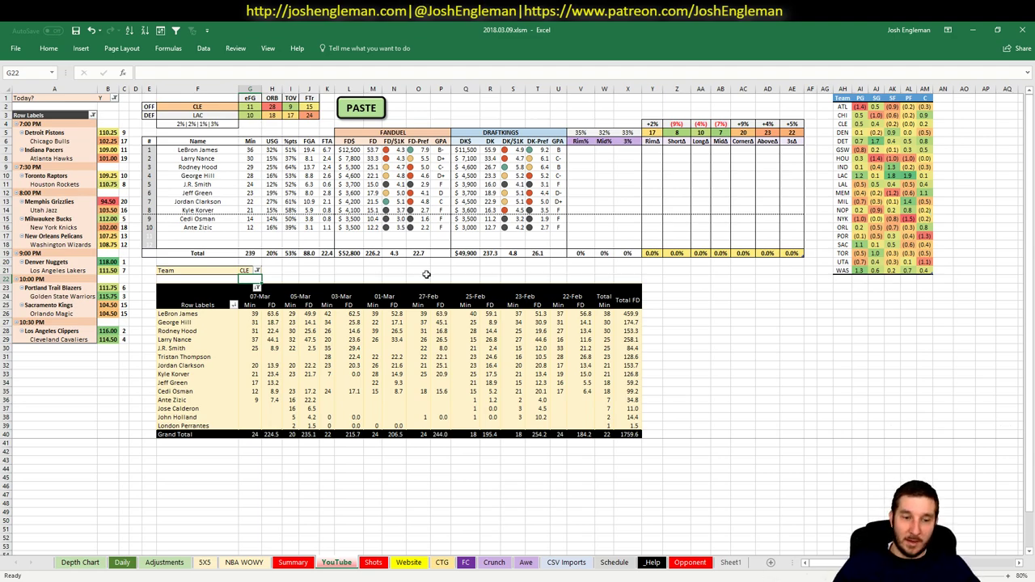
# Step: Copy the FD projections from the Daily sheet, switch to the browser, and load Fantasy Cruncher's FanDuel NBA lineup cruncher
pyautogui.click(122, 563)
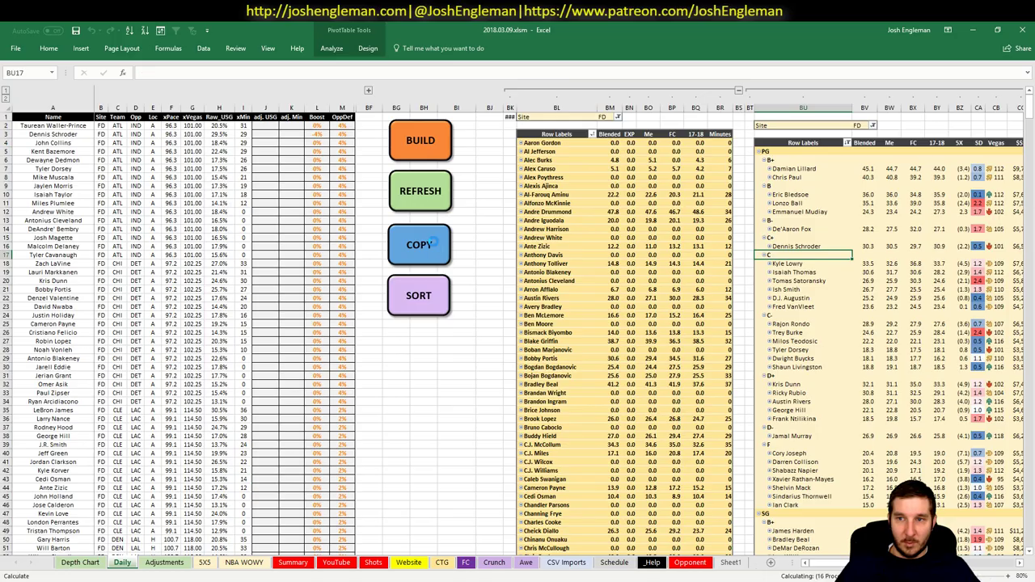
pyautogui.hotkey('alt', 'Tab')
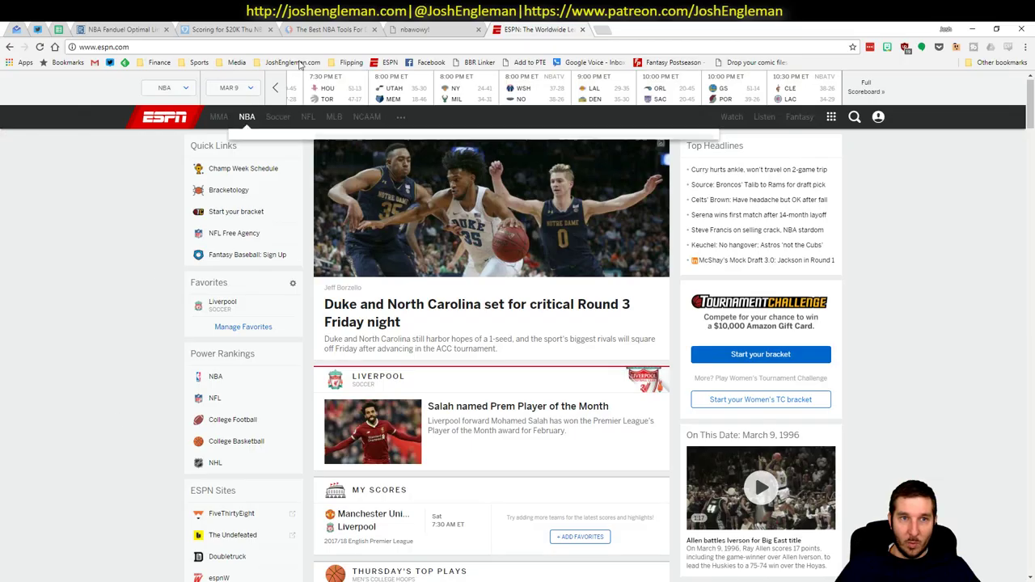
pyautogui.click(137, 28)
pyautogui.click(152, 85)
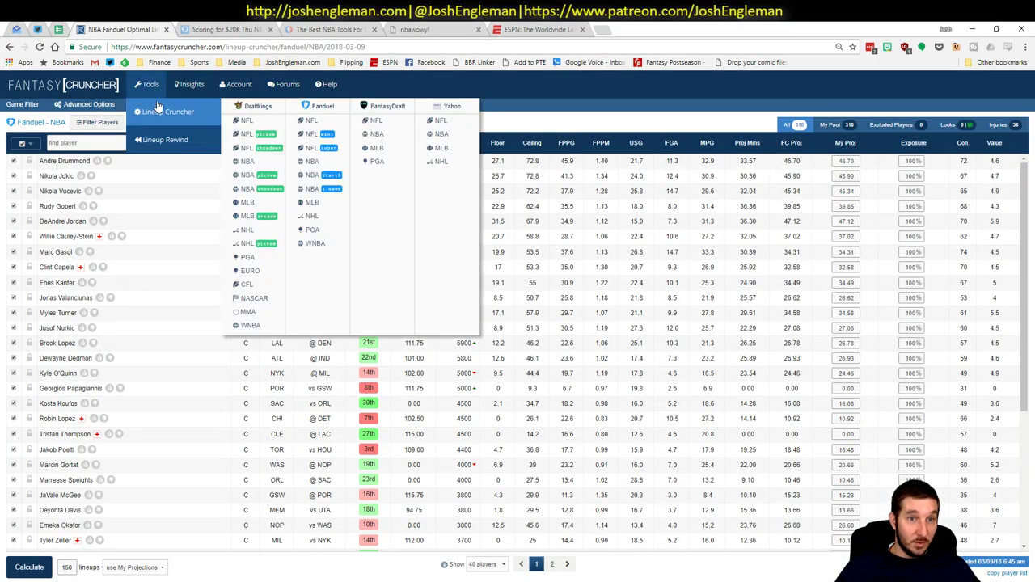
pyautogui.click(322, 164)
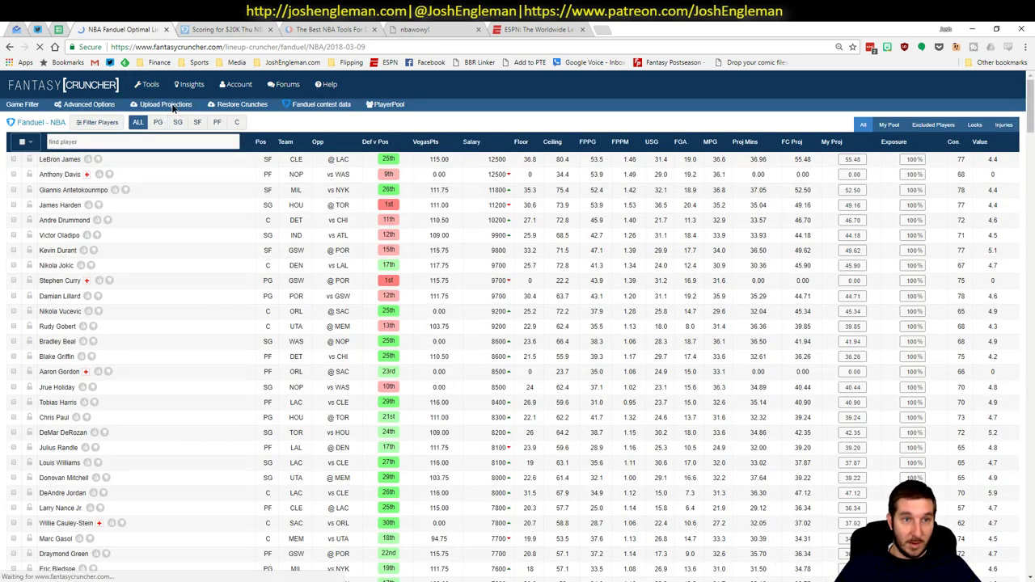
# Step: Paste the copied player projections into Fantasy Cruncher's projection upload table, upload them, and return to the Lineup Cruncher
pyautogui.click(162, 104)
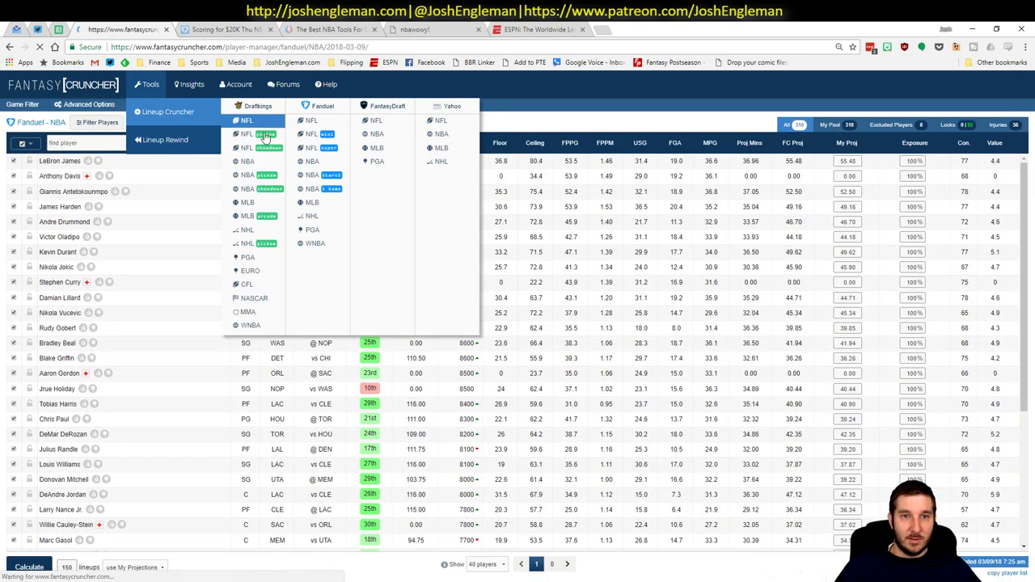
pyautogui.click(335, 193)
pyautogui.hotkey('ctrl', 'v')
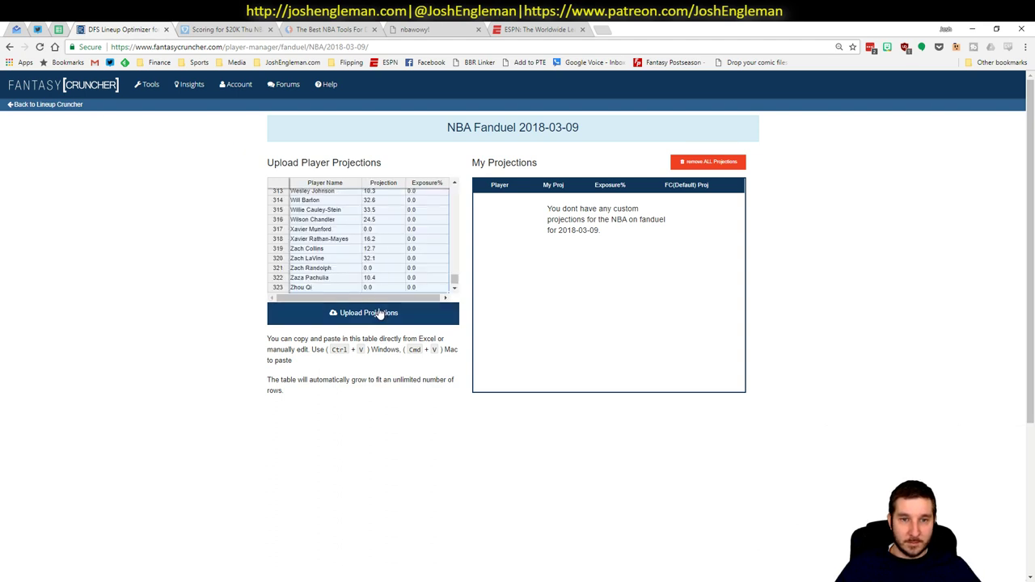
pyautogui.click(385, 316)
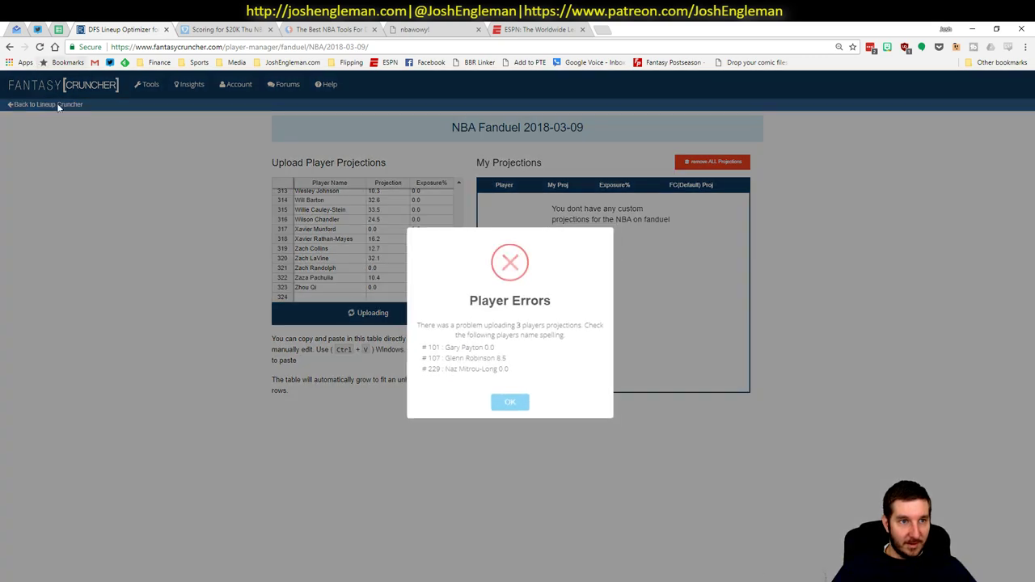
pyautogui.click(508, 402)
pyautogui.click(40, 104)
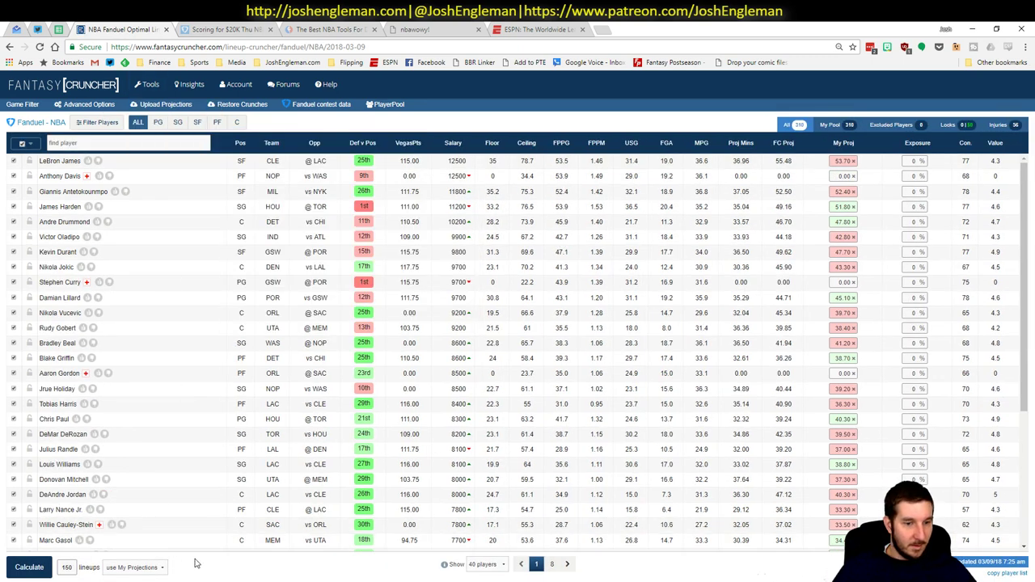
# Step: In the advanced options, set the randomness to 10% and apply the global exposure as Each
pyautogui.click(91, 106)
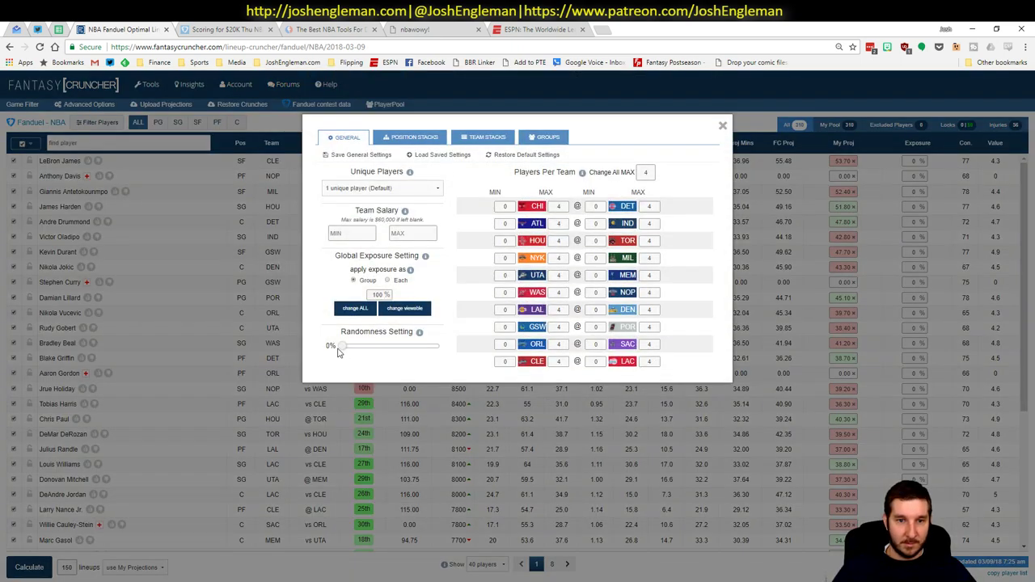
pyautogui.moveTo(345, 350); pyautogui.dragTo(353, 350)
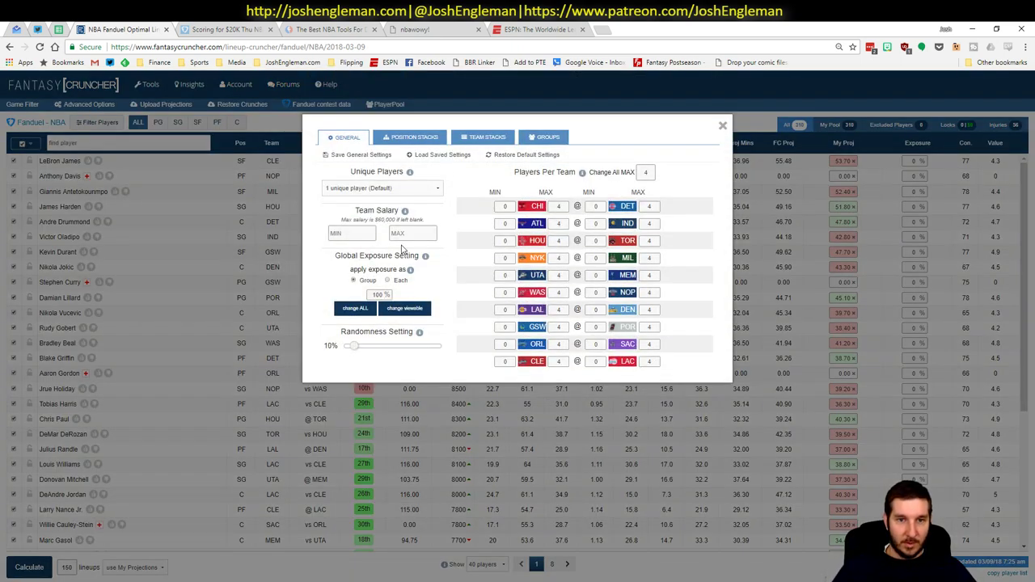
pyautogui.click(387, 281)
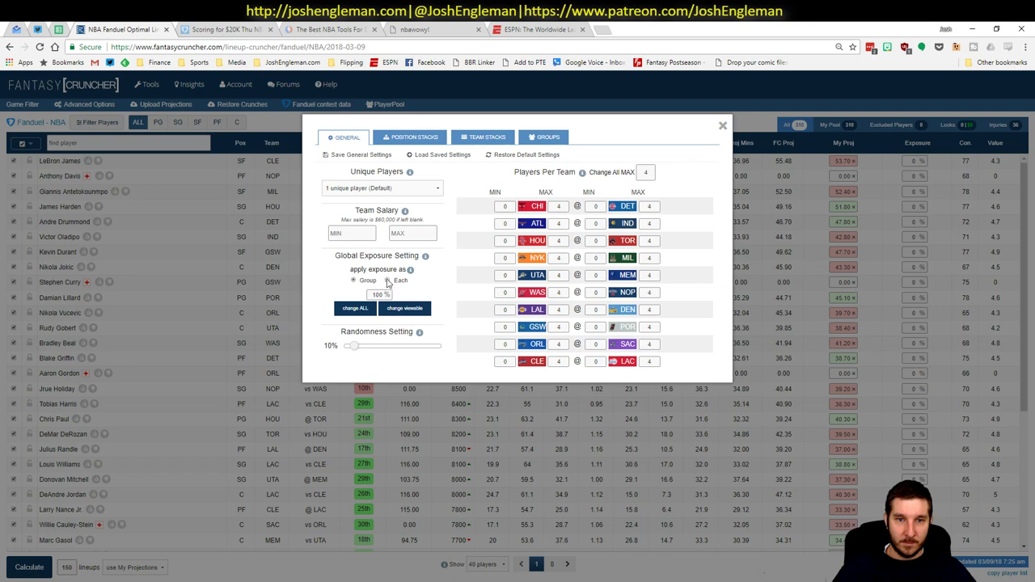
pyautogui.click(722, 126)
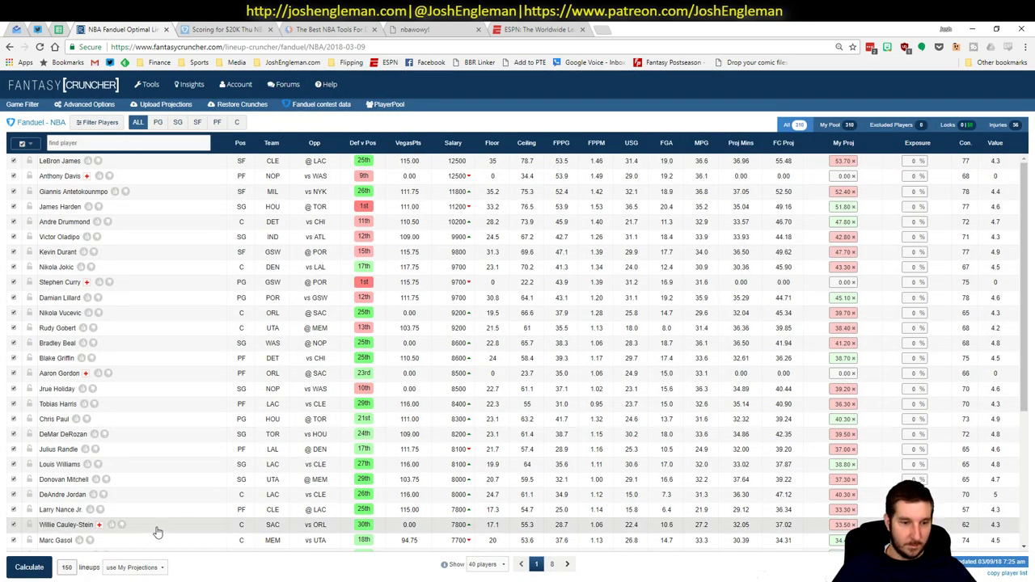
# Step: Set the number of lineups to 100 and calculate them using My Projections
pyautogui.doubleClick(67, 568)
pyautogui.write('100')
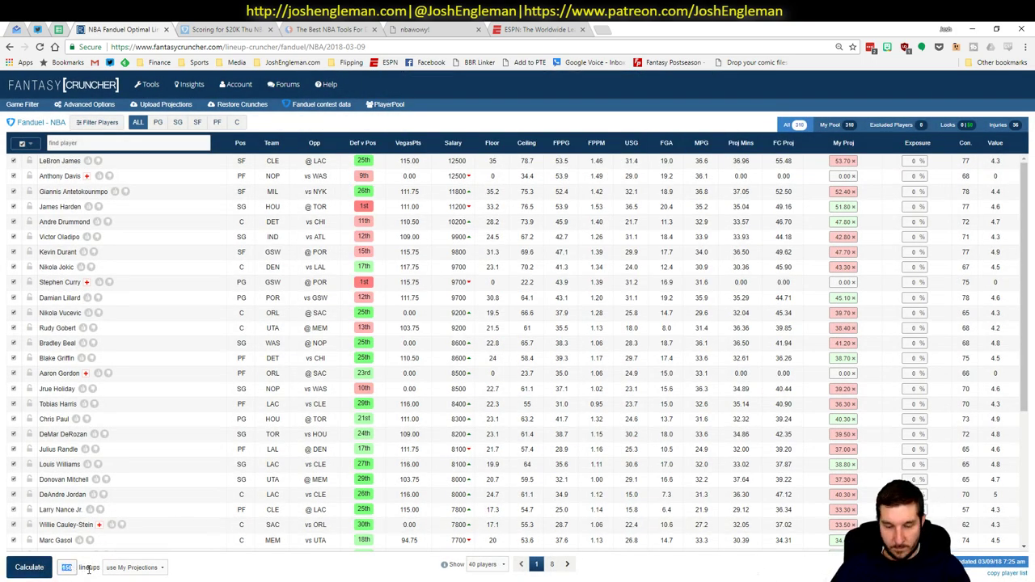
pyautogui.click(31, 567)
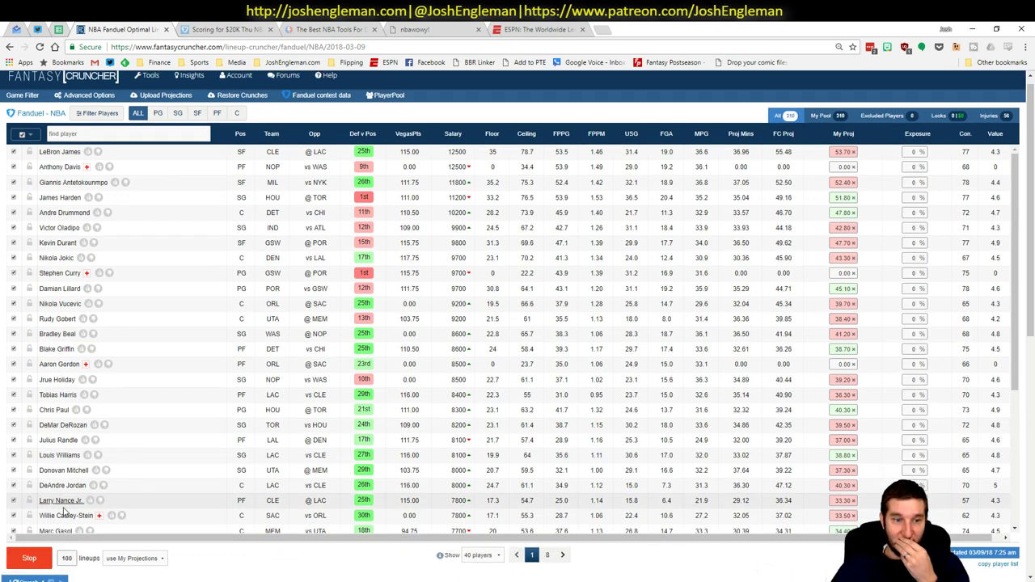
pyautogui.click(505, 376)
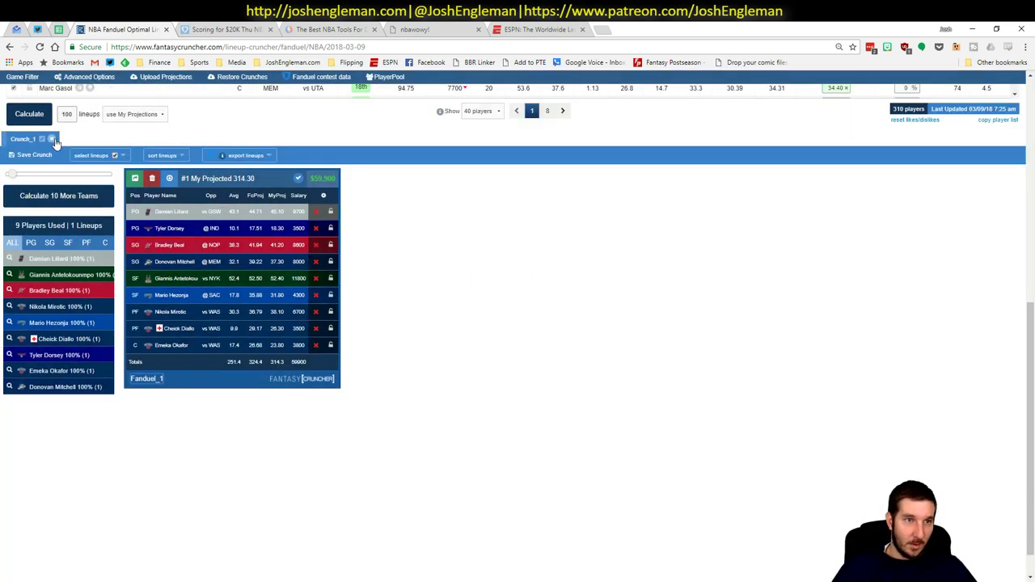
# Step: Change the global exposure of all players to 100% and calculate the lineups again
pyautogui.scroll(5, 141, 129)
pyautogui.click(86, 105)
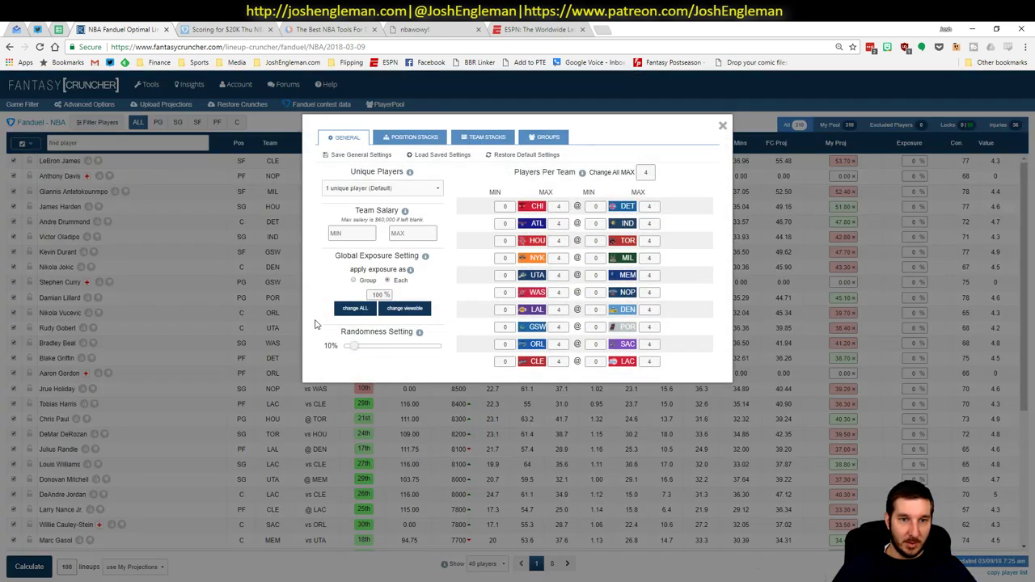
pyautogui.click(352, 309)
pyautogui.click(722, 127)
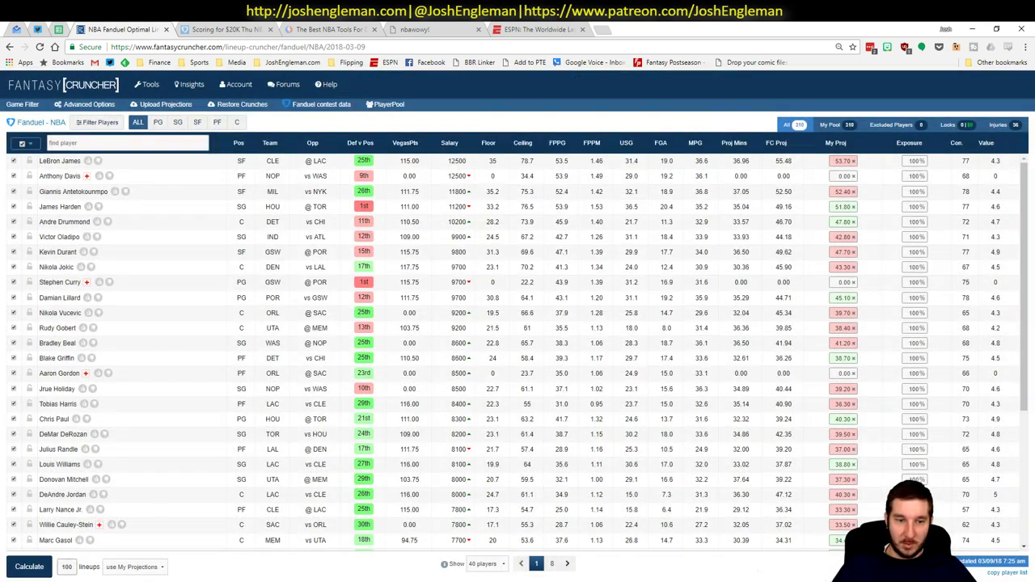
pyautogui.click(28, 568)
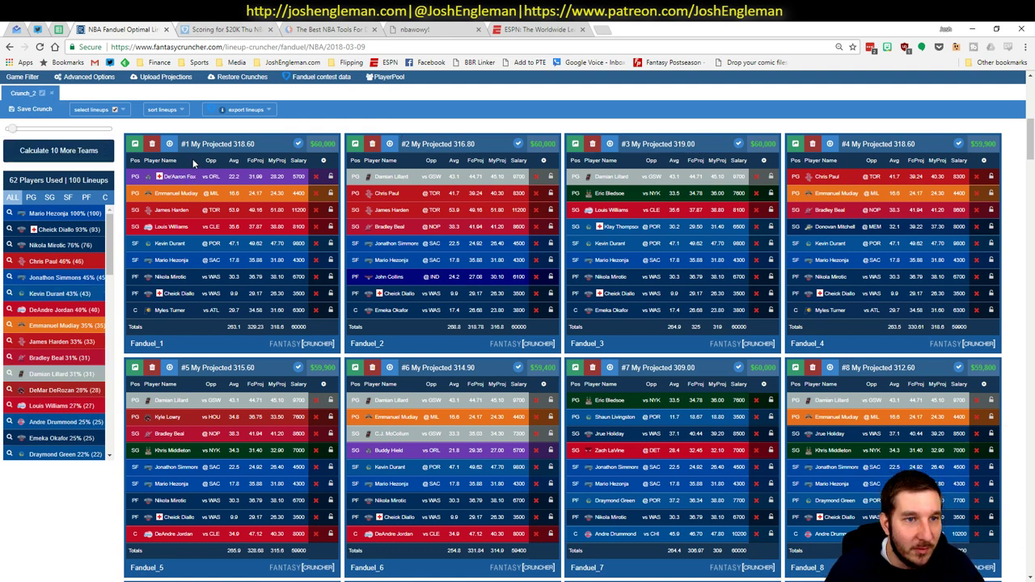
# Step: Sort the generated lineups by My Projected and filter them to those including Mario Hezonja
pyautogui.click(172, 110)
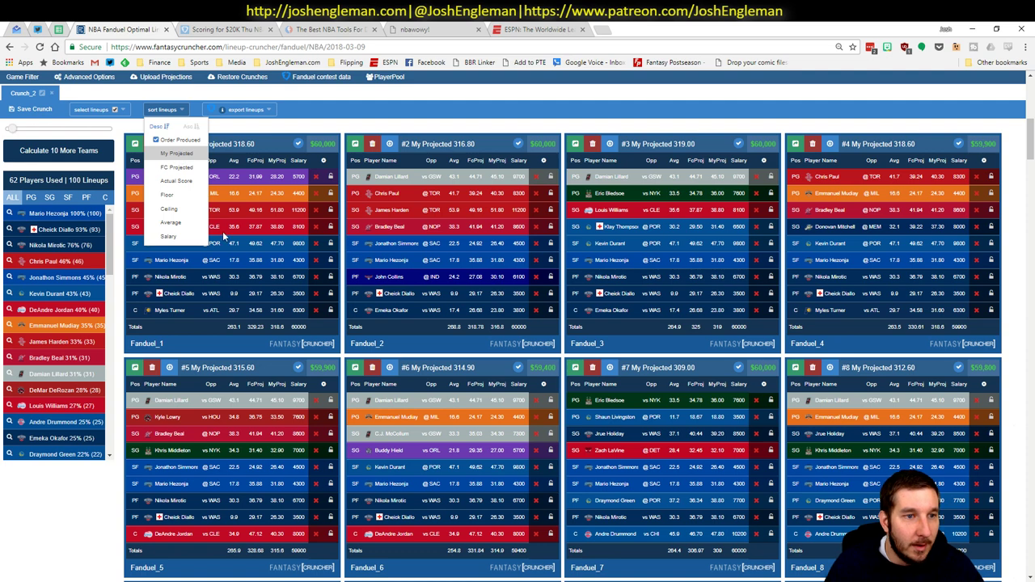
pyautogui.click(176, 153)
pyautogui.click(11, 214)
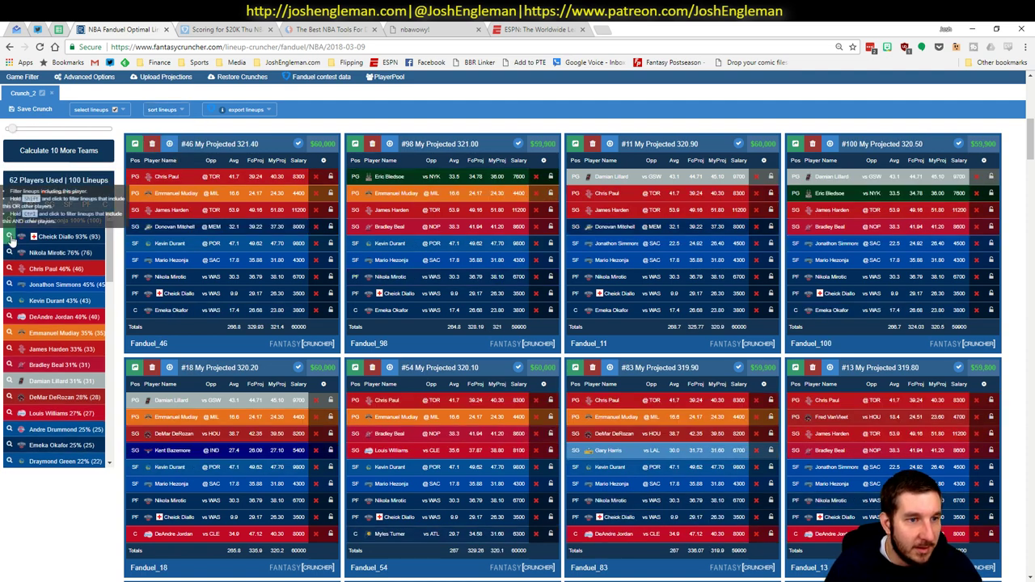